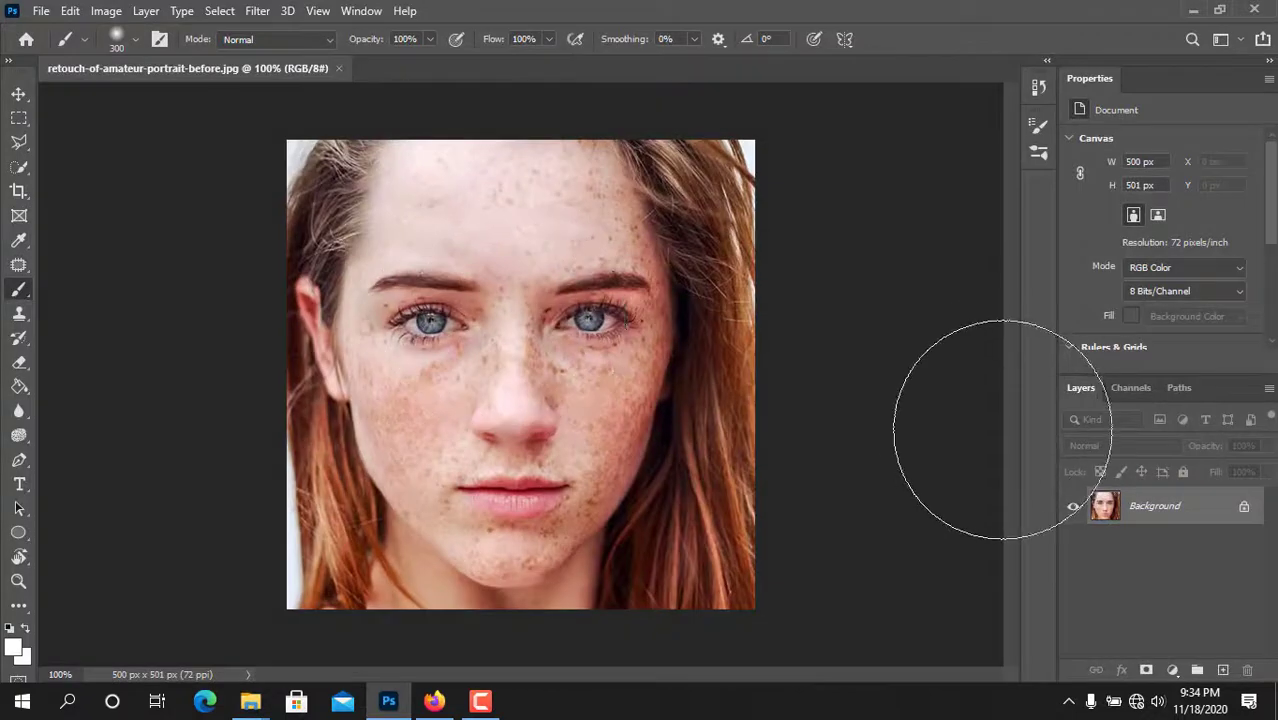
Step: Duplicate the Background layer of the portrait and activate the Spot Healing Brush for working on the copy
{"action": "key", "text": "ctrl+j"}
{"action": "scroll", "coordinate": [460, 322], "scroll_direction": "up", "scroll_amount": 7}
{"action": "left_click_drag", "start_coordinate": [585, 146], "coordinate": [518, 501]}
{"action": "left_click", "coordinate": [20, 189]}
{"action": "left_click", "coordinate": [24, 172]}
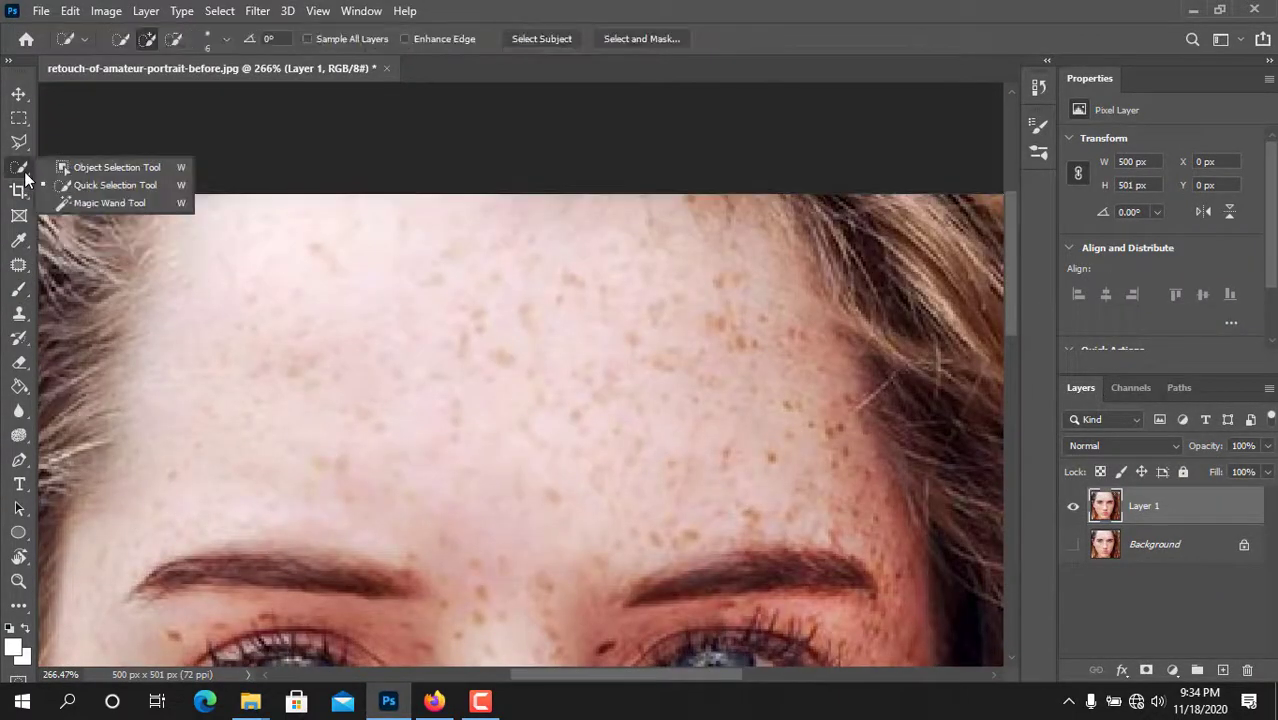
{"action": "left_click", "coordinate": [21, 216]}
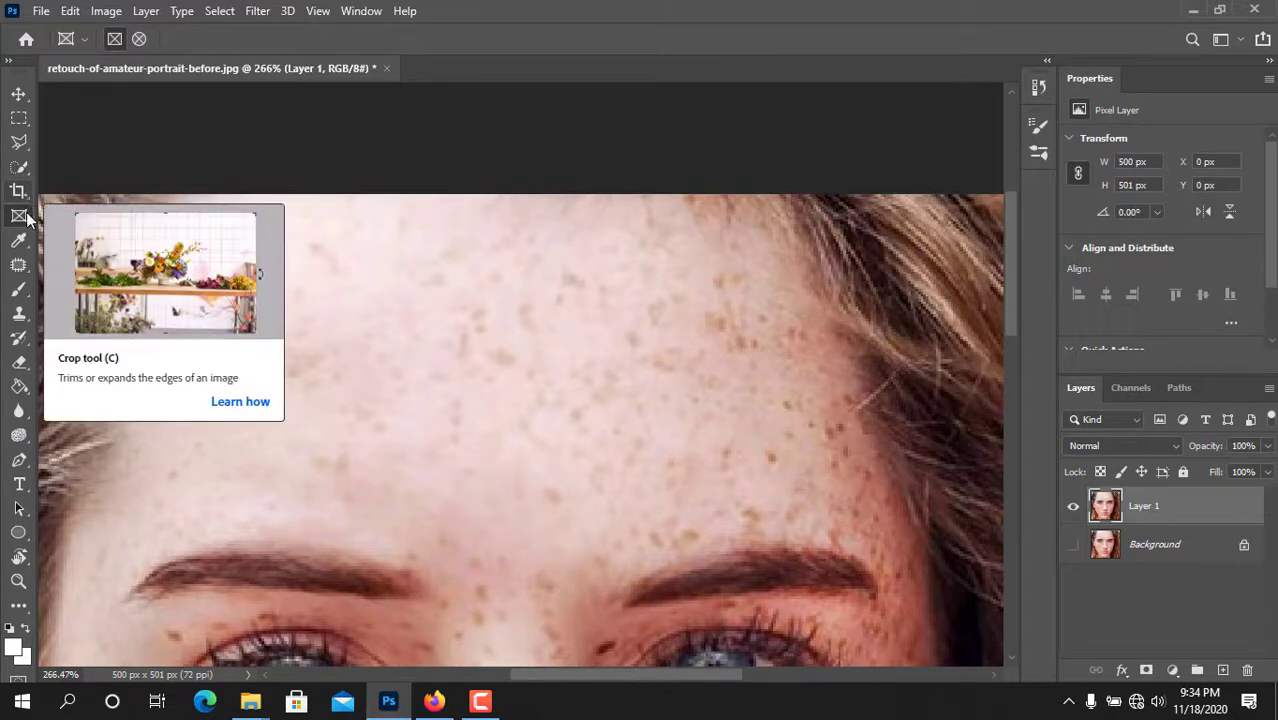
{"action": "left_click", "coordinate": [19, 264]}
{"action": "left_click", "coordinate": [100, 262]}
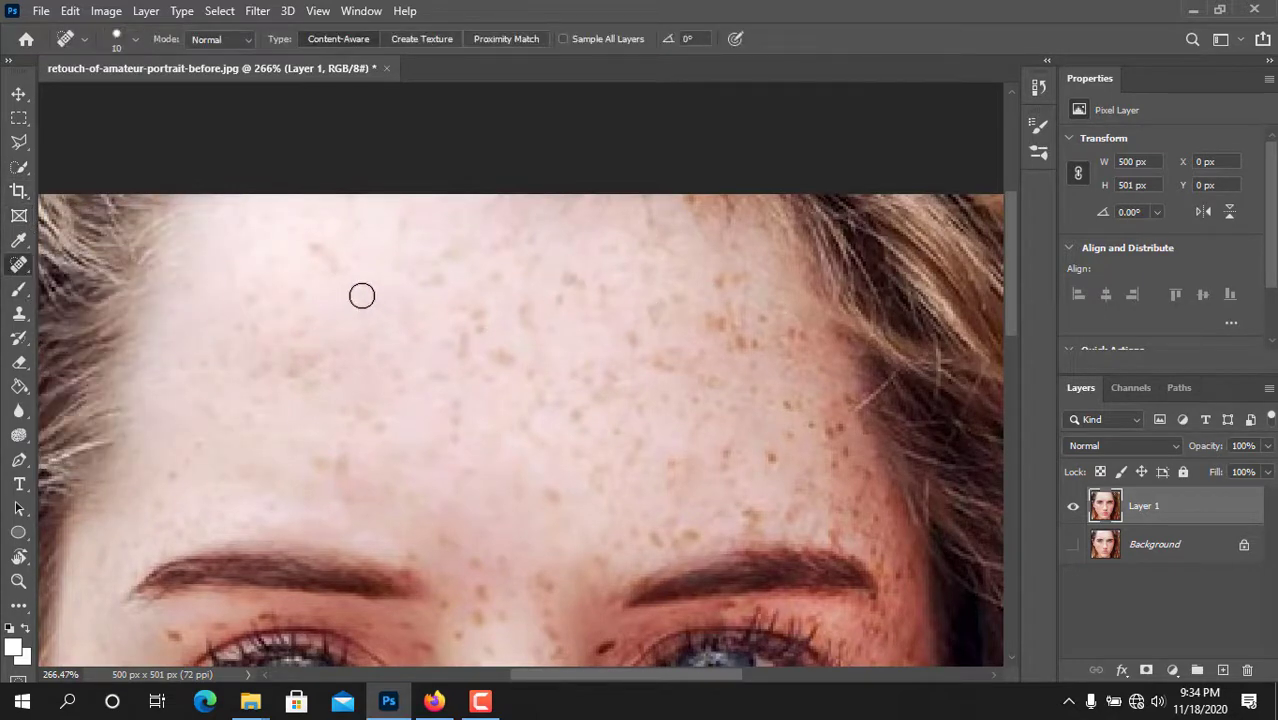
Step: Heal the freckles on the upper left part of the forehead on Layer 1 with the brush at size 10
{"action": "scroll", "coordinate": [362, 295], "scroll_direction": "up", "scroll_amount": 4}
{"action": "scroll", "coordinate": [380, 297], "scroll_direction": "down", "scroll_amount": 5}
{"action": "left_click_drag", "start_coordinate": [251, 296], "coordinate": [251, 318]}
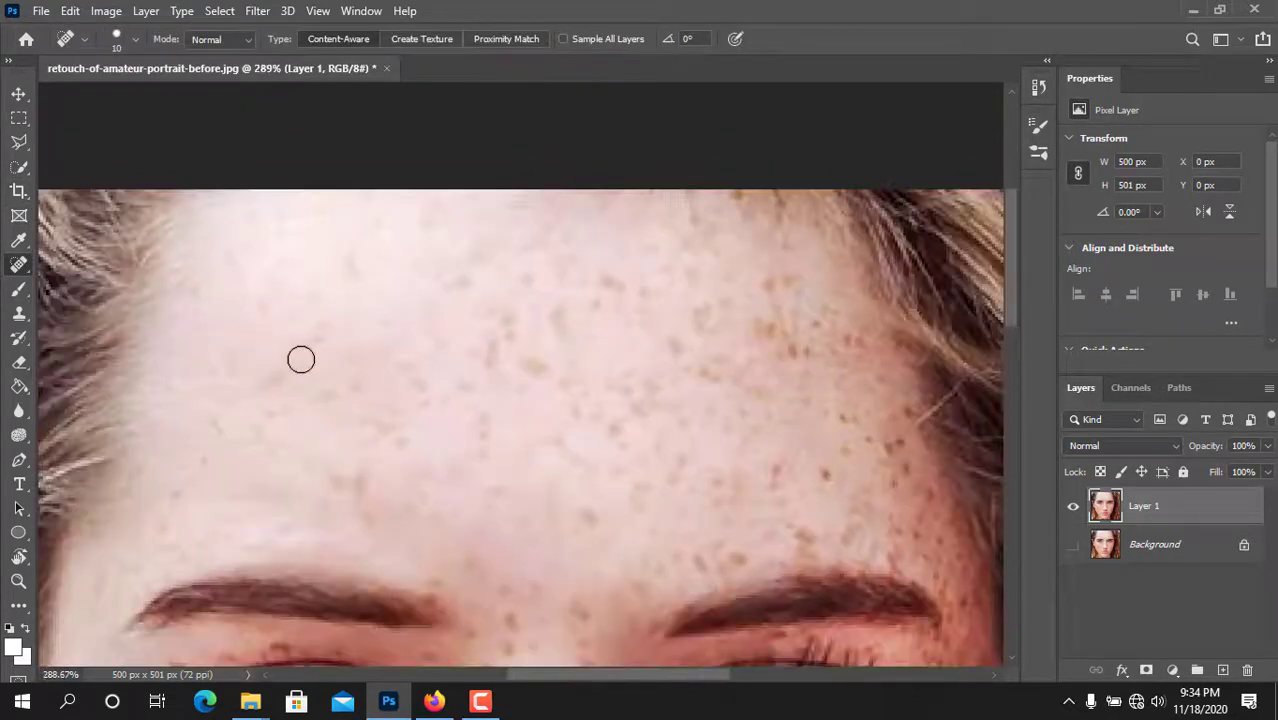
{"action": "scroll", "coordinate": [355, 352], "scroll_direction": "down", "scroll_amount": 3}
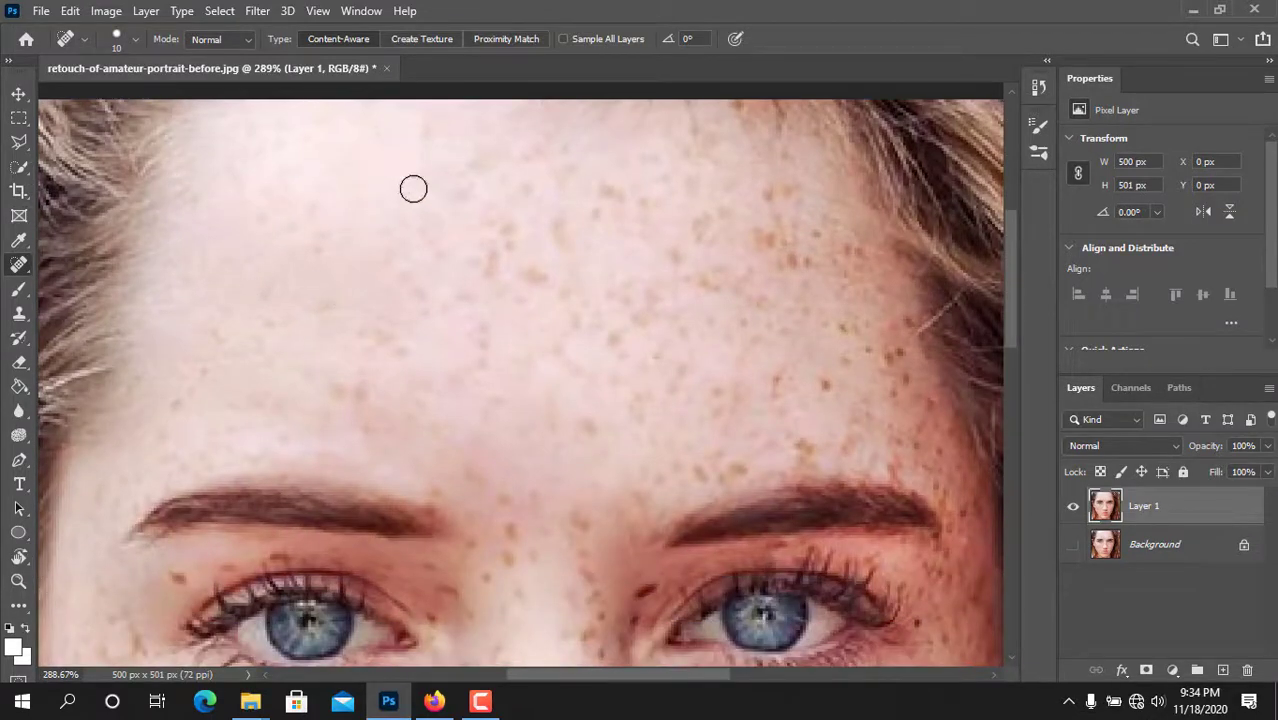
{"action": "scroll", "coordinate": [656, 222], "scroll_direction": "up", "scroll_amount": 3}
{"action": "left_click_drag", "start_coordinate": [476, 252], "coordinate": [484, 252]}
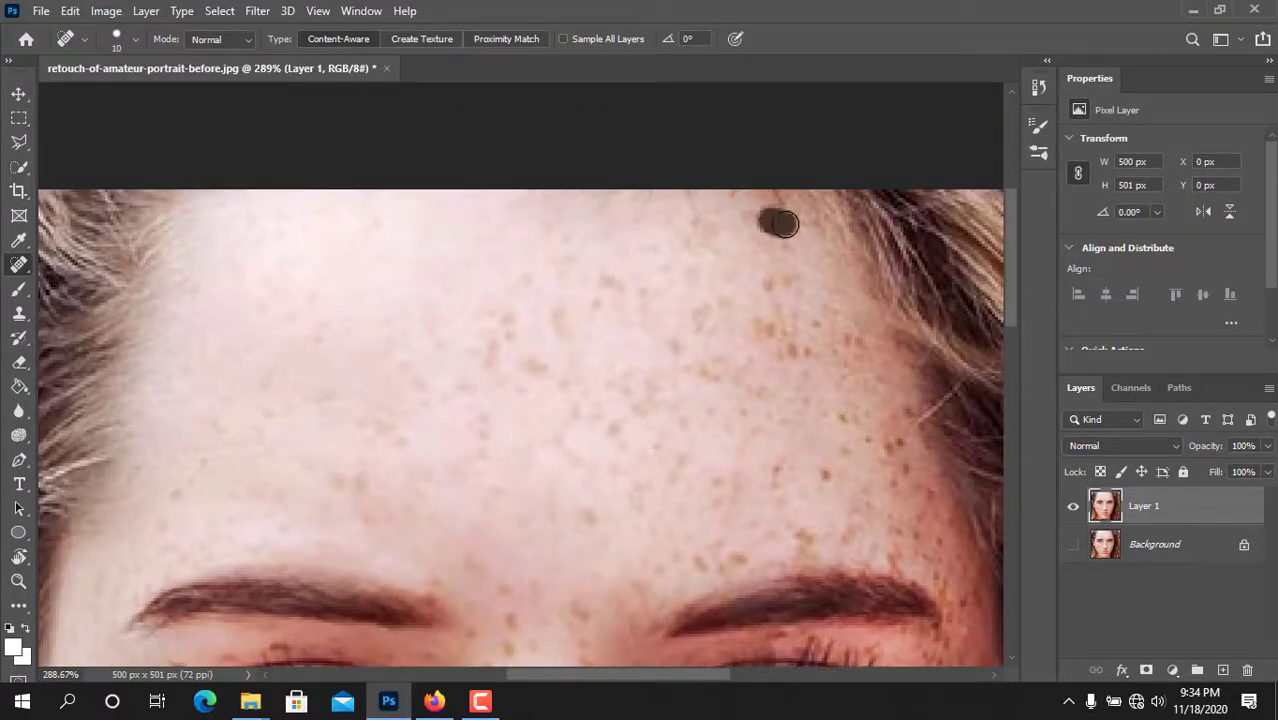
Step: Heal the freckles on the upper right part of the forehead, just below the hairline
{"action": "scroll", "coordinate": [807, 225], "scroll_direction": "up", "scroll_amount": 6}
{"action": "left_click", "coordinate": [800, 204]}
{"action": "left_click", "coordinate": [650, 191]}
{"action": "left_click", "coordinate": [707, 325]}
{"action": "scroll", "coordinate": [753, 399], "scroll_direction": "down", "scroll_amount": 2}
{"action": "left_click", "coordinate": [585, 276]}
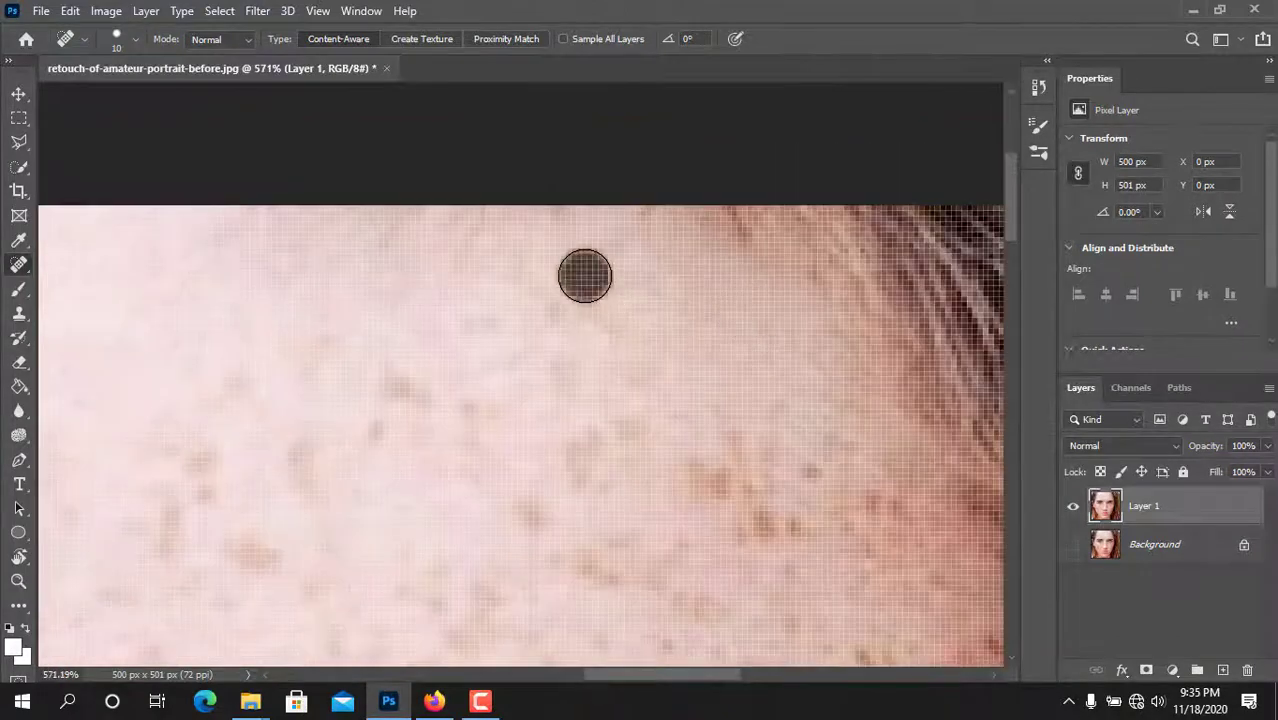
Step: Remove the darker freckles down the right side of the forehead toward the temple with the Spot Healing Brush
{"action": "scroll", "coordinate": [685, 502], "scroll_direction": "down", "scroll_amount": 4}
{"action": "left_click", "coordinate": [590, 456]}
{"action": "left_click", "coordinate": [636, 496]}
{"action": "left_click", "coordinate": [655, 476]}
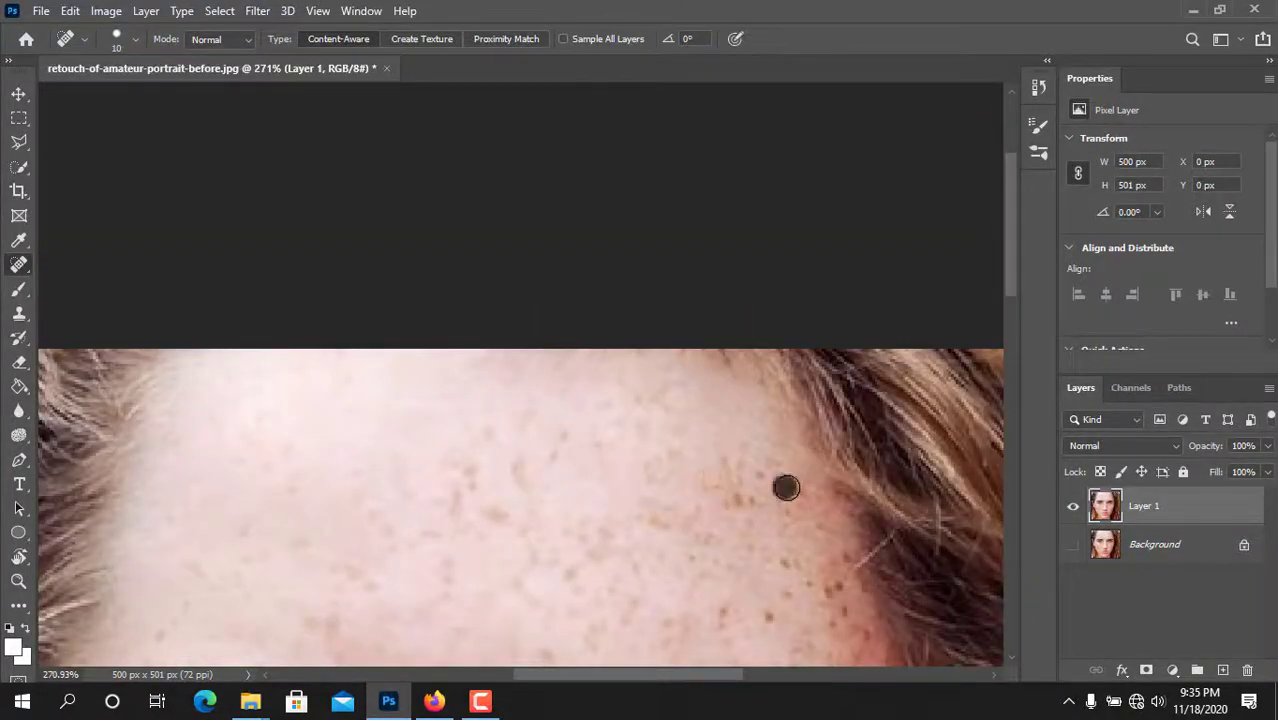
{"action": "scroll", "coordinate": [802, 528], "scroll_direction": "down", "scroll_amount": 2}
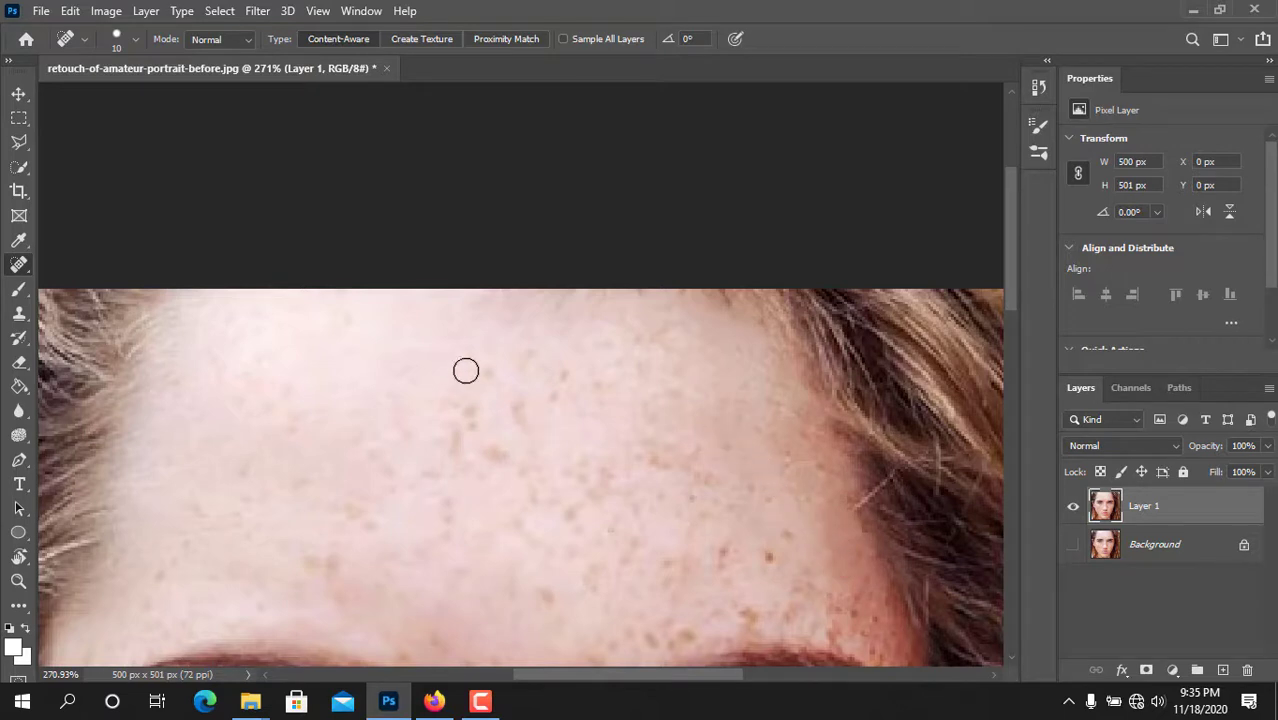
{"action": "scroll", "coordinate": [519, 301], "scroll_direction": "down", "scroll_amount": 4}
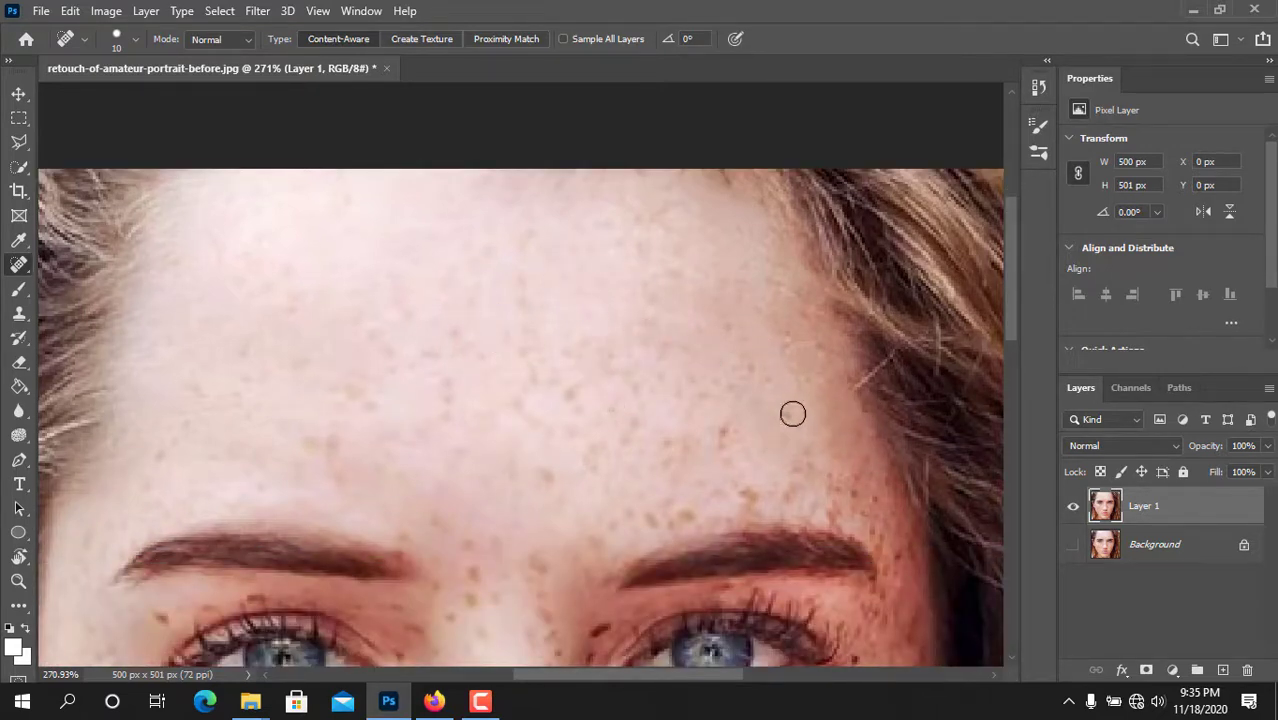
Step: Reduce the healing brush to size 8 and remove freckles across the left and middle of the forehead
{"action": "scroll", "coordinate": [214, 491], "scroll_direction": "up", "scroll_amount": 3}
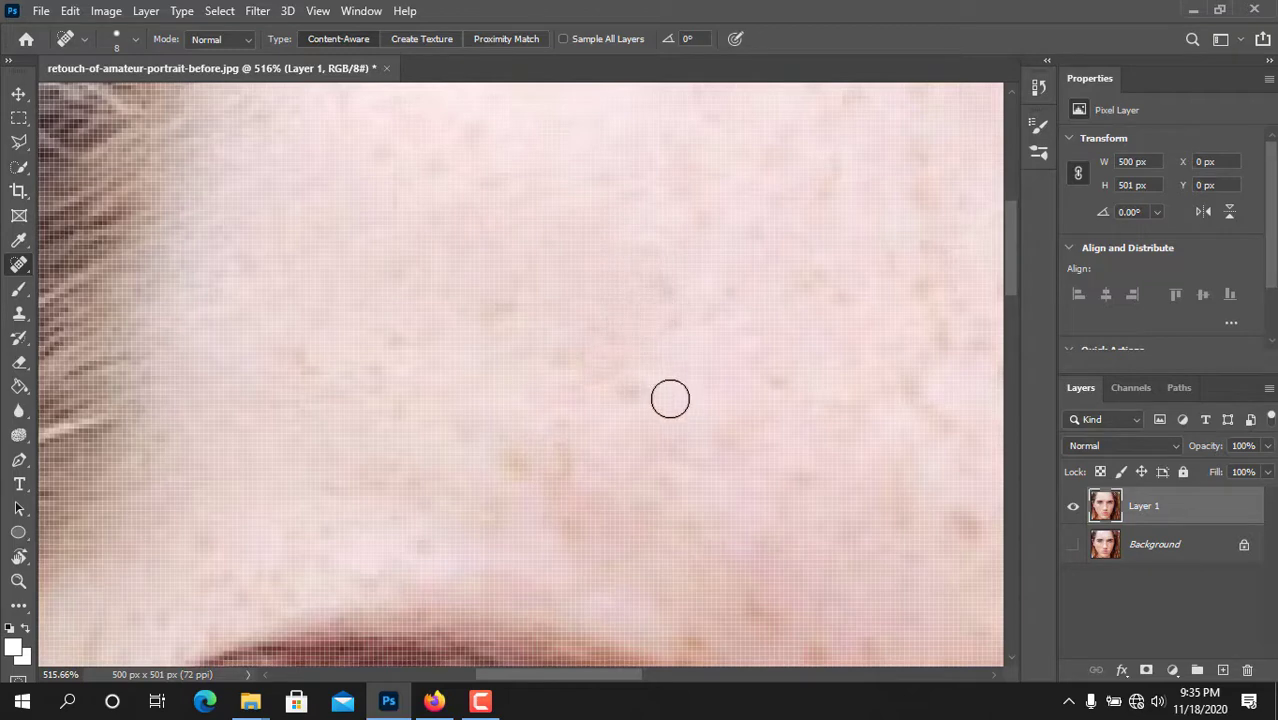
{"action": "scroll", "coordinate": [660, 415], "scroll_direction": "down", "scroll_amount": 3}
{"action": "scroll", "coordinate": [665, 370], "scroll_direction": "up", "scroll_amount": 5}
{"action": "scroll", "coordinate": [873, 400], "scroll_direction": "down", "scroll_amount": 5}
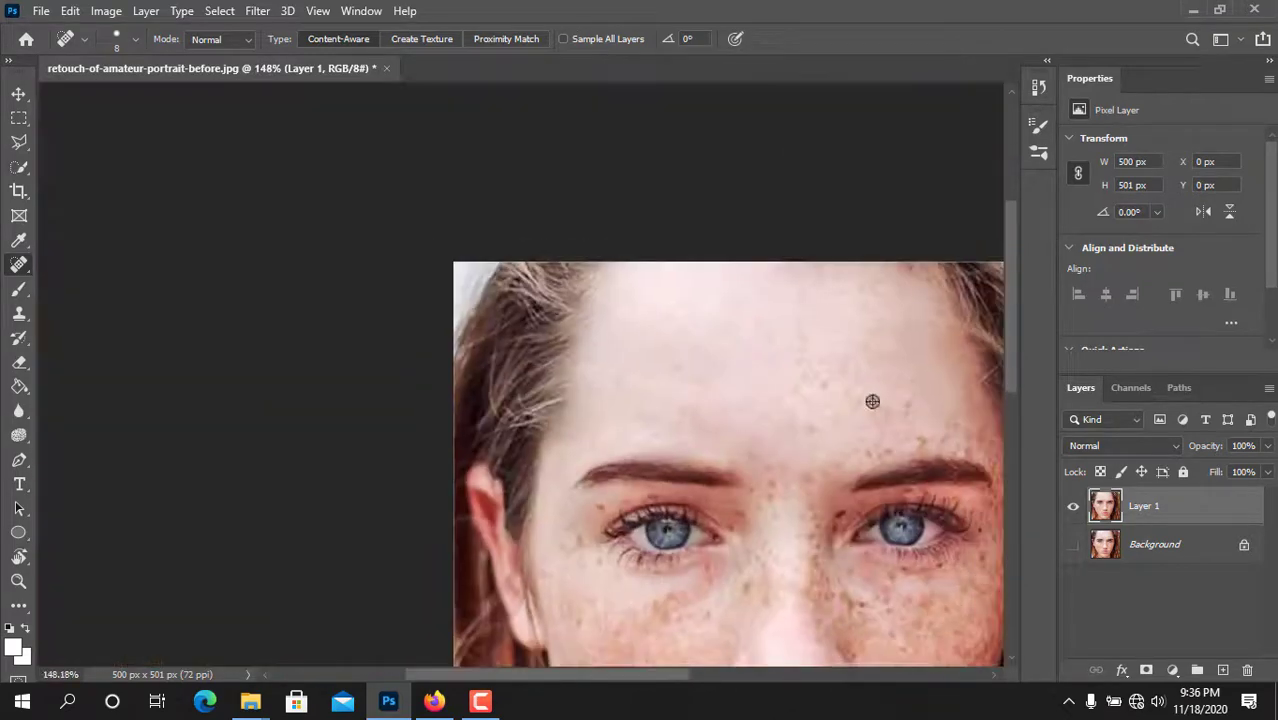
{"action": "scroll", "coordinate": [688, 462], "scroll_direction": "up", "scroll_amount": 4}
{"action": "left_click", "coordinate": [639, 336]}
{"action": "left_click", "coordinate": [648, 241]}
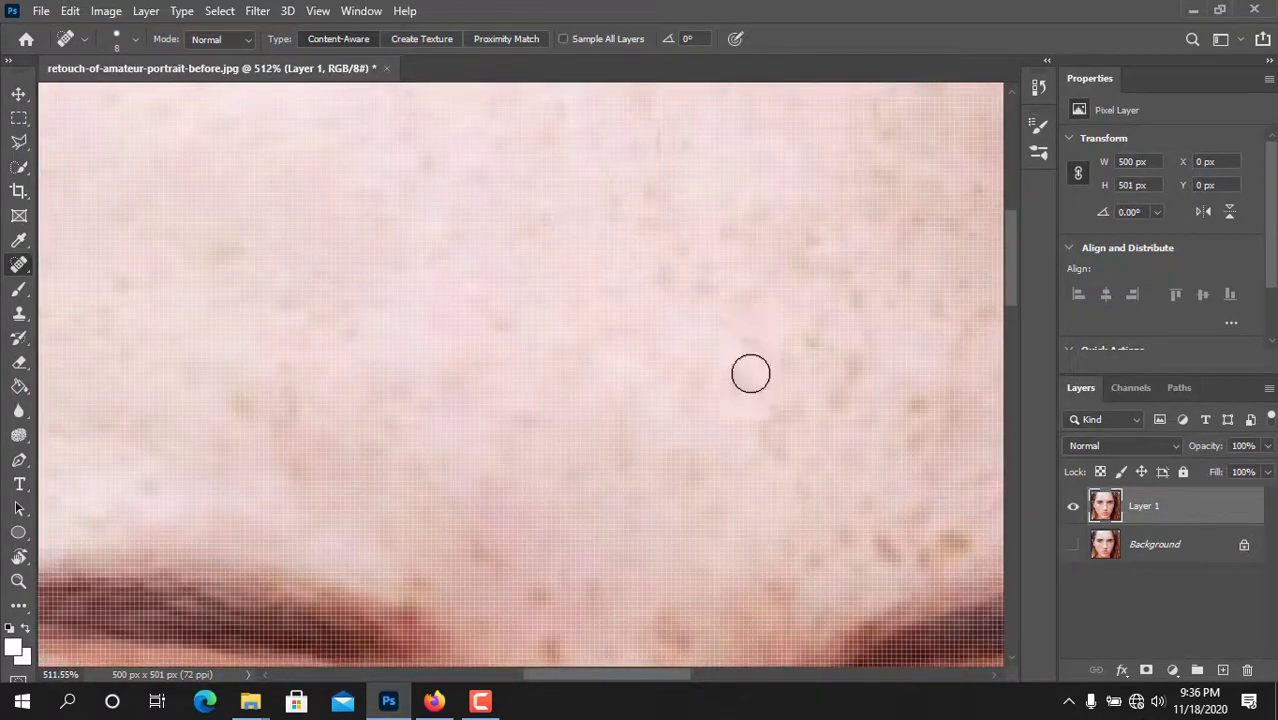
Step: Heal the remaining small spots from the centre of the forehead across to its right side
{"action": "left_click_drag", "start_coordinate": [750, 372], "coordinate": [348, 506]}
{"action": "left_click", "coordinate": [482, 344]}
{"action": "scroll", "coordinate": [507, 504], "scroll_direction": "down", "scroll_amount": 2}
{"action": "left_click", "coordinate": [325, 308]}
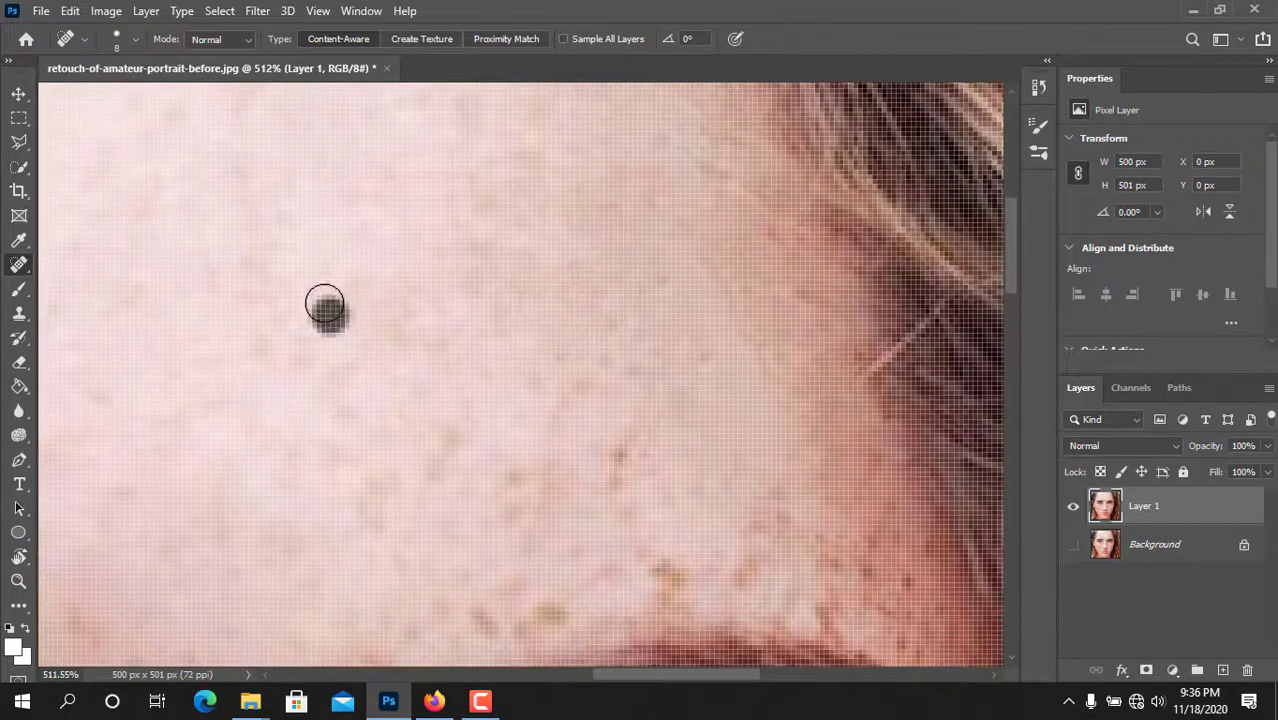
{"action": "left_click", "coordinate": [250, 248]}
{"action": "scroll", "coordinate": [523, 398], "scroll_direction": "down", "scroll_amount": 2}
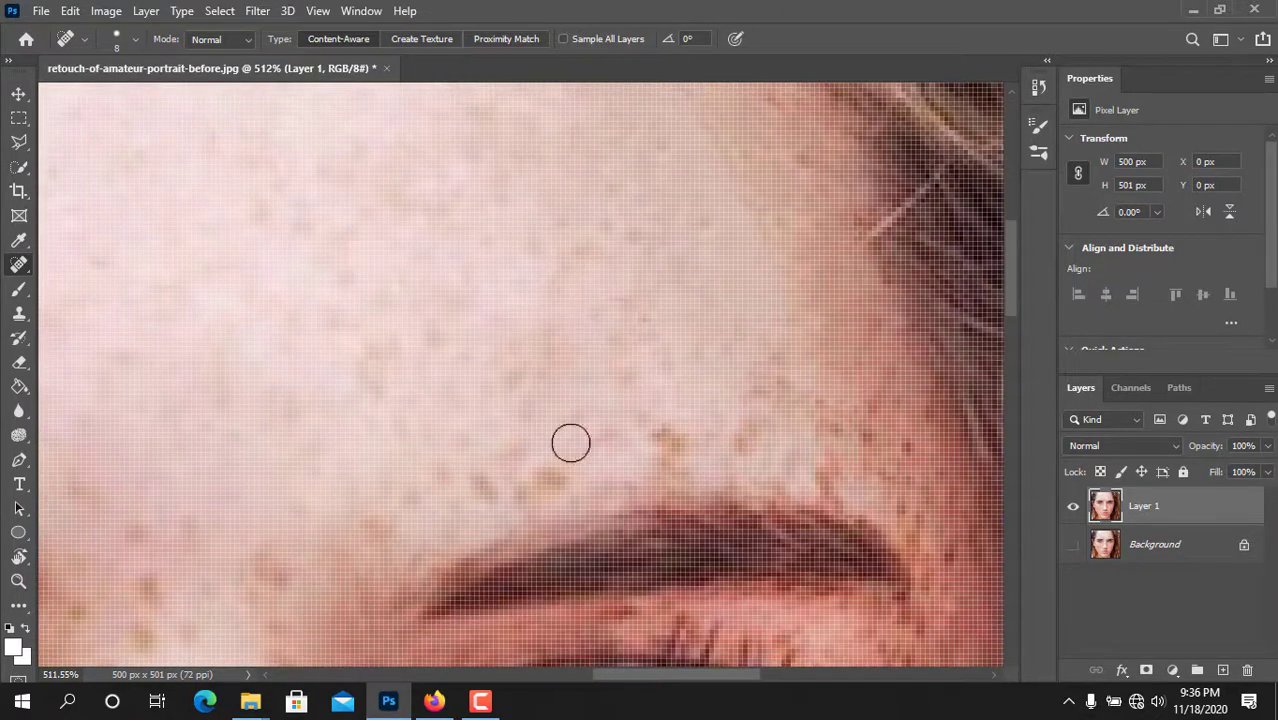
Step: Heal the freckles directly above the right eyebrow and around its outer end, reducing the brush to size 6
{"action": "scroll", "coordinate": [571, 442], "scroll_direction": "down", "scroll_amount": 2}
{"action": "left_click", "coordinate": [507, 389]}
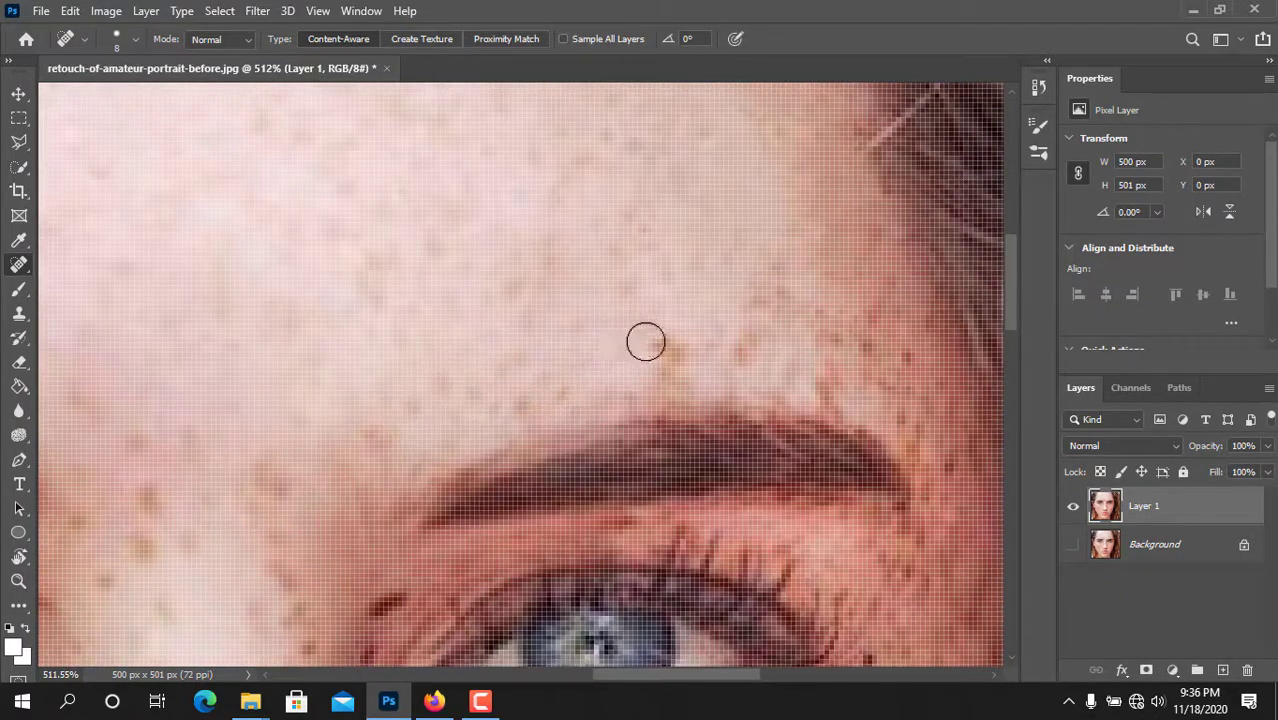
{"action": "left_click", "coordinate": [762, 307]}
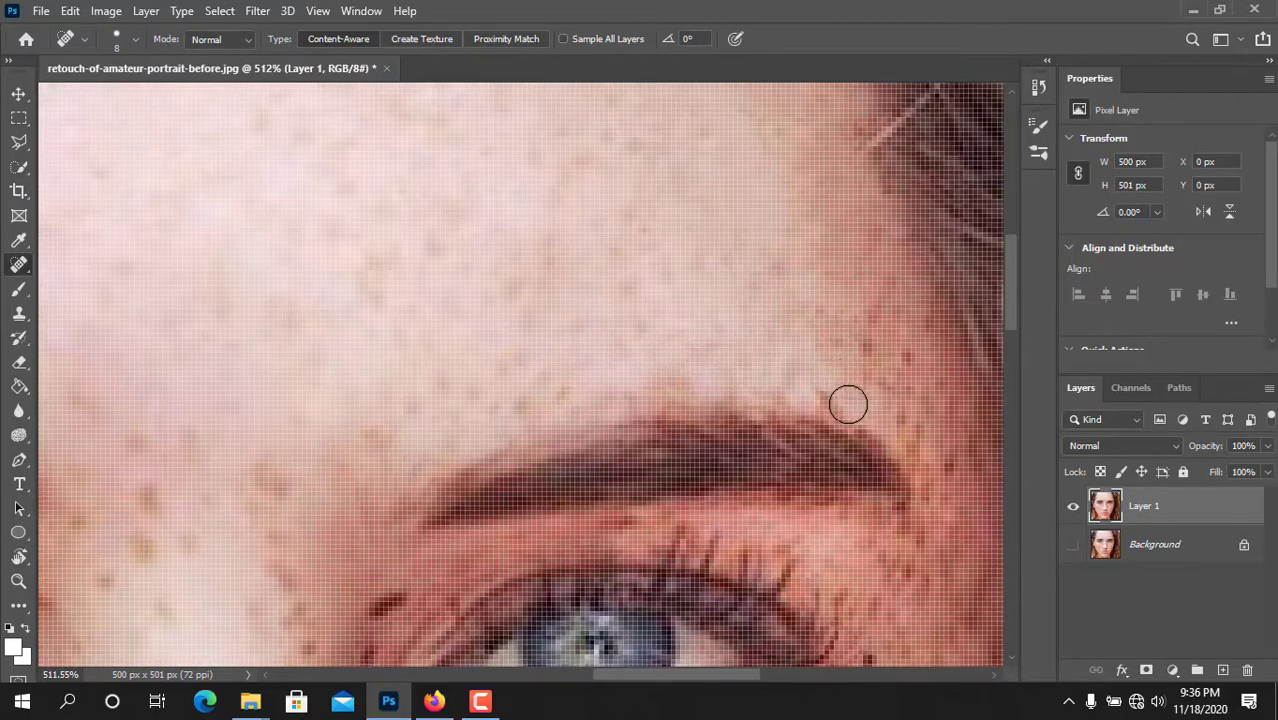
{"action": "scroll", "coordinate": [847, 402], "scroll_direction": "up", "scroll_amount": 3}
{"action": "left_click", "coordinate": [796, 382]}
{"action": "scroll", "coordinate": [763, 337], "scroll_direction": "down", "scroll_amount": 1}
{"action": "left_click", "coordinate": [544, 350]}
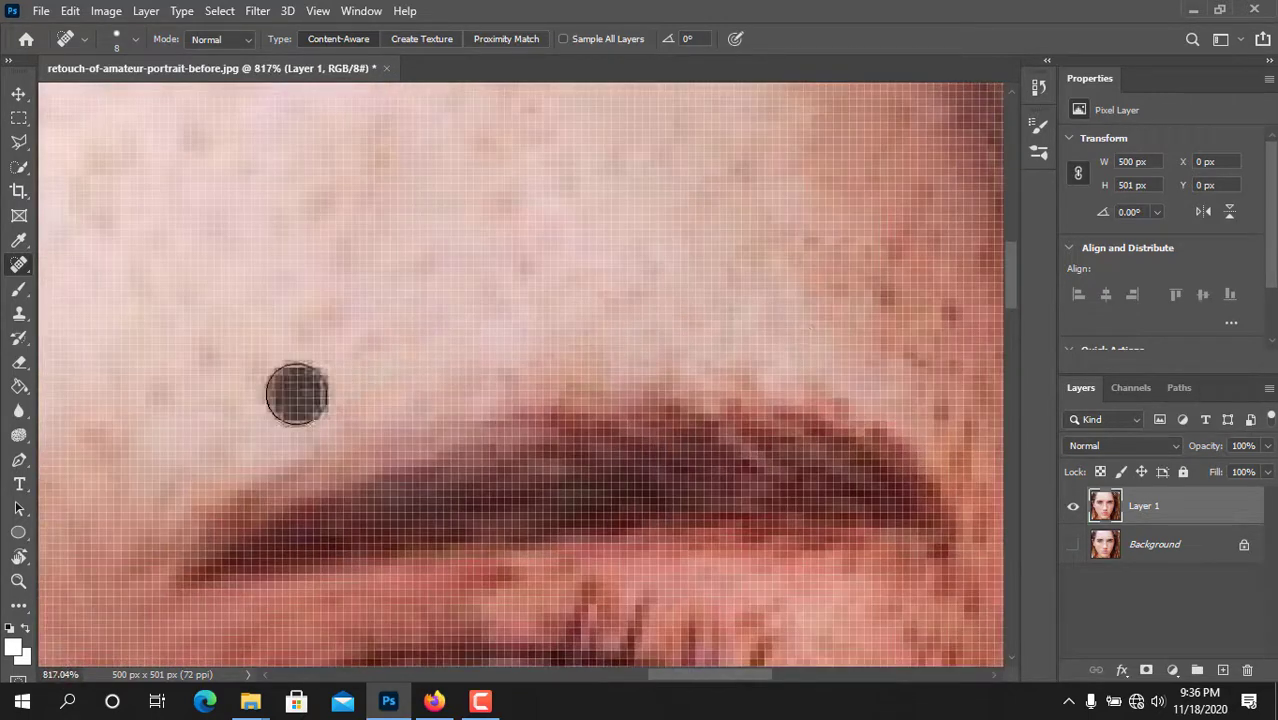
{"action": "scroll", "coordinate": [350, 360], "scroll_direction": "down", "scroll_amount": 2}
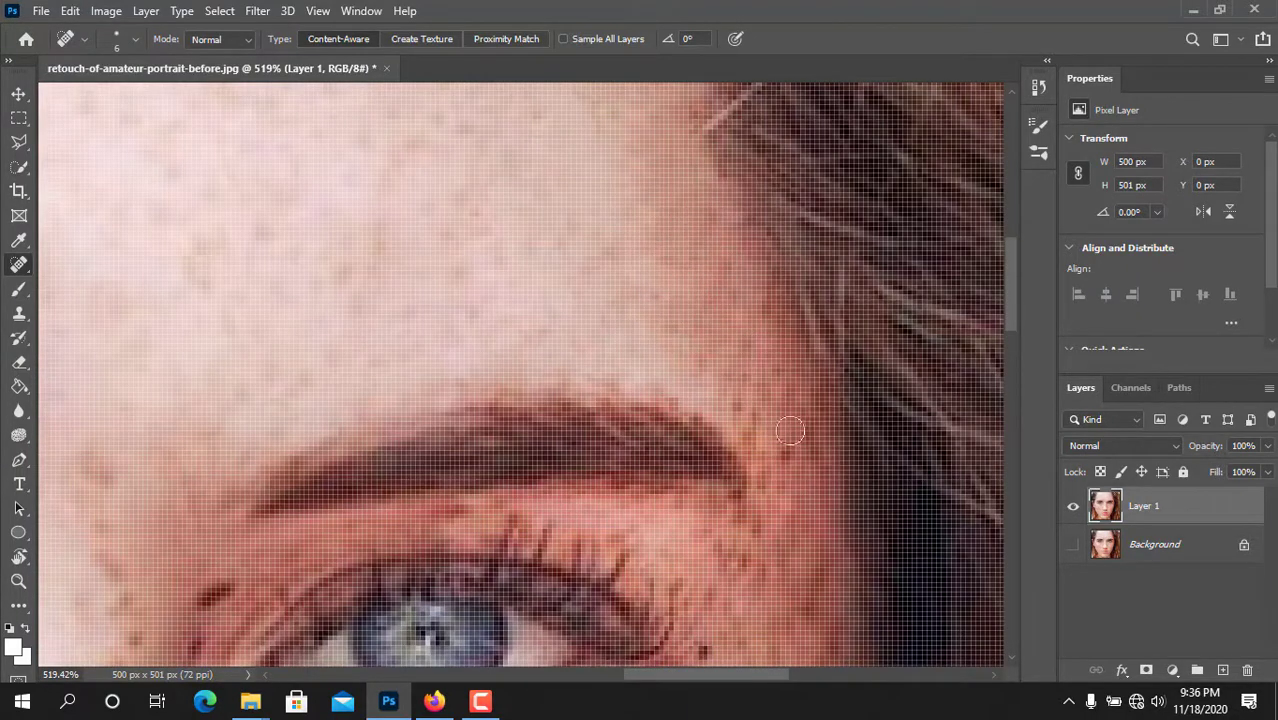
Step: Show the Background layer and toggle Layer 1's visibility to compare the forehead before and after retouching
{"action": "scroll", "coordinate": [789, 430], "scroll_direction": "down", "scroll_amount": 5}
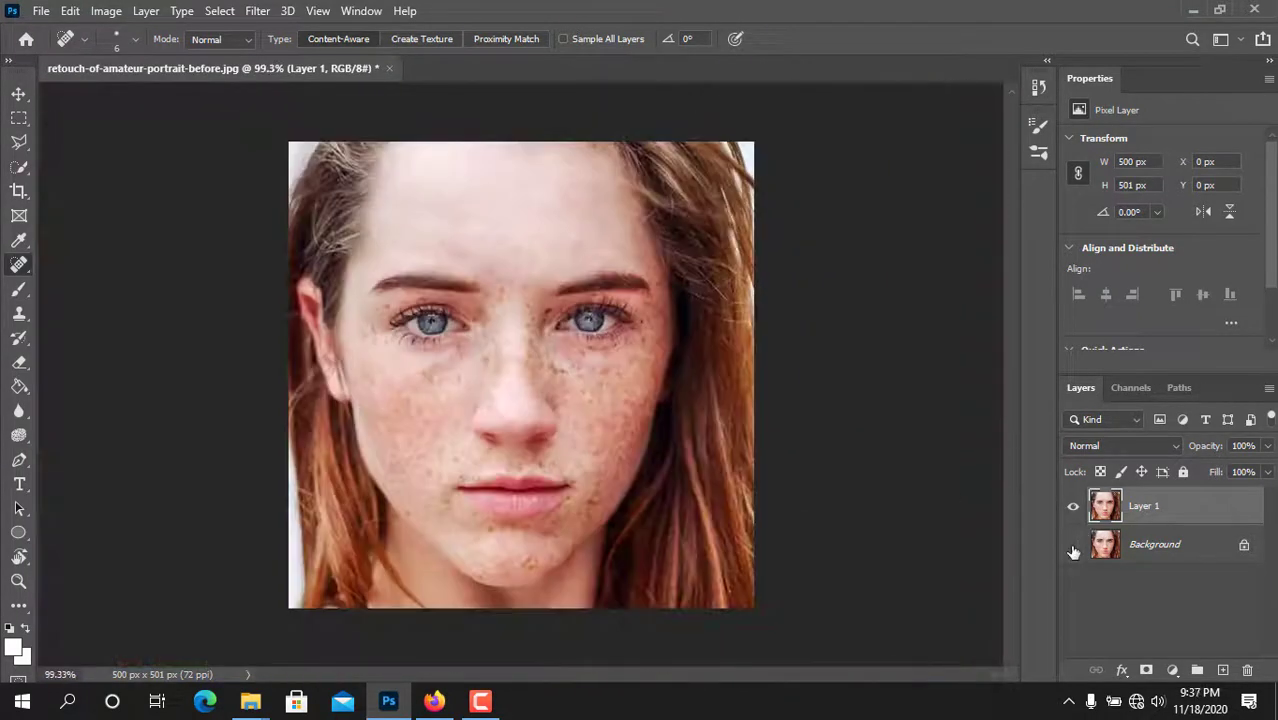
{"action": "left_click", "coordinate": [1073, 506]}
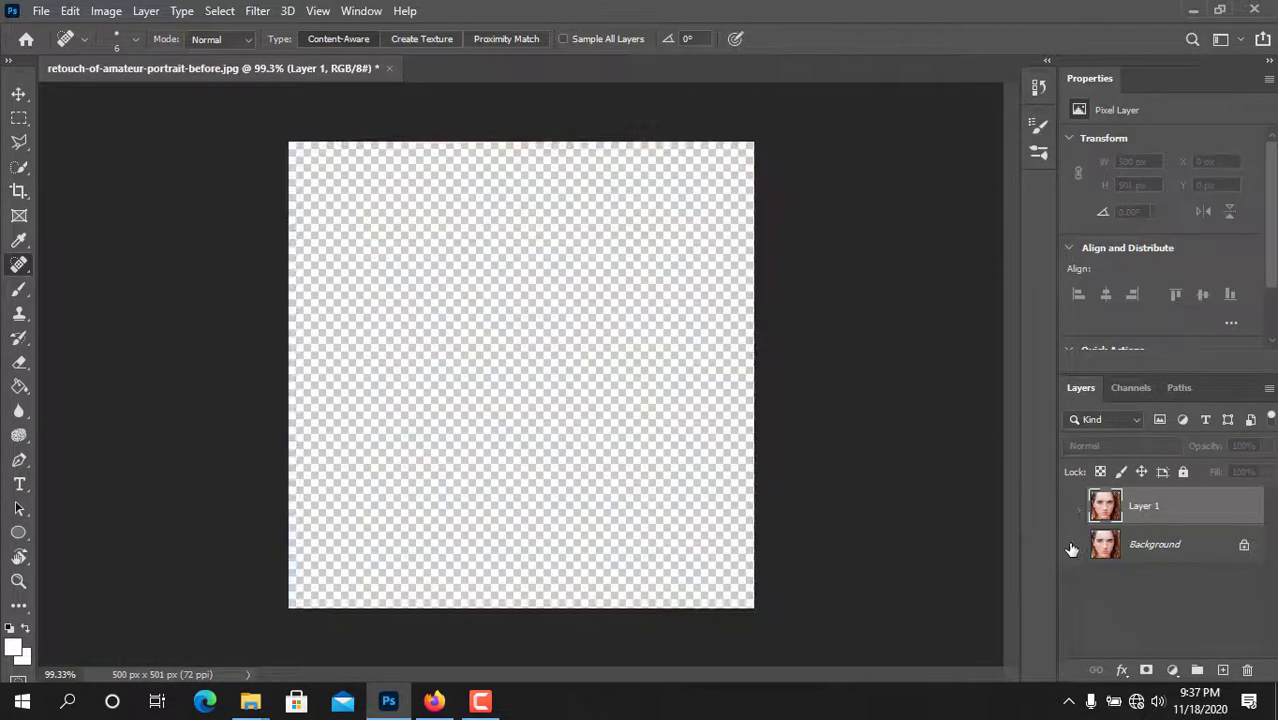
{"action": "left_click", "coordinate": [1073, 544]}
{"action": "scroll", "coordinate": [593, 337], "scroll_direction": "up", "scroll_amount": 3}
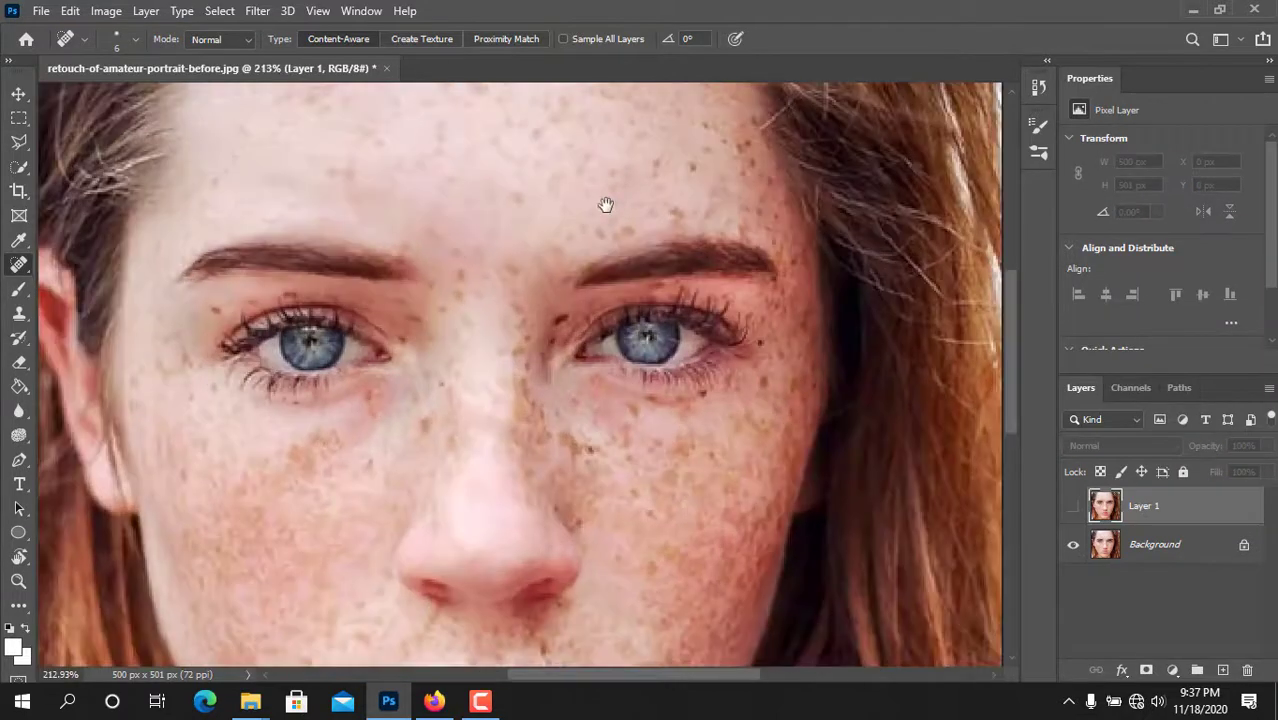
{"action": "left_click_drag", "start_coordinate": [605, 204], "coordinate": [605, 292]}
{"action": "left_click", "coordinate": [1073, 506]}
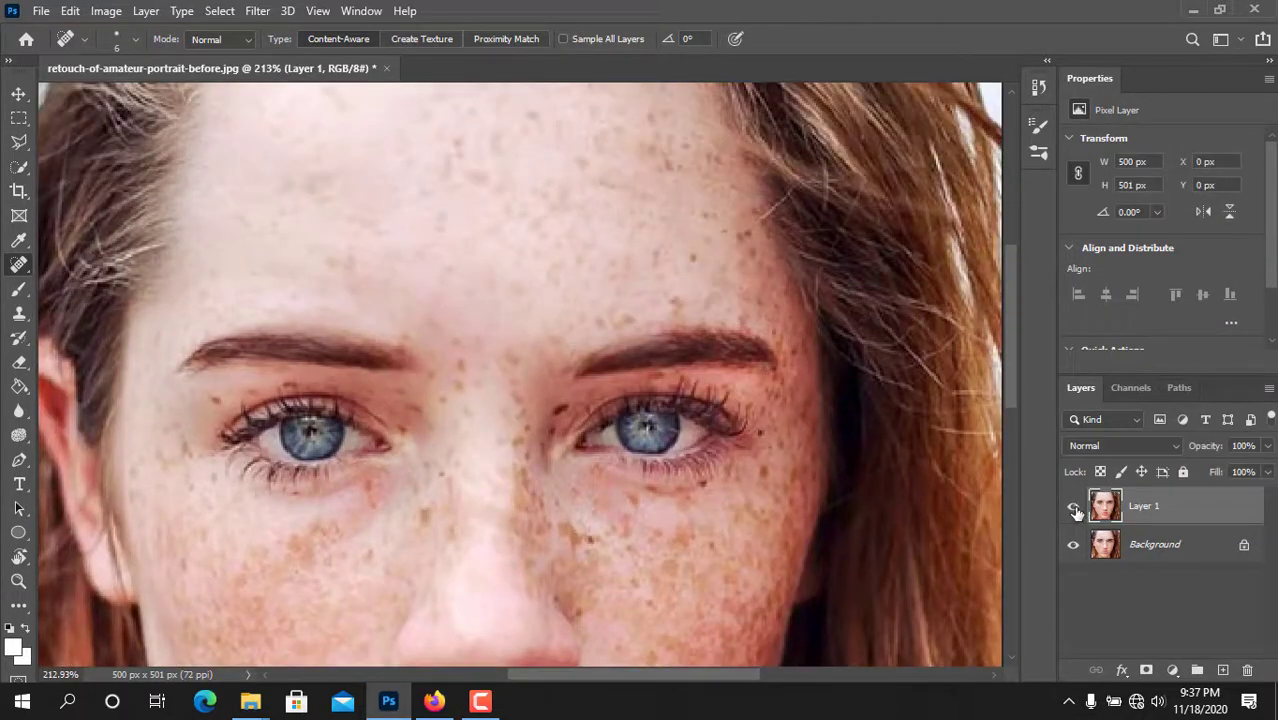
{"action": "left_click", "coordinate": [1073, 506]}
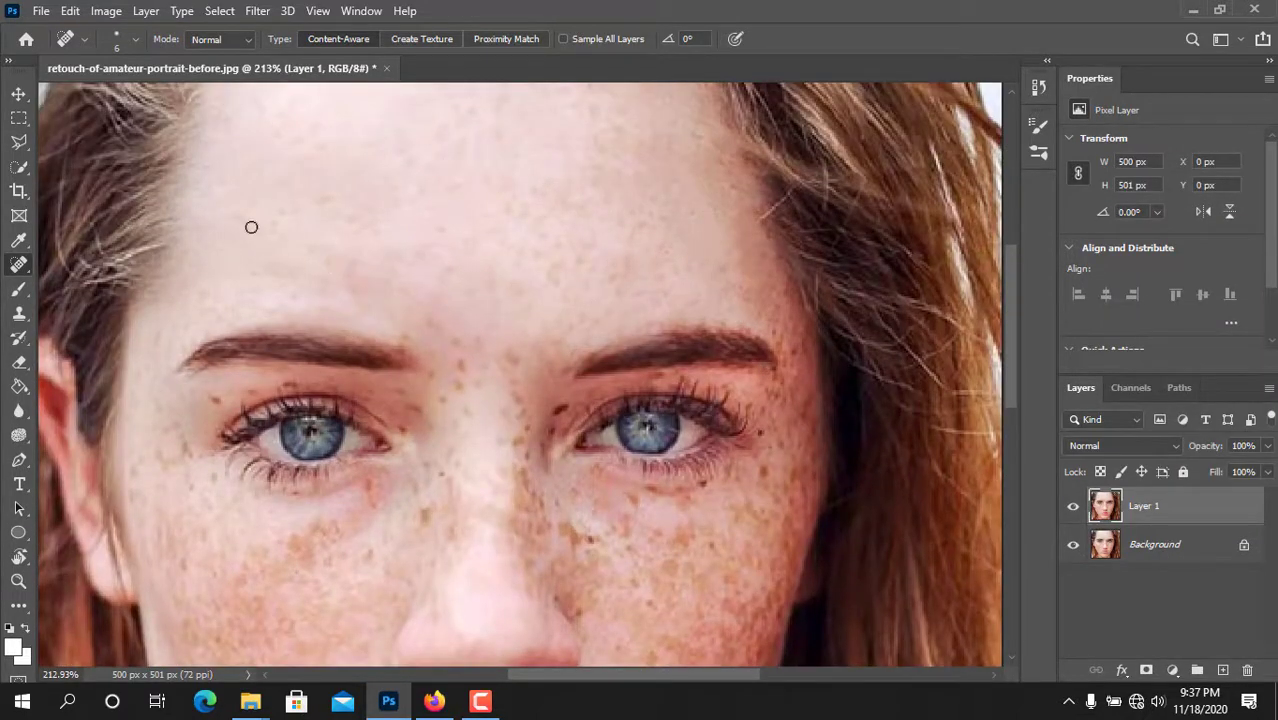
{"action": "scroll", "coordinate": [350, 268], "scroll_direction": "up", "scroll_amount": 3}
{"action": "left_click", "coordinate": [1073, 508]}
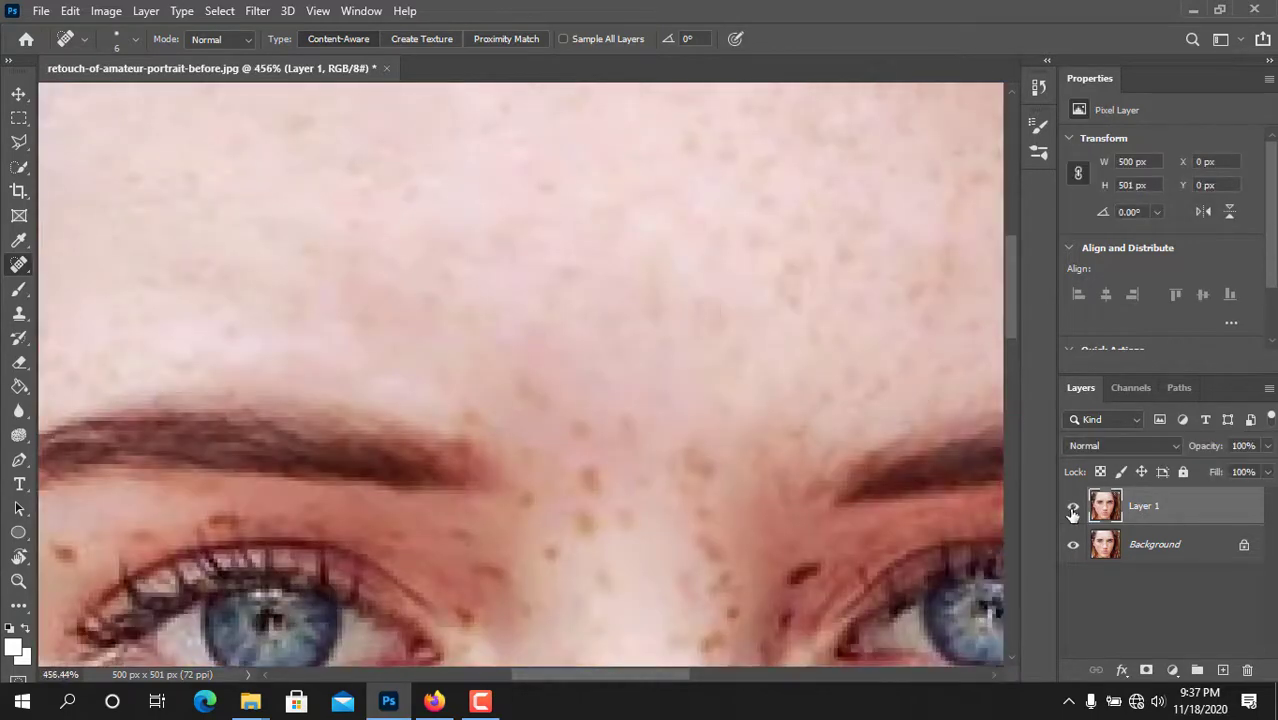
{"action": "left_click", "coordinate": [1073, 508]}
Step: Heal the freckles between the eyebrows and on the upper nose bridge with the size 6 brush, then check the result
{"action": "left_click", "coordinate": [549, 183]}
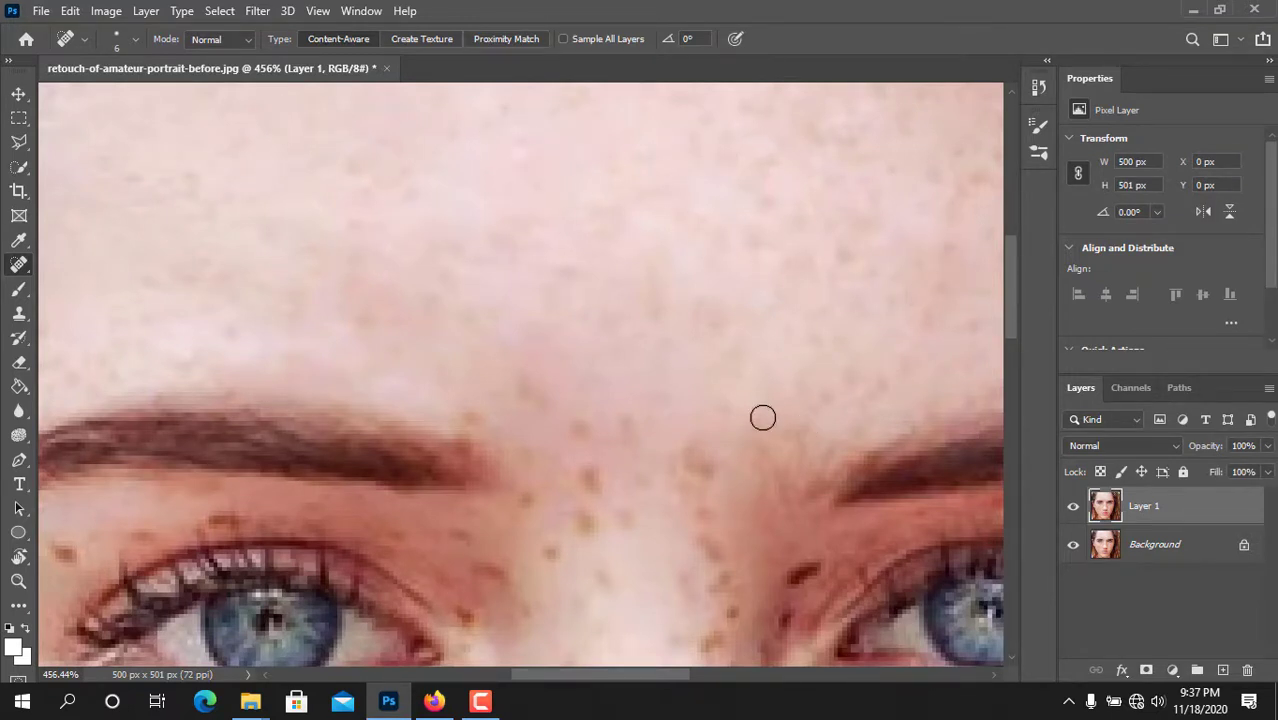
{"action": "left_click", "coordinate": [698, 461]}
{"action": "left_click", "coordinate": [619, 433]}
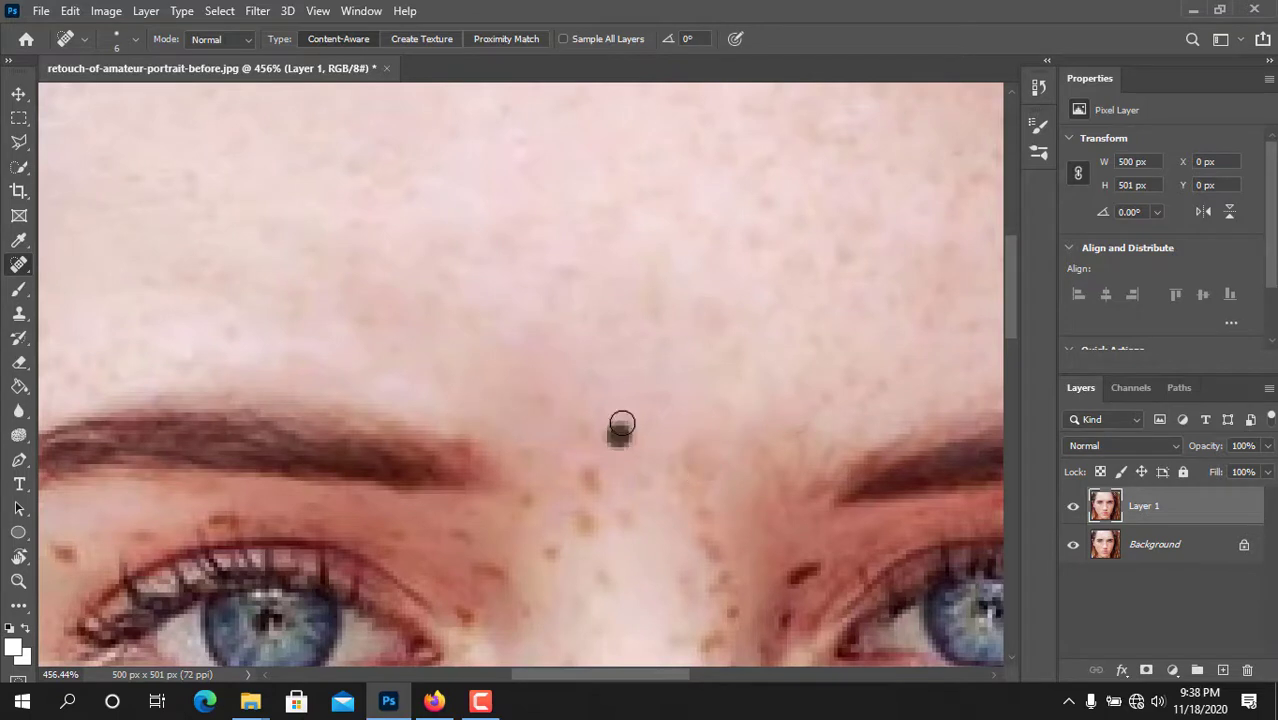
{"action": "scroll", "coordinate": [704, 484], "scroll_direction": "down", "scroll_amount": 1}
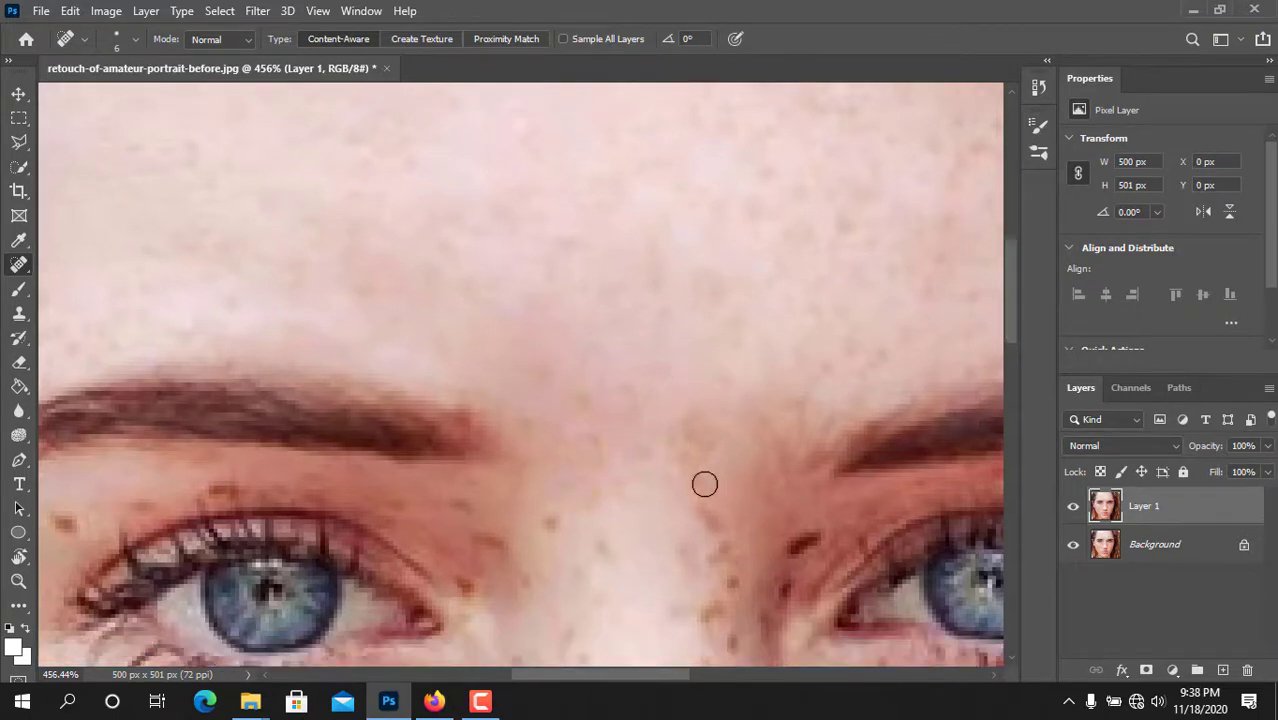
{"action": "scroll", "coordinate": [747, 575], "scroll_direction": "down", "scroll_amount": 4}
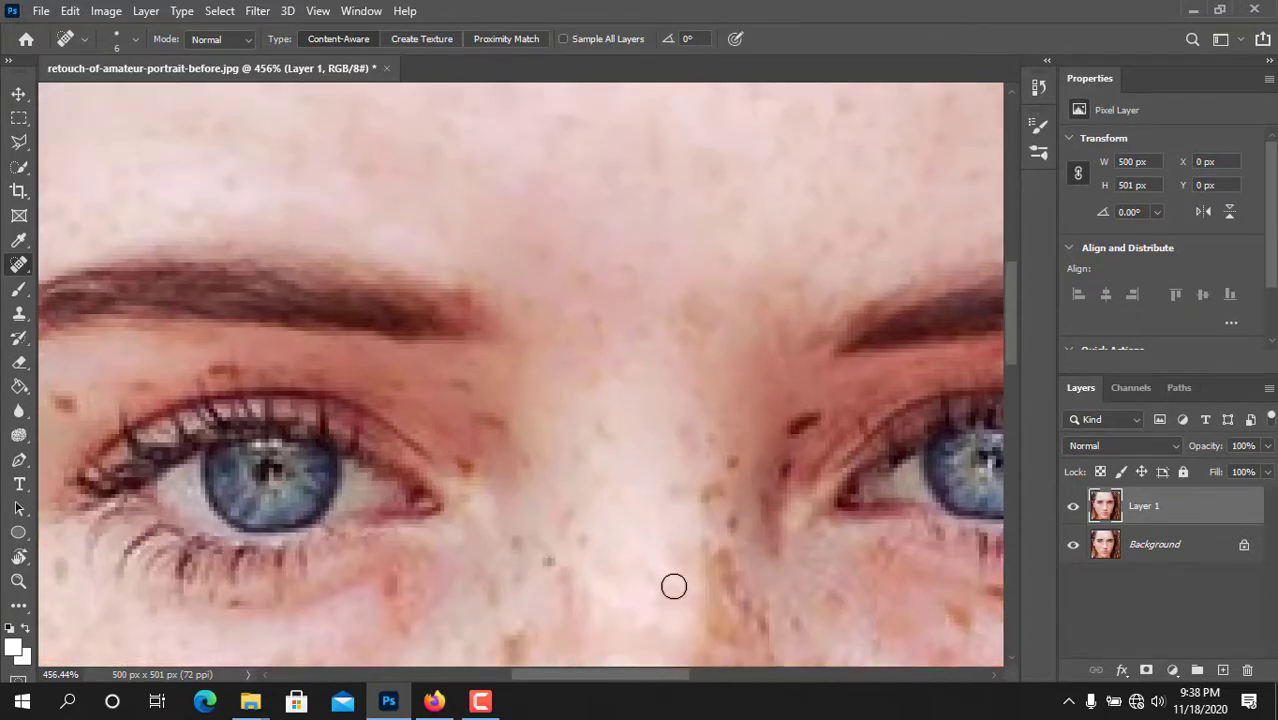
{"action": "scroll", "coordinate": [674, 586], "scroll_direction": "down", "scroll_amount": 2}
{"action": "left_click", "coordinate": [1074, 508]}
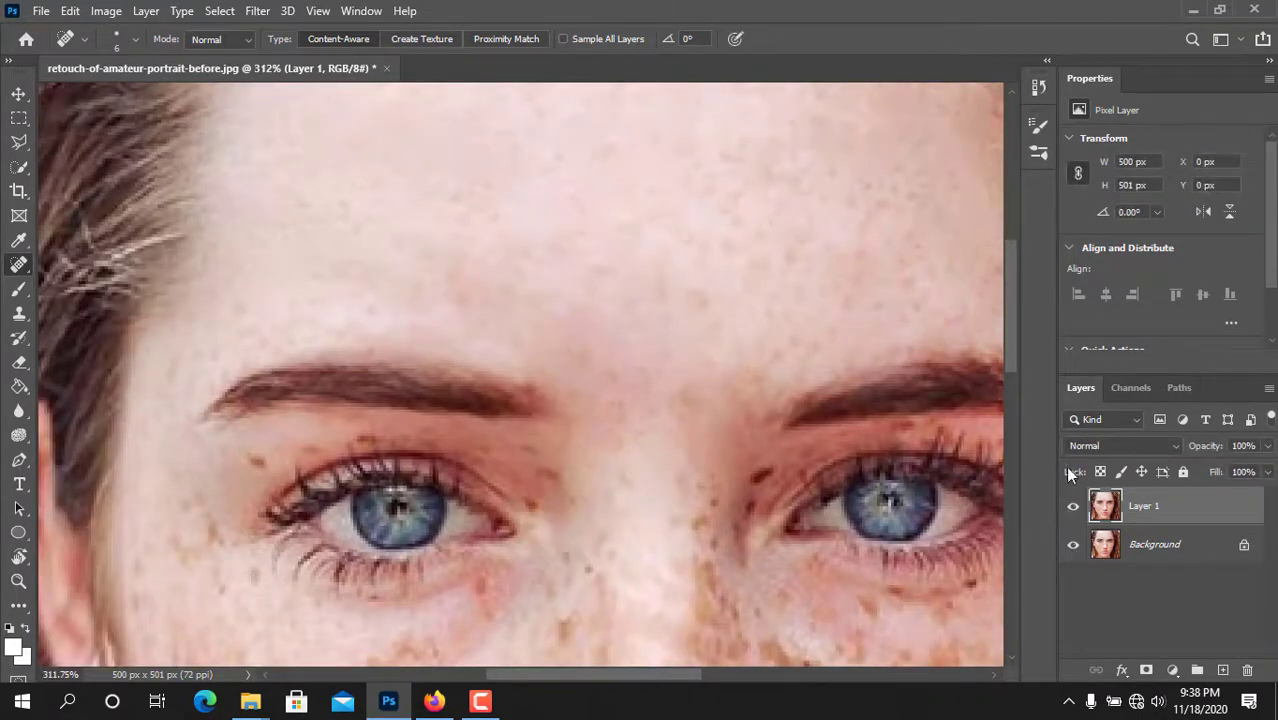
Step: Touch up the faint spots on the right side of the forehead near the hairline, using brush size 4
{"action": "scroll", "coordinate": [803, 290], "scroll_direction": "up", "scroll_amount": 3}
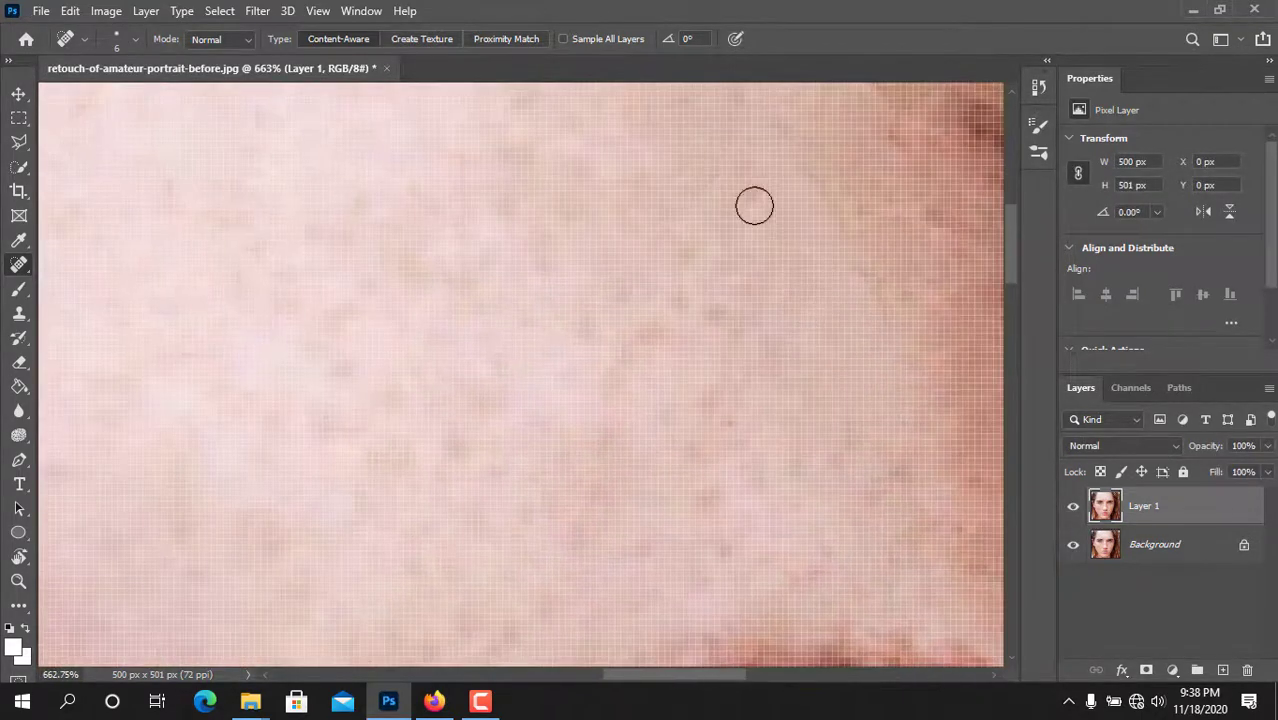
{"action": "scroll", "coordinate": [730, 431], "scroll_direction": "down", "scroll_amount": 4}
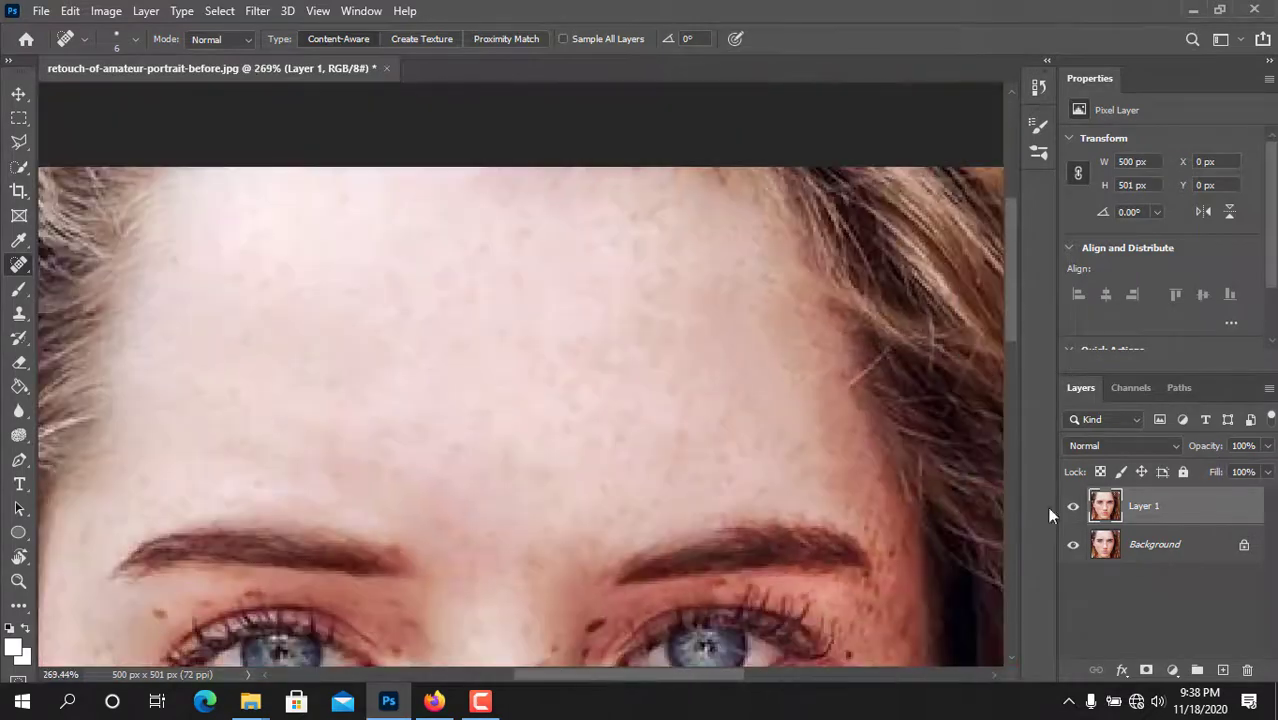
{"action": "scroll", "coordinate": [850, 442], "scroll_direction": "up", "scroll_amount": 4}
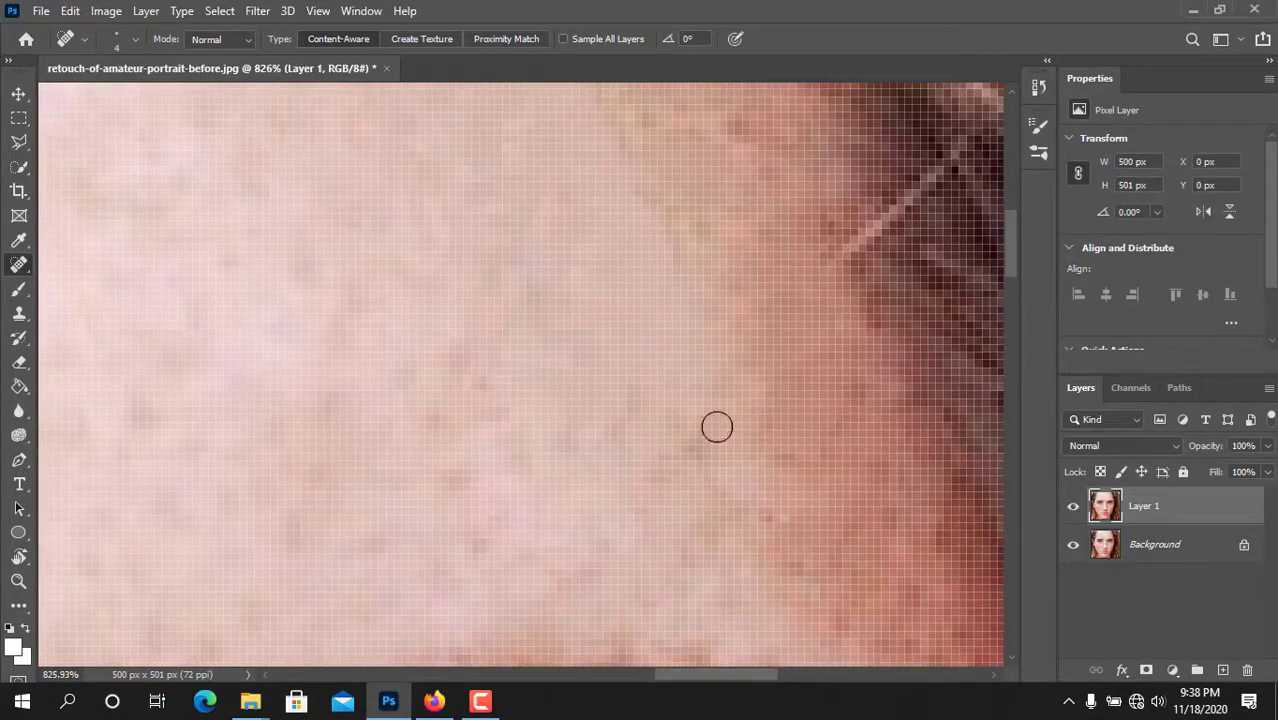
{"action": "scroll", "coordinate": [664, 236], "scroll_direction": "up", "scroll_amount": 2}
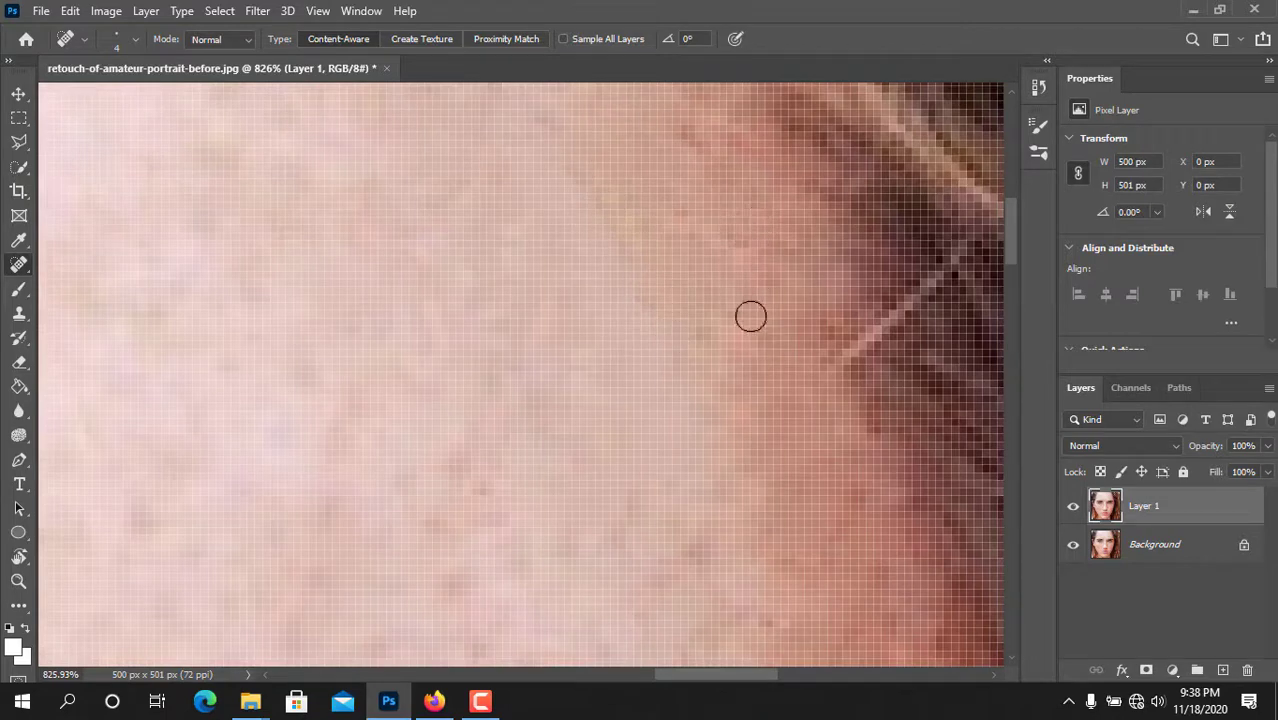
Step: Toggle Layer 1's visibility to compare the forehead before and after retouching at full-face view
{"action": "scroll", "coordinate": [751, 318], "scroll_direction": "down", "scroll_amount": 6}
{"action": "left_click", "coordinate": [1075, 513]}
{"action": "left_click", "coordinate": [1075, 513]}
{"action": "left_click", "coordinate": [1075, 513]}
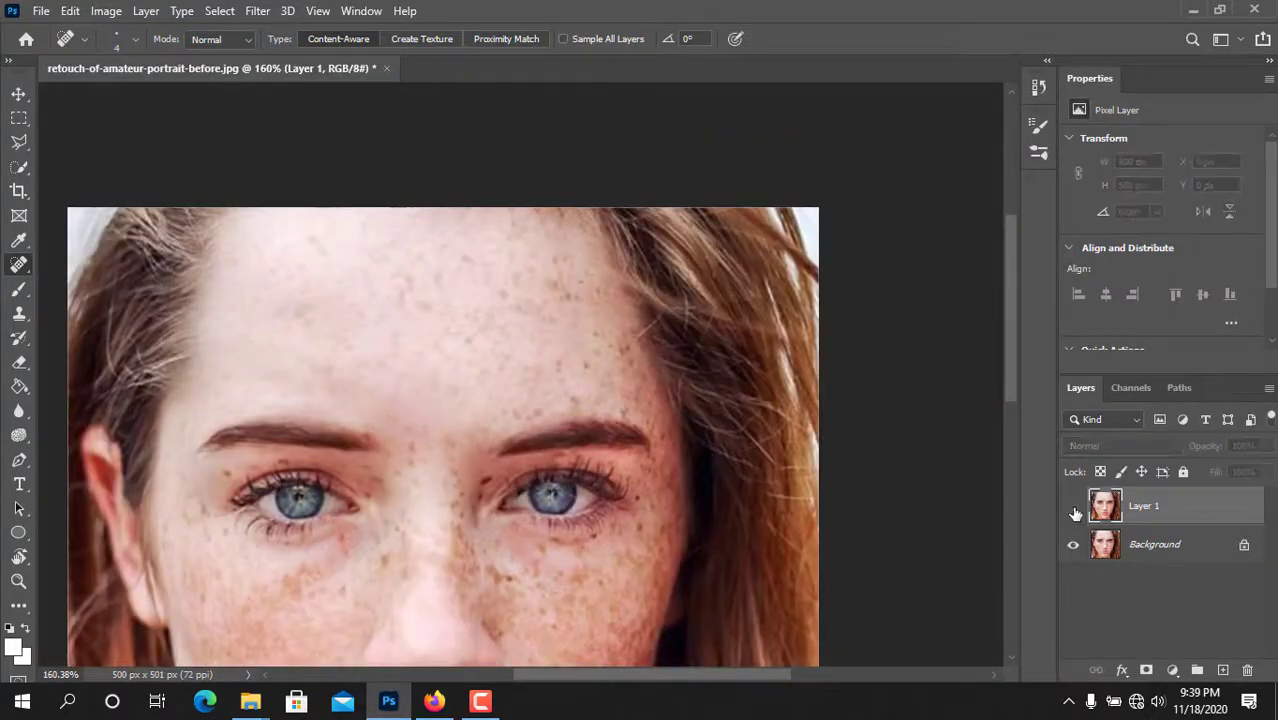
{"action": "left_click", "coordinate": [1075, 513]}
Step: Compare the skin above the left eyebrow up close with Layer 1 hidden and shown
{"action": "scroll", "coordinate": [232, 415], "scroll_direction": "up", "scroll_amount": 7}
{"action": "left_click", "coordinate": [219, 323]}
{"action": "left_click", "coordinate": [1080, 512]}
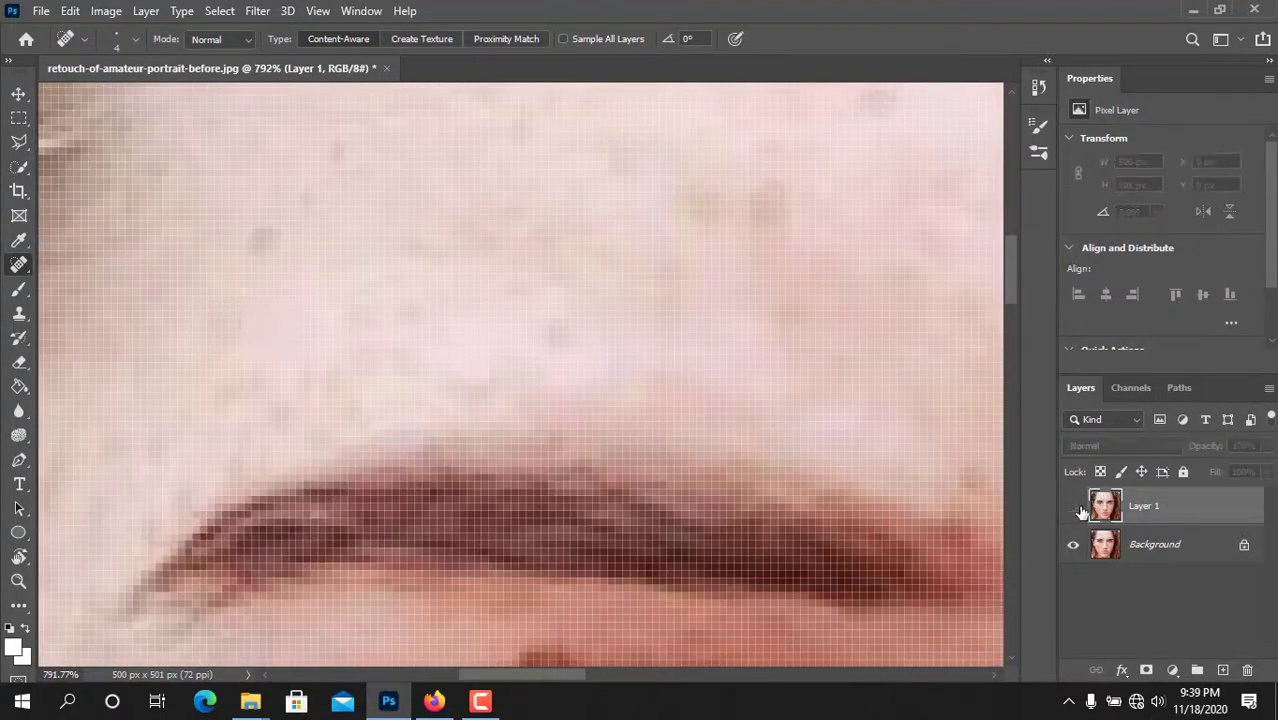
{"action": "left_click", "coordinate": [1080, 512]}
{"action": "left_click", "coordinate": [1077, 513]}
{"action": "left_click", "coordinate": [1077, 513]}
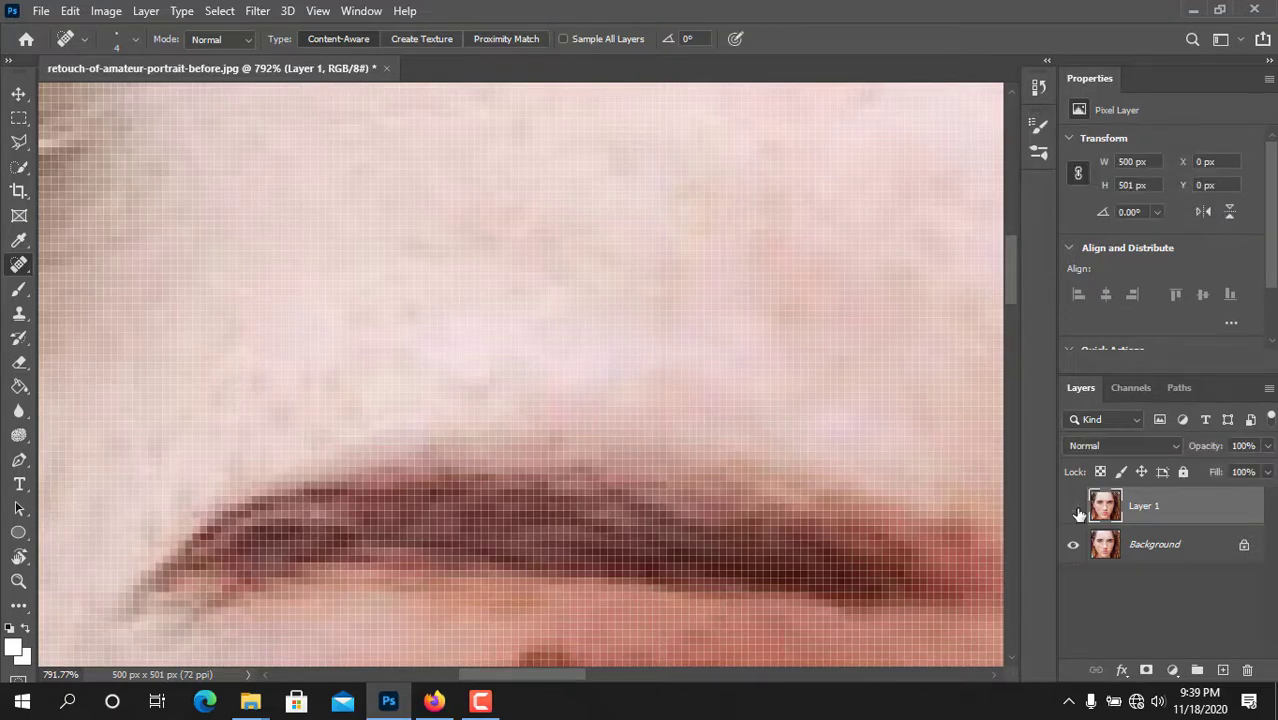
{"action": "left_click", "coordinate": [1077, 513]}
Step: Heal the freckles beside the outer corner of the left eye with the size 4 Spot Healing Brush
{"action": "scroll", "coordinate": [713, 408], "scroll_direction": "down", "scroll_amount": 8}
{"action": "scroll", "coordinate": [545, 375], "scroll_direction": "up", "scroll_amount": 3}
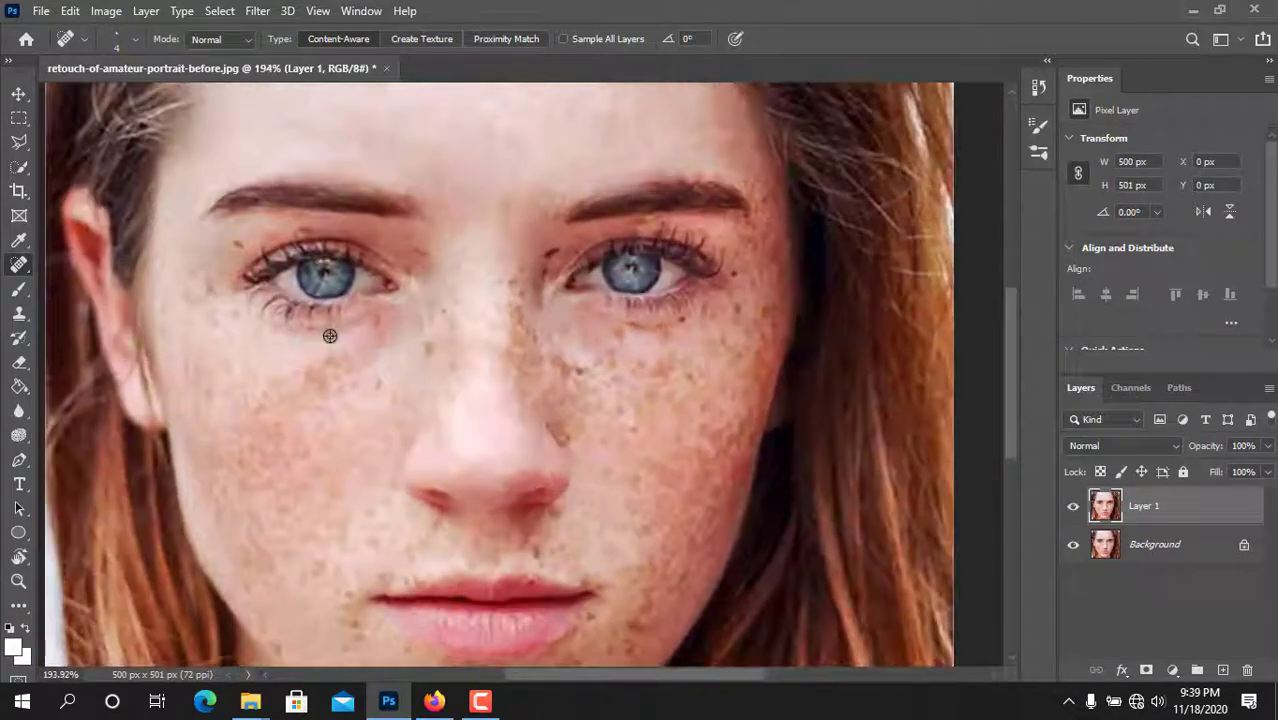
{"action": "scroll", "coordinate": [172, 307], "scroll_direction": "up", "scroll_amount": 4}
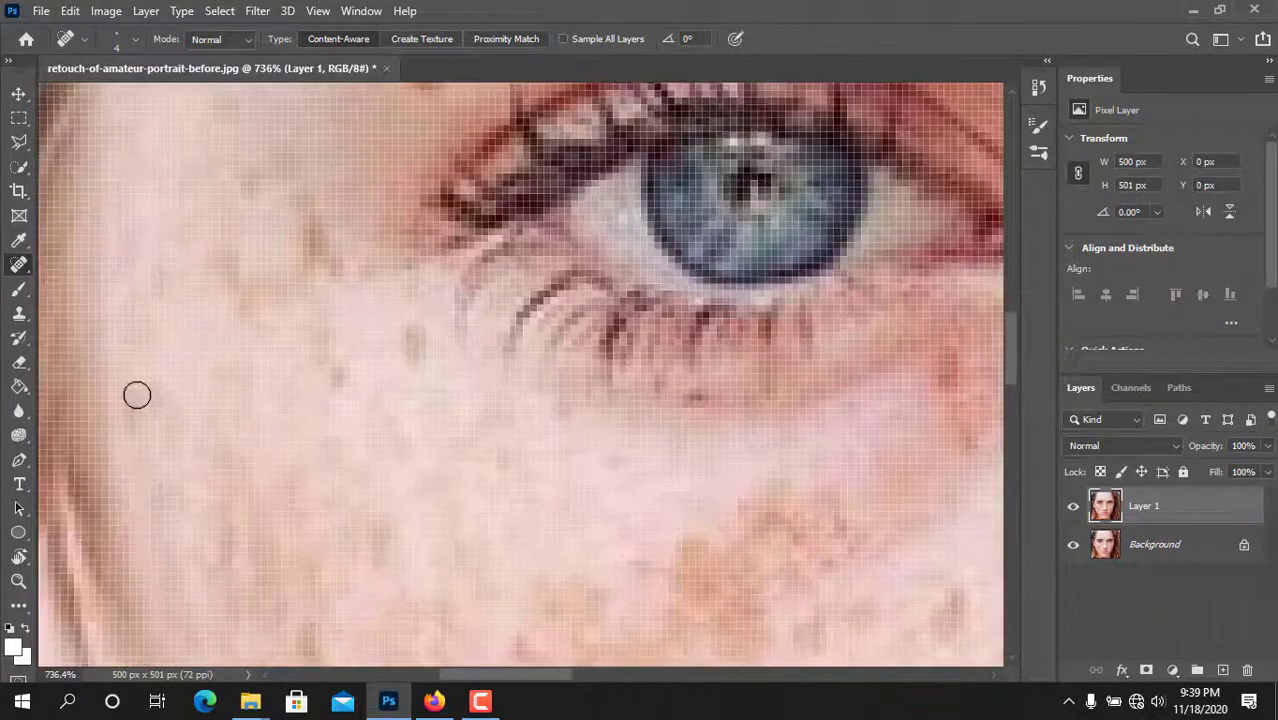
{"action": "left_click", "coordinate": [300, 251]}
{"action": "scroll", "coordinate": [274, 300], "scroll_direction": "up", "scroll_amount": 2}
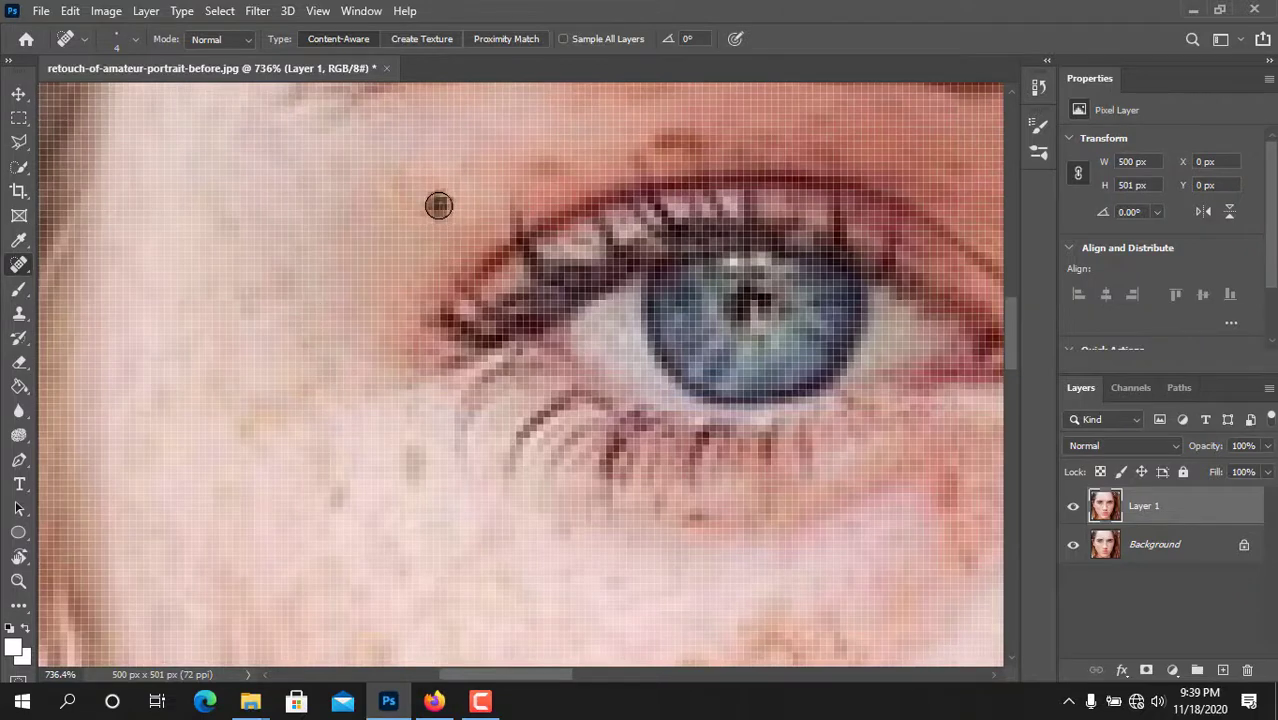
Step: Patch the uneven skin on the left temple beside the outer eye corner using the Patch Tool, then clear the selection
{"action": "right_click", "coordinate": [18, 264]}
{"action": "left_click", "coordinate": [90, 300]}
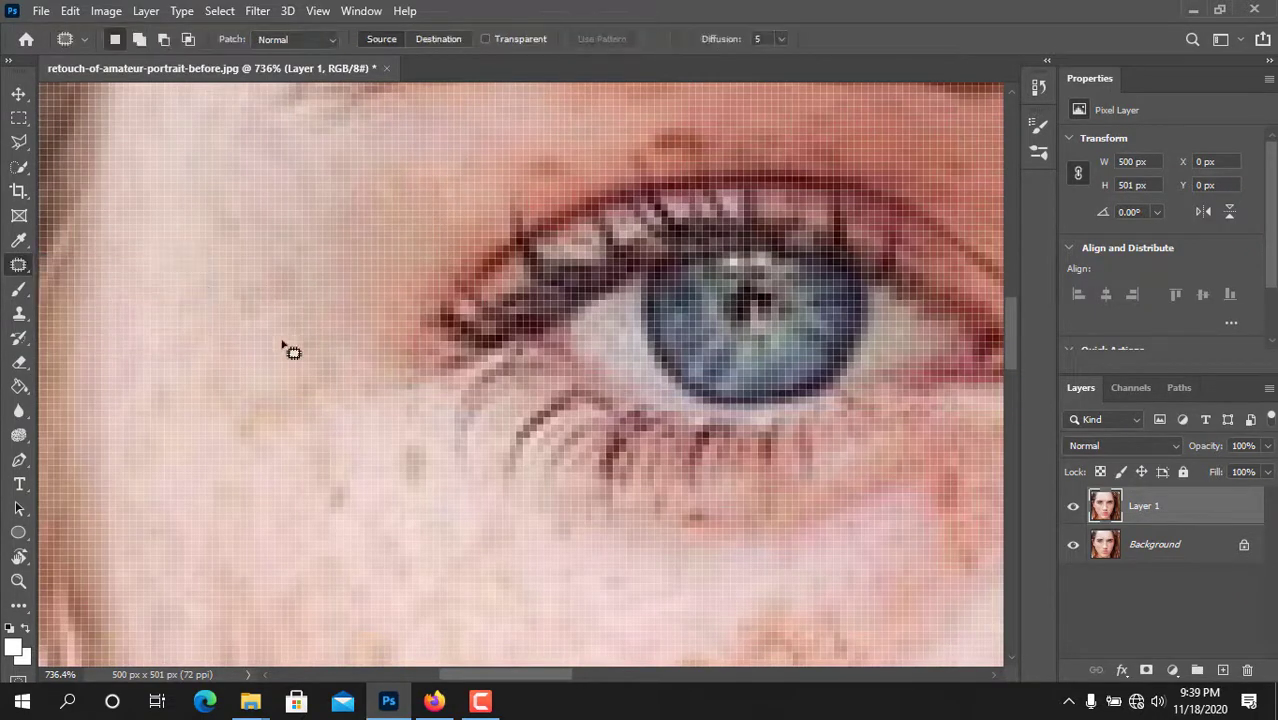
{"action": "scroll", "coordinate": [280, 216], "scroll_direction": "up", "scroll_amount": 2}
{"action": "left_click_drag", "start_coordinate": [282, 358], "coordinate": [260, 180]}
{"action": "scroll", "coordinate": [262, 233], "scroll_direction": "down", "scroll_amount": 4}
{"action": "left_click_drag", "start_coordinate": [260, 240], "coordinate": [229, 390]}
{"action": "key", "text": "ctrl+d"}
{"action": "scroll", "coordinate": [308, 280], "scroll_direction": "up", "scroll_amount": 3}
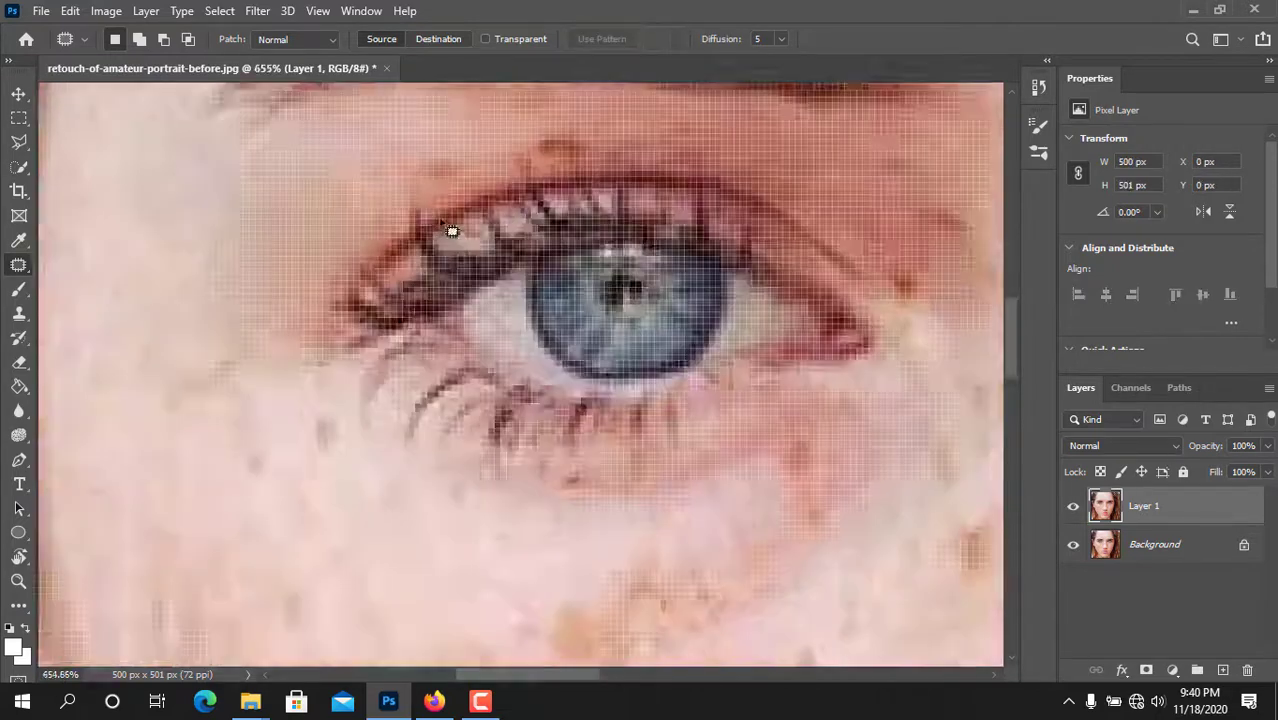
Step: Heal the dark spots along the left upper eyelid with the Spot Healing Brush at size 4
{"action": "scroll", "coordinate": [451, 222], "scroll_direction": "down", "scroll_amount": 3}
{"action": "right_click", "coordinate": [18, 264]}
{"action": "left_click", "coordinate": [158, 266]}
{"action": "scroll", "coordinate": [434, 194], "scroll_direction": "up", "scroll_amount": 4}
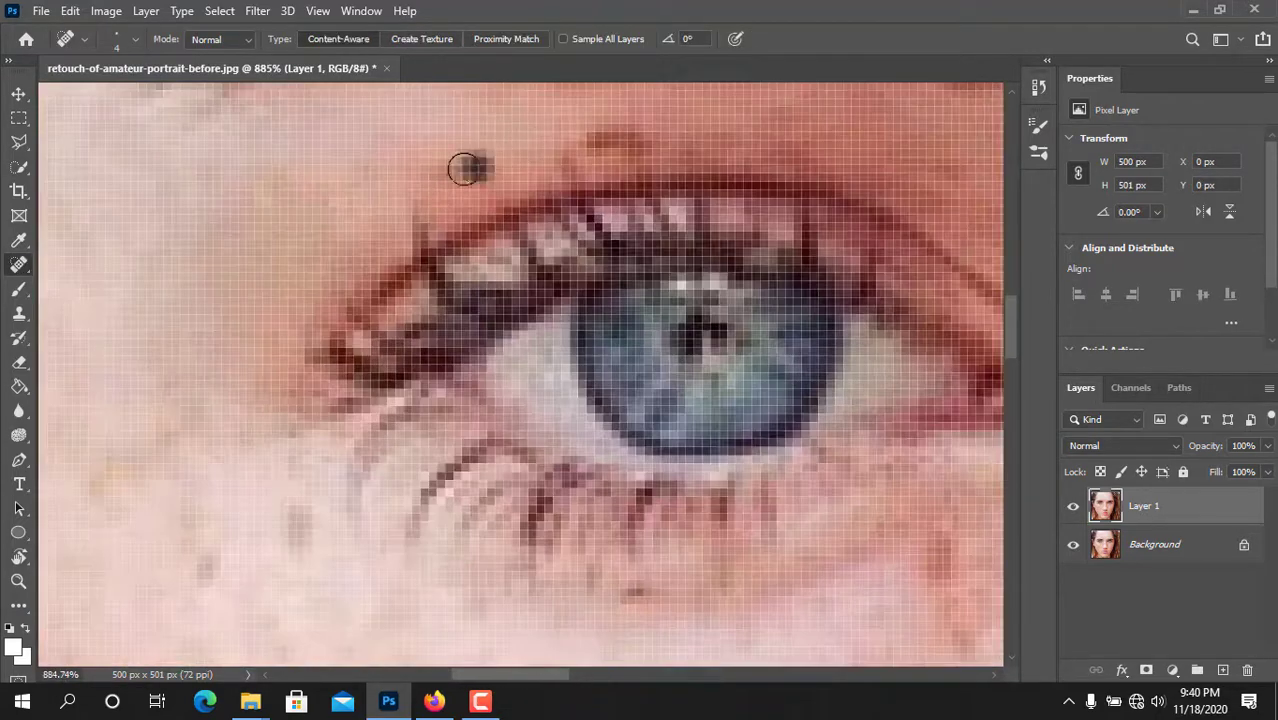
{"action": "scroll", "coordinate": [600, 143], "scroll_direction": "up", "scroll_amount": 2}
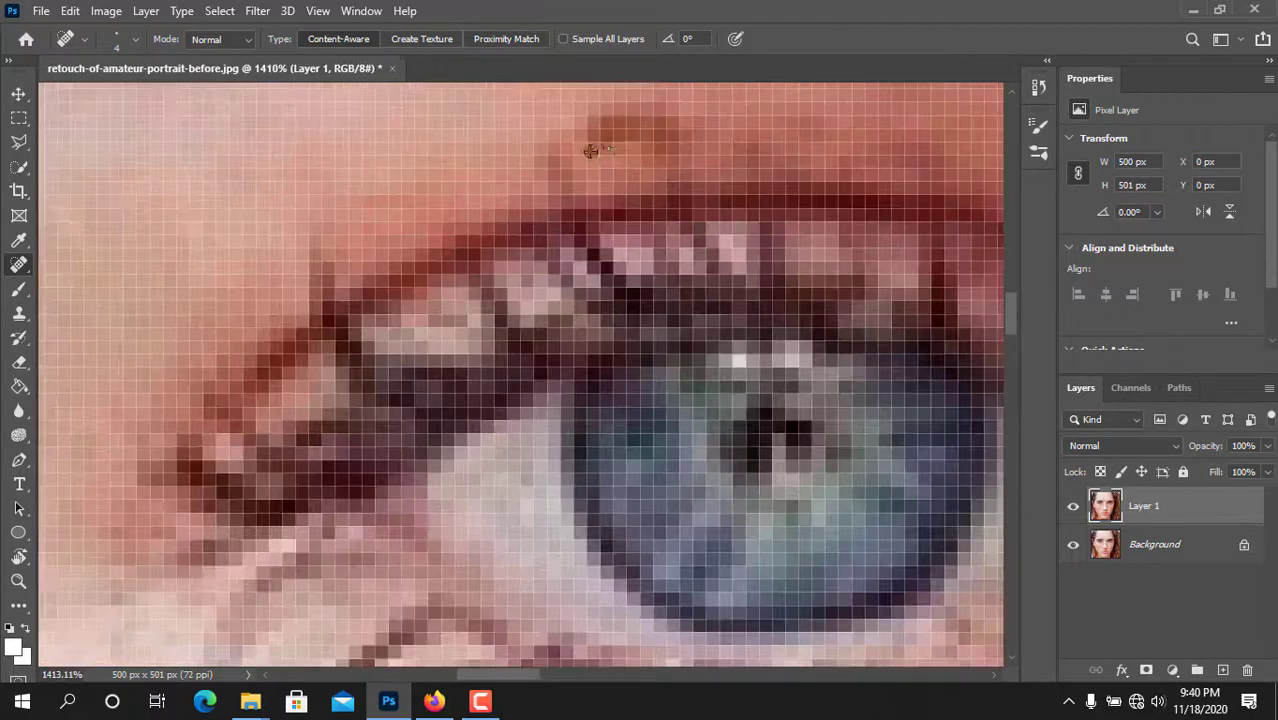
{"action": "scroll", "coordinate": [560, 185], "scroll_direction": "up", "scroll_amount": 2}
{"action": "scroll", "coordinate": [585, 205], "scroll_direction": "down", "scroll_amount": 2}
{"action": "scroll", "coordinate": [428, 345], "scroll_direction": "up", "scroll_amount": 2}
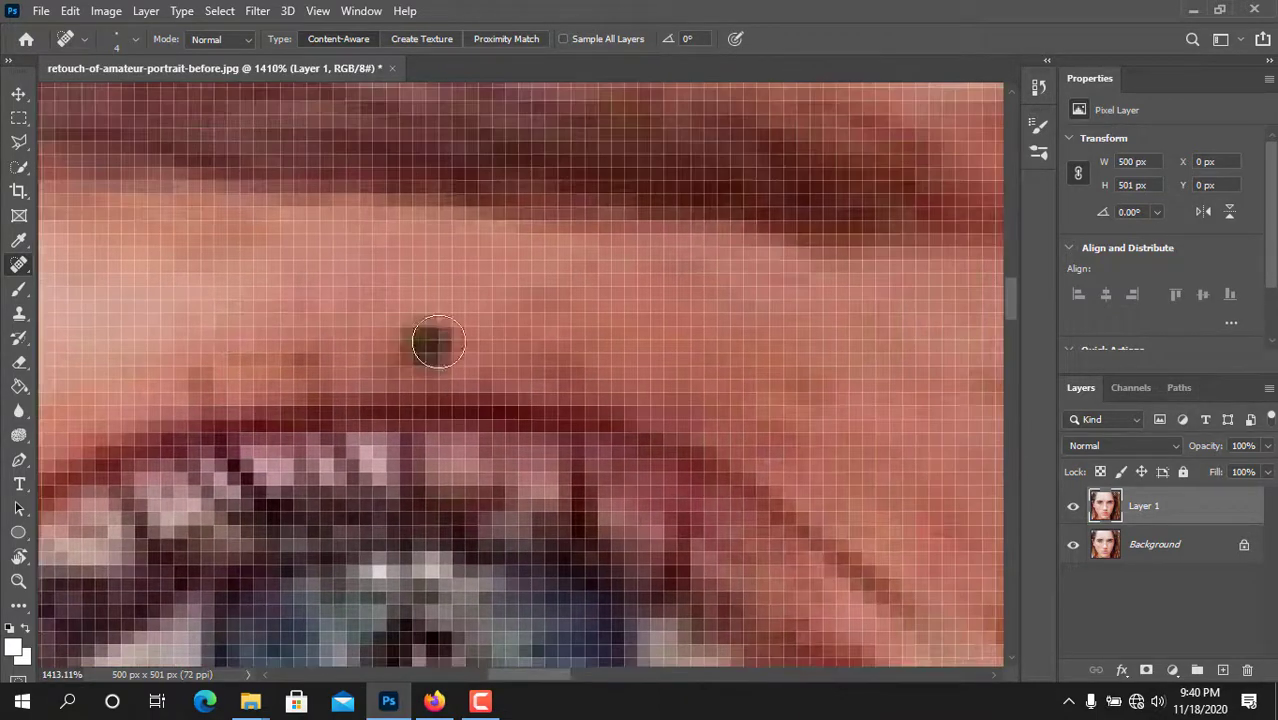
Step: Heal the dark freckle at the inner corner of the left eye and check the whole face
{"action": "scroll", "coordinate": [800, 420], "scroll_direction": "down", "scroll_amount": 3}
{"action": "scroll", "coordinate": [718, 375], "scroll_direction": "up", "scroll_amount": 3}
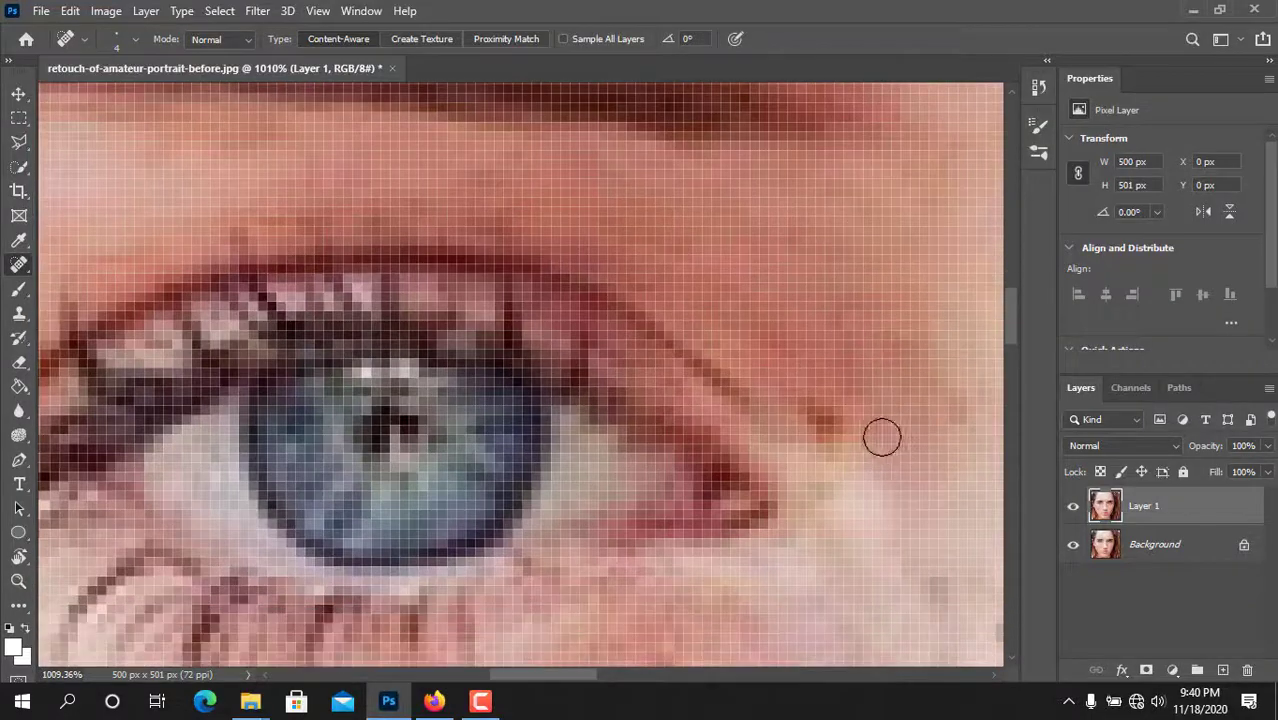
{"action": "scroll", "coordinate": [879, 434], "scroll_direction": "down", "scroll_amount": 1}
{"action": "left_click", "coordinate": [823, 420]}
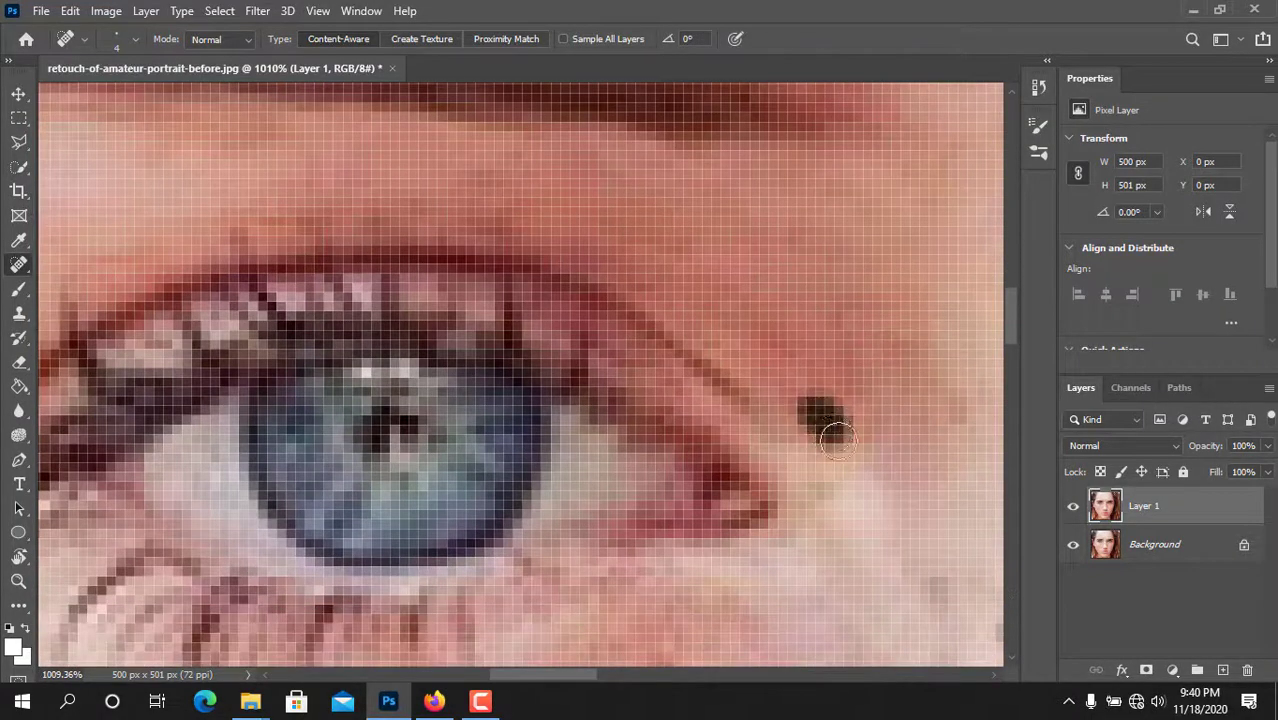
{"action": "scroll", "coordinate": [820, 434], "scroll_direction": "down", "scroll_amount": 8}
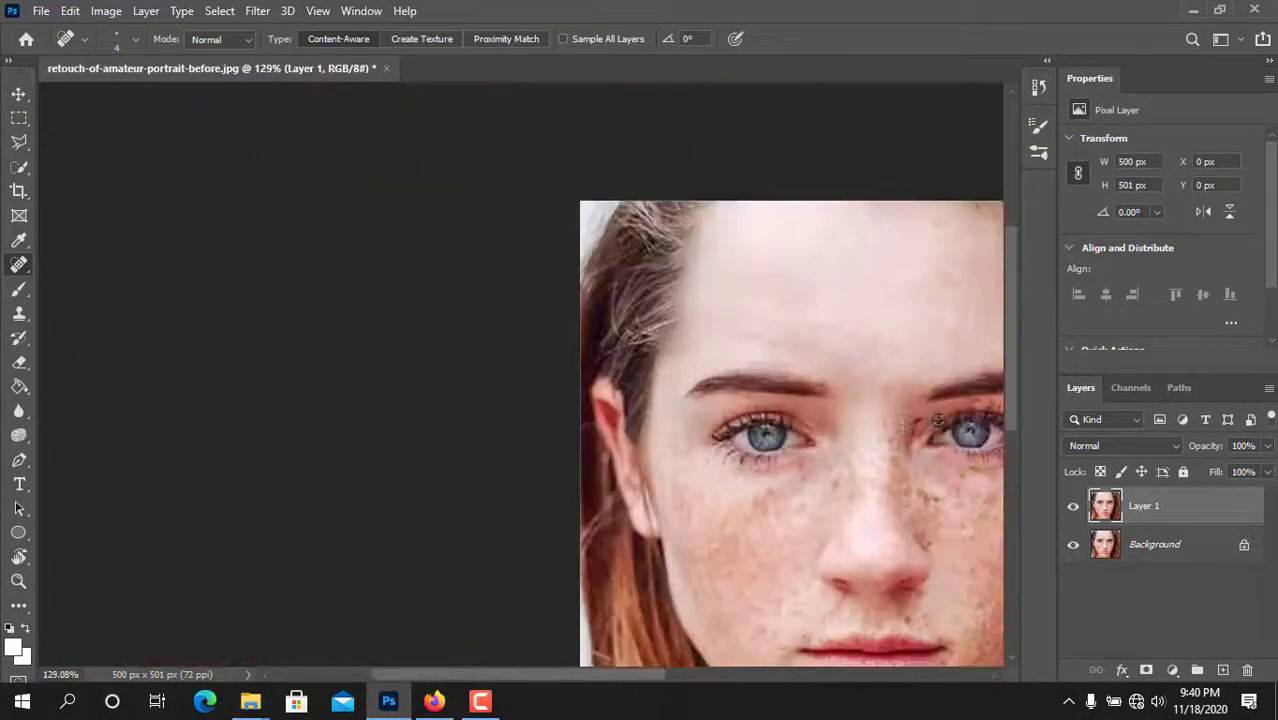
Step: Patch the blemishes between the eyebrows and near the inner end of the right eyebrow with the Patch Tool
{"action": "scroll", "coordinate": [500, 295], "scroll_direction": "up", "scroll_amount": 7}
{"action": "scroll", "coordinate": [445, 280], "scroll_direction": "down", "scroll_amount": 3}
{"action": "scroll", "coordinate": [451, 288], "scroll_direction": "up", "scroll_amount": 5}
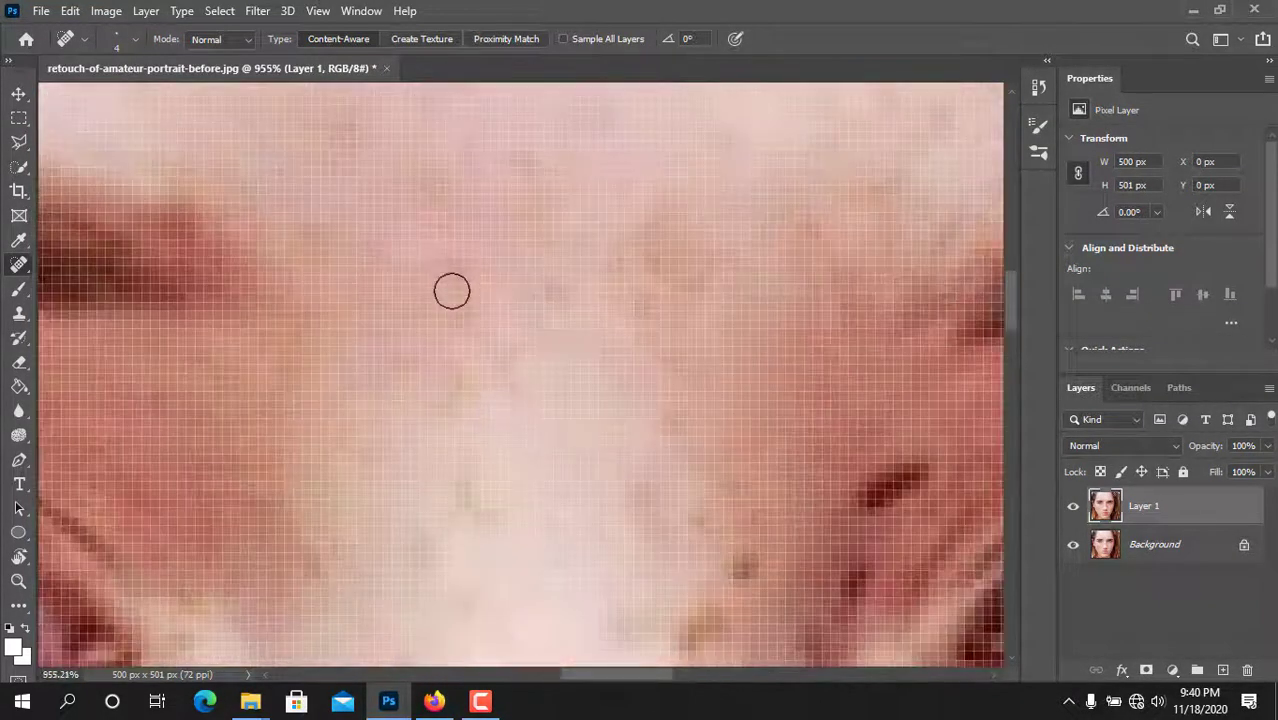
{"action": "right_click", "coordinate": [19, 268]}
{"action": "left_click", "coordinate": [95, 300]}
{"action": "left_click_drag", "start_coordinate": [556, 171], "coordinate": [551, 171]}
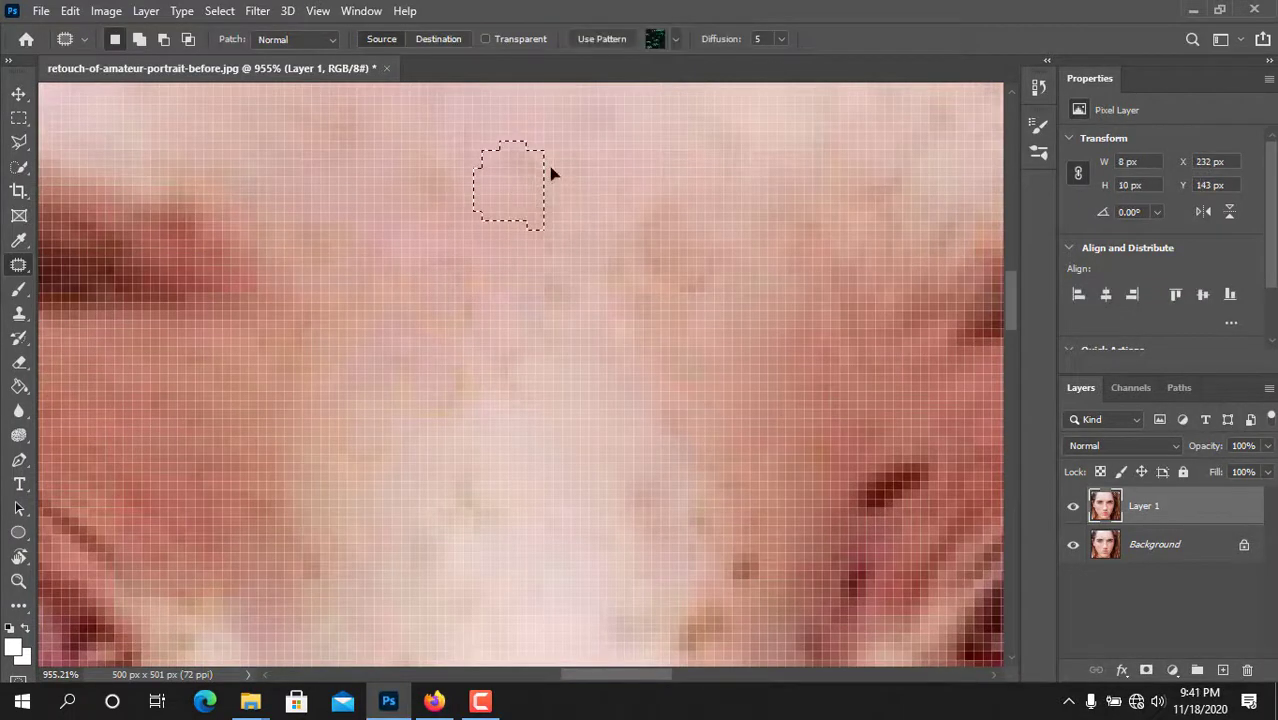
{"action": "left_click_drag", "start_coordinate": [668, 207], "coordinate": [671, 214]}
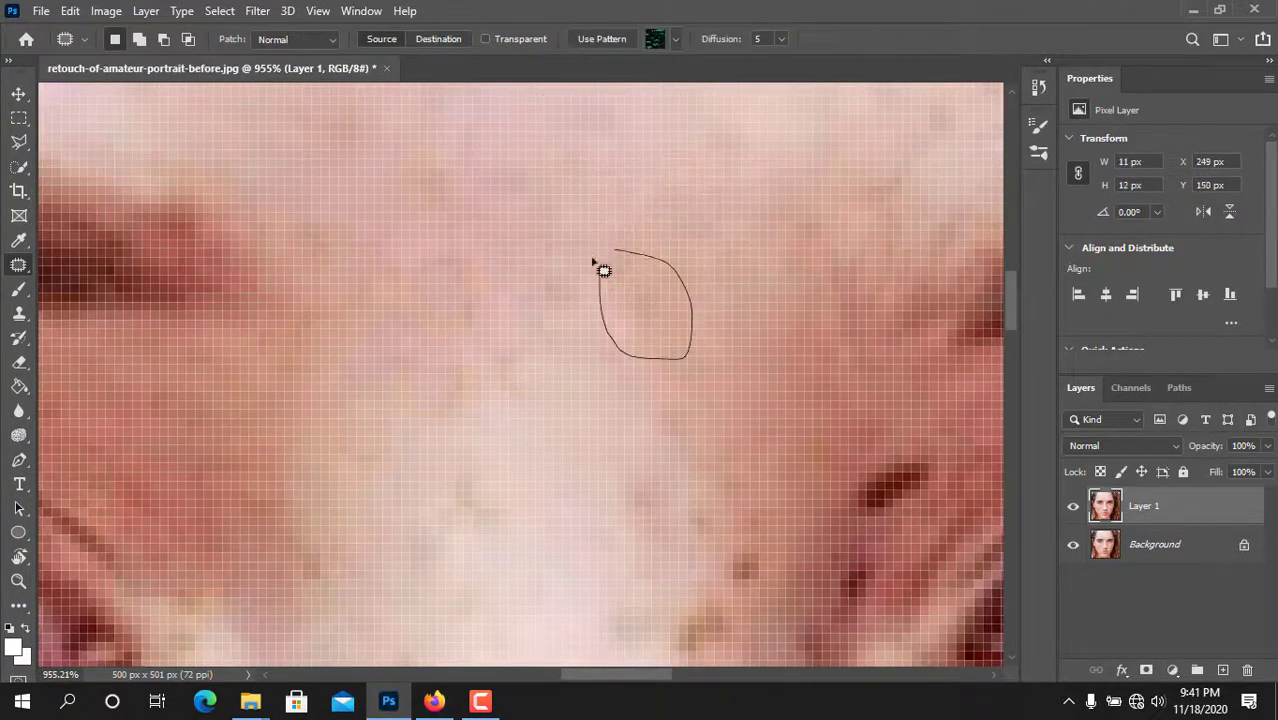
{"action": "left_click_drag", "start_coordinate": [601, 268], "coordinate": [600, 256]}
Step: Patch the discoloured skin across the top of the nose bridge with nearby clean skin and deselect
{"action": "left_click_drag", "start_coordinate": [478, 289], "coordinate": [608, 360]}
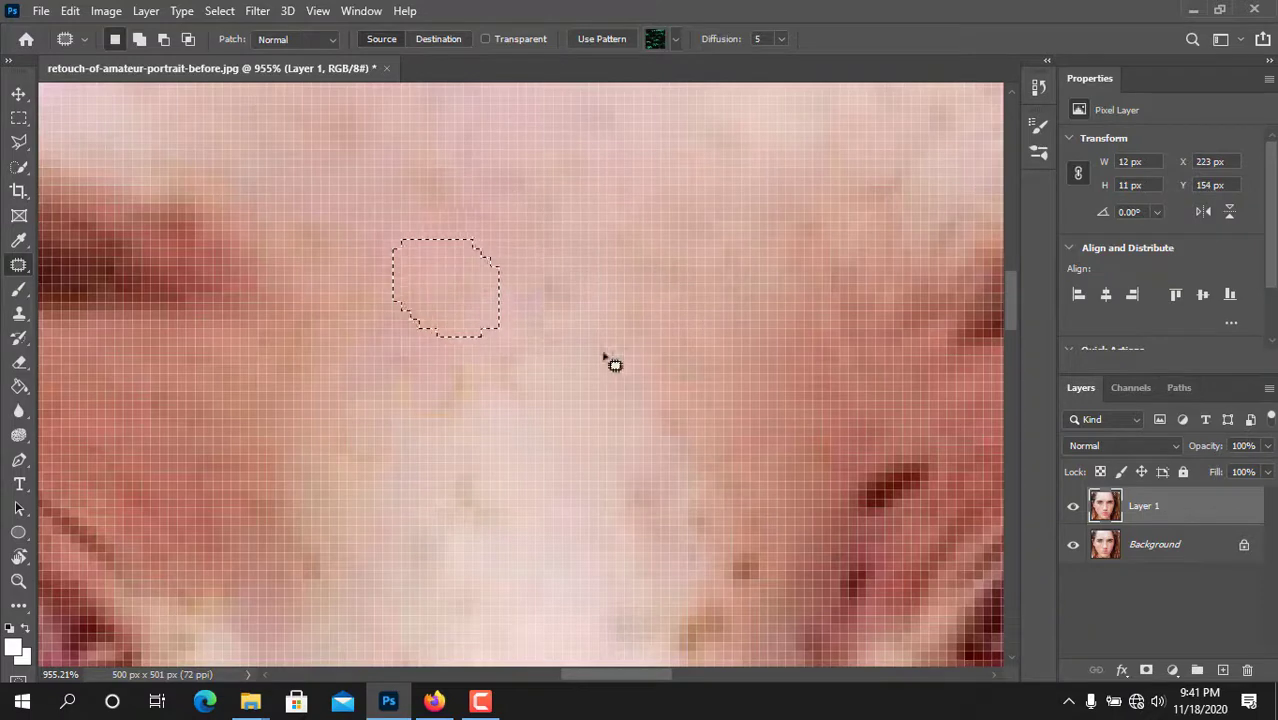
{"action": "key", "text": "ctrl+d"}
{"action": "left_click_drag", "start_coordinate": [539, 447], "coordinate": [581, 362]}
{"action": "left_click_drag", "start_coordinate": [496, 385], "coordinate": [542, 195]}
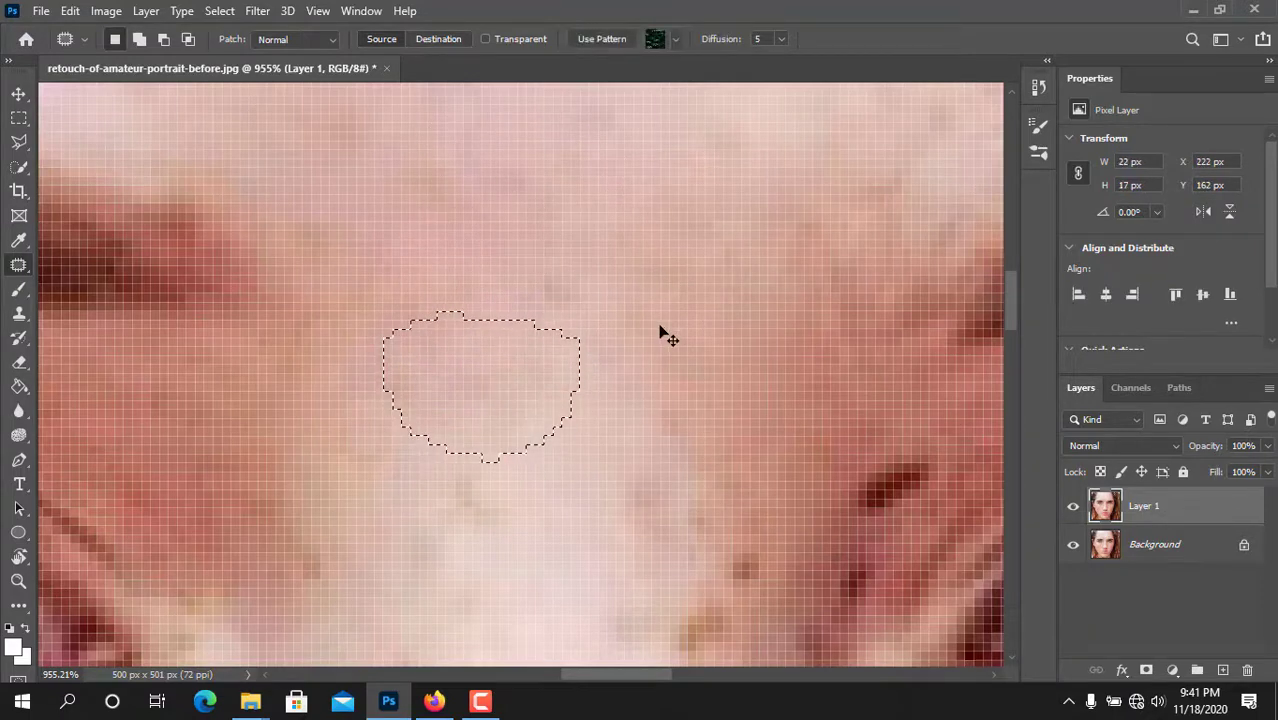
{"action": "key", "text": "ctrl+d"}
Step: Patch the elongated dark freckle below the inner end of the right eyebrow and deselect
{"action": "scroll", "coordinate": [620, 373], "scroll_direction": "down", "scroll_amount": 5}
{"action": "scroll", "coordinate": [660, 401], "scroll_direction": "up", "scroll_amount": 5}
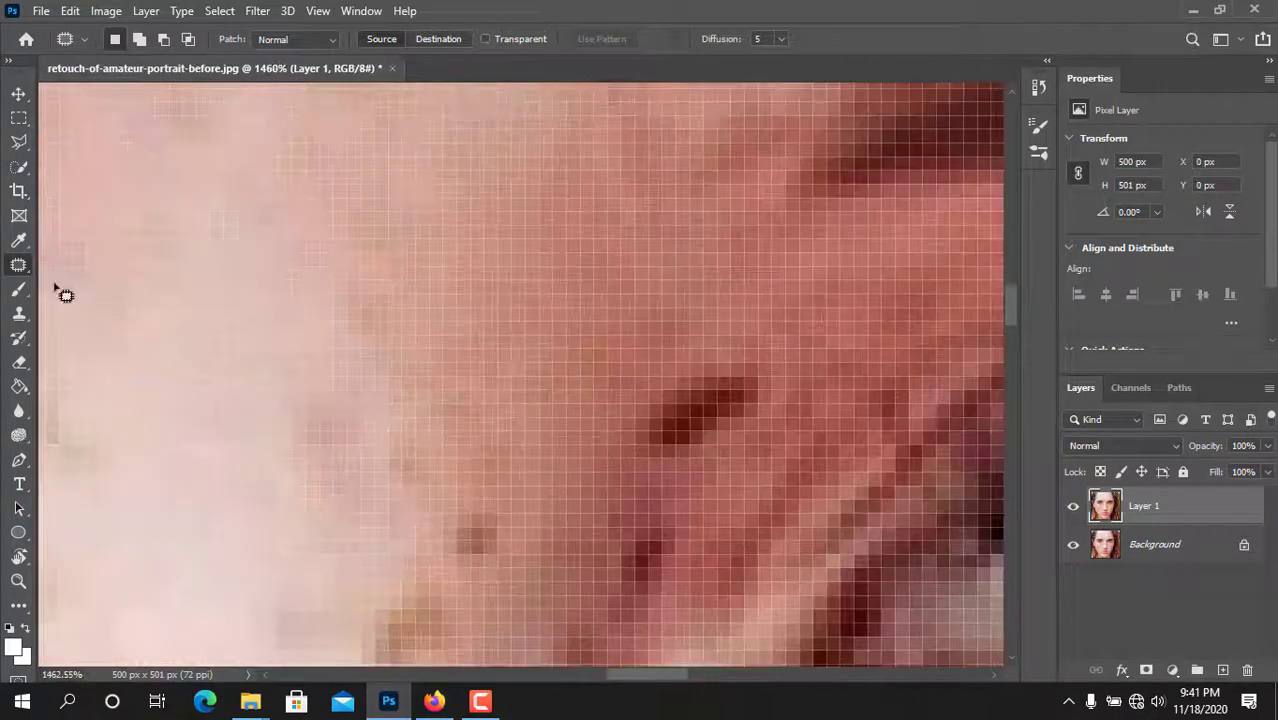
{"action": "mouse_move", "coordinate": [638, 458]}
{"action": "left_mouse_down"}
{"action": "mouse_move", "coordinate": [755, 362]}
{"action": "mouse_move", "coordinate": [855, 415]}
{"action": "left_mouse_up"}
{"action": "key", "text": "ctrl+d"}
{"action": "scroll", "coordinate": [675, 548], "scroll_direction": "down", "scroll_amount": 3}
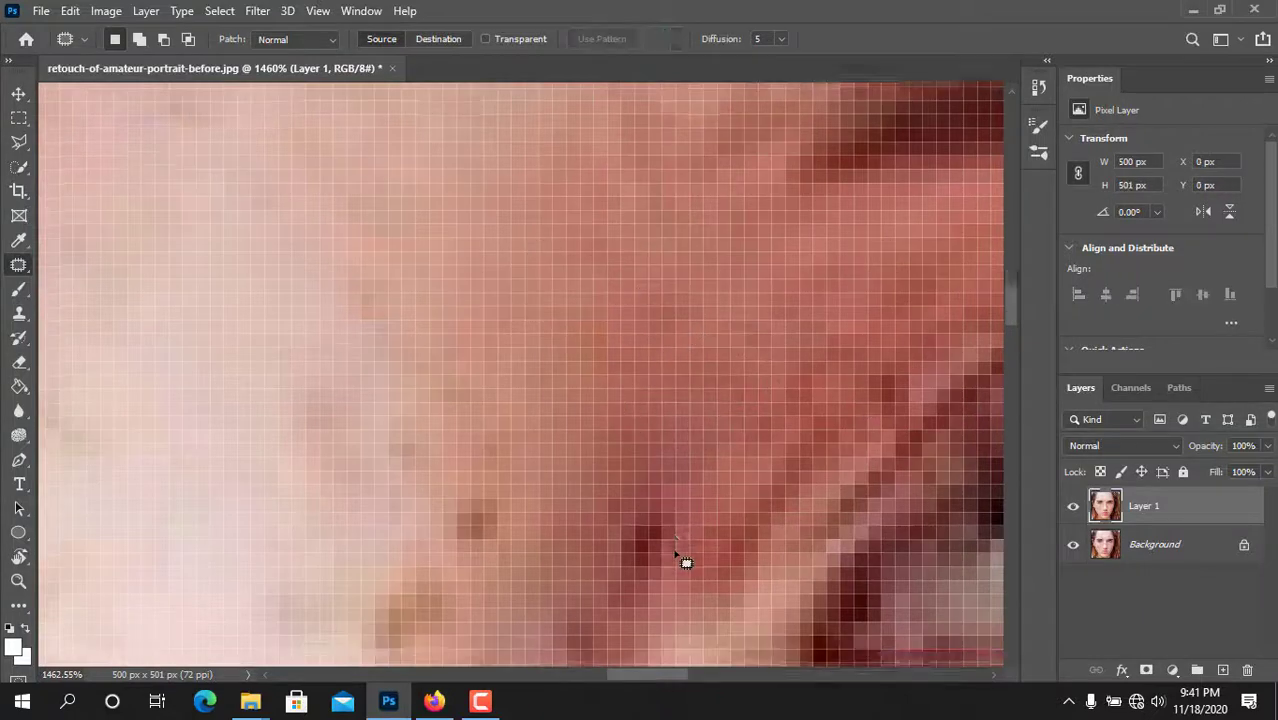
Step: Patch the dark spots between the nose bridge and the inner corner of the right eye, then deselect
{"action": "mouse_move", "coordinate": [660, 437]}
{"action": "left_mouse_down"}
{"action": "mouse_move", "coordinate": [632, 543]}
{"action": "mouse_move", "coordinate": [660, 440]}
{"action": "left_mouse_up"}
{"action": "left_click_drag", "start_coordinate": [637, 443], "coordinate": [608, 278]}
{"action": "scroll", "coordinate": [702, 340], "scroll_direction": "down", "scroll_amount": 3}
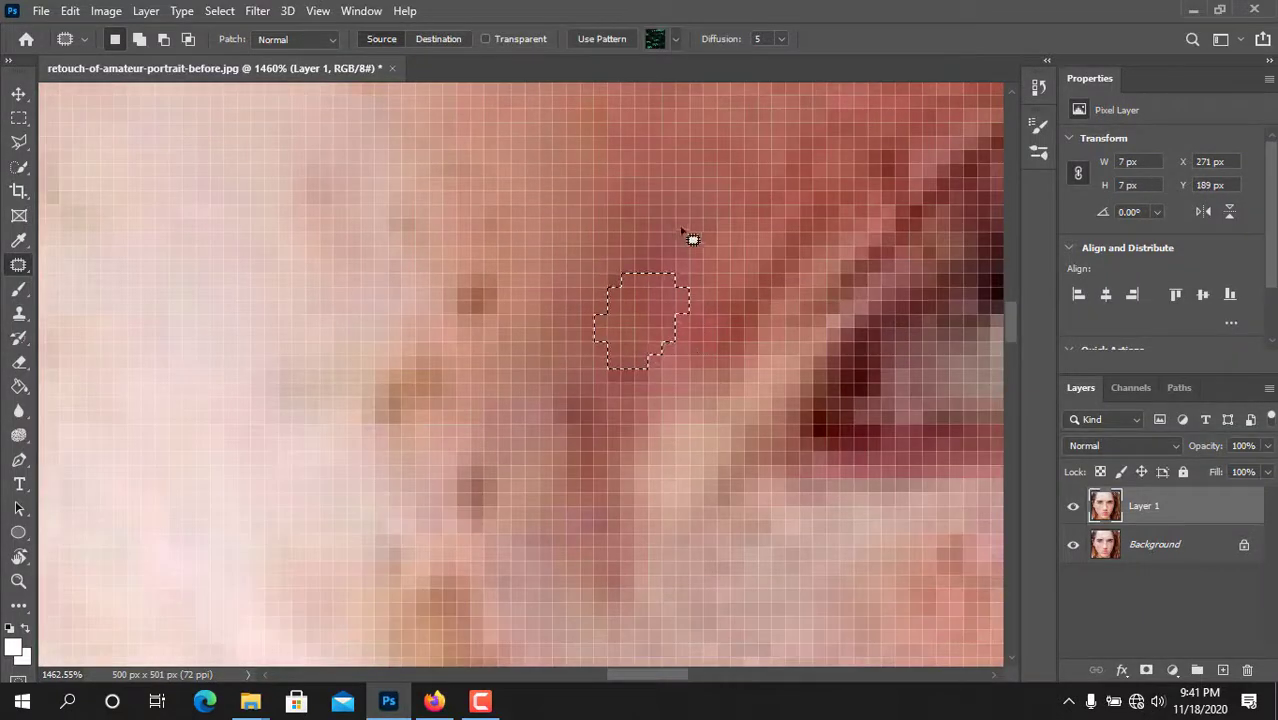
{"action": "mouse_move", "coordinate": [683, 232]}
{"action": "left_mouse_down"}
{"action": "mouse_move", "coordinate": [763, 309]}
{"action": "mouse_move", "coordinate": [682, 238]}
{"action": "left_mouse_up"}
{"action": "mouse_move", "coordinate": [676, 276]}
{"action": "left_mouse_down"}
{"action": "mouse_move", "coordinate": [641, 132]}
{"action": "mouse_move", "coordinate": [580, 130]}
{"action": "left_mouse_up"}
{"action": "key", "text": "ctrl+d"}
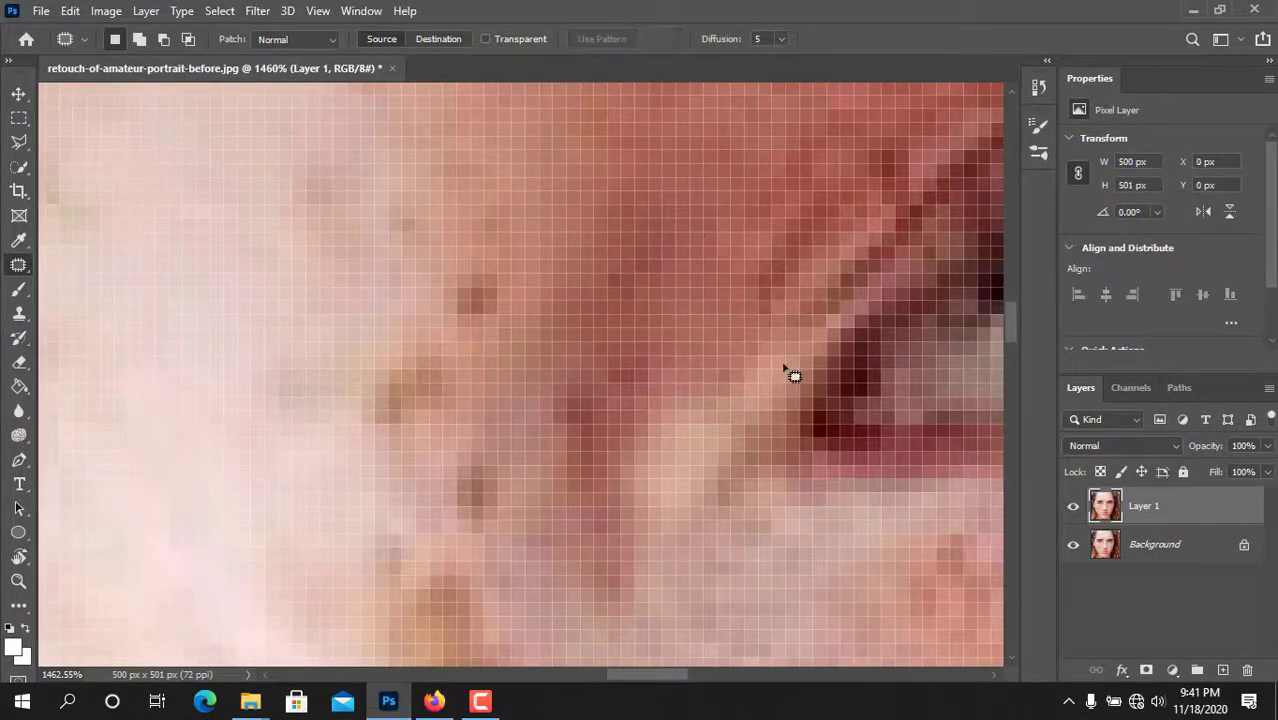
Step: Toggle Layer 1's visibility to compare the nose bridge before and after patching
{"action": "scroll", "coordinate": [793, 372], "scroll_direction": "down", "scroll_amount": 10}
{"action": "scroll", "coordinate": [785, 371], "scroll_direction": "up", "scroll_amount": 10}
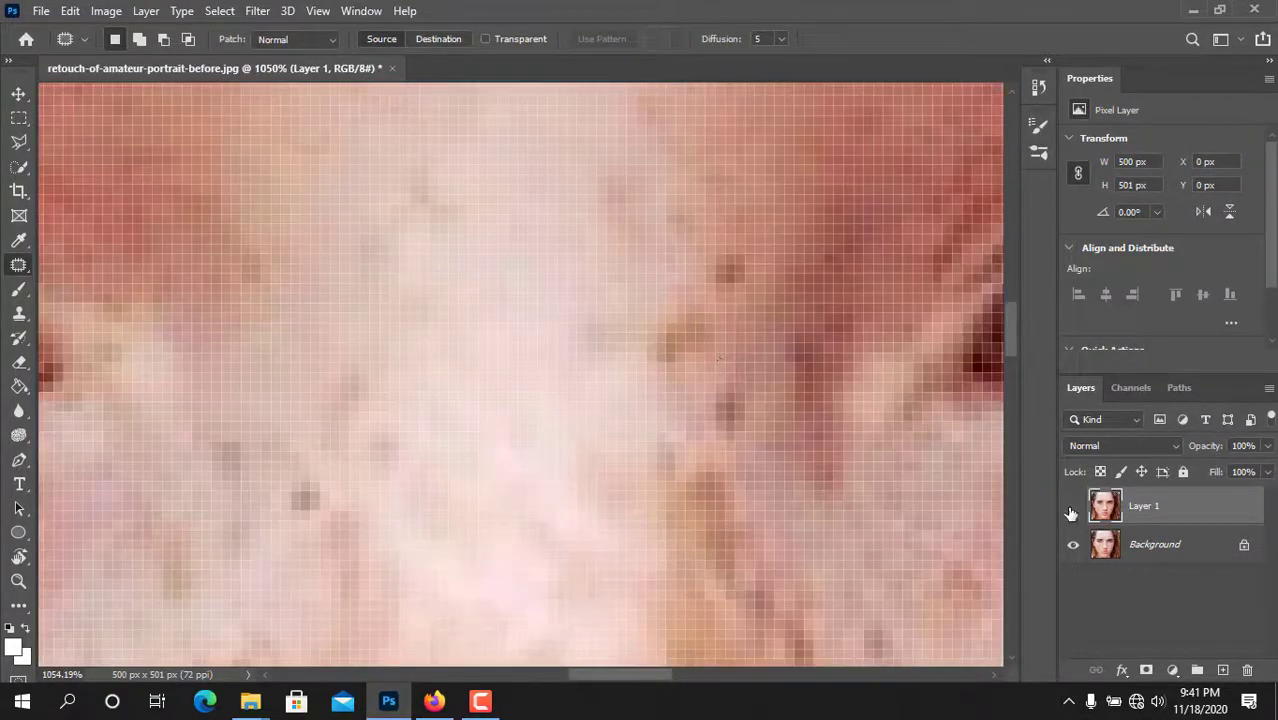
{"action": "left_click", "coordinate": [1071, 508]}
{"action": "left_click", "coordinate": [1071, 508]}
Step: Switch to the Spot Healing Brush Tool for the skin above the inner corner of the right eye
{"action": "scroll", "coordinate": [960, 312], "scroll_direction": "up", "scroll_amount": 4}
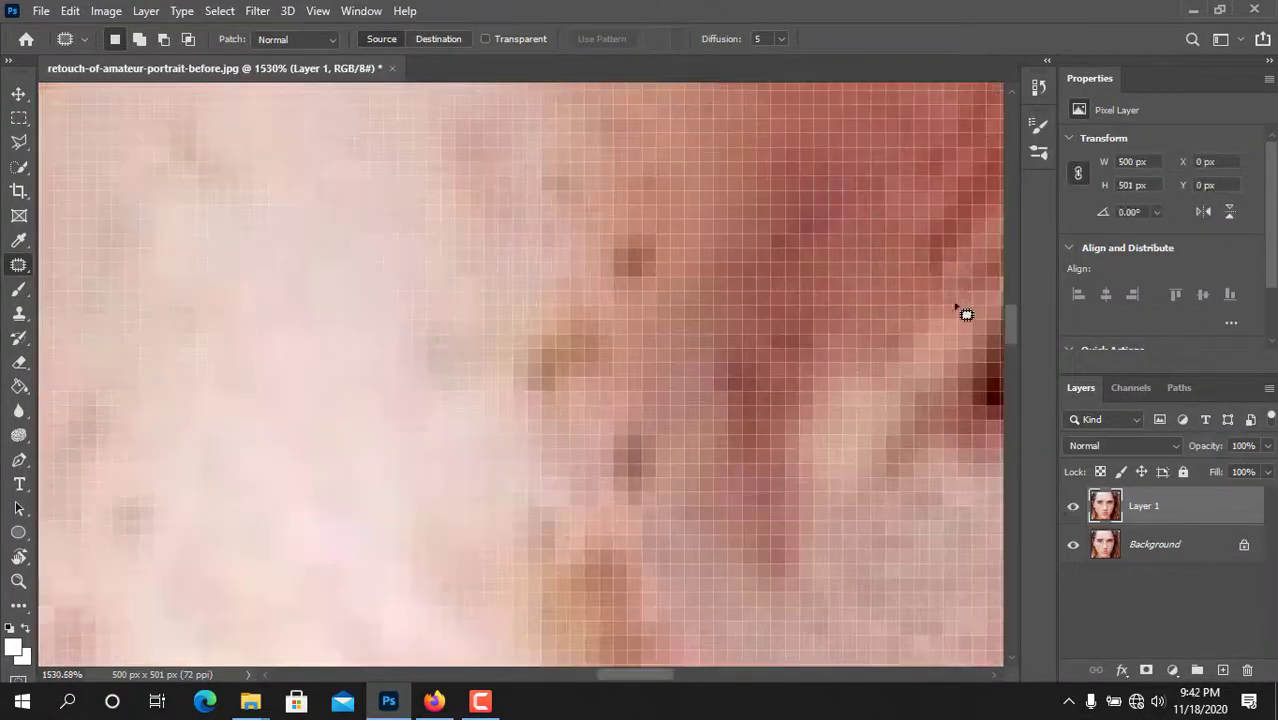
{"action": "left_click_drag", "start_coordinate": [957, 308], "coordinate": [784, 424]}
{"action": "right_click", "coordinate": [20, 264]}
{"action": "left_click", "coordinate": [110, 263]}
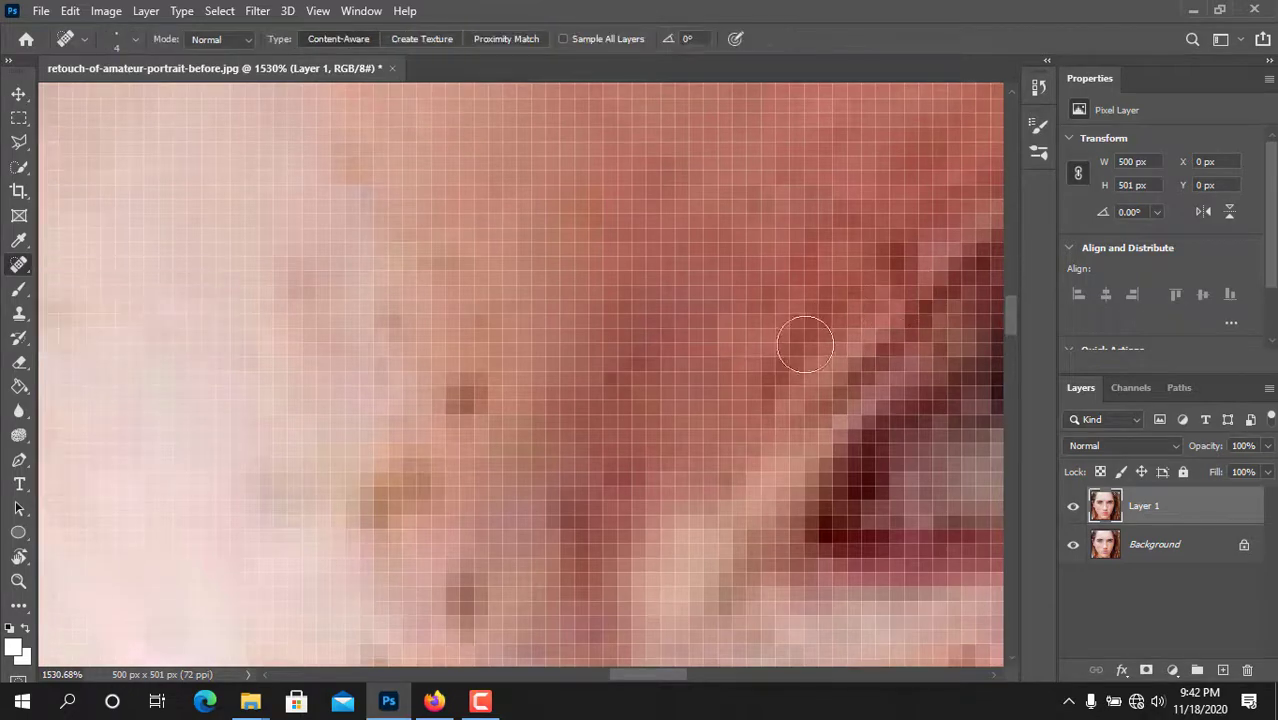
{"action": "scroll", "coordinate": [818, 357], "scroll_direction": "down", "scroll_amount": 8}
{"action": "scroll", "coordinate": [818, 357], "scroll_direction": "up", "scroll_amount": 8}
{"action": "key", "text": "shift+j"}
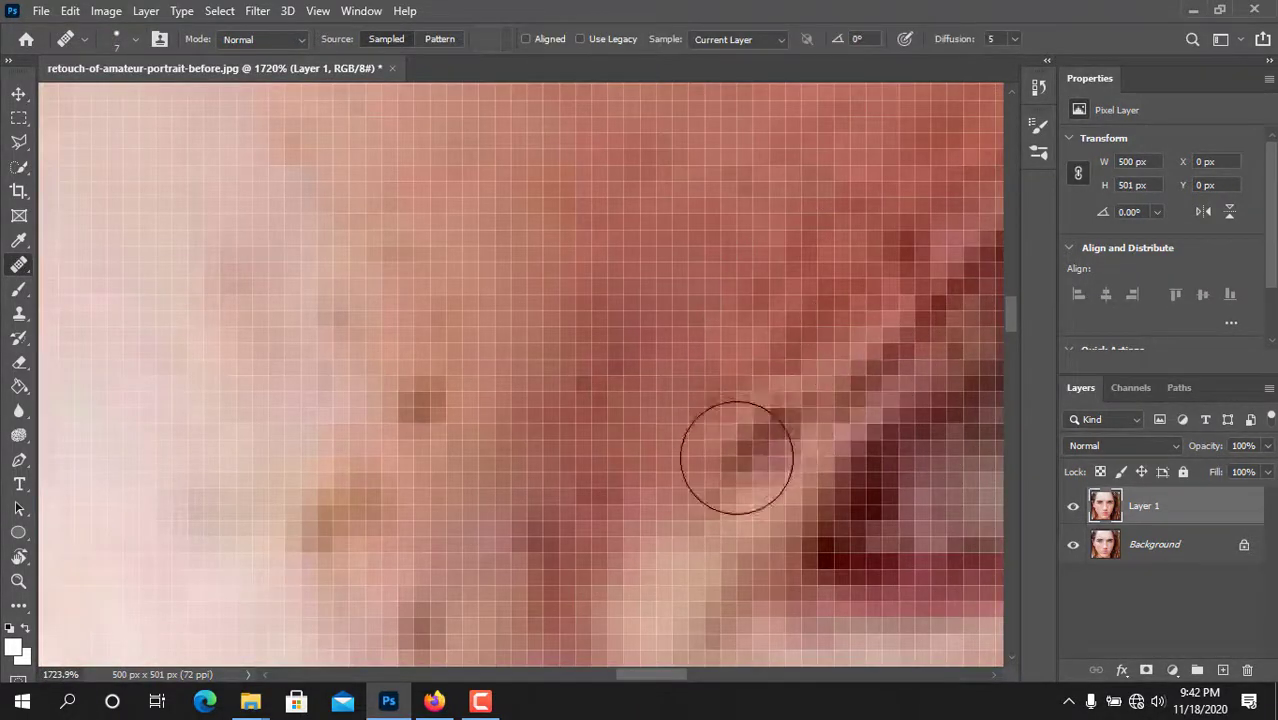
{"action": "scroll", "coordinate": [820, 430], "scroll_direction": "down", "scroll_amount": 4}
{"action": "right_click", "coordinate": [20, 264]}
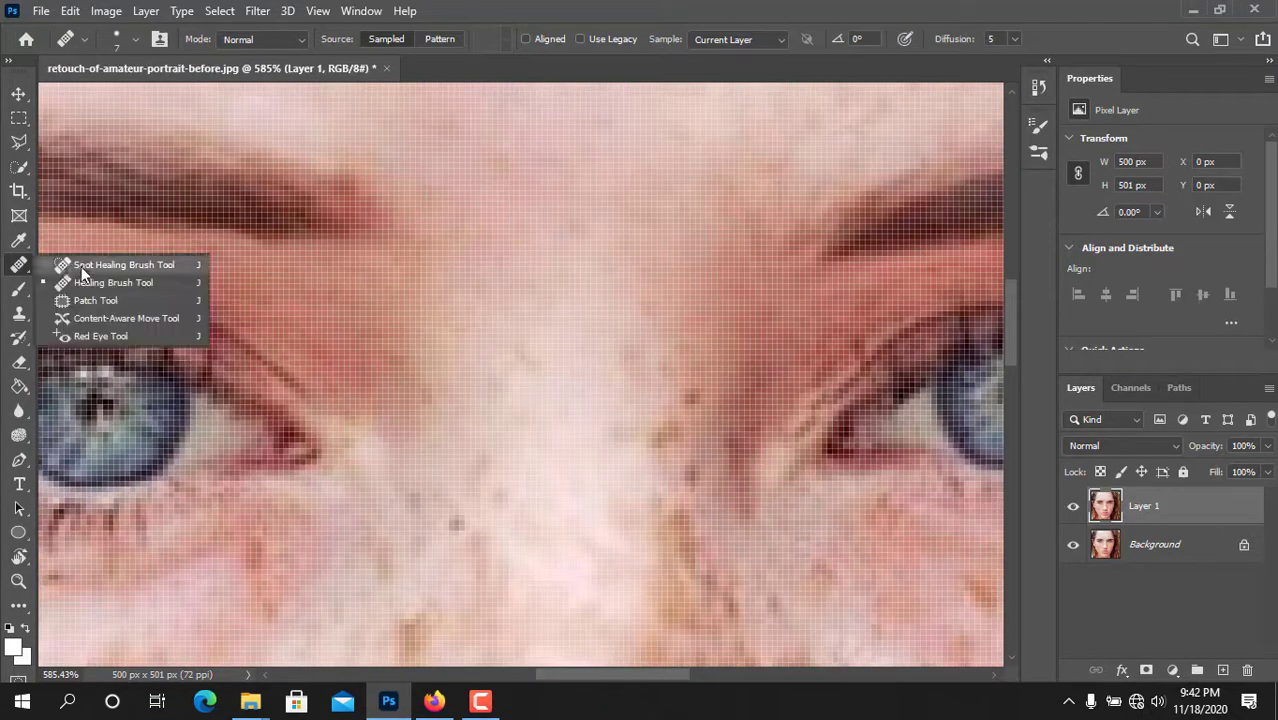
{"action": "left_click", "coordinate": [110, 258]}
Step: Heal the freckles on the right upper eyelid below the eyebrow with the size 4 Spot Healing Brush
{"action": "scroll", "coordinate": [790, 483], "scroll_direction": "up", "scroll_amount": 4}
{"action": "left_click_drag", "start_coordinate": [770, 479], "coordinate": [223, 541]}
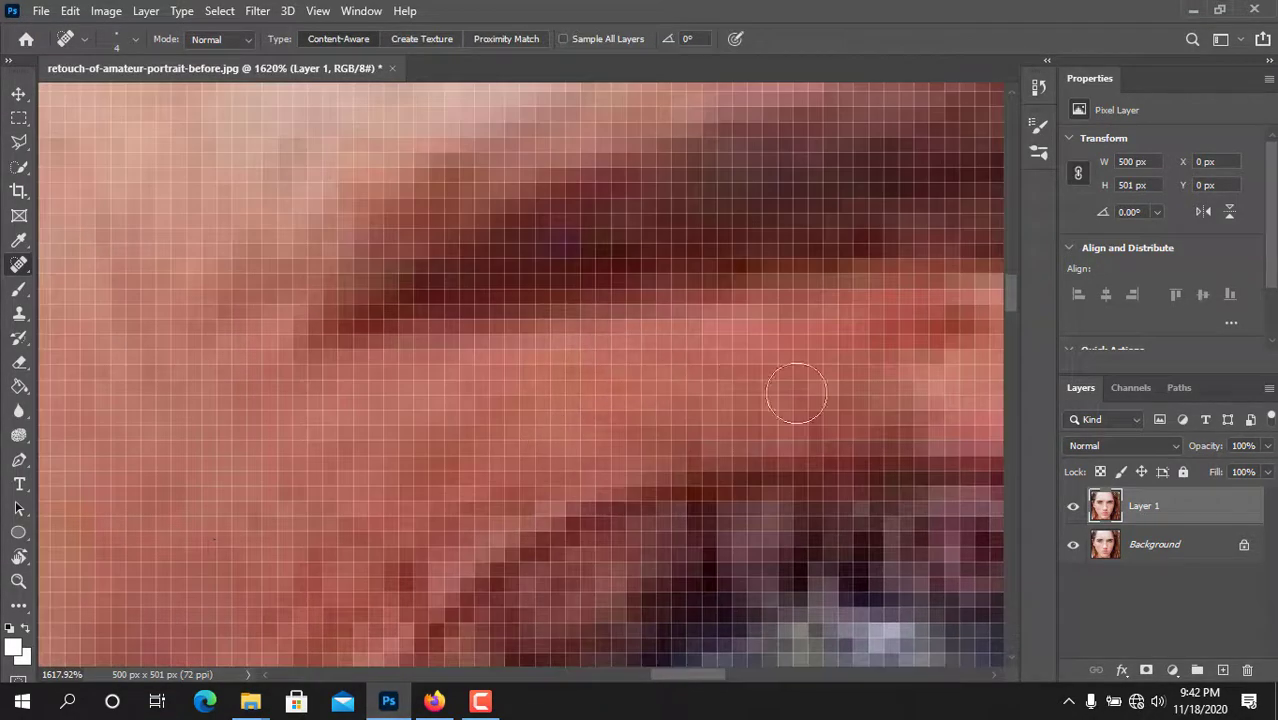
{"action": "mouse_move", "coordinate": [872, 404]}
{"action": "left_mouse_down"}
{"action": "mouse_move", "coordinate": [268, 462]}
{"action": "mouse_move", "coordinate": [314, 408]}
{"action": "left_mouse_up"}
{"action": "left_click", "coordinate": [431, 405]}
{"action": "scroll", "coordinate": [732, 474], "scroll_direction": "down", "scroll_amount": 2}
{"action": "scroll", "coordinate": [732, 474], "scroll_direction": "up", "scroll_amount": 2}
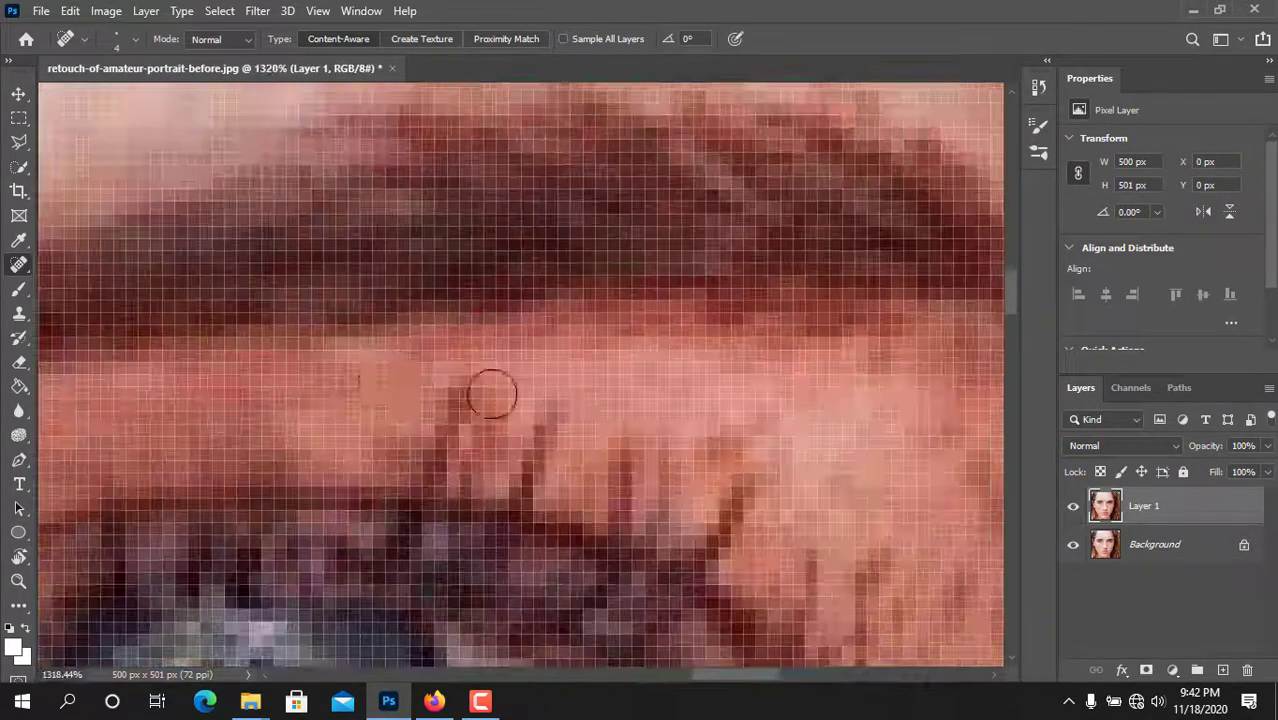
Step: Heal the dark freckle on the outer part of the right eyelid and the spots just below it
{"action": "left_click_drag", "start_coordinate": [740, 400], "coordinate": [392, 387]}
{"action": "left_click_drag", "start_coordinate": [478, 421], "coordinate": [611, 490]}
{"action": "left_click", "coordinate": [499, 463]}
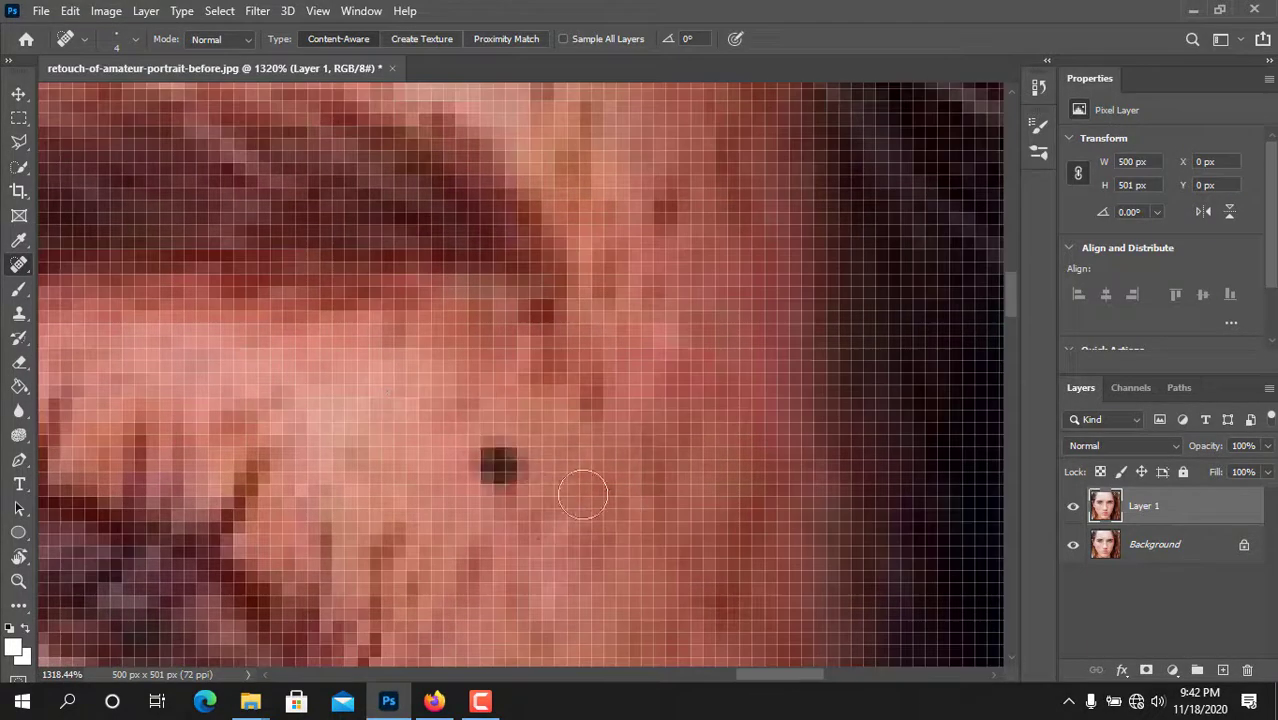
{"action": "left_click_drag", "start_coordinate": [535, 511], "coordinate": [535, 348]}
{"action": "left_click_drag", "start_coordinate": [458, 389], "coordinate": [510, 465]}
{"action": "left_click", "coordinate": [459, 546]}
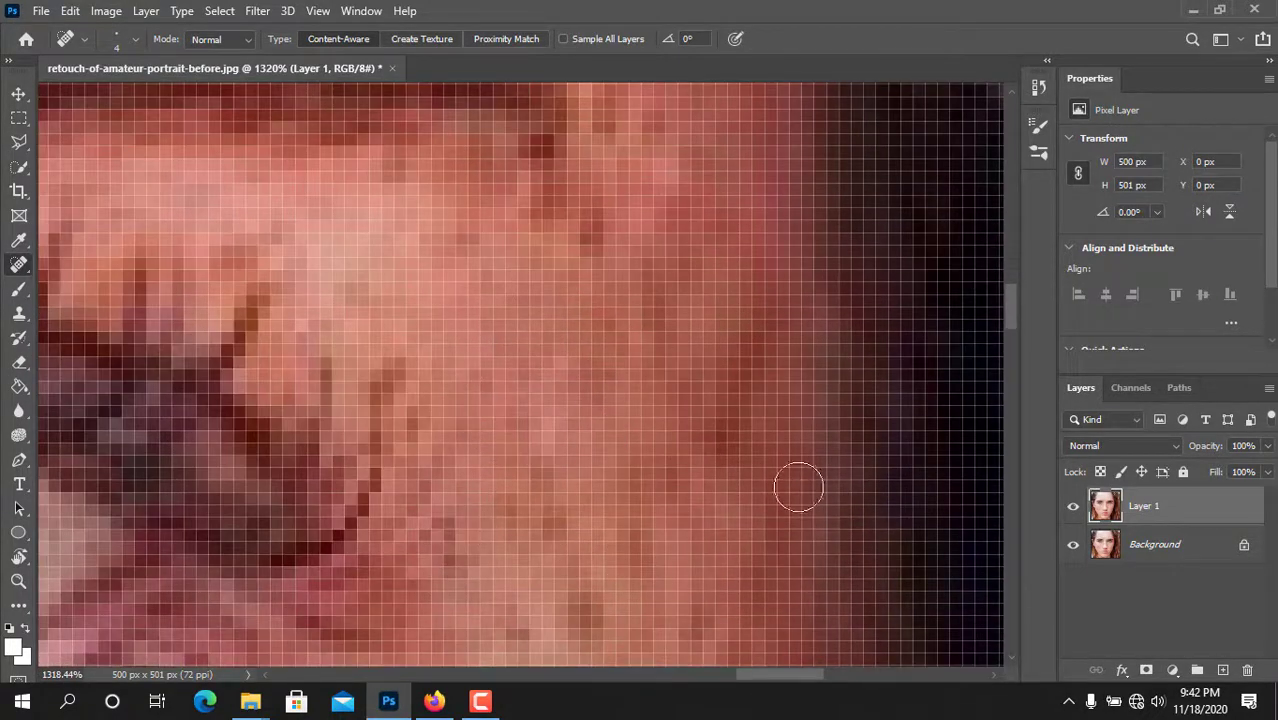
Step: Heal the spots on the right temple beside the outer corner of the eye
{"action": "left_click_drag", "start_coordinate": [704, 474], "coordinate": [728, 404]}
{"action": "left_click", "coordinate": [730, 408]}
{"action": "left_click_drag", "start_coordinate": [740, 262], "coordinate": [721, 446]}
{"action": "left_click", "coordinate": [513, 377]}
{"action": "left_click", "coordinate": [576, 412]}
Step: Heal the freckles around the outer end of the right eyebrow and up the temple near the hairline
{"action": "left_click_drag", "start_coordinate": [512, 341], "coordinate": [439, 548]}
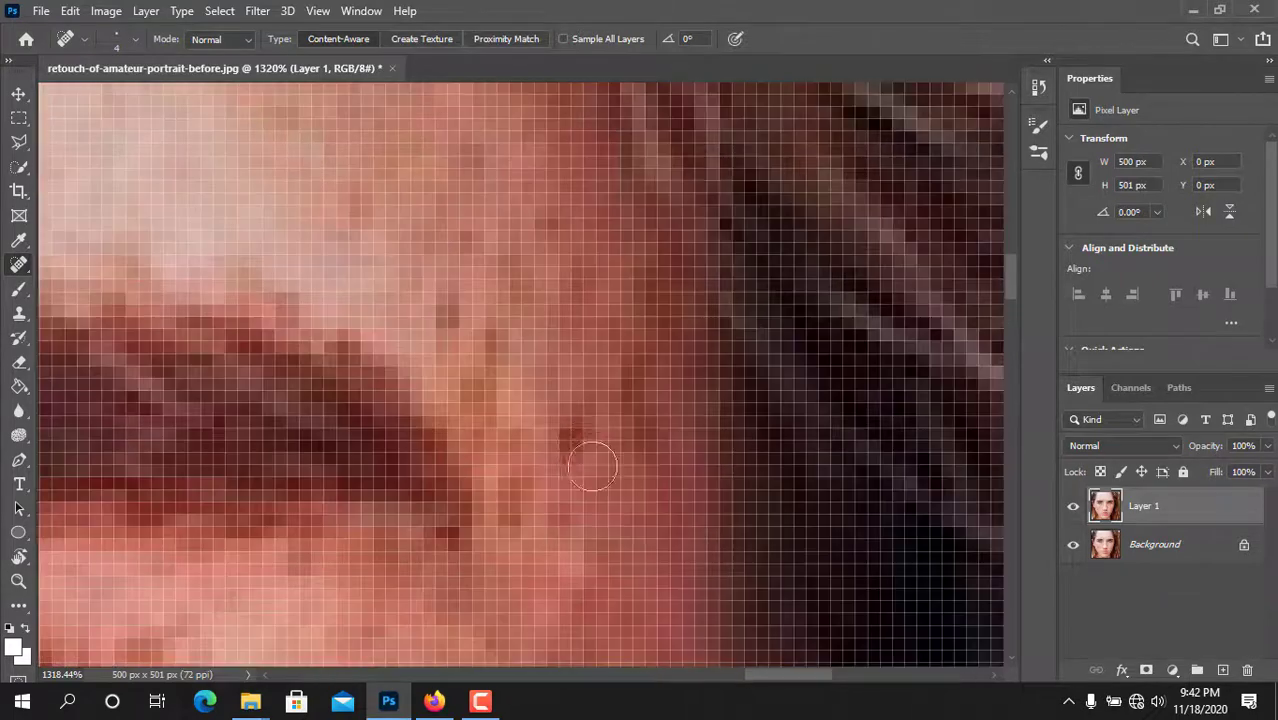
{"action": "left_click", "coordinate": [577, 440]}
{"action": "left_click", "coordinate": [491, 415]}
{"action": "left_click", "coordinate": [453, 323]}
{"action": "left_click", "coordinate": [652, 300]}
{"action": "left_click_drag", "start_coordinate": [640, 361], "coordinate": [658, 478]}
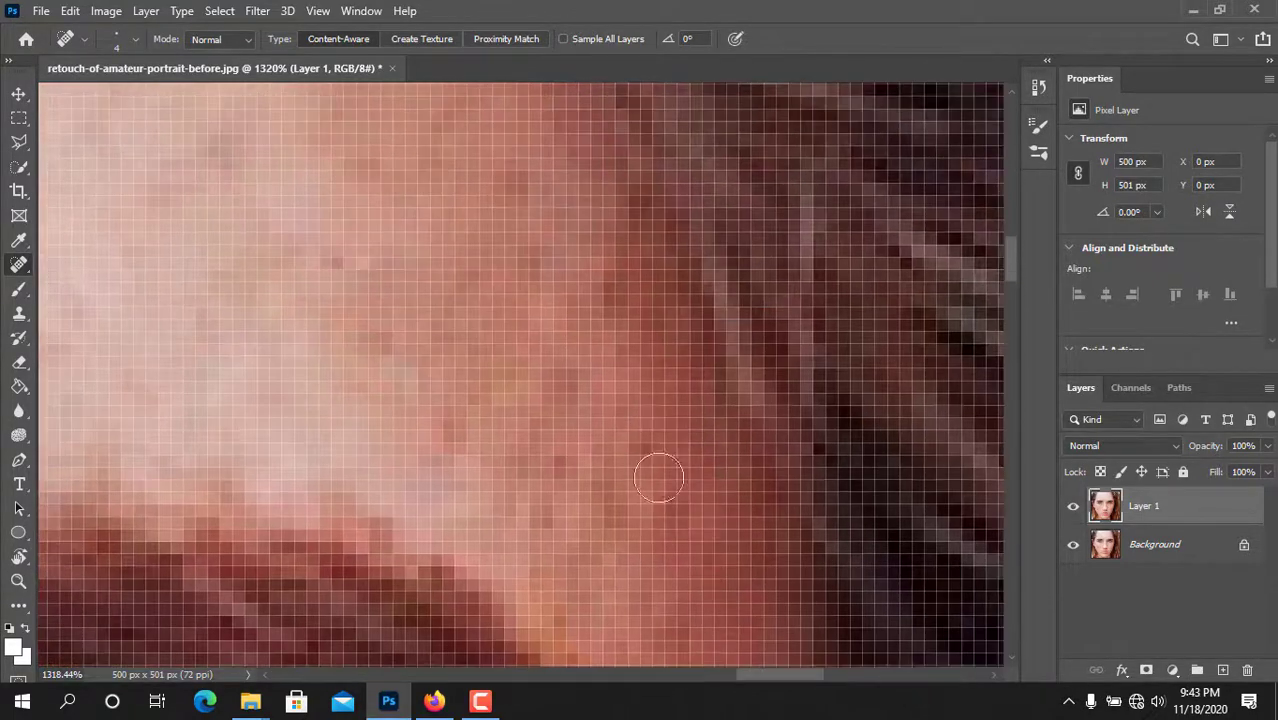
{"action": "left_click_drag", "start_coordinate": [520, 545], "coordinate": [445, 398]}
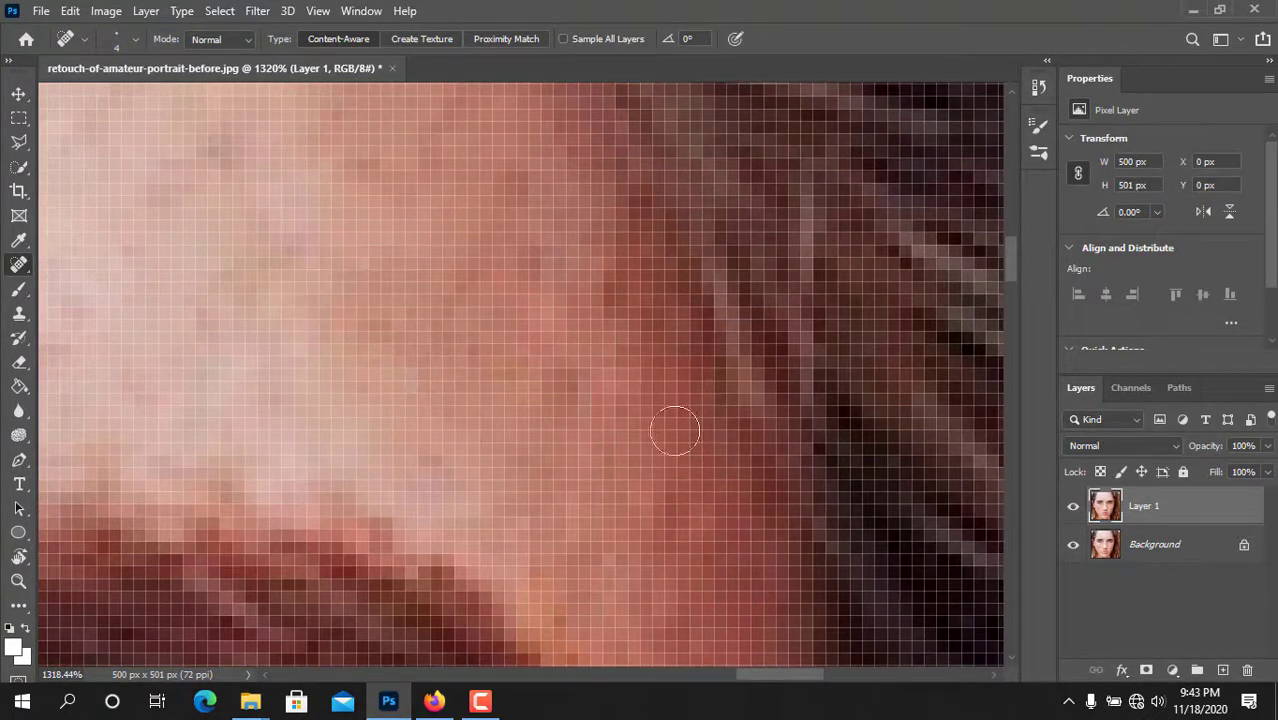
Step: Heal the dark spots along the right hairline above the outer end of the eyebrow
{"action": "left_click_drag", "start_coordinate": [630, 318], "coordinate": [672, 362]}
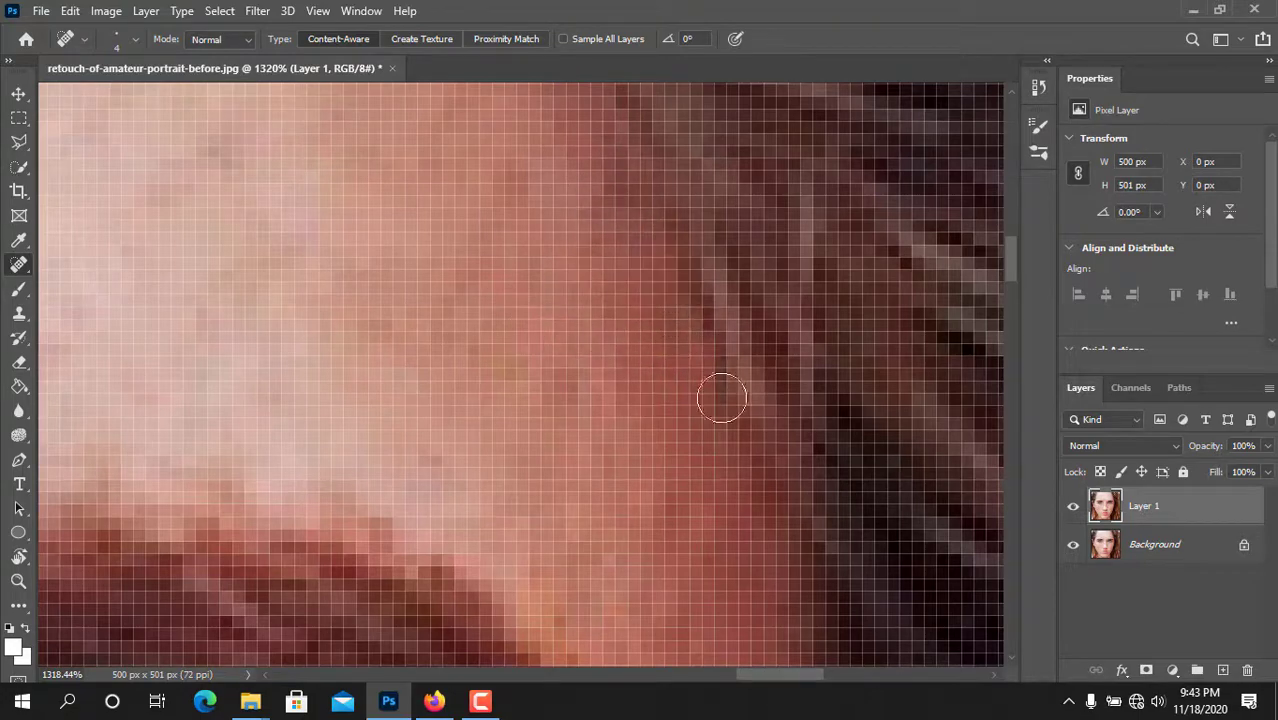
{"action": "left_click_drag", "start_coordinate": [749, 486], "coordinate": [676, 318]}
{"action": "scroll", "coordinate": [476, 346], "scroll_direction": "down", "scroll_amount": 12}
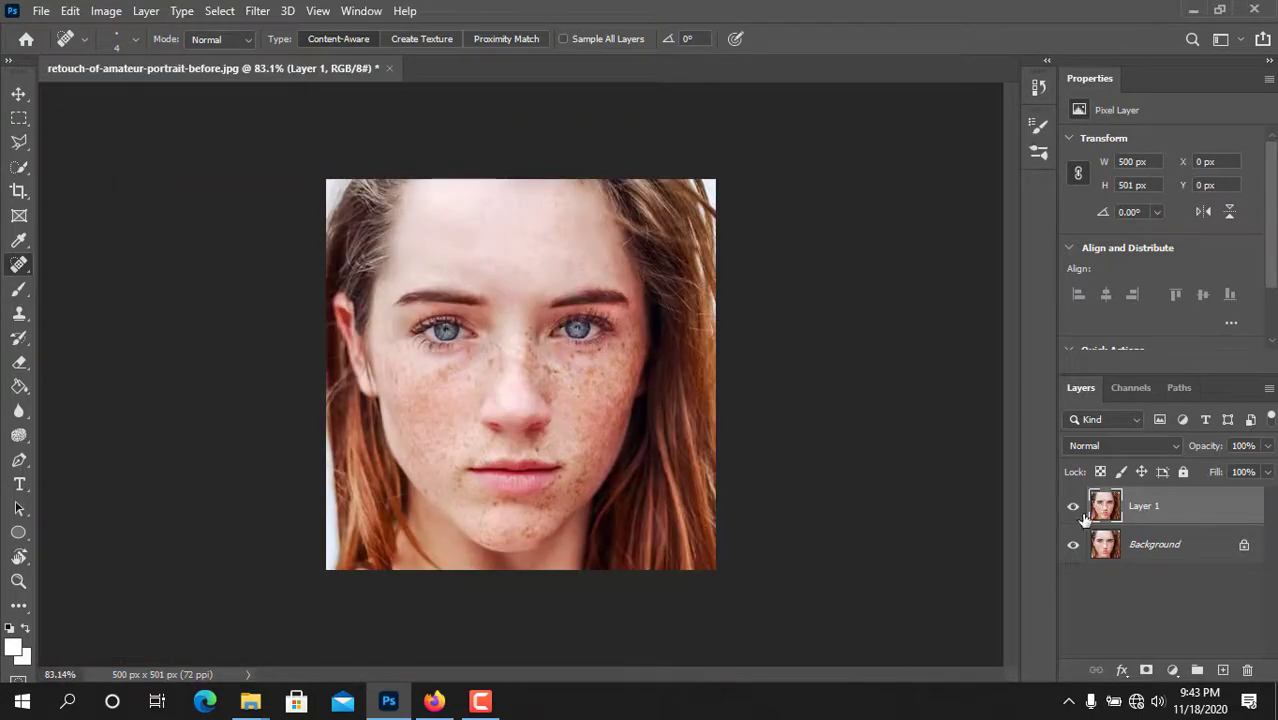
{"action": "scroll", "coordinate": [603, 322], "scroll_direction": "up", "scroll_amount": 12}
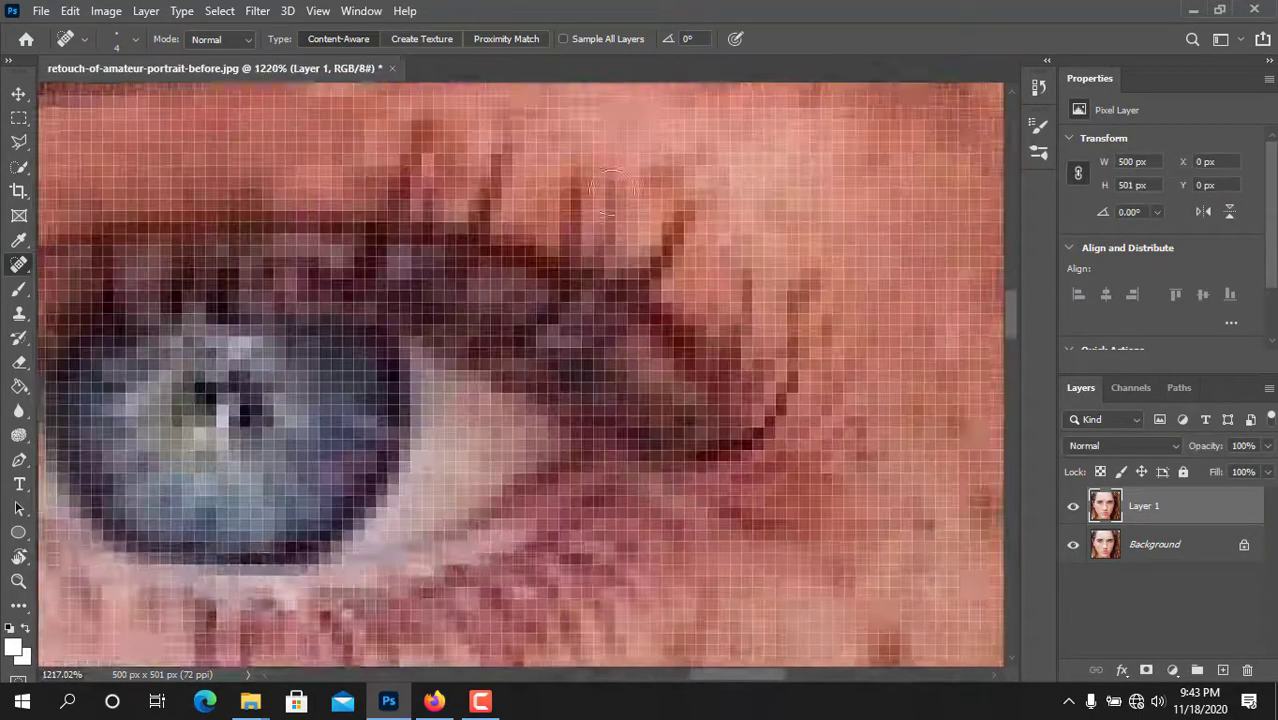
{"action": "scroll", "coordinate": [677, 289], "scroll_direction": "up", "scroll_amount": 2}
{"action": "scroll", "coordinate": [349, 346], "scroll_direction": "down", "scroll_amount": 10}
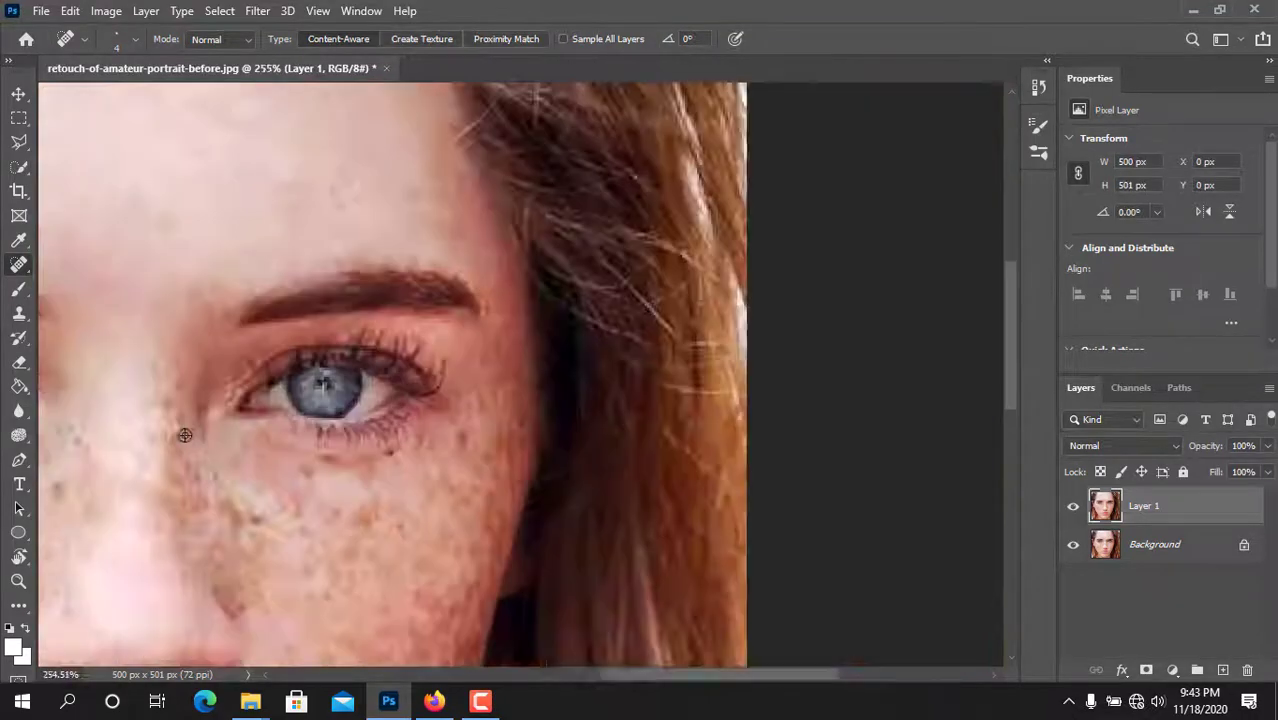
Step: Heal the two dark freckles on the nose bridge beside the inner corner of the right eye
{"action": "scroll", "coordinate": [593, 257], "scroll_direction": "up", "scroll_amount": 8}
{"action": "left_click", "coordinate": [556, 294]}
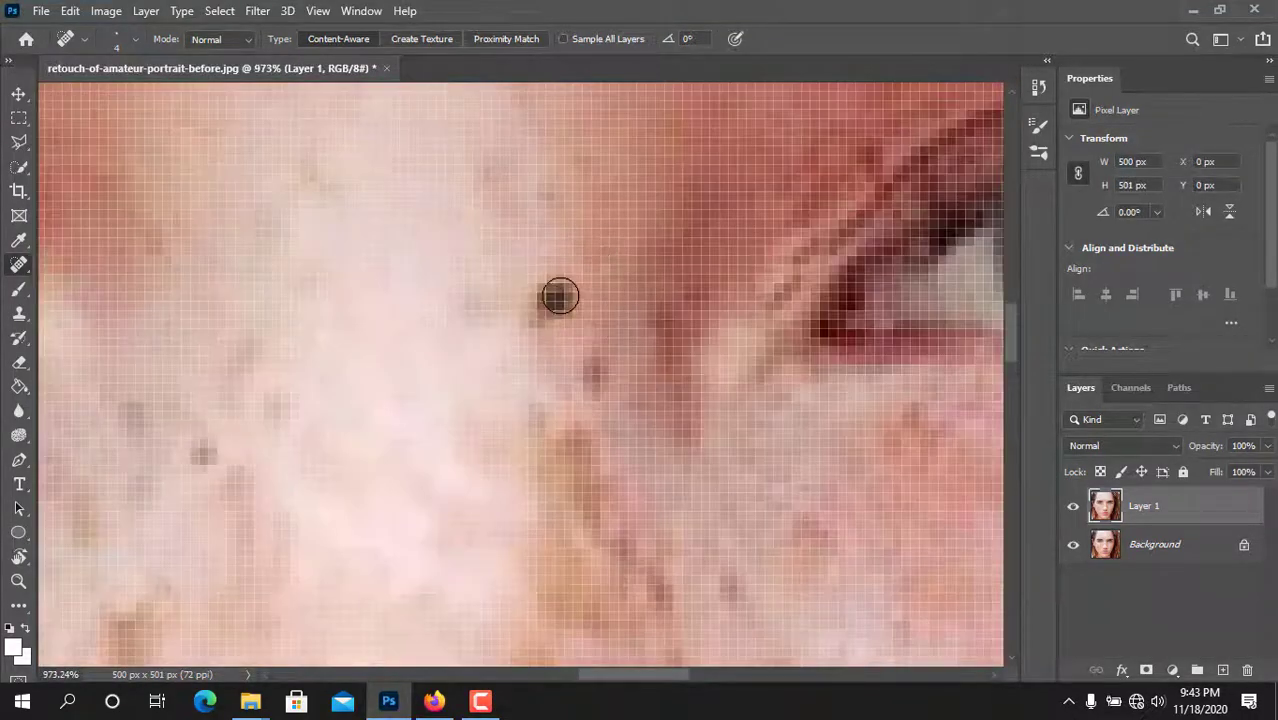
{"action": "left_click", "coordinate": [596, 365]}
{"action": "scroll", "coordinate": [577, 400], "scroll_direction": "down", "scroll_amount": 1}
{"action": "scroll", "coordinate": [578, 374], "scroll_direction": "down", "scroll_amount": 3}
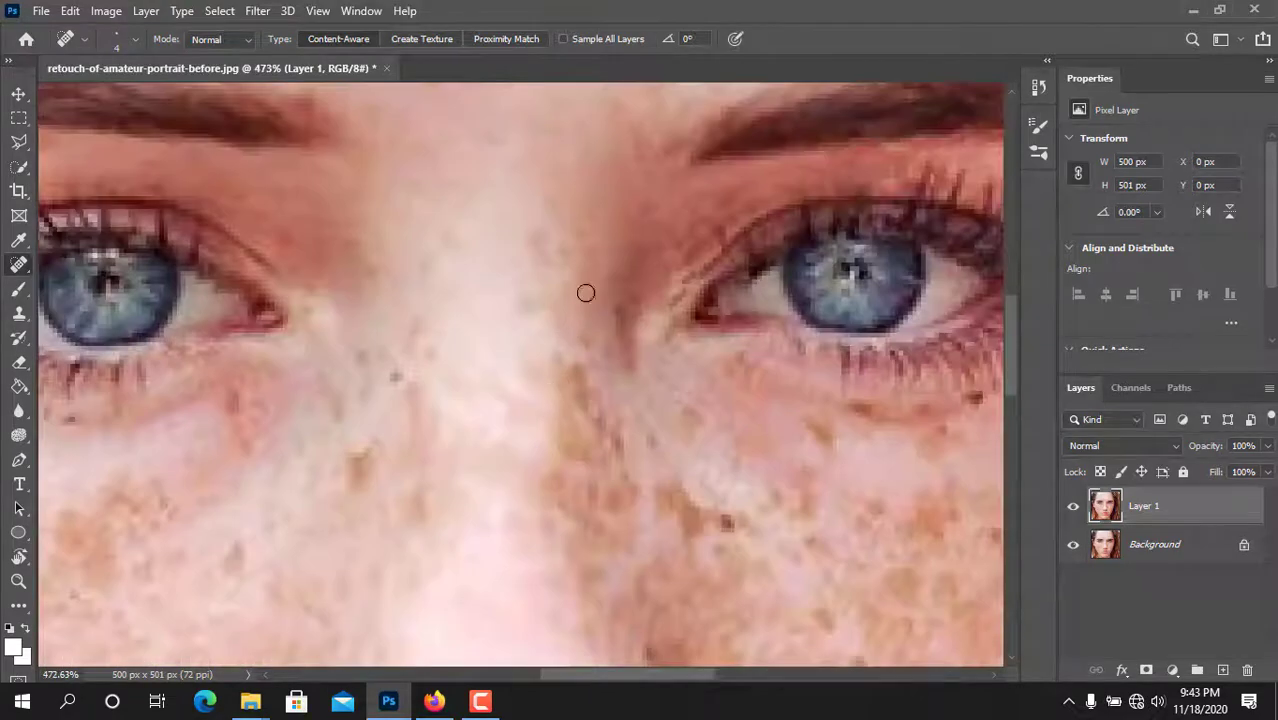
{"action": "scroll", "coordinate": [585, 291], "scroll_direction": "down", "scroll_amount": 2}
Step: With the Patch Tool, replace the uppermost brown spot on the right side of the nose with clean skin and deselect
{"action": "scroll", "coordinate": [580, 258], "scroll_direction": "up", "scroll_amount": 7}
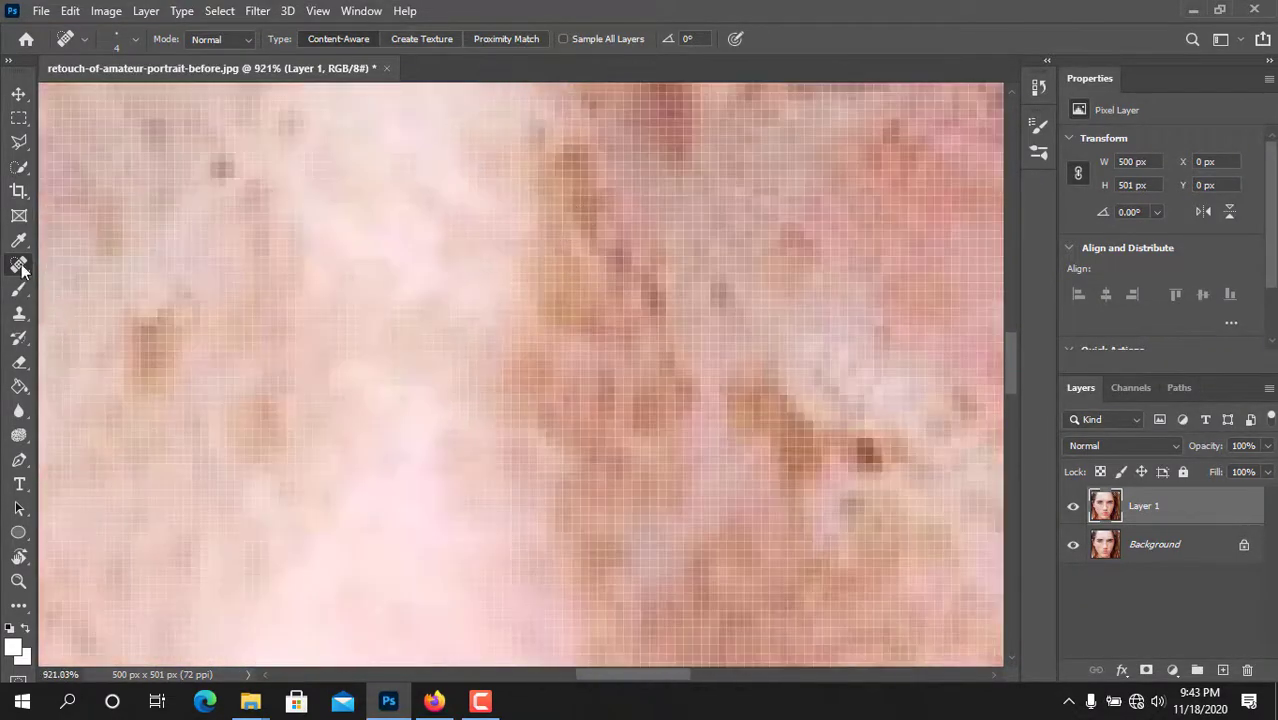
{"action": "right_click", "coordinate": [21, 267]}
{"action": "left_click", "coordinate": [85, 300]}
{"action": "left_click_drag", "start_coordinate": [532, 135], "coordinate": [528, 128]}
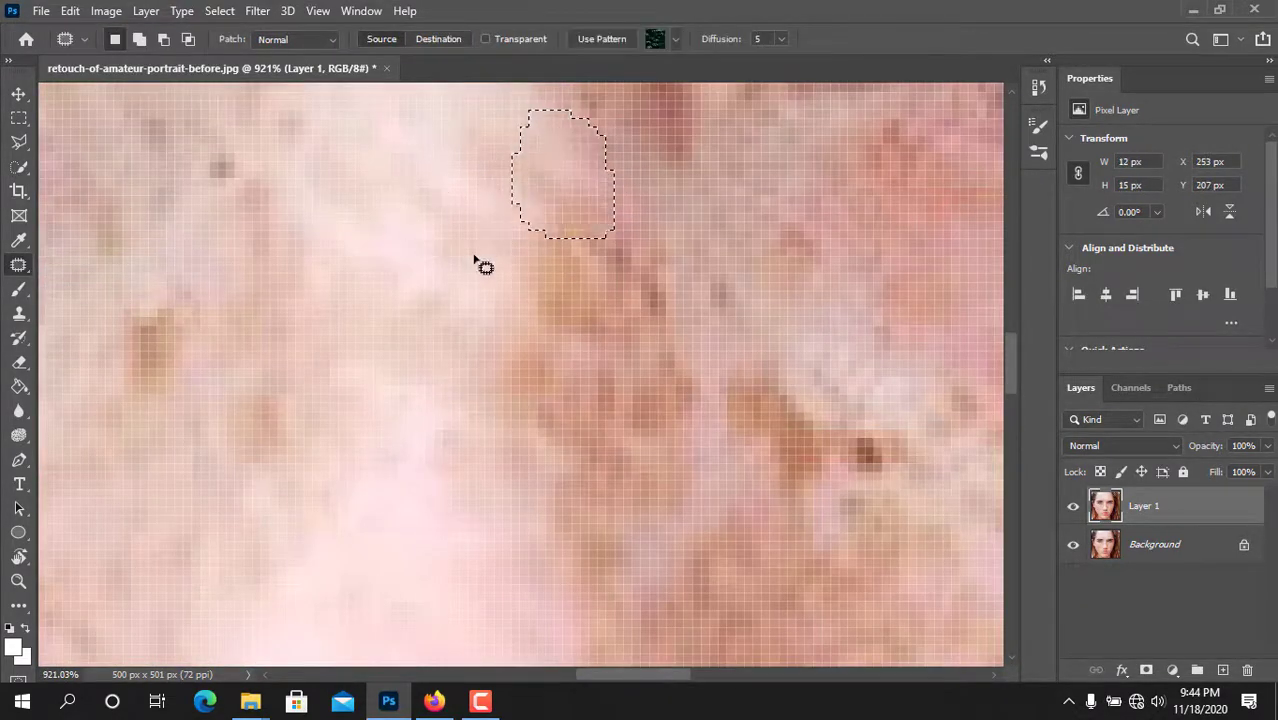
{"action": "left_click_drag", "start_coordinate": [565, 200], "coordinate": [585, 323]}
{"action": "key", "text": "ctrl+d"}
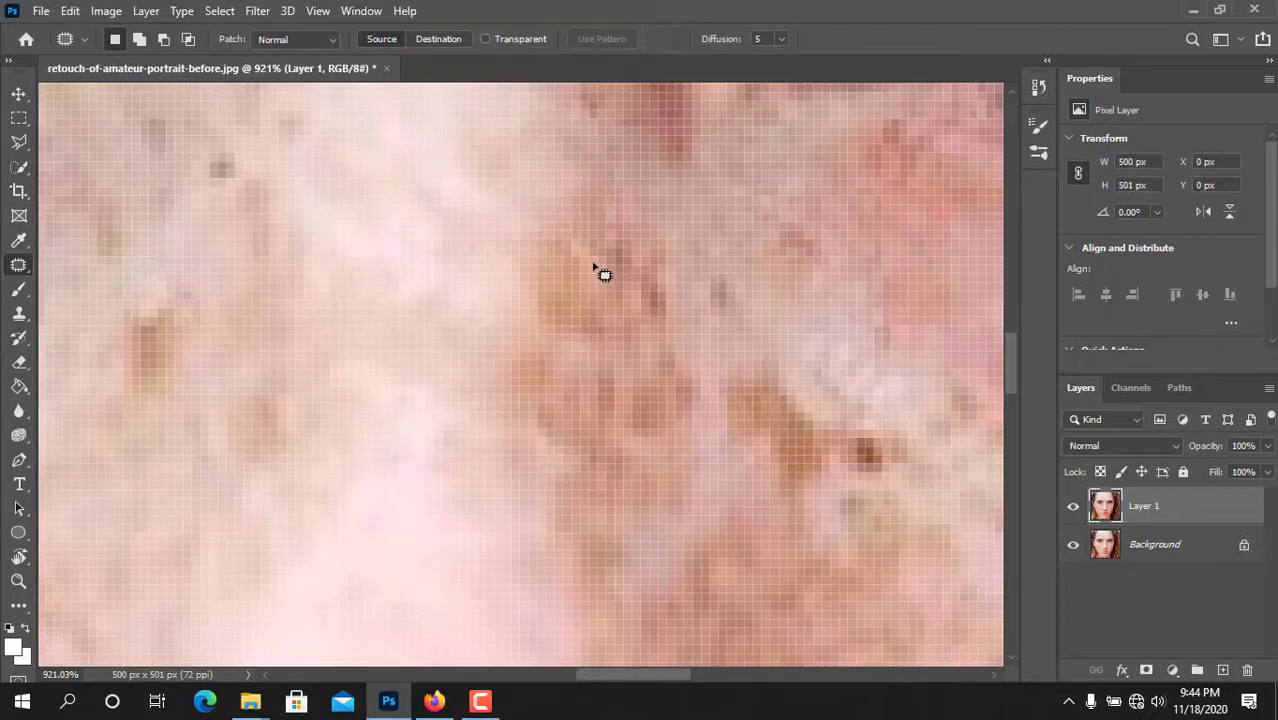
Step: Patch the larger brown blotch just below it on the right side of the nose and deselect
{"action": "scroll", "coordinate": [600, 269], "scroll_direction": "up", "scroll_amount": 3}
{"action": "scroll", "coordinate": [617, 273], "scroll_direction": "down", "scroll_amount": 4}
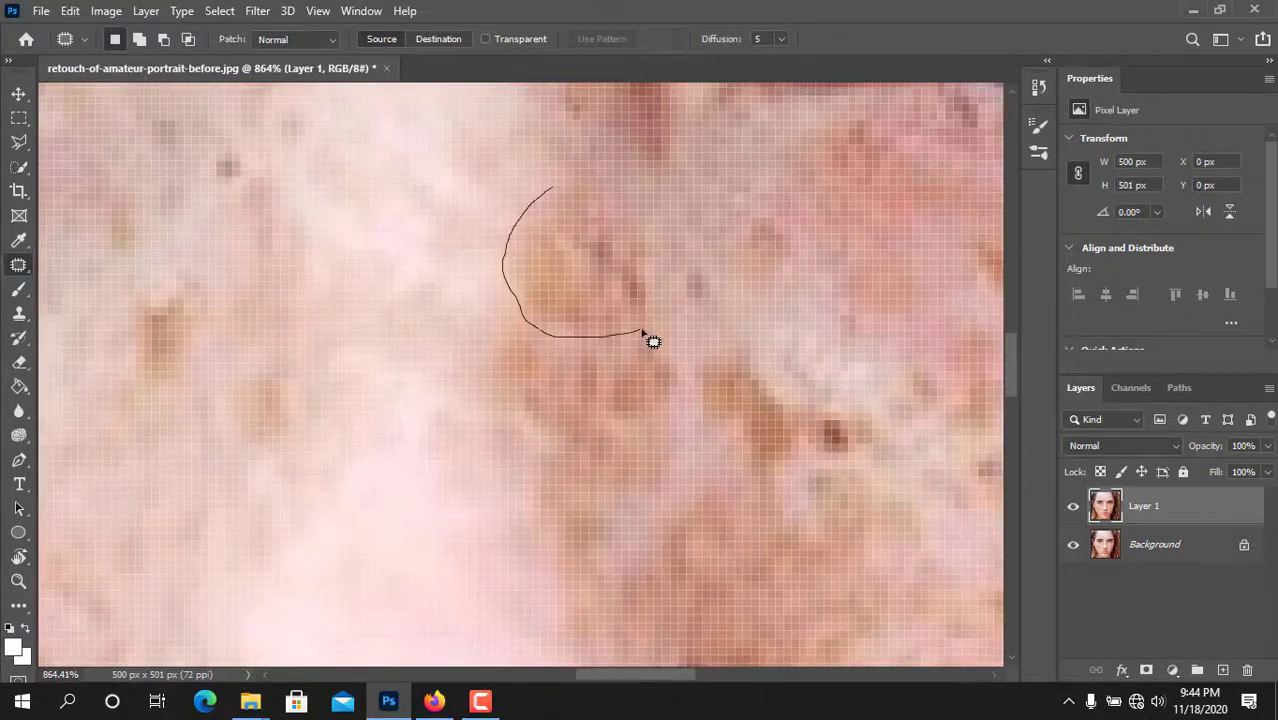
{"action": "left_click_drag", "start_coordinate": [668, 256], "coordinate": [562, 200]}
{"action": "scroll", "coordinate": [566, 280], "scroll_direction": "up", "scroll_amount": 2}
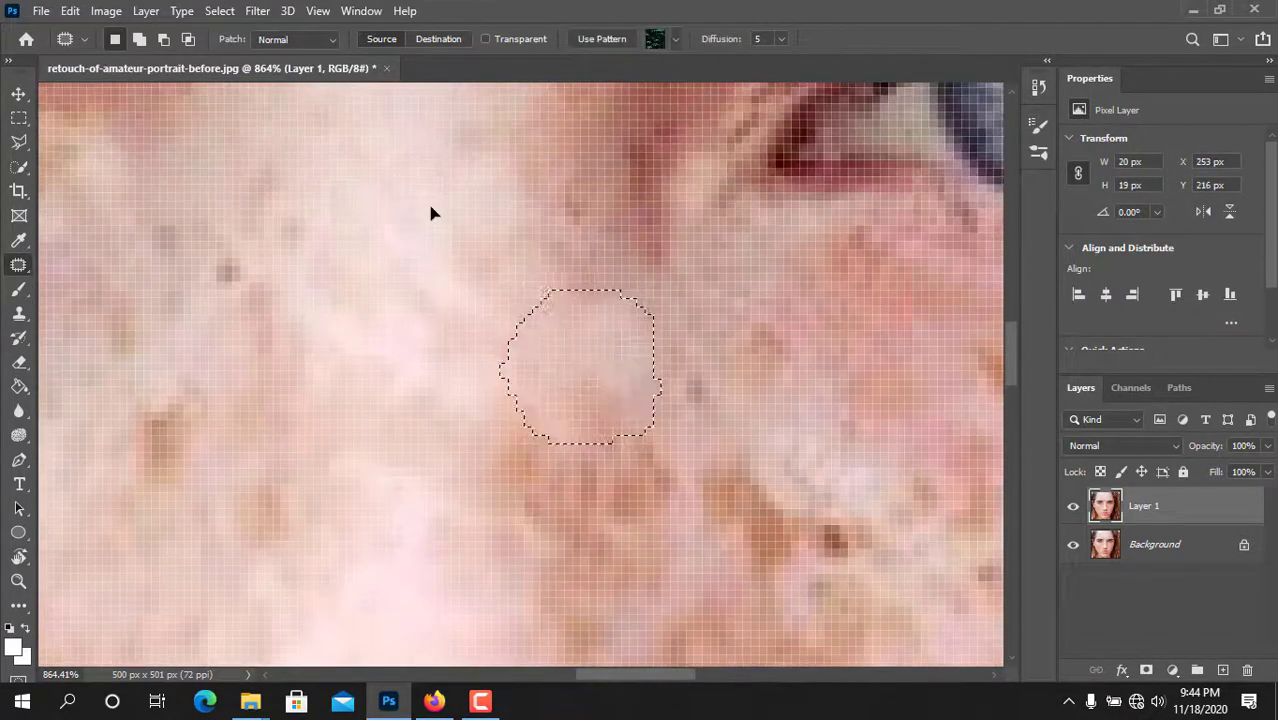
{"action": "key", "text": "ctrl+d"}
{"action": "scroll", "coordinate": [640, 337], "scroll_direction": "down", "scroll_amount": 3}
Step: Patch the brown spot at the right edge of the nose bridge's highlight and deselect
{"action": "scroll", "coordinate": [602, 365], "scroll_direction": "up", "scroll_amount": 5}
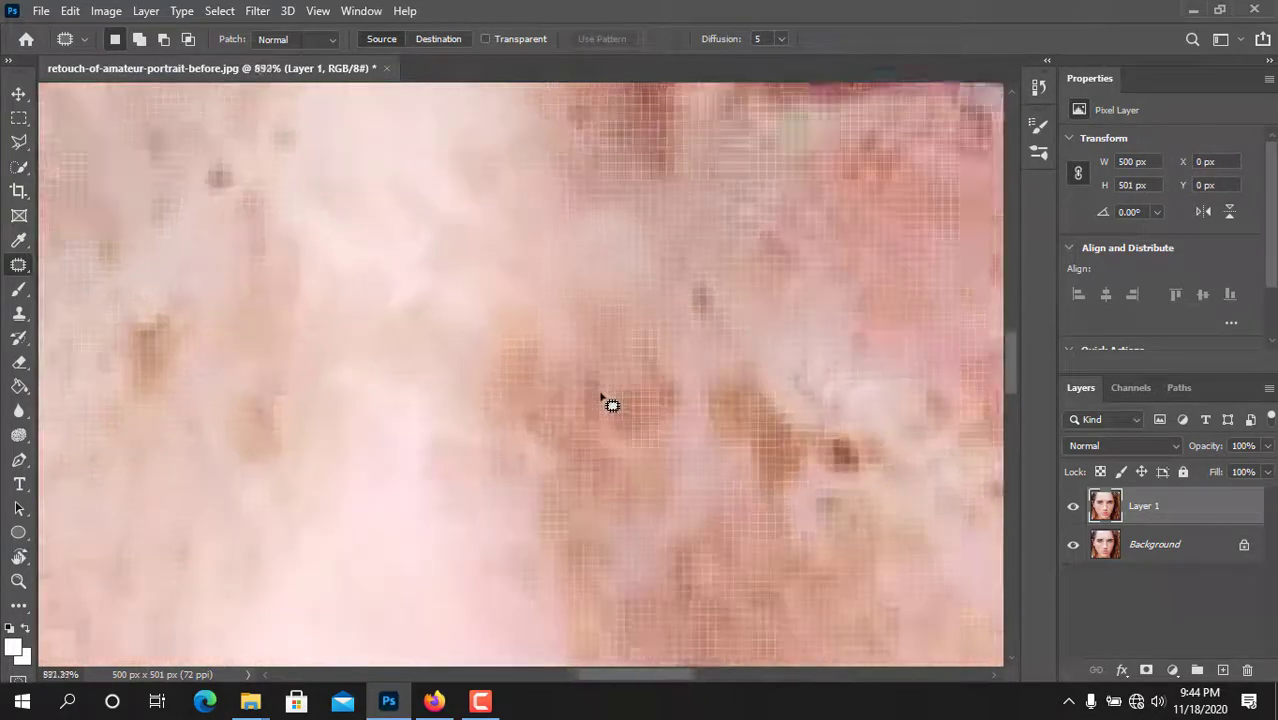
{"action": "mouse_move", "coordinate": [500, 307]}
{"action": "left_mouse_down"}
{"action": "mouse_move", "coordinate": [567, 368]}
{"action": "mouse_move", "coordinate": [545, 307]}
{"action": "left_mouse_up"}
{"action": "left_click_drag", "start_coordinate": [530, 362], "coordinate": [602, 335]}
{"action": "scroll", "coordinate": [596, 354], "scroll_direction": "down", "scroll_amount": 2}
{"action": "key", "text": "ctrl+d"}
Step: Patch the remaining brown blotches farther down the right side of the nose and deselect
{"action": "mouse_move", "coordinate": [497, 219]}
{"action": "left_mouse_down"}
{"action": "mouse_move", "coordinate": [531, 223]}
{"action": "mouse_move", "coordinate": [515, 220]}
{"action": "left_mouse_up"}
{"action": "left_click_drag", "start_coordinate": [518, 285], "coordinate": [580, 287]}
{"action": "left_click_drag", "start_coordinate": [540, 412], "coordinate": [610, 268]}
{"action": "left_click_drag", "start_coordinate": [561, 302], "coordinate": [466, 220]}
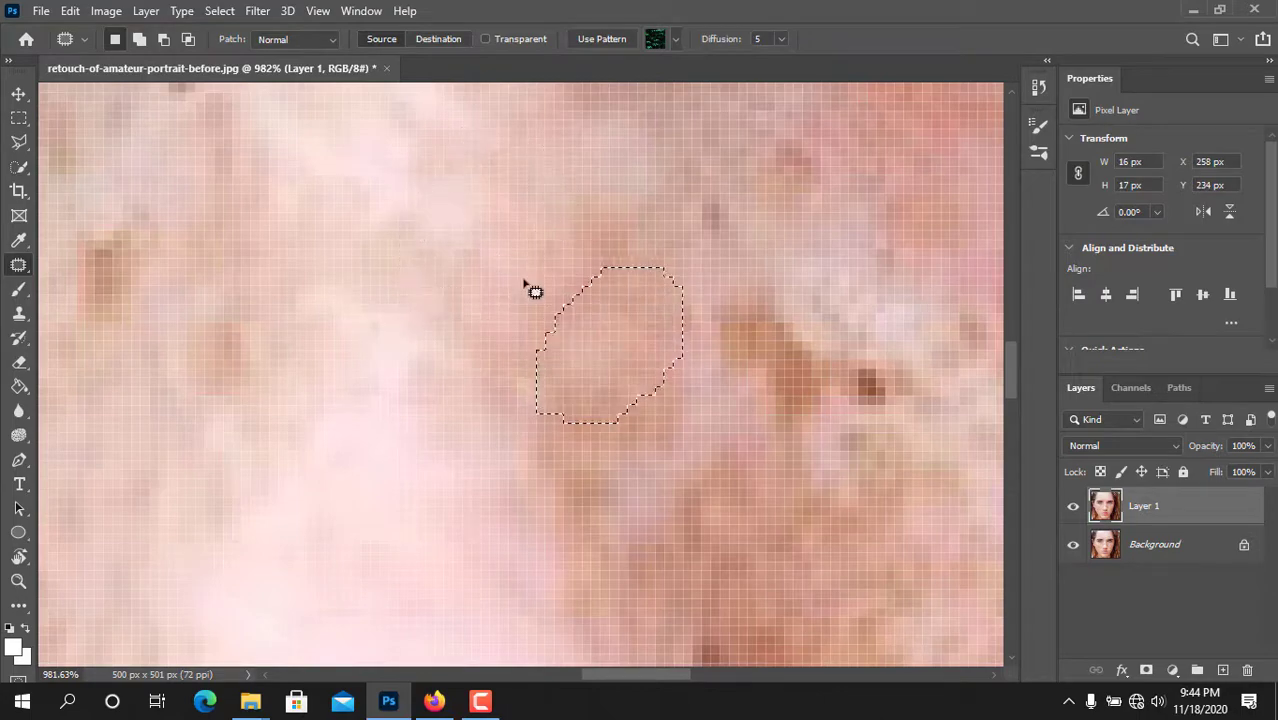
{"action": "key", "text": "ctrl+d"}
{"action": "scroll", "coordinate": [537, 297], "scroll_direction": "down", "scroll_amount": 3}
{"action": "scroll", "coordinate": [523, 310], "scroll_direction": "down", "scroll_amount": 2}
{"action": "scroll", "coordinate": [494, 376], "scroll_direction": "up", "scroll_amount": 5}
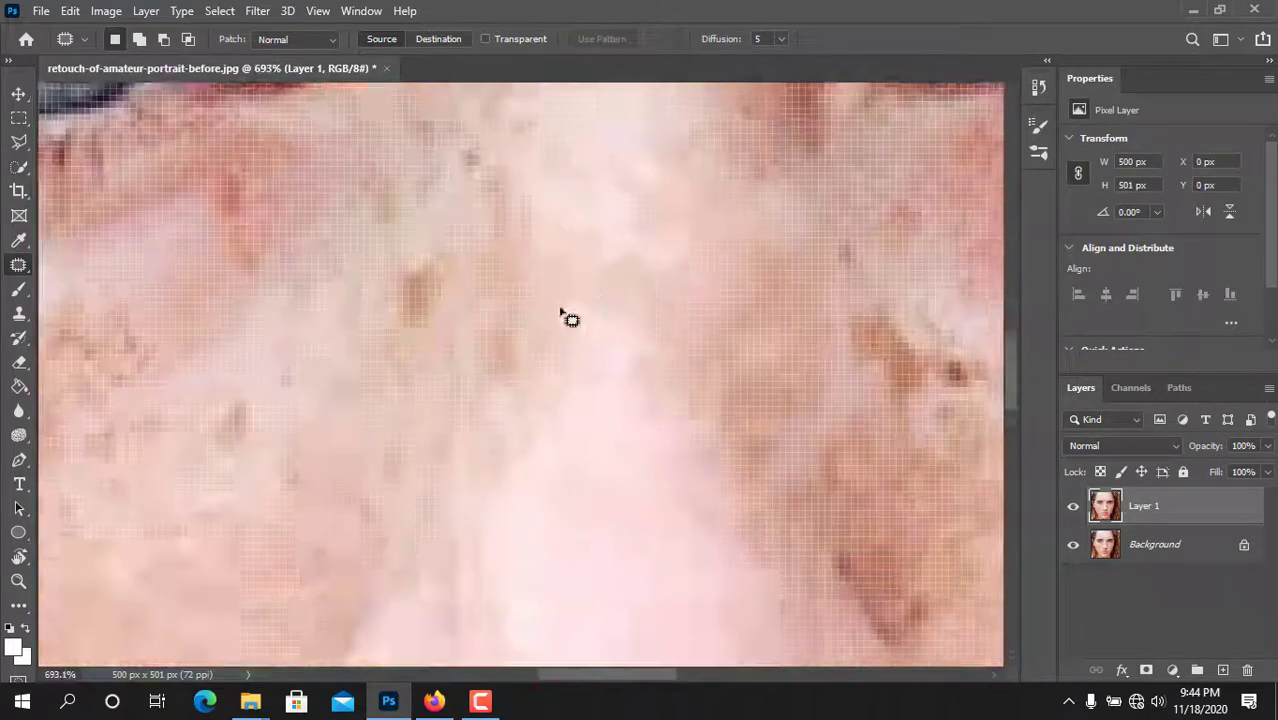
Step: Return to the Spot Healing Brush and heal the small dark spot on the left side of the nose bridge
{"action": "left_click_drag", "start_coordinate": [562, 310], "coordinate": [588, 468]}
{"action": "right_click", "coordinate": [19, 270]}
{"action": "left_click", "coordinate": [112, 265]}
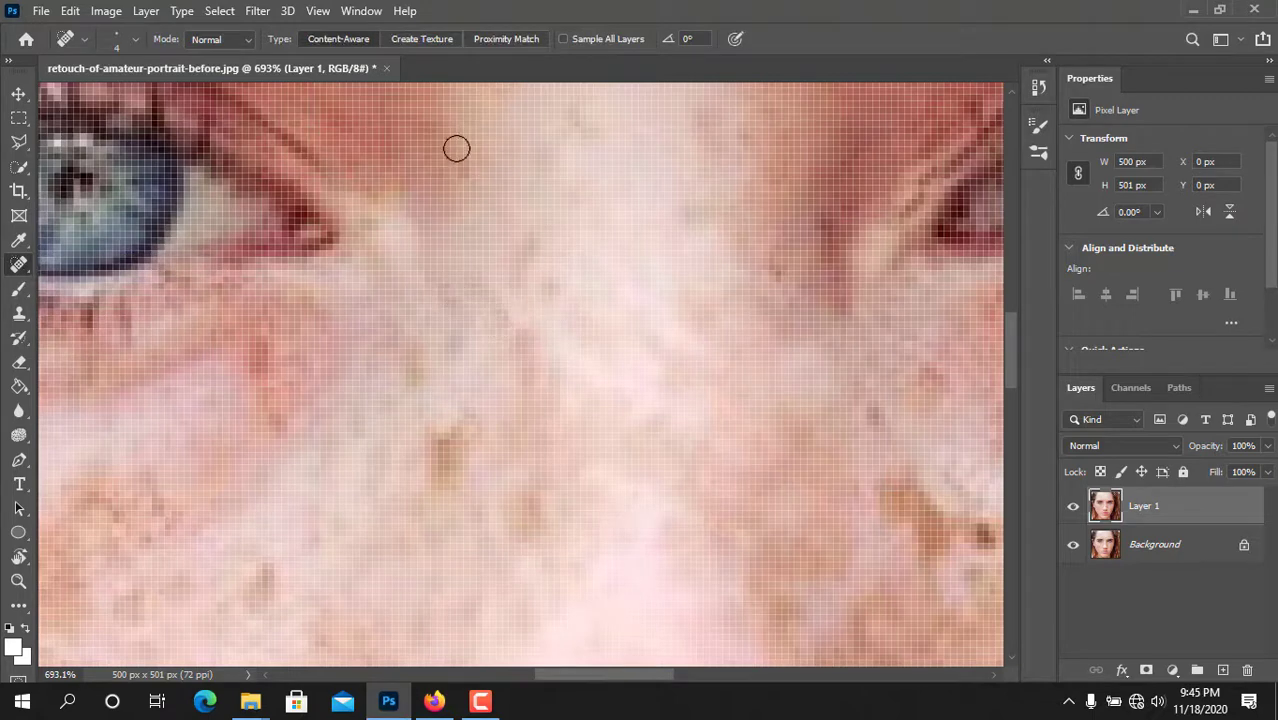
{"action": "scroll", "coordinate": [840, 242], "scroll_direction": "down", "scroll_amount": 3}
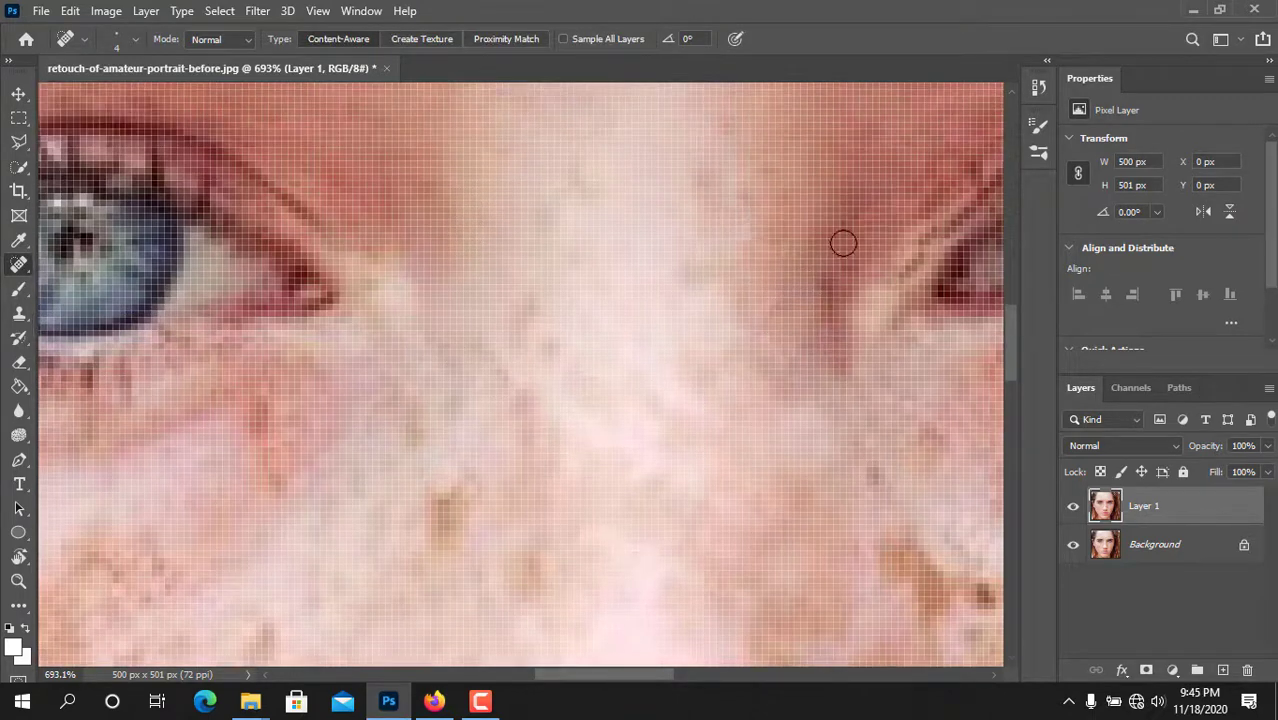
{"action": "scroll", "coordinate": [756, 280], "scroll_direction": "up", "scroll_amount": 6}
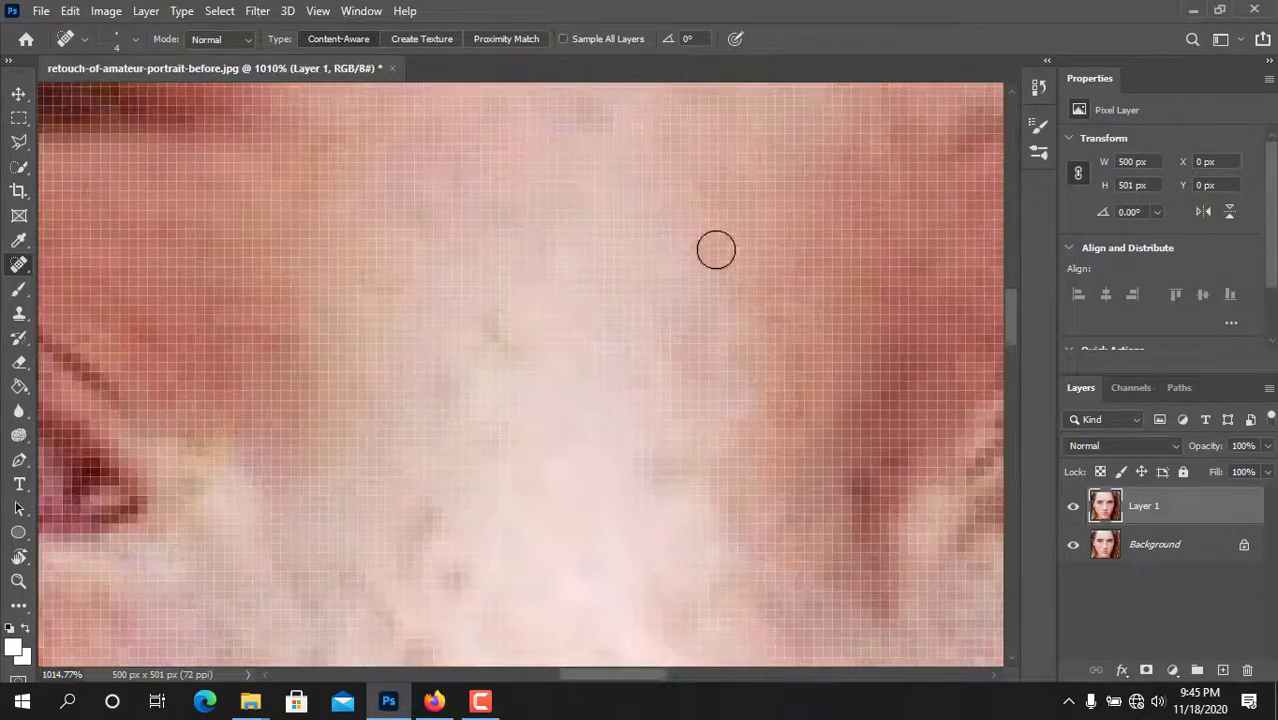
{"action": "scroll", "coordinate": [512, 178], "scroll_direction": "down", "scroll_amount": 2}
{"action": "scroll", "coordinate": [665, 405], "scroll_direction": "down", "scroll_amount": 5}
{"action": "scroll", "coordinate": [499, 340], "scroll_direction": "up", "scroll_amount": 6}
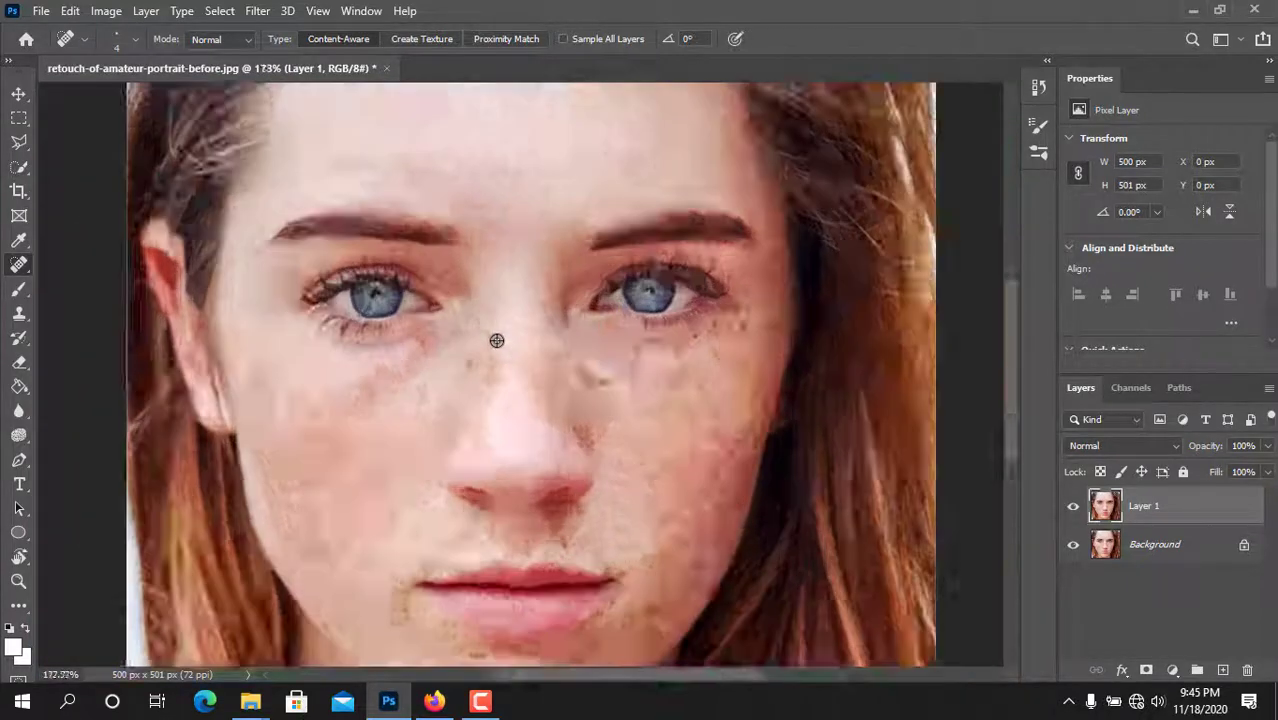
Step: Heal the brown freckle on the left side of the nose and the spots toward the left eye's inner corner
{"action": "mouse_move", "coordinate": [686, 443]}
{"action": "left_mouse_down"}
{"action": "mouse_move", "coordinate": [690, 490]}
{"action": "mouse_move", "coordinate": [757, 503]}
{"action": "left_mouse_up"}
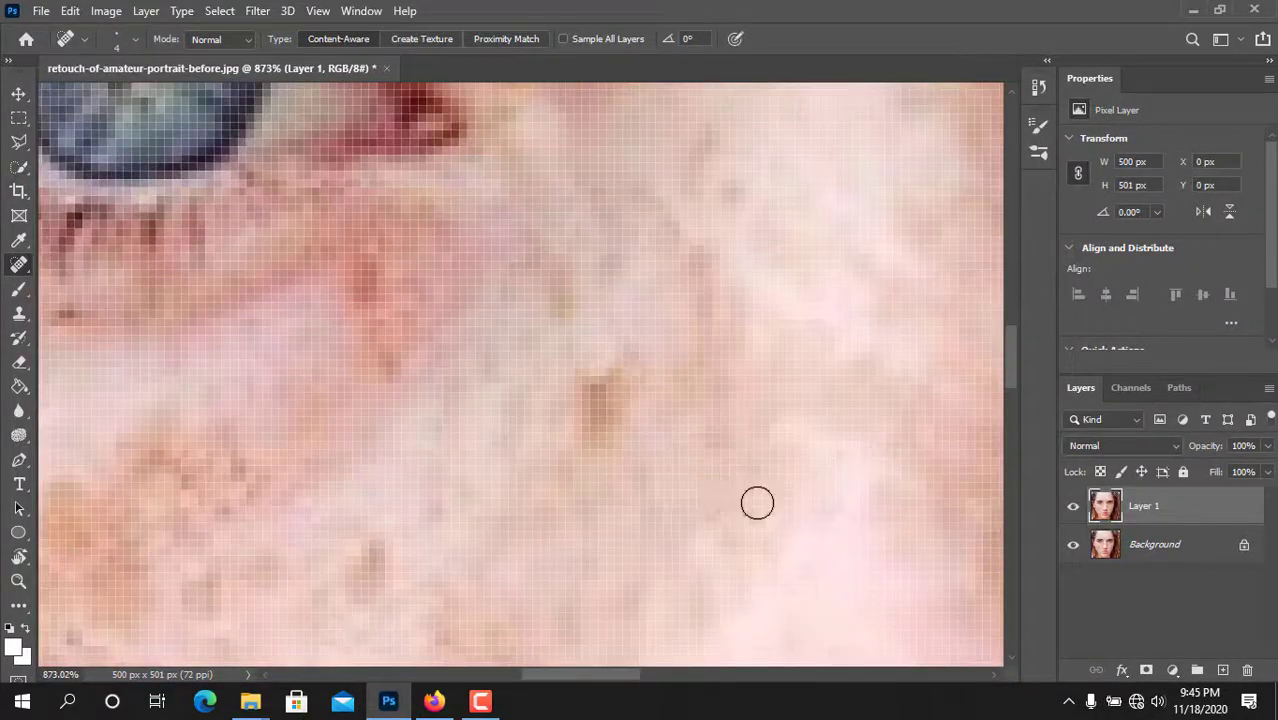
{"action": "left_click_drag", "start_coordinate": [592, 406], "coordinate": [632, 401]}
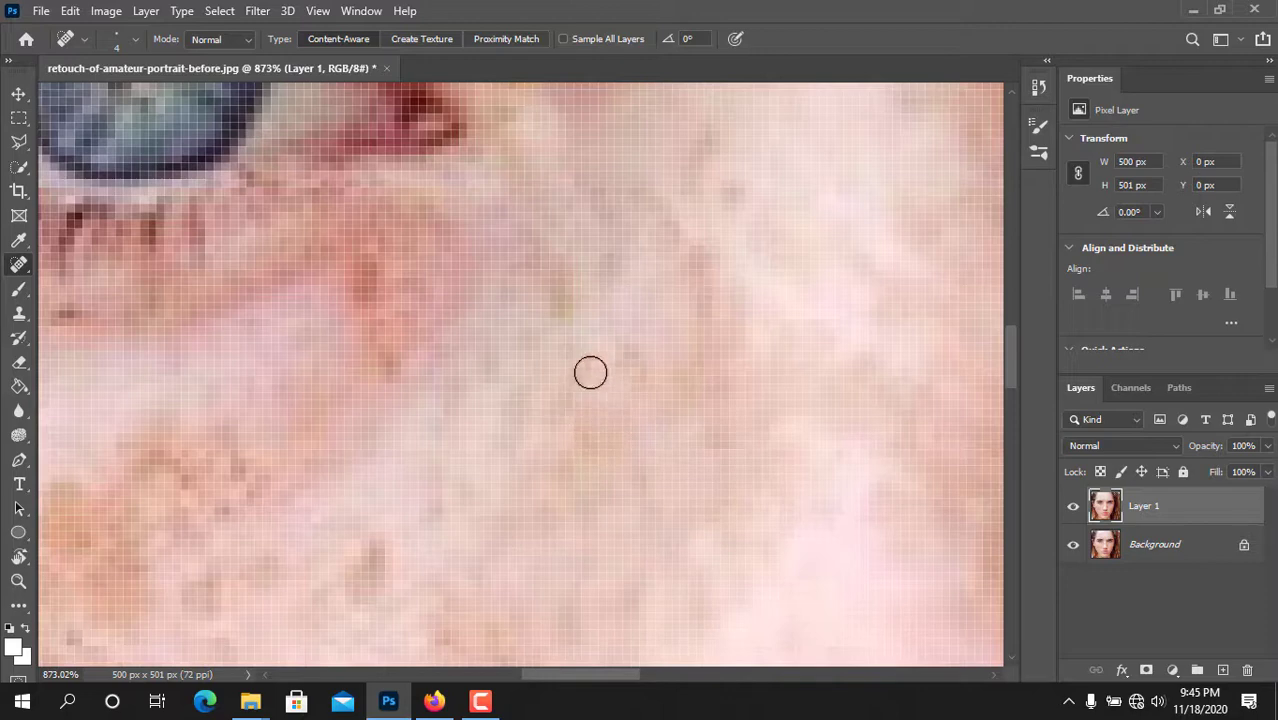
{"action": "scroll", "coordinate": [605, 451], "scroll_direction": "down", "scroll_amount": 5}
{"action": "scroll", "coordinate": [573, 339], "scroll_direction": "up", "scroll_amount": 7}
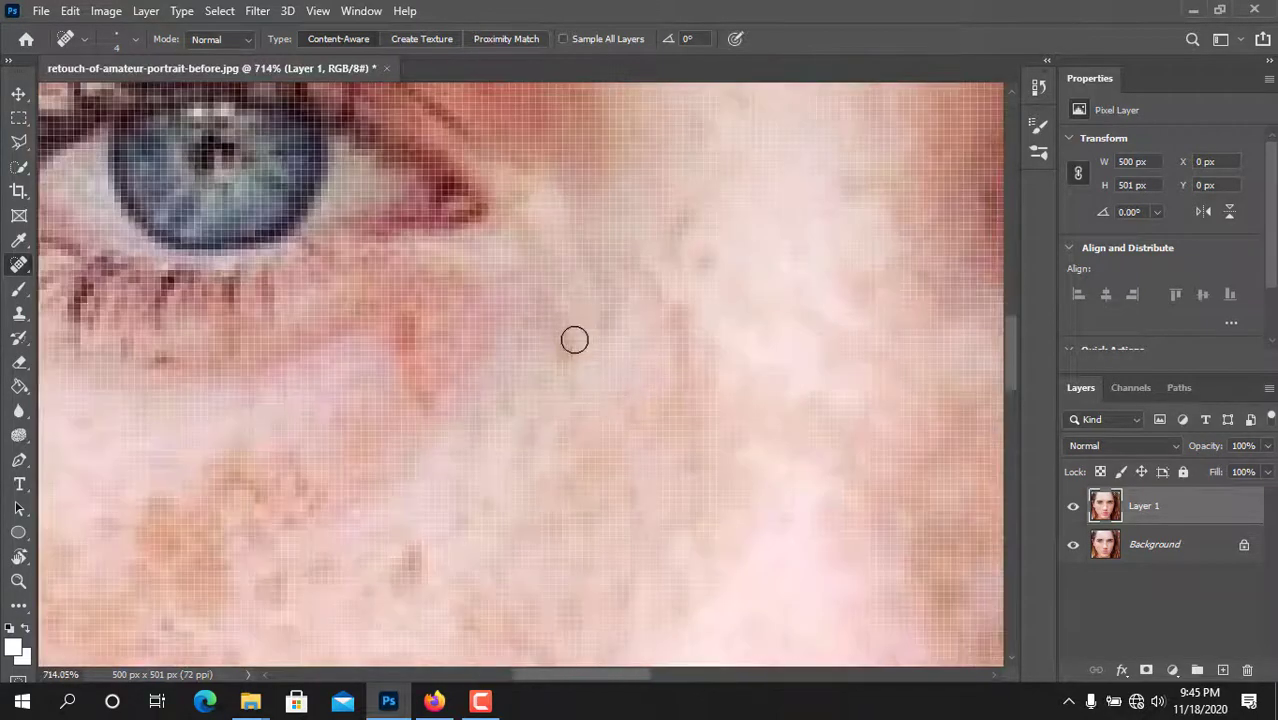
{"action": "mouse_move", "coordinate": [531, 308]}
{"action": "left_mouse_down"}
{"action": "mouse_move", "coordinate": [570, 368]}
{"action": "mouse_move", "coordinate": [519, 329]}
{"action": "mouse_move", "coordinate": [565, 294]}
{"action": "left_mouse_up"}
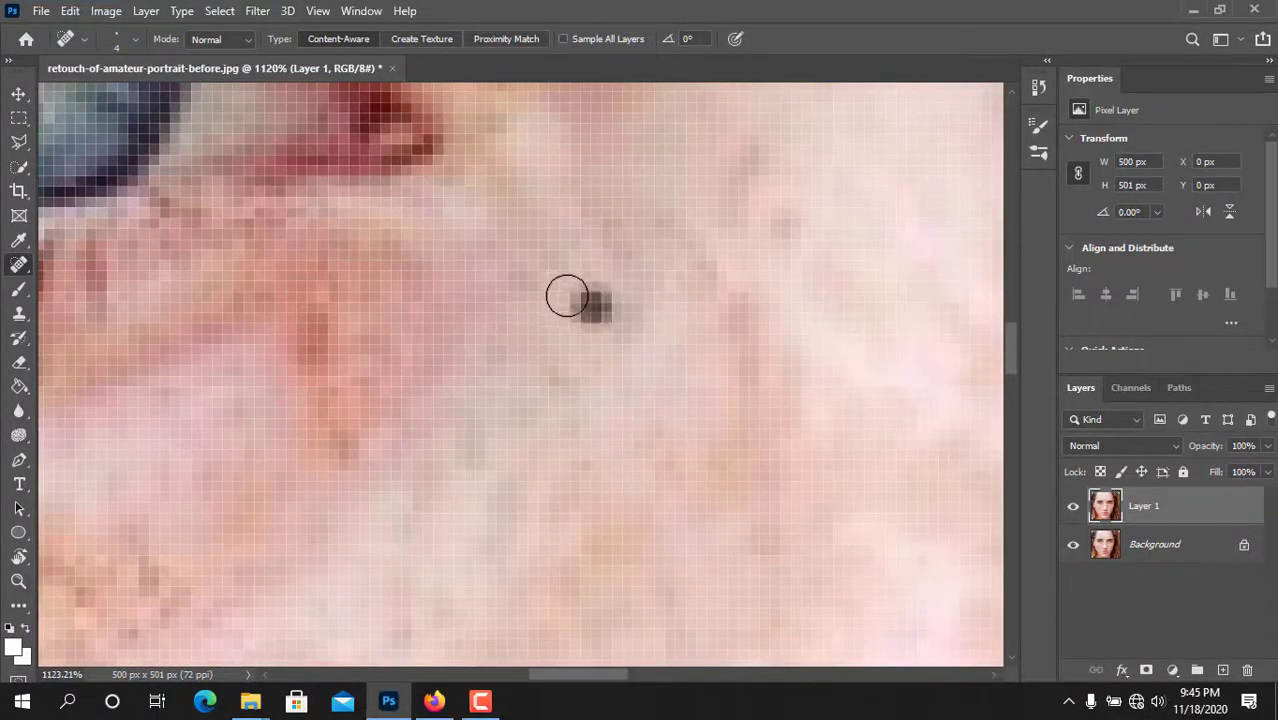
{"action": "scroll", "coordinate": [545, 343], "scroll_direction": "down", "scroll_amount": 3}
{"action": "scroll", "coordinate": [545, 343], "scroll_direction": "down", "scroll_amount": 3}
Step: Heal the small freckles on the skin below and outside the outer corner of the left eye
{"action": "scroll", "coordinate": [488, 277], "scroll_direction": "up", "scroll_amount": 7}
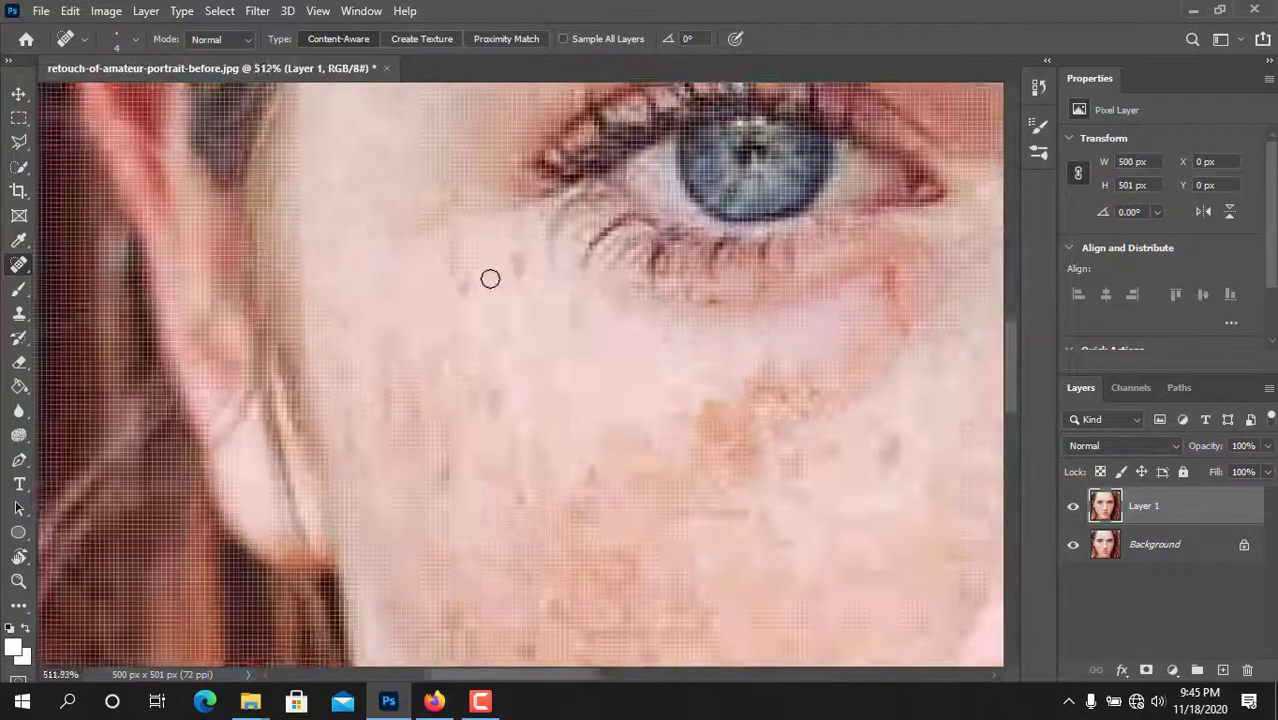
{"action": "left_click_drag", "start_coordinate": [532, 236], "coordinate": [540, 270]}
{"action": "left_click_drag", "start_coordinate": [371, 265], "coordinate": [368, 262]}
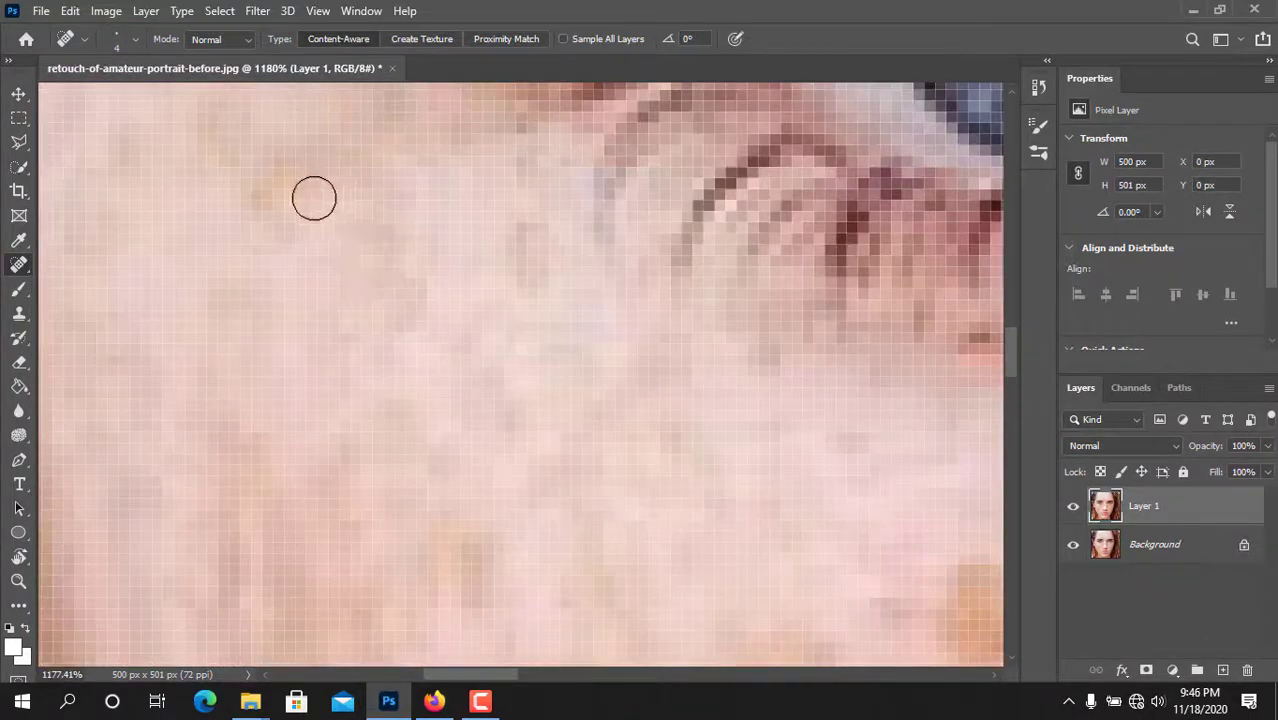
{"action": "left_click_drag", "start_coordinate": [276, 158], "coordinate": [278, 160]}
{"action": "scroll", "coordinate": [666, 335], "scroll_direction": "down", "scroll_amount": 3}
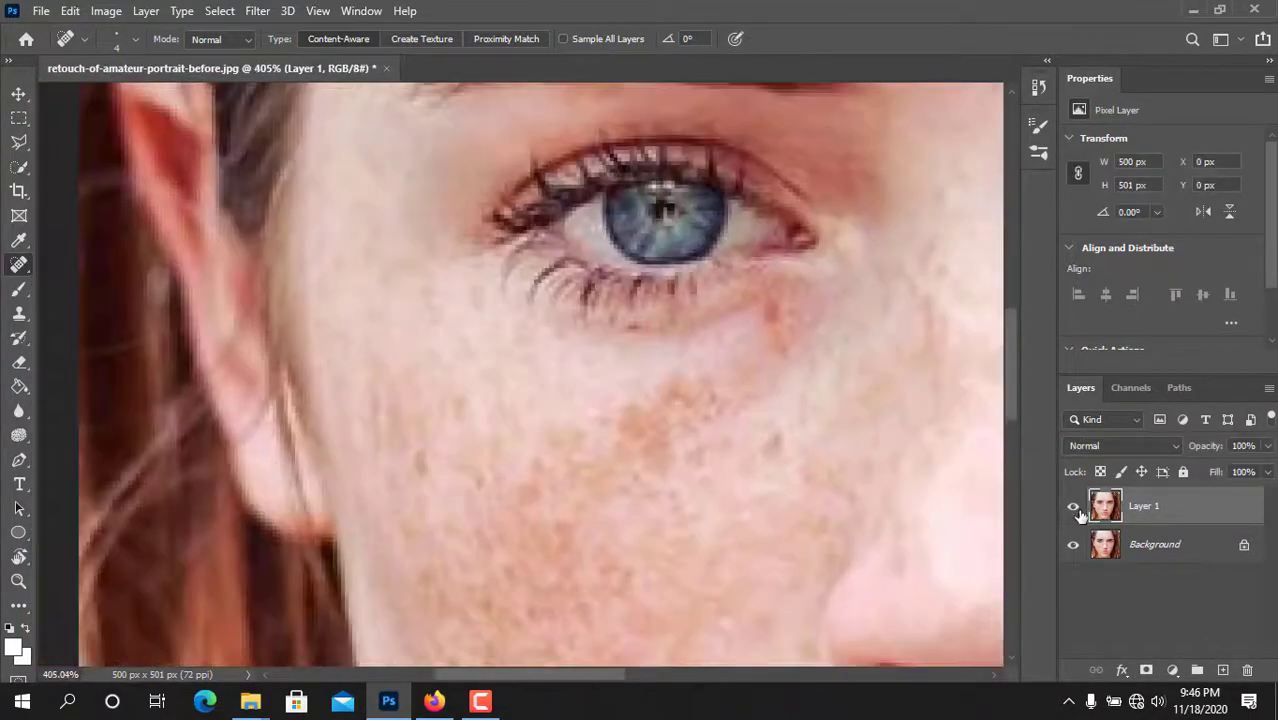
Step: Heal the reddish mark under the inner corner of the left eye
{"action": "scroll", "coordinate": [745, 265], "scroll_direction": "up", "scroll_amount": 2}
{"action": "mouse_move", "coordinate": [745, 265]}
{"action": "left_mouse_down"}
{"action": "mouse_move", "coordinate": [799, 322]}
{"action": "mouse_move", "coordinate": [780, 295]}
{"action": "mouse_move", "coordinate": [790, 305]}
{"action": "left_mouse_up"}
{"action": "scroll", "coordinate": [585, 437], "scroll_direction": "down", "scroll_amount": 2}
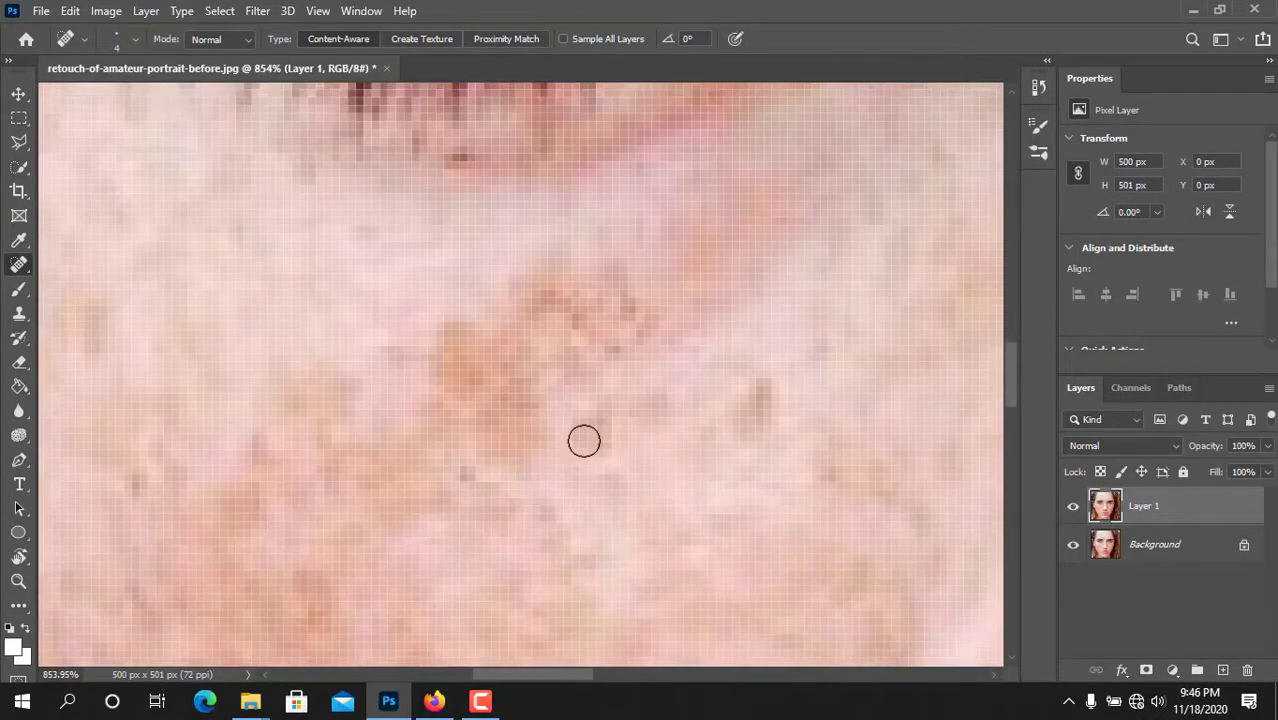
{"action": "scroll", "coordinate": [499, 431], "scroll_direction": "down", "scroll_amount": 4}
Step: Heal the brown freckle on the outer left cheek near the ear and hide Layer 1 to compare with the original
{"action": "scroll", "coordinate": [426, 411], "scroll_direction": "up", "scroll_amount": 3}
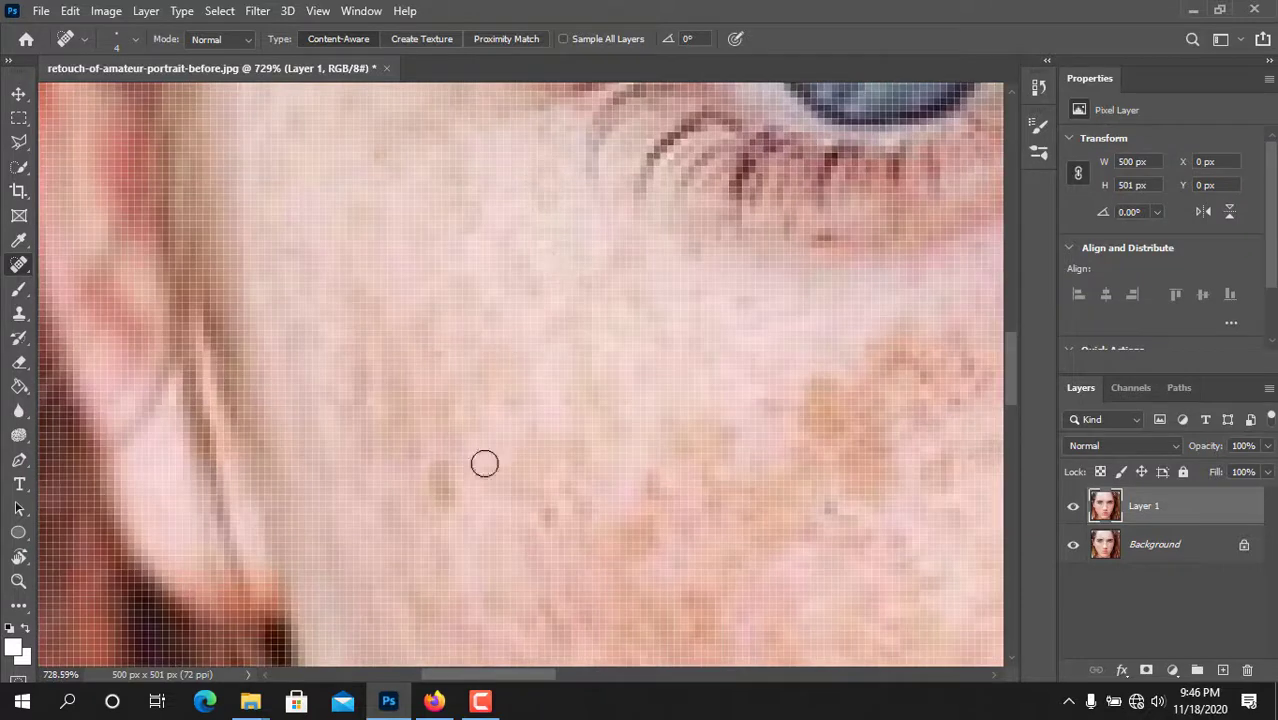
{"action": "scroll", "coordinate": [482, 402], "scroll_direction": "down", "scroll_amount": 4}
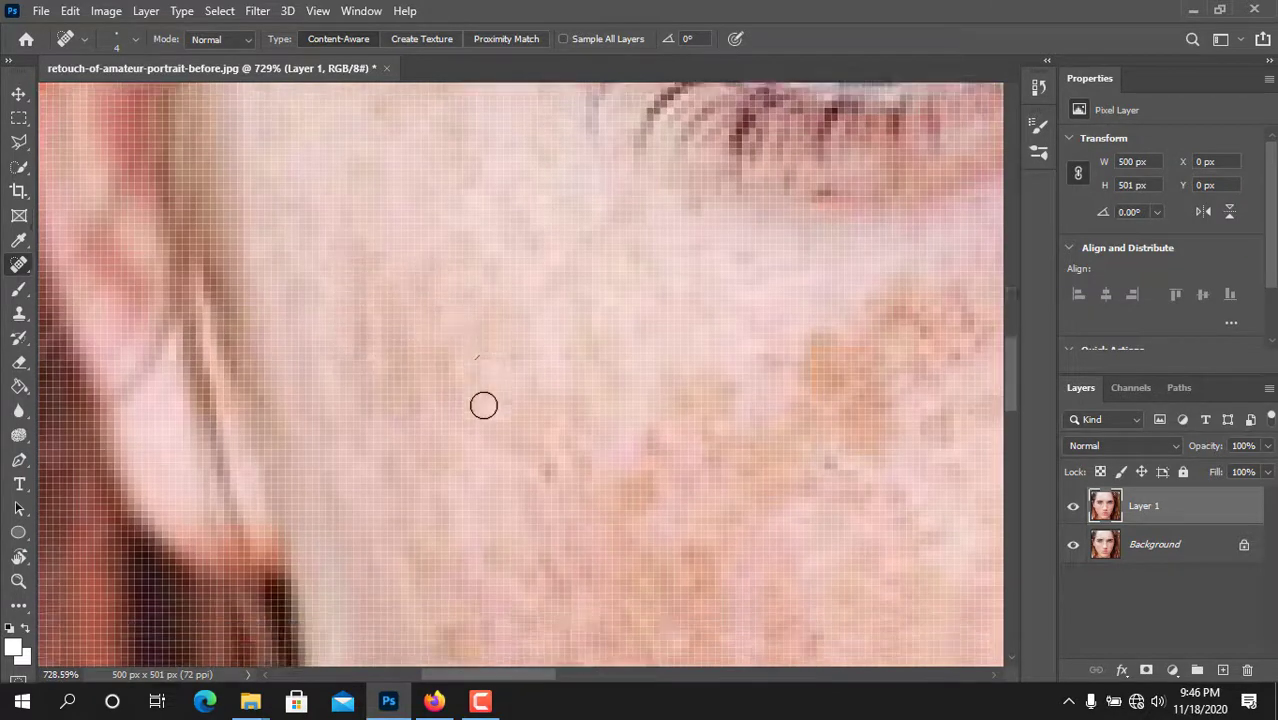
{"action": "left_click", "coordinate": [1074, 507]}
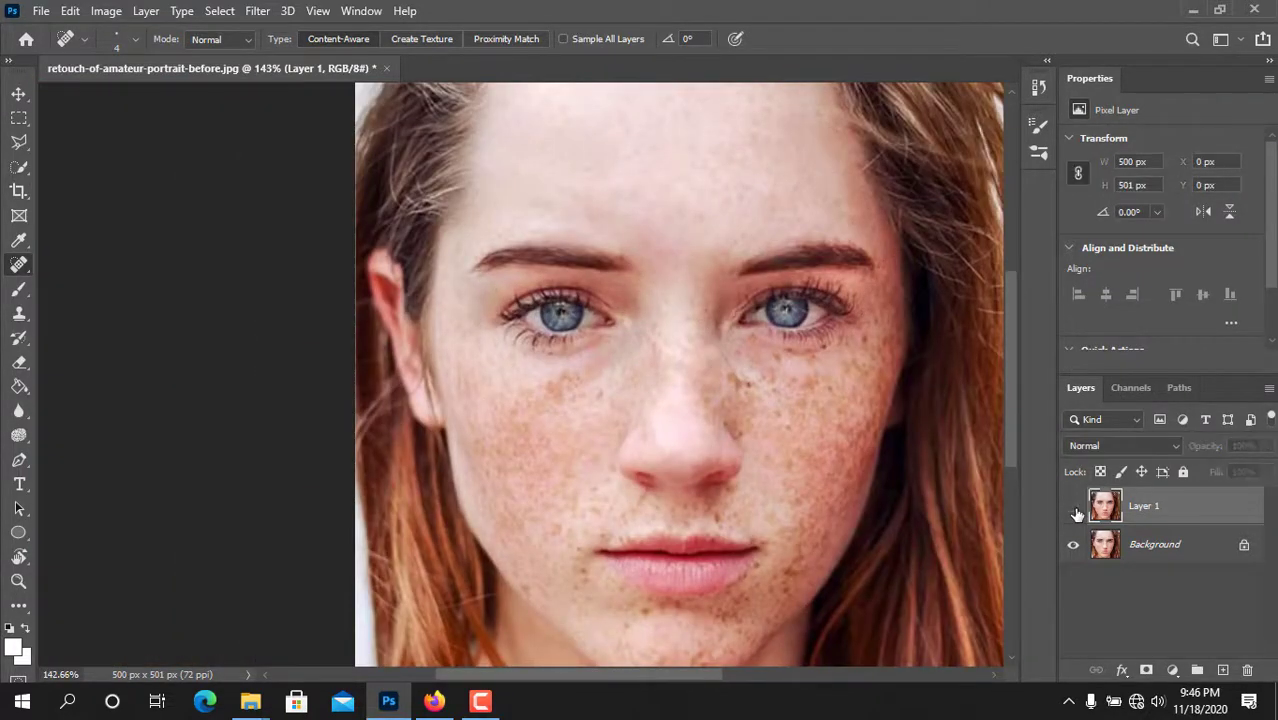
Step: Heal the orange-brown freckle cluster on the upper left cheek below the eye
{"action": "scroll", "coordinate": [518, 372], "scroll_direction": "up", "scroll_amount": 5}
{"action": "mouse_move", "coordinate": [637, 293]}
{"action": "left_mouse_down"}
{"action": "mouse_move", "coordinate": [688, 302]}
{"action": "mouse_move", "coordinate": [508, 282]}
{"action": "mouse_move", "coordinate": [540, 293]}
{"action": "mouse_move", "coordinate": [513, 456]}
{"action": "mouse_move", "coordinate": [545, 470]}
{"action": "left_mouse_up"}
{"action": "left_click", "coordinate": [465, 291]}
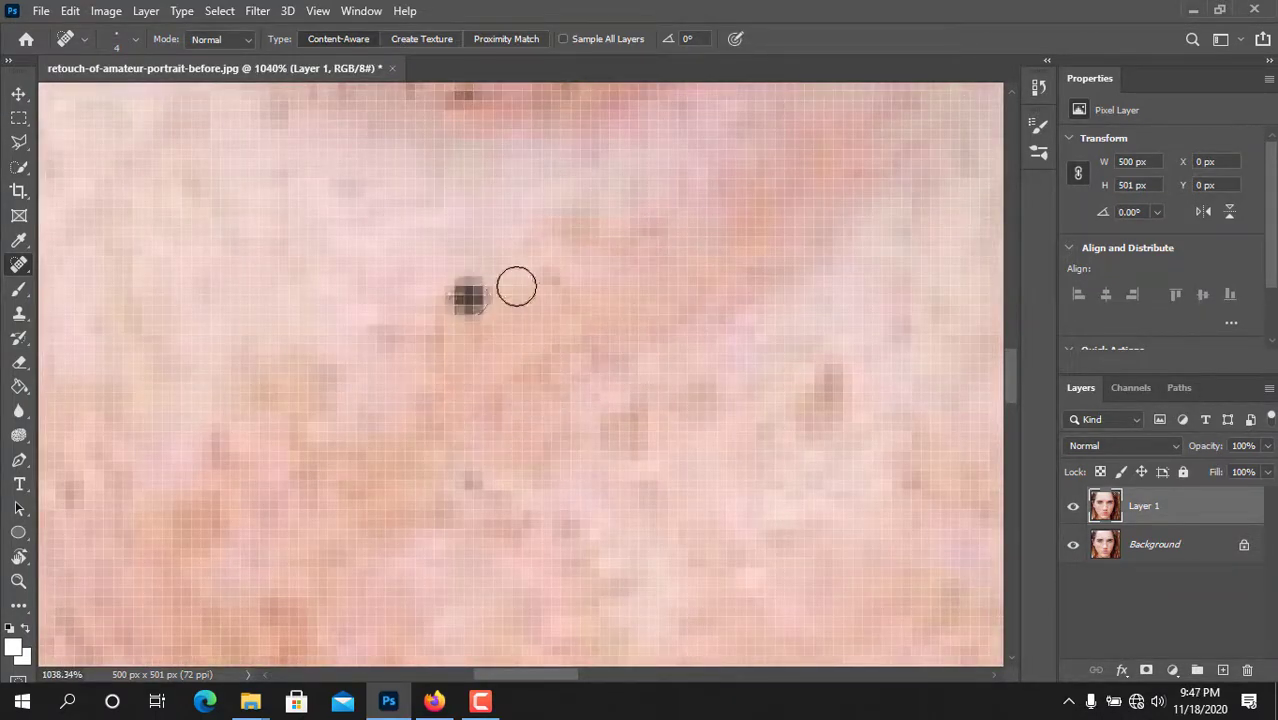
{"action": "scroll", "coordinate": [600, 360], "scroll_direction": "down", "scroll_amount": 3}
Step: Heal the brown freckles in the middle of the left cheek
{"action": "scroll", "coordinate": [606, 363], "scroll_direction": "up", "scroll_amount": 4}
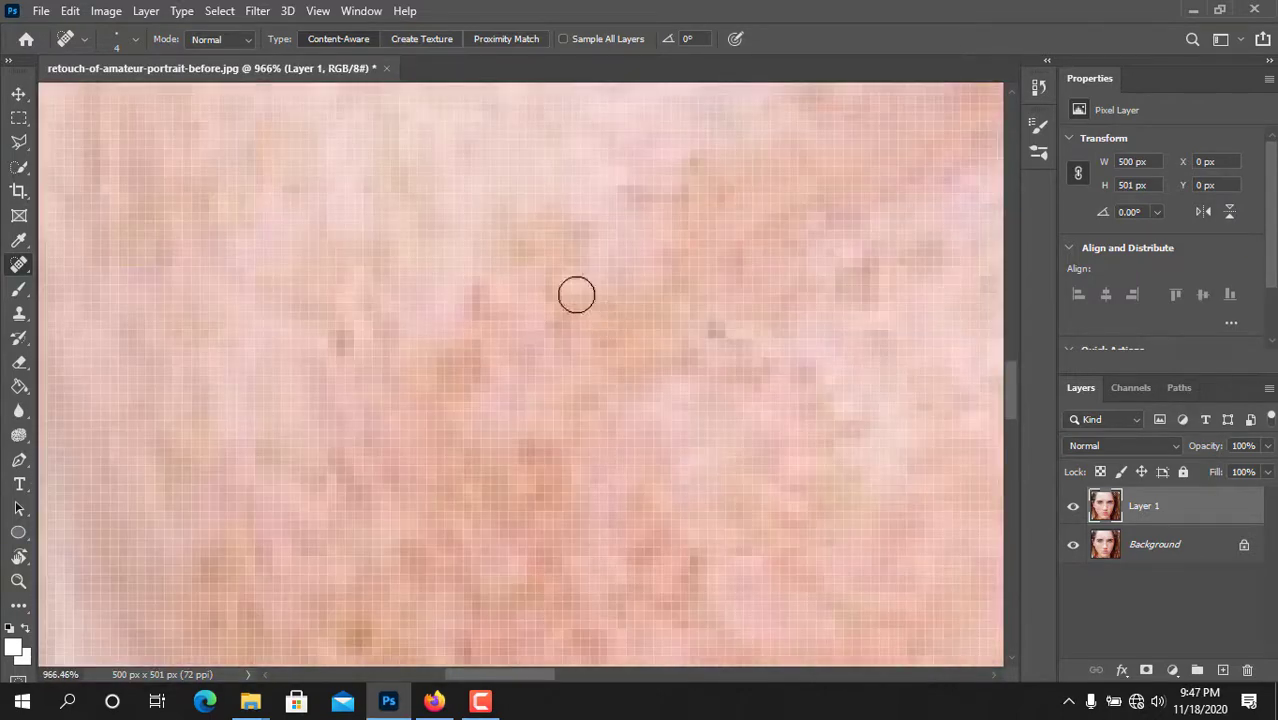
{"action": "left_click_drag", "start_coordinate": [681, 229], "coordinate": [690, 171]}
{"action": "left_click_drag", "start_coordinate": [585, 237], "coordinate": [542, 226]}
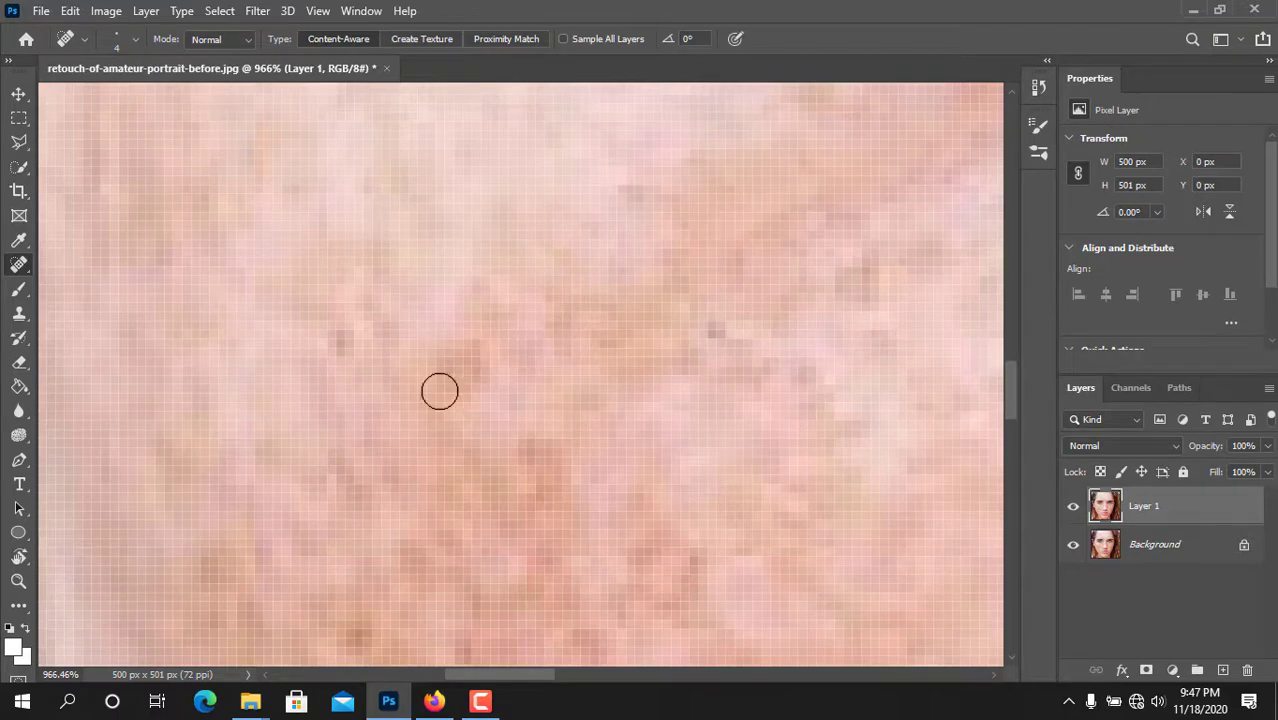
{"action": "left_click_drag", "start_coordinate": [440, 391], "coordinate": [465, 362]}
Step: Enlarge the healing brush to size 6 and heal the dark freckle on the inner left cheek beside the nose
{"action": "key", "text": "bracketright"}
{"action": "key", "text": "bracketright"}
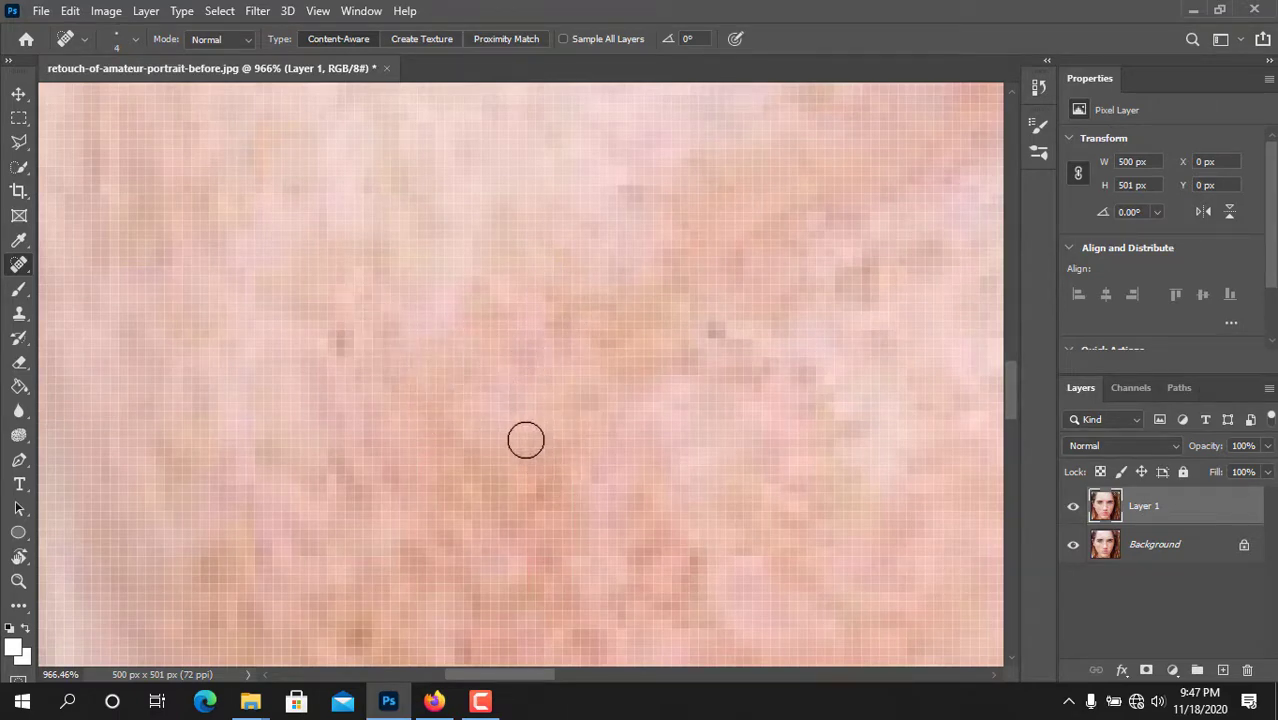
{"action": "scroll", "coordinate": [526, 440], "scroll_direction": "down", "scroll_amount": 7}
{"action": "scroll", "coordinate": [392, 433], "scroll_direction": "up", "scroll_amount": 5}
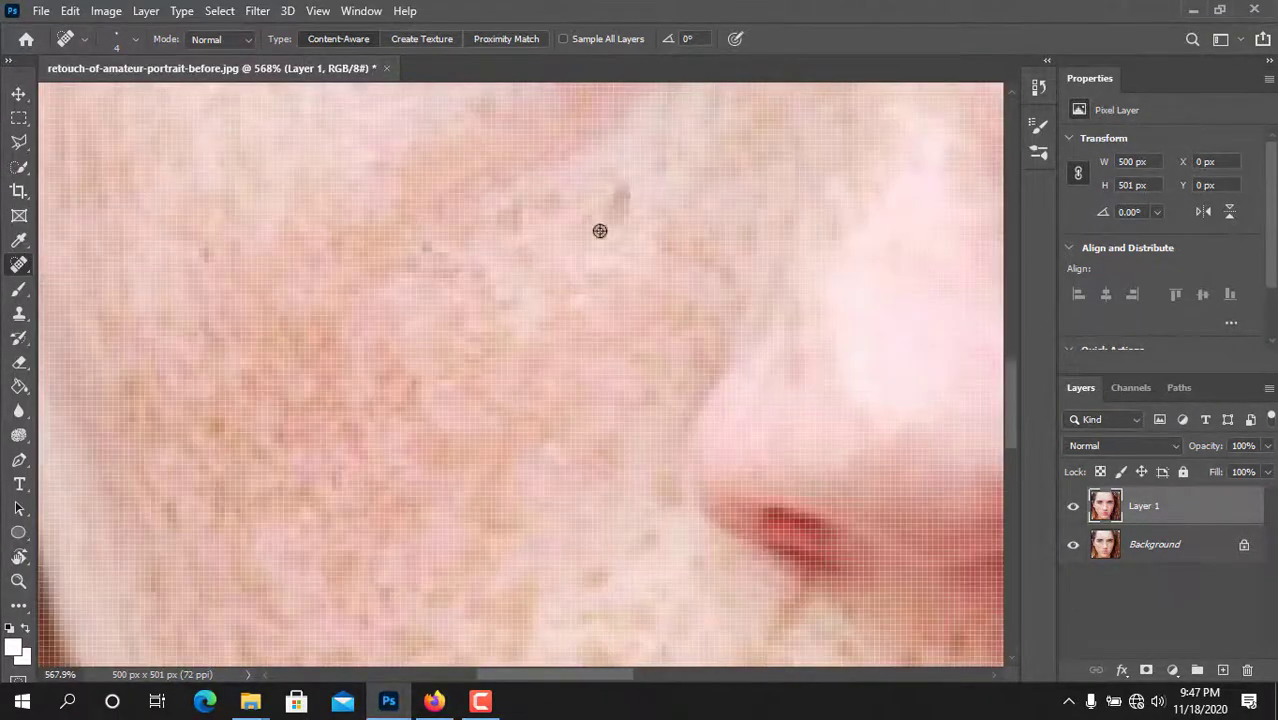
{"action": "scroll", "coordinate": [623, 260], "scroll_direction": "up", "scroll_amount": 3}
{"action": "scroll", "coordinate": [632, 312], "scroll_direction": "up", "scroll_amount": 3}
{"action": "left_click", "coordinate": [627, 274]}
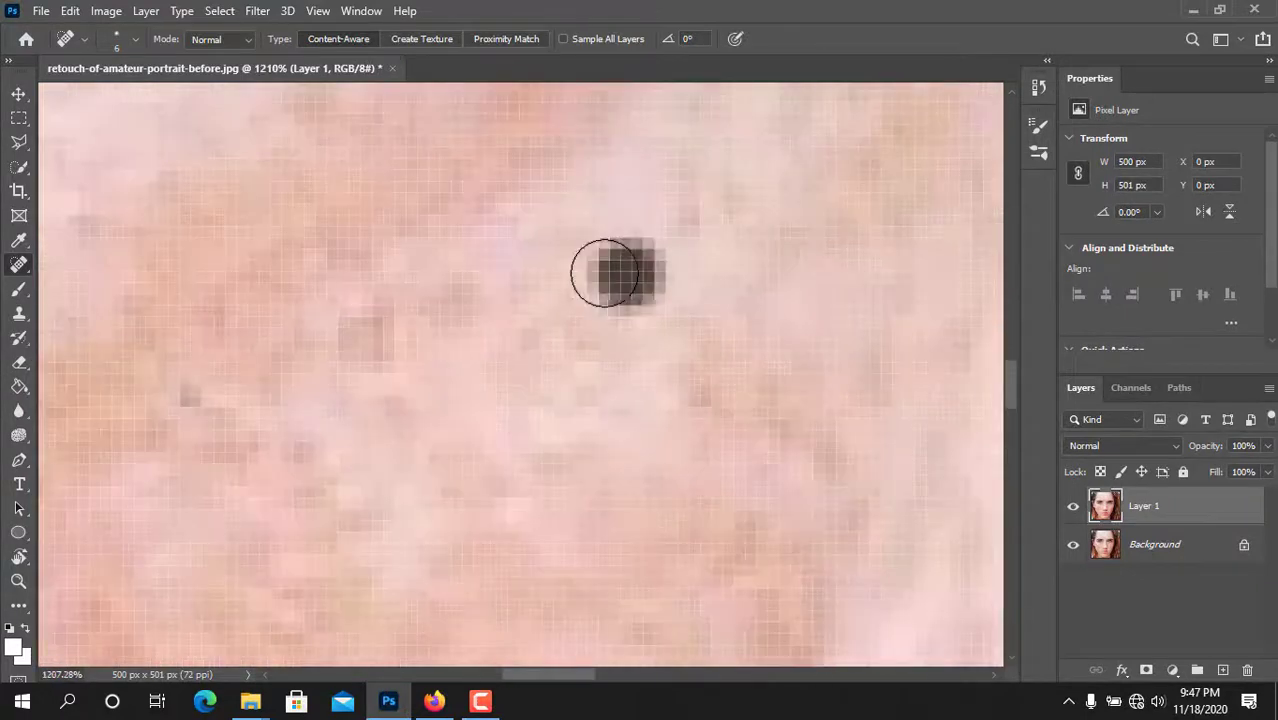
Step: Heal the remaining dark and brown spots on the upper left cheek below the eye
{"action": "left_click", "coordinate": [633, 341]}
{"action": "left_click", "coordinate": [390, 329]}
{"action": "scroll", "coordinate": [373, 344], "scroll_direction": "down", "scroll_amount": 5}
{"action": "scroll", "coordinate": [386, 341], "scroll_direction": "up", "scroll_amount": 3}
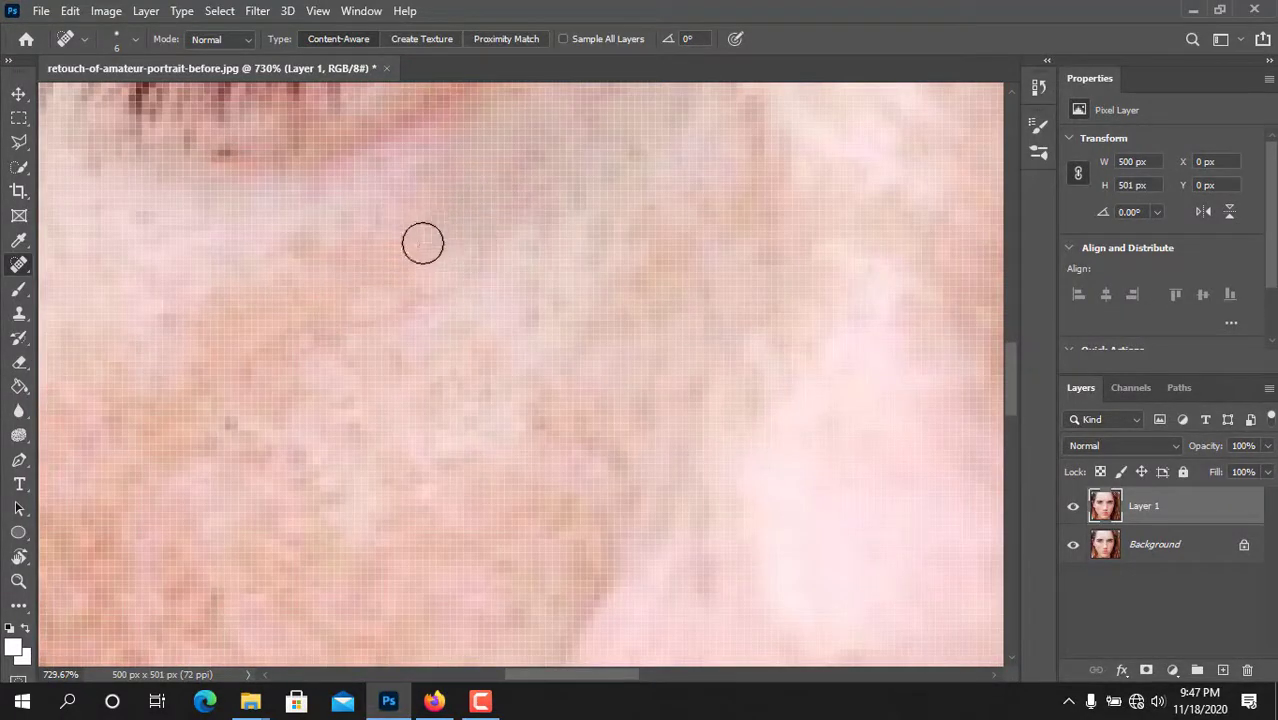
{"action": "left_click", "coordinate": [428, 277]}
{"action": "scroll", "coordinate": [370, 270], "scroll_direction": "down", "scroll_amount": 2}
{"action": "scroll", "coordinate": [378, 279], "scroll_direction": "down", "scroll_amount": 4}
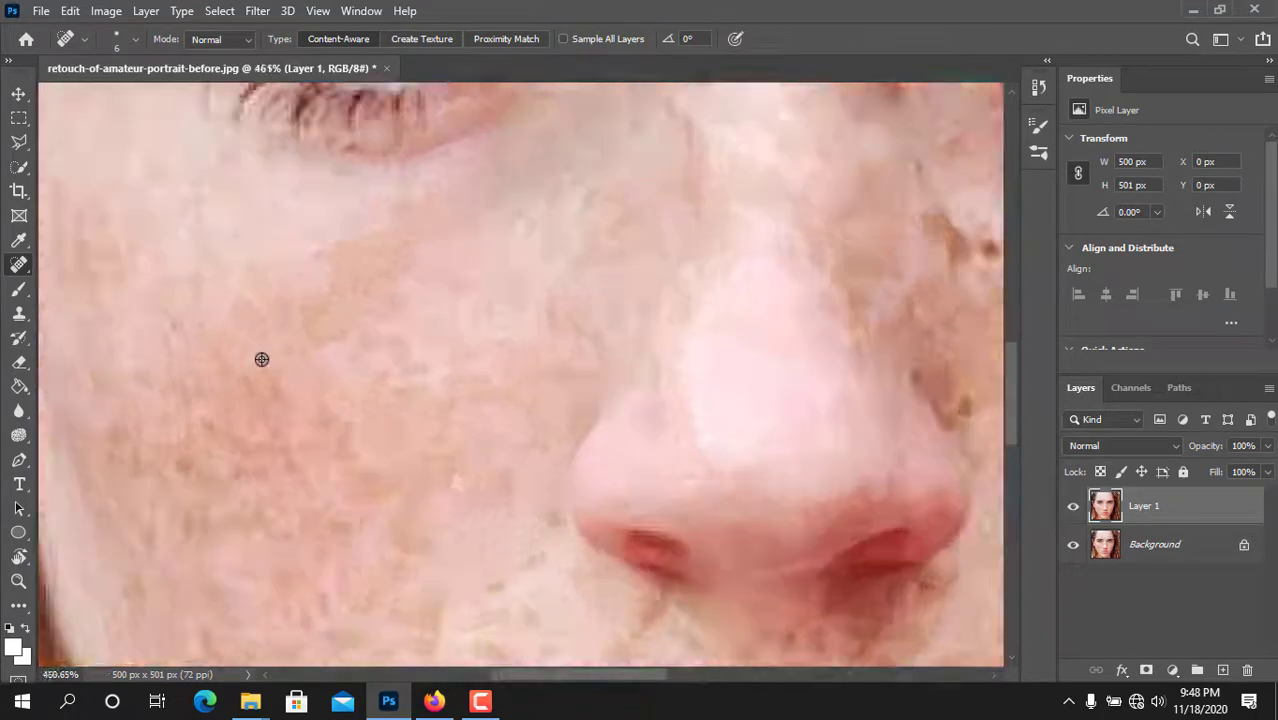
Step: Toggle the visibility of Layer 1 to compare the retouched face with the original
{"action": "left_click", "coordinate": [1073, 507]}
{"action": "left_click", "coordinate": [1073, 507]}
{"action": "left_click", "coordinate": [1073, 507]}
{"action": "left_click", "coordinate": [1073, 507]}
{"action": "left_click", "coordinate": [1075, 509]}
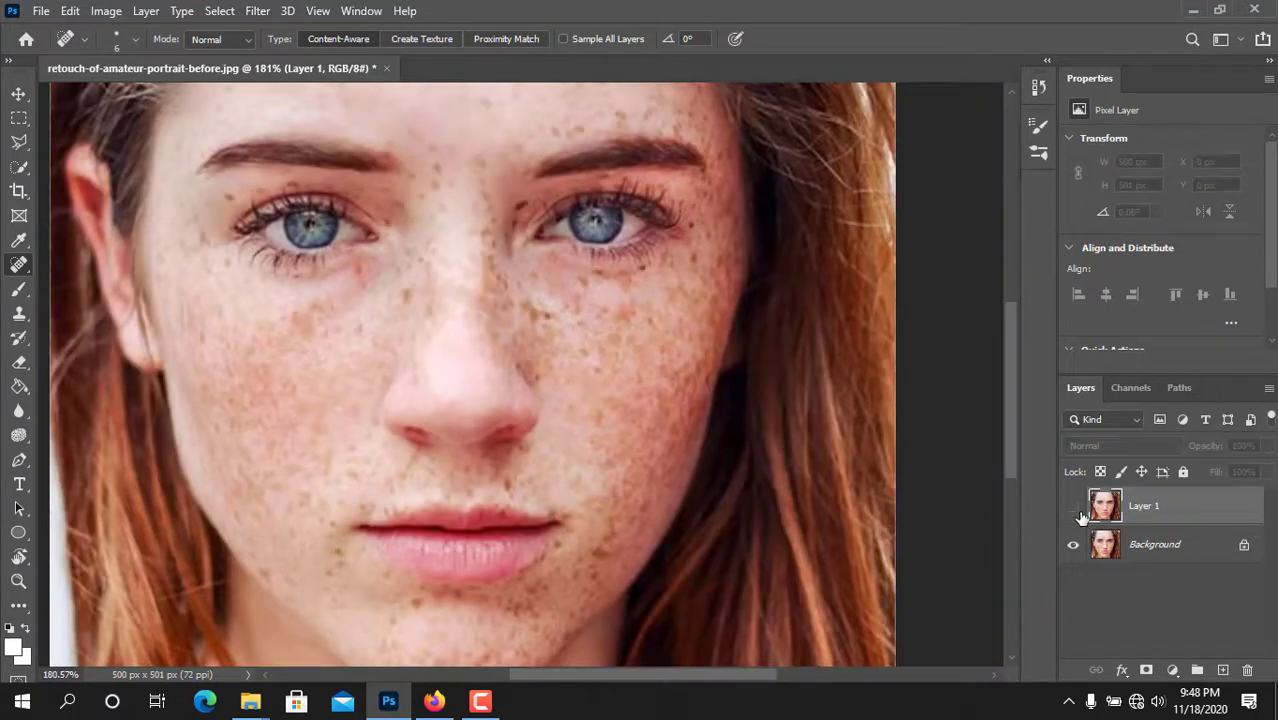
{"action": "left_click", "coordinate": [1075, 509]}
Step: Patch the brown freckled area along the right side of the nose bridge with clean skin using the Patch Tool
{"action": "scroll", "coordinate": [472, 281], "scroll_direction": "up", "scroll_amount": 6}
{"action": "scroll", "coordinate": [383, 294], "scroll_direction": "down", "scroll_amount": 2}
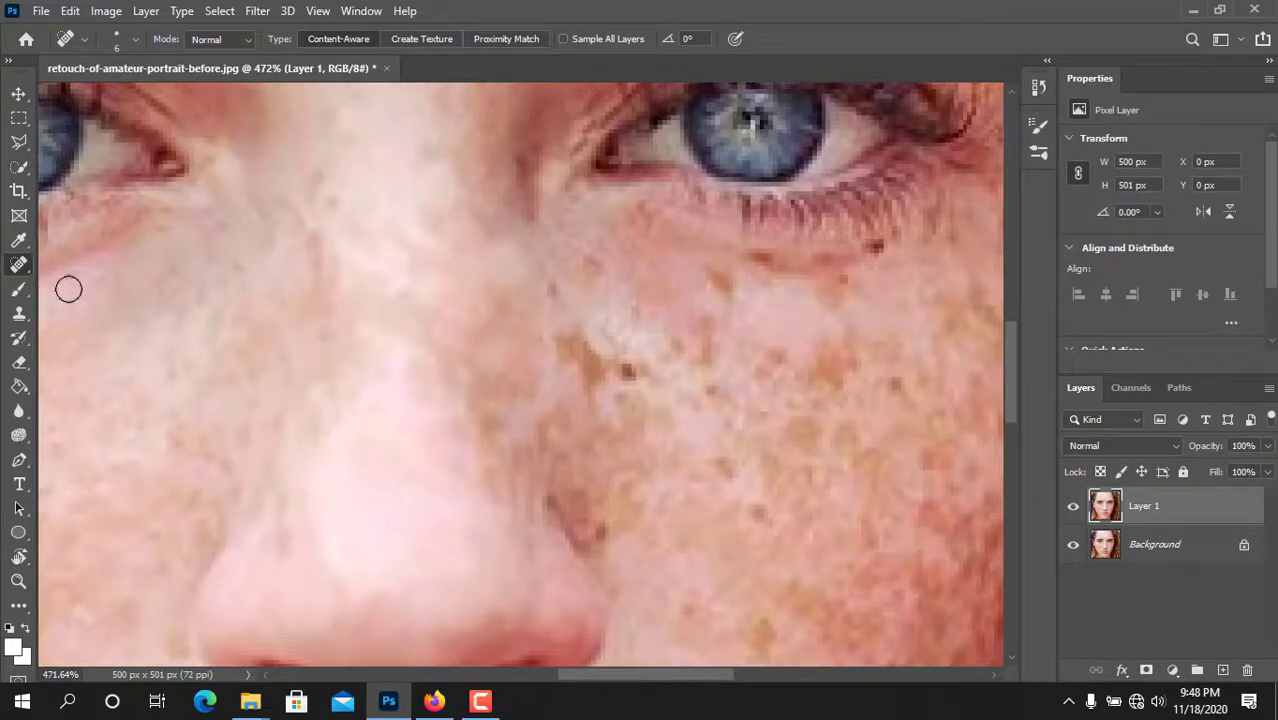
{"action": "scroll", "coordinate": [443, 164], "scroll_direction": "down", "scroll_amount": 1}
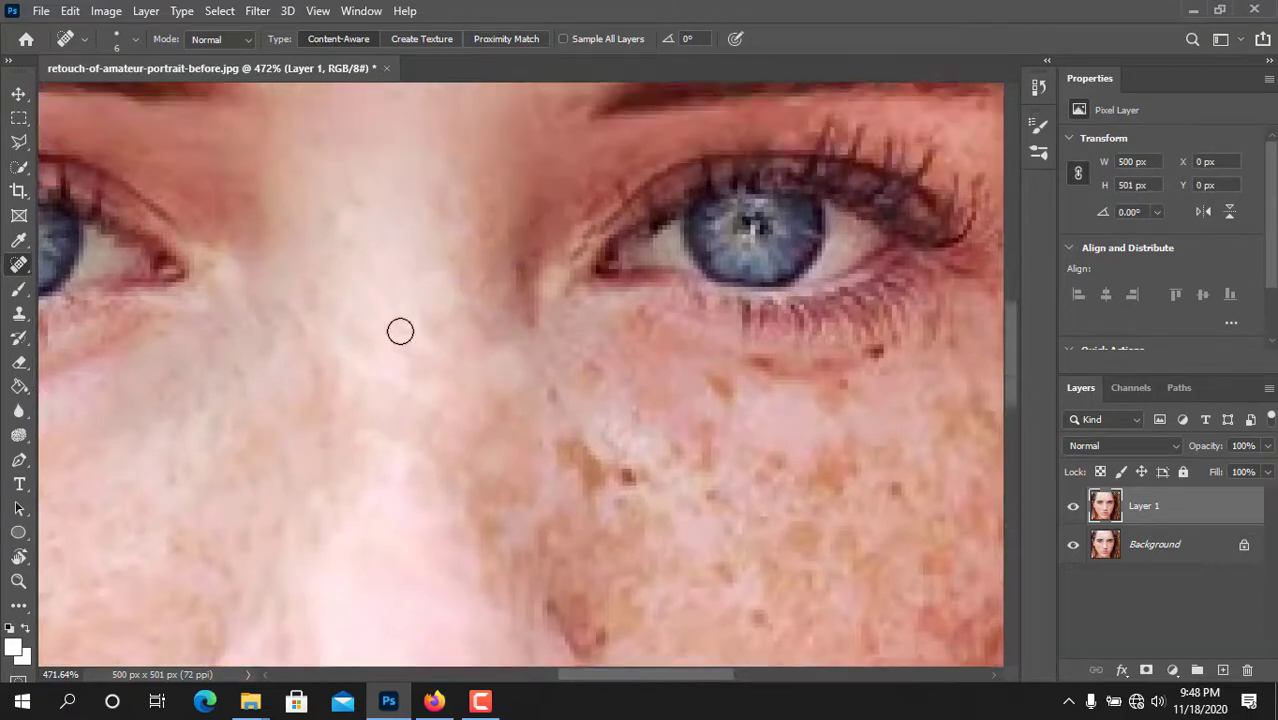
{"action": "scroll", "coordinate": [447, 379], "scroll_direction": "up", "scroll_amount": 4}
{"action": "right_click", "coordinate": [19, 264]}
{"action": "left_click", "coordinate": [96, 301]}
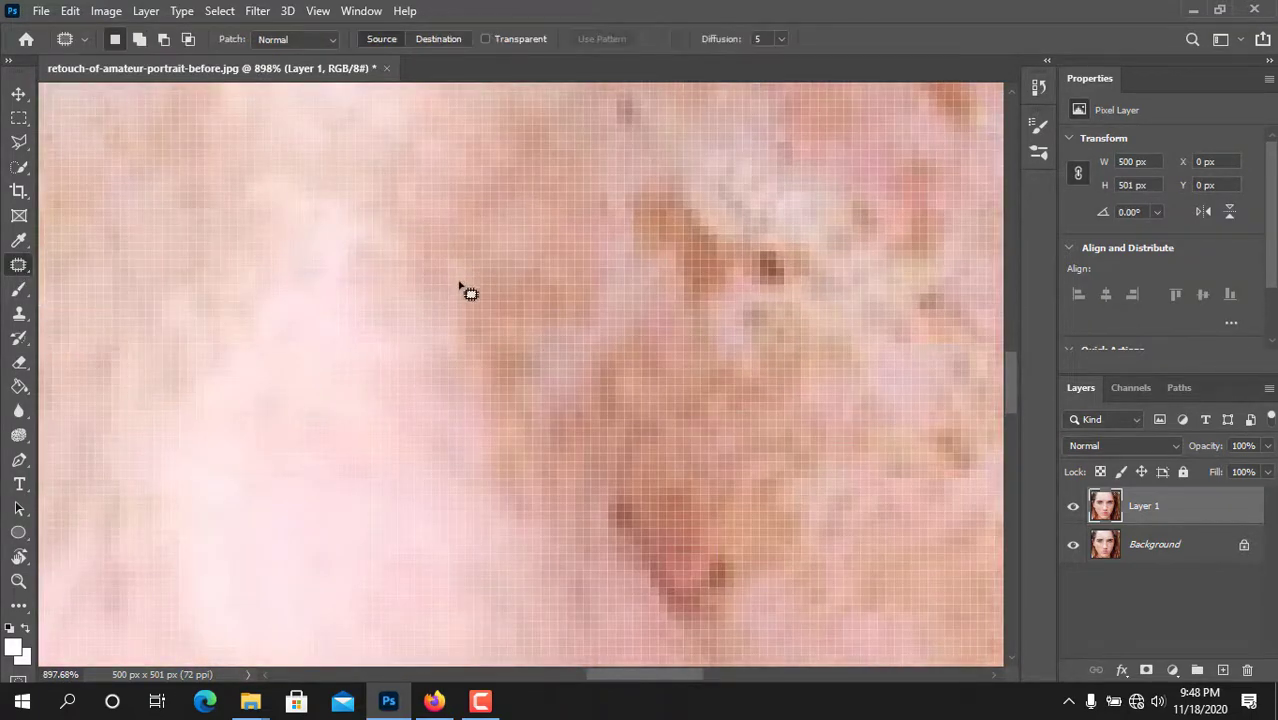
{"action": "left_click_drag", "start_coordinate": [476, 287], "coordinate": [398, 217]}
{"action": "left_click", "coordinate": [545, 425]}
{"action": "scroll", "coordinate": [458, 281], "scroll_direction": "up", "scroll_amount": 1}
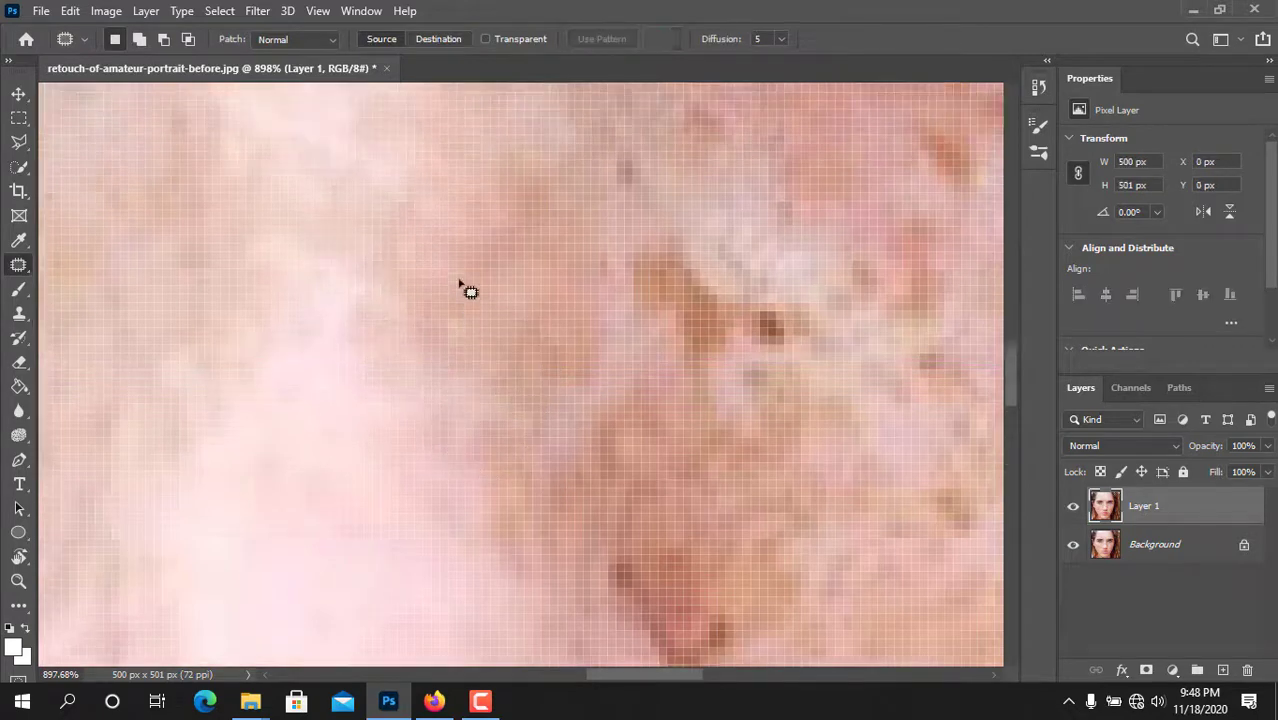
Step: Patch the dark red-brown blemish just above the right nostril wing with skin from the adjacent cheek
{"action": "scroll", "coordinate": [545, 487], "scroll_direction": "down", "scroll_amount": 3}
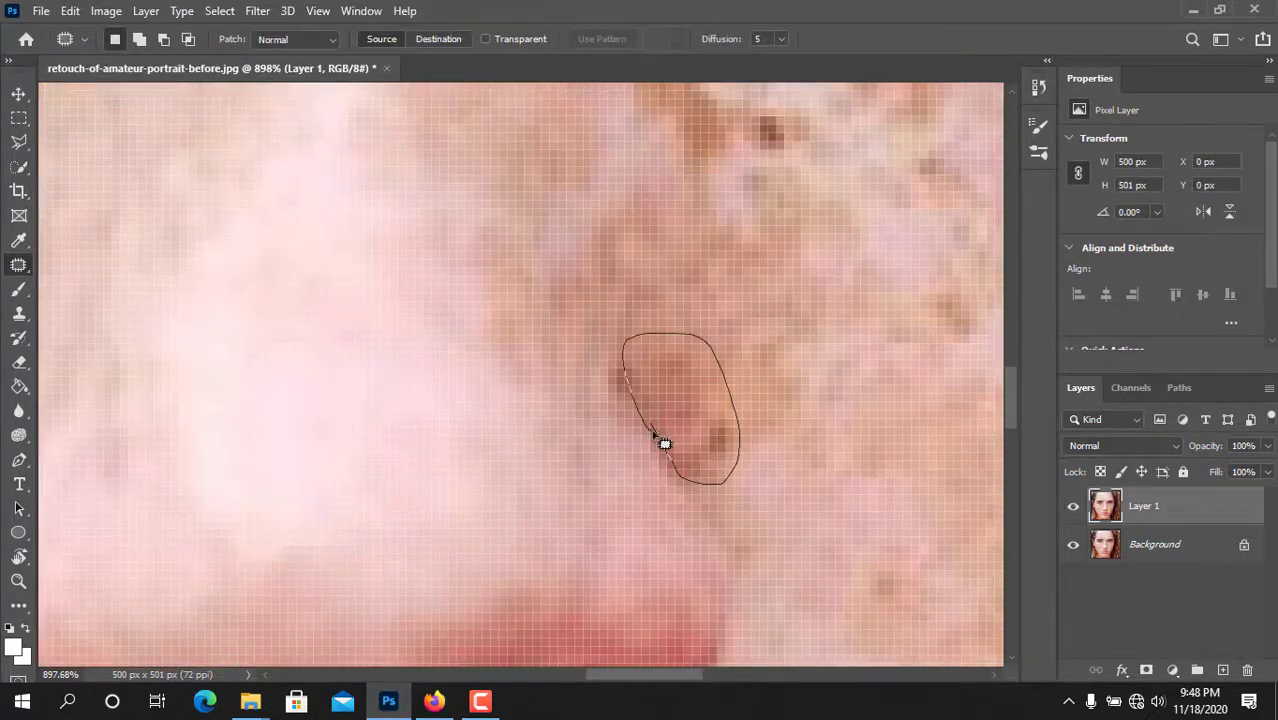
{"action": "left_click_drag", "start_coordinate": [653, 433], "coordinate": [652, 428]}
{"action": "left_click_drag", "start_coordinate": [680, 415], "coordinate": [836, 451]}
{"action": "left_click", "coordinate": [834, 454]}
{"action": "scroll", "coordinate": [810, 488], "scroll_direction": "down", "scroll_amount": 5}
{"action": "scroll", "coordinate": [693, 338], "scroll_direction": "up", "scroll_amount": 5}
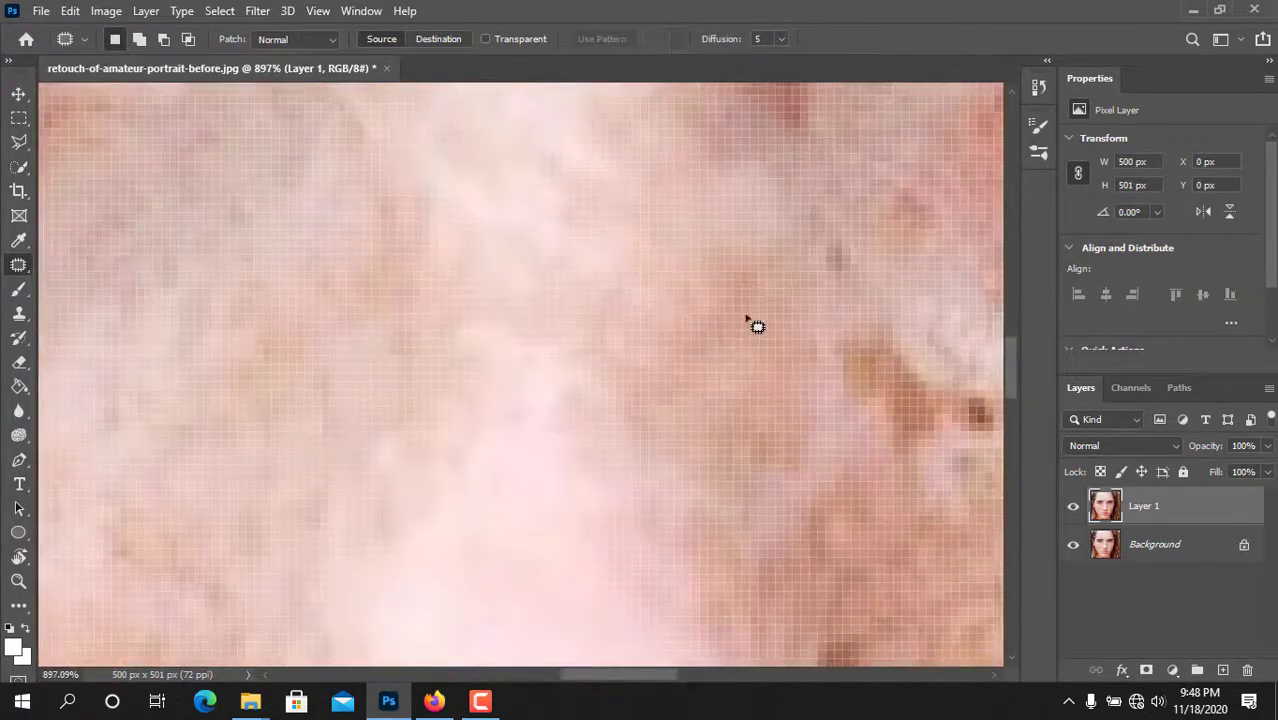
Step: Heal the brown freckles between the nose bridge and the right eye's inner corner with the Spot Healing Brush at size 8
{"action": "right_click", "coordinate": [18, 272]}
{"action": "left_click", "coordinate": [100, 264]}
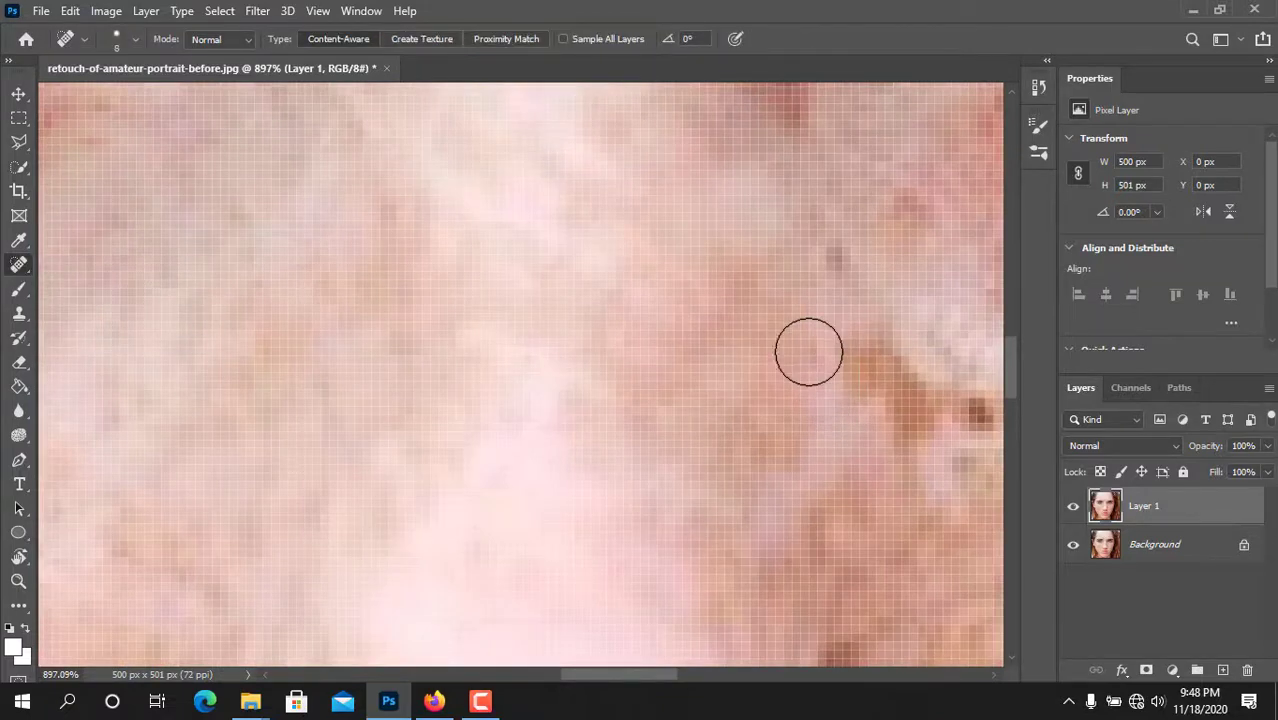
{"action": "scroll", "coordinate": [808, 351], "scroll_direction": "down", "scroll_amount": 5}
{"action": "scroll", "coordinate": [796, 377], "scroll_direction": "up", "scroll_amount": 5}
{"action": "mouse_move", "coordinate": [770, 400]}
{"action": "left_mouse_down"}
{"action": "mouse_move", "coordinate": [796, 402]}
{"action": "mouse_move", "coordinate": [765, 330]}
{"action": "mouse_move", "coordinate": [847, 377]}
{"action": "left_mouse_up"}
{"action": "scroll", "coordinate": [758, 424], "scroll_direction": "down", "scroll_amount": 4}
{"action": "scroll", "coordinate": [737, 428], "scroll_direction": "up", "scroll_amount": 4}
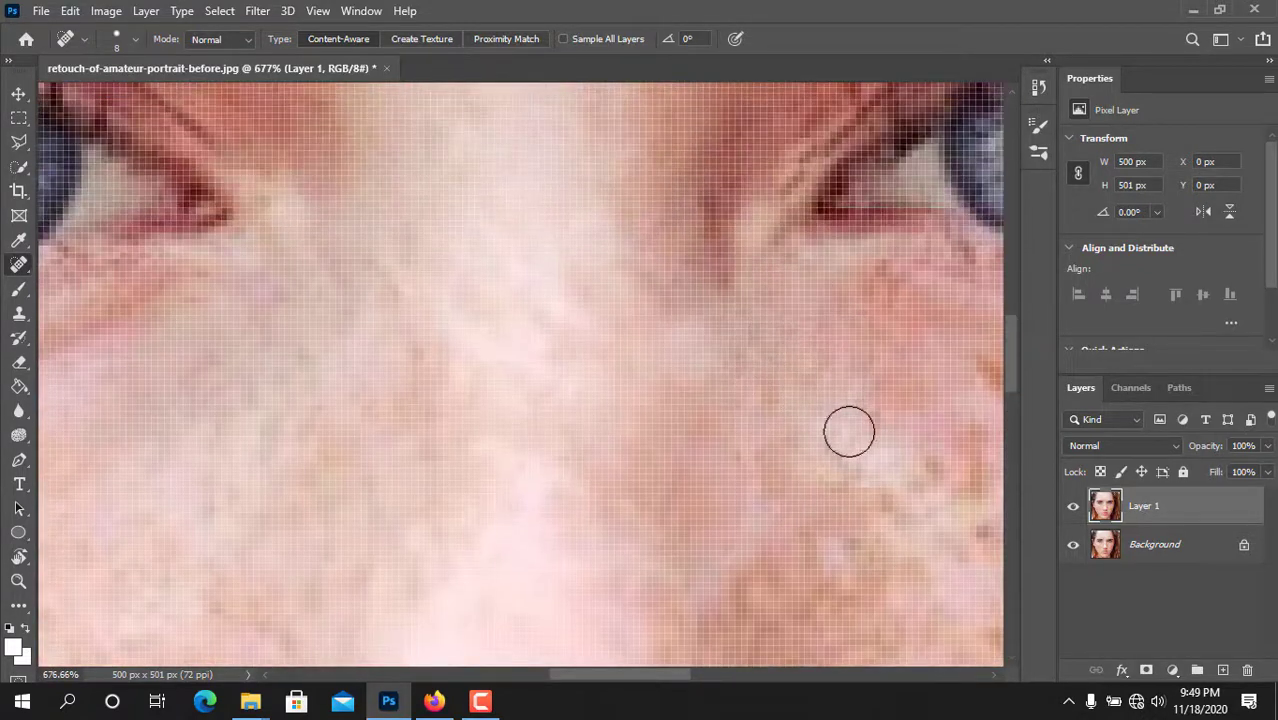
{"action": "scroll", "coordinate": [849, 431], "scroll_direction": "down", "scroll_amount": 4}
{"action": "scroll", "coordinate": [398, 442], "scroll_direction": "up", "scroll_amount": 4}
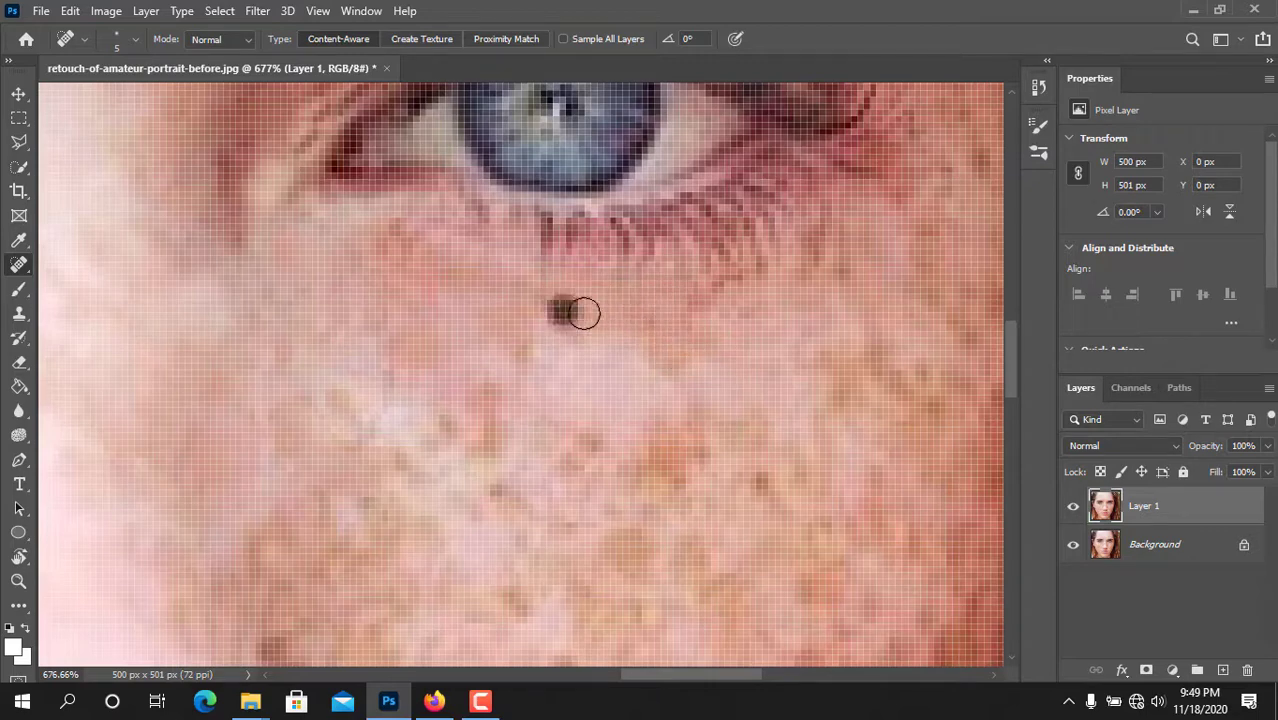
Step: Heal the freckles beneath the inner corner of the right eye and its lower lashes with the size 5 brush
{"action": "scroll", "coordinate": [507, 423], "scroll_direction": "down", "scroll_amount": 5}
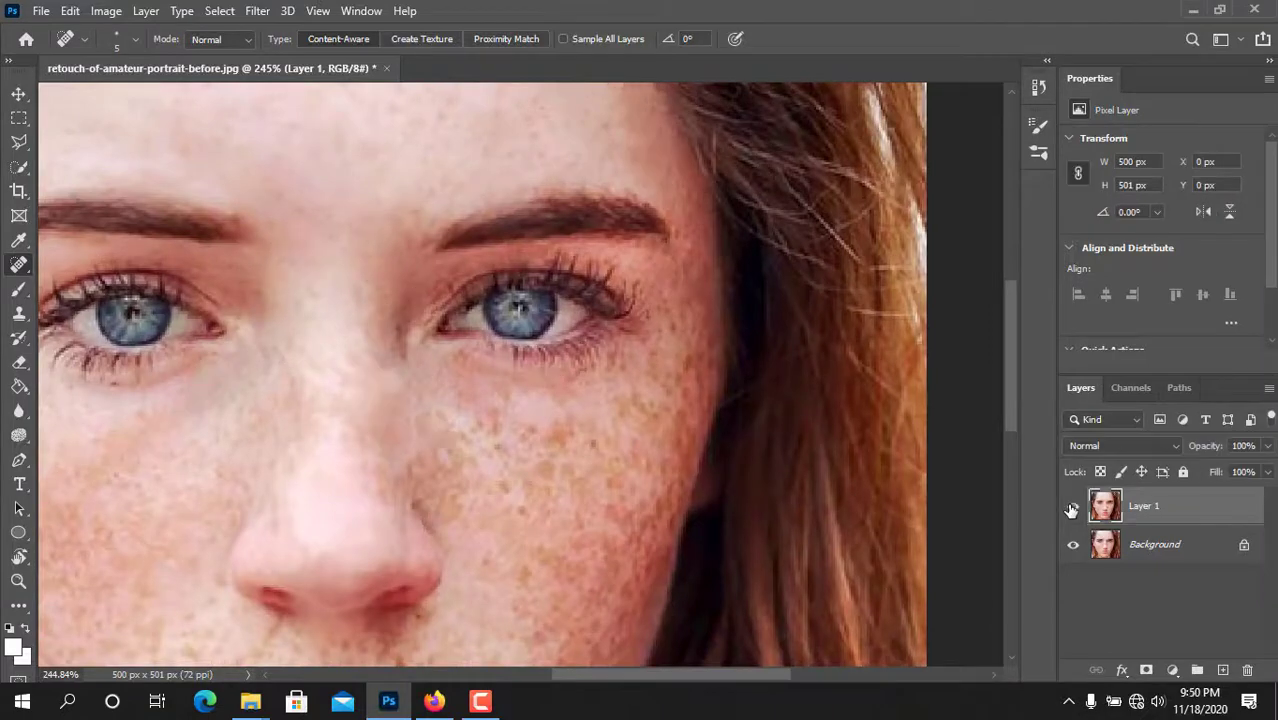
{"action": "scroll", "coordinate": [452, 378], "scroll_direction": "up", "scroll_amount": 6}
{"action": "left_click", "coordinate": [478, 310]}
{"action": "left_click", "coordinate": [450, 344]}
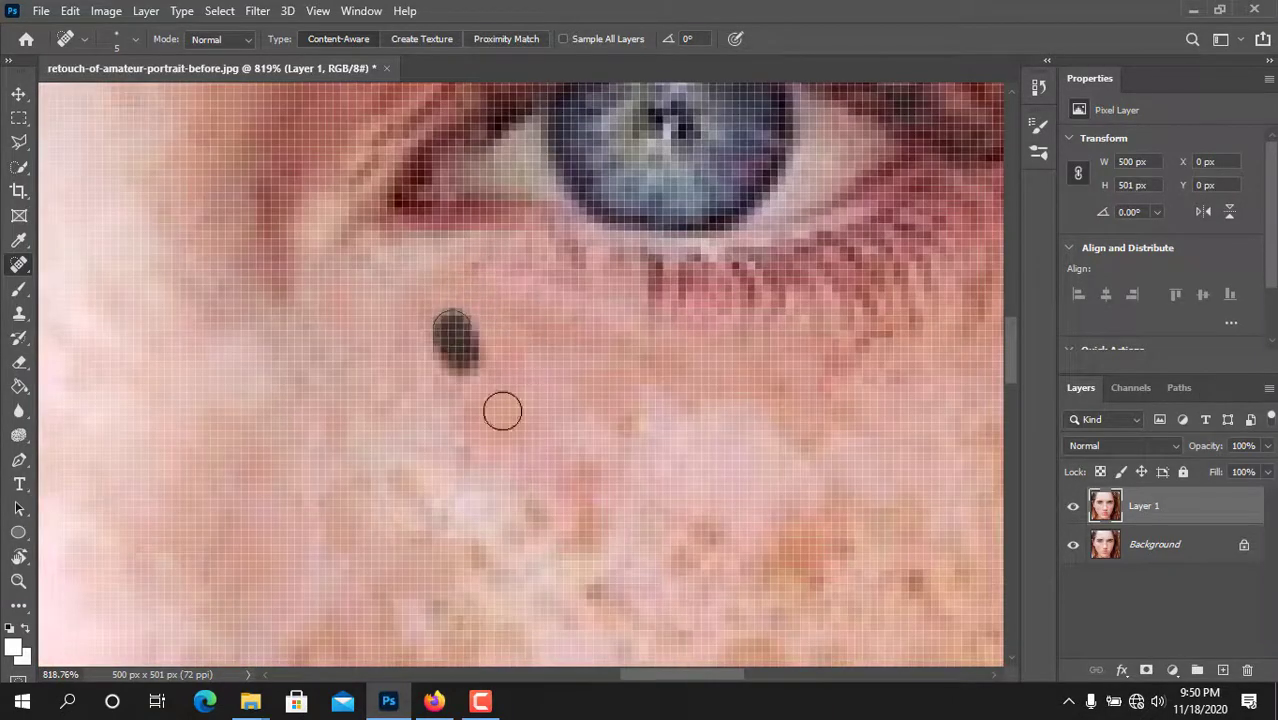
{"action": "left_click_drag", "start_coordinate": [655, 385], "coordinate": [563, 352]}
{"action": "left_click_drag", "start_coordinate": [884, 424], "coordinate": [354, 494]}
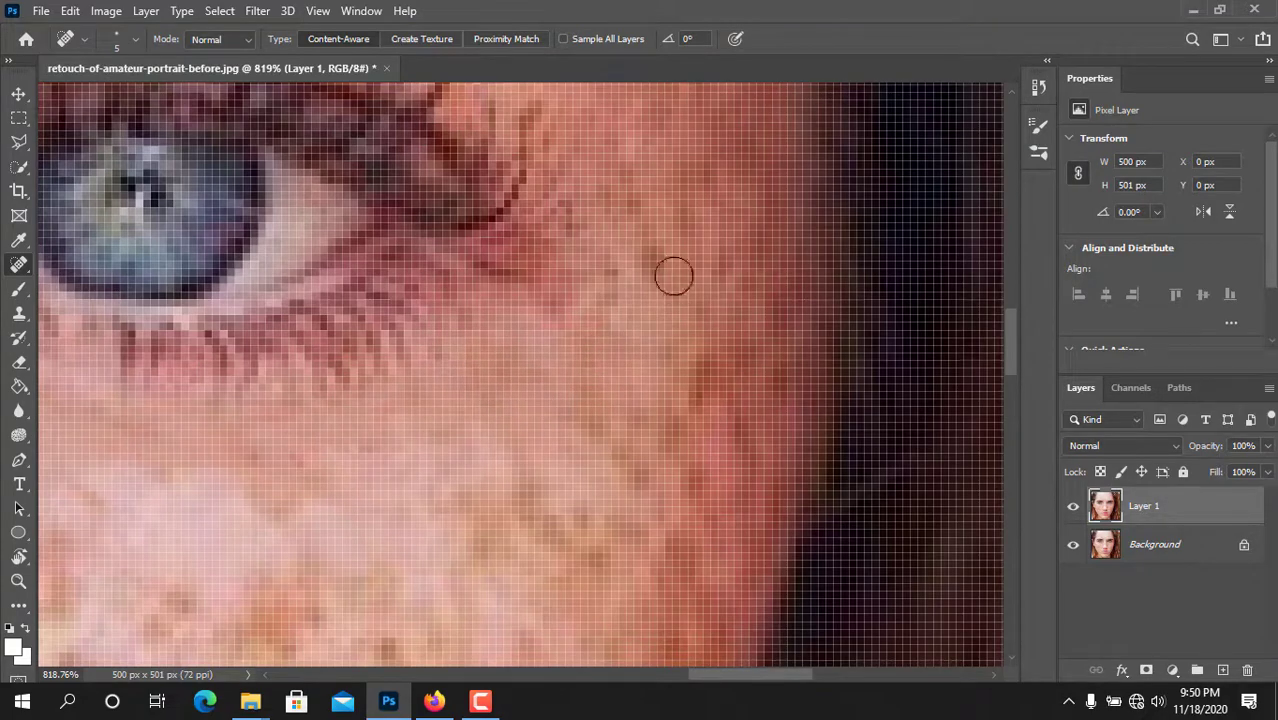
Step: Heal the freckles around the outer corner of the right eye and up the temple beside the eyebrow
{"action": "left_click_drag", "start_coordinate": [673, 274], "coordinate": [599, 448]}
{"action": "left_click_drag", "start_coordinate": [430, 212], "coordinate": [498, 272]}
{"action": "left_click_drag", "start_coordinate": [587, 205], "coordinate": [647, 279]}
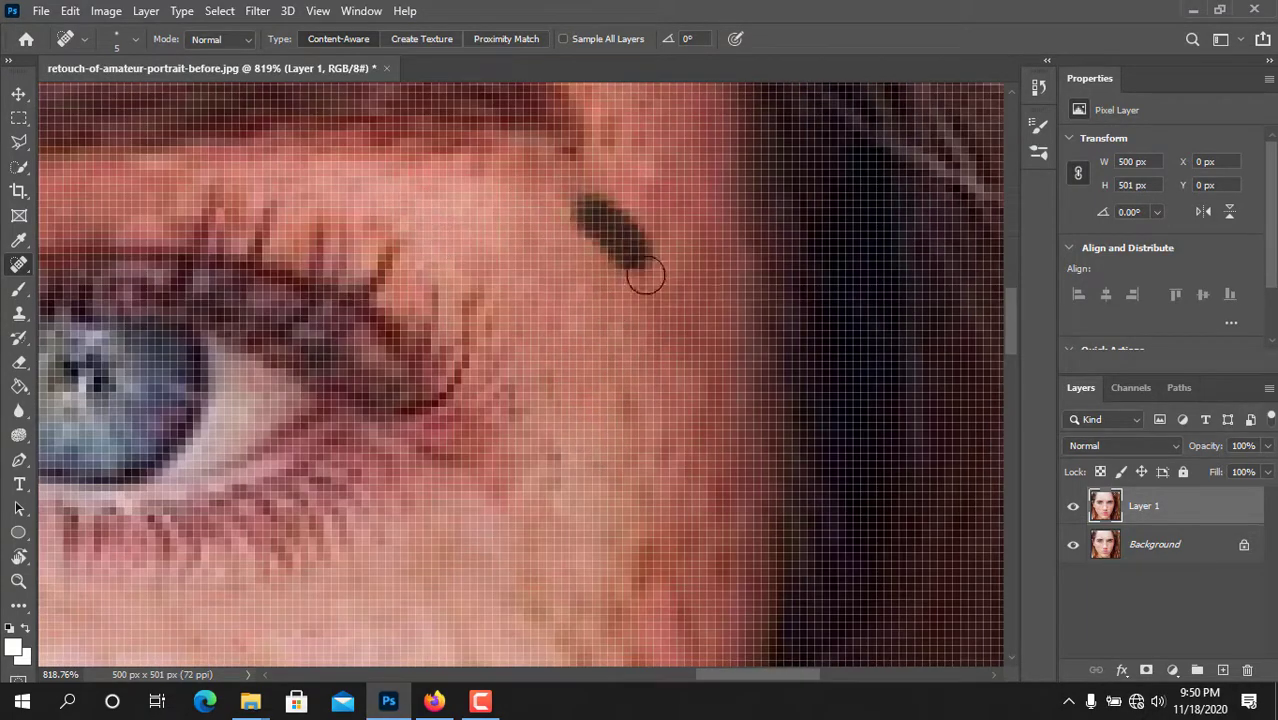
{"action": "left_click_drag", "start_coordinate": [634, 105], "coordinate": [698, 176]}
{"action": "mouse_move", "coordinate": [686, 286]}
{"action": "left_mouse_down"}
{"action": "mouse_move", "coordinate": [666, 540]}
{"action": "mouse_move", "coordinate": [675, 376]}
{"action": "left_mouse_up"}
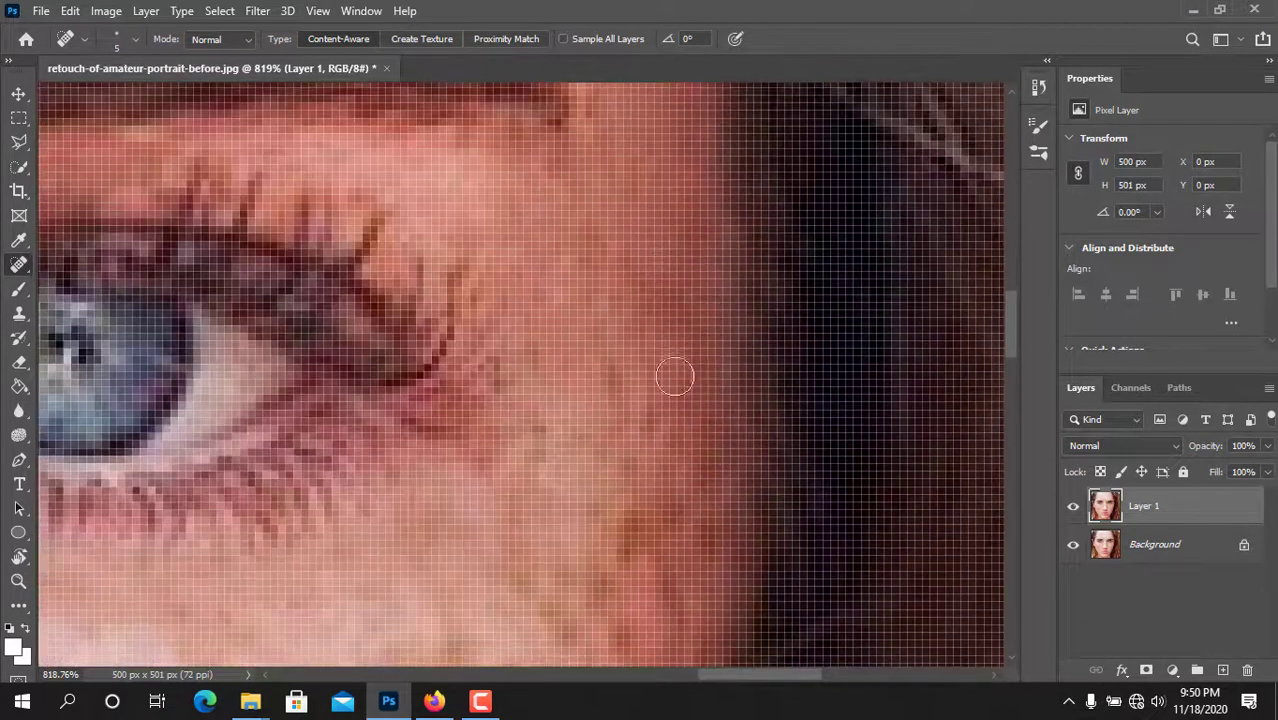
{"action": "left_click_drag", "start_coordinate": [586, 404], "coordinate": [579, 390]}
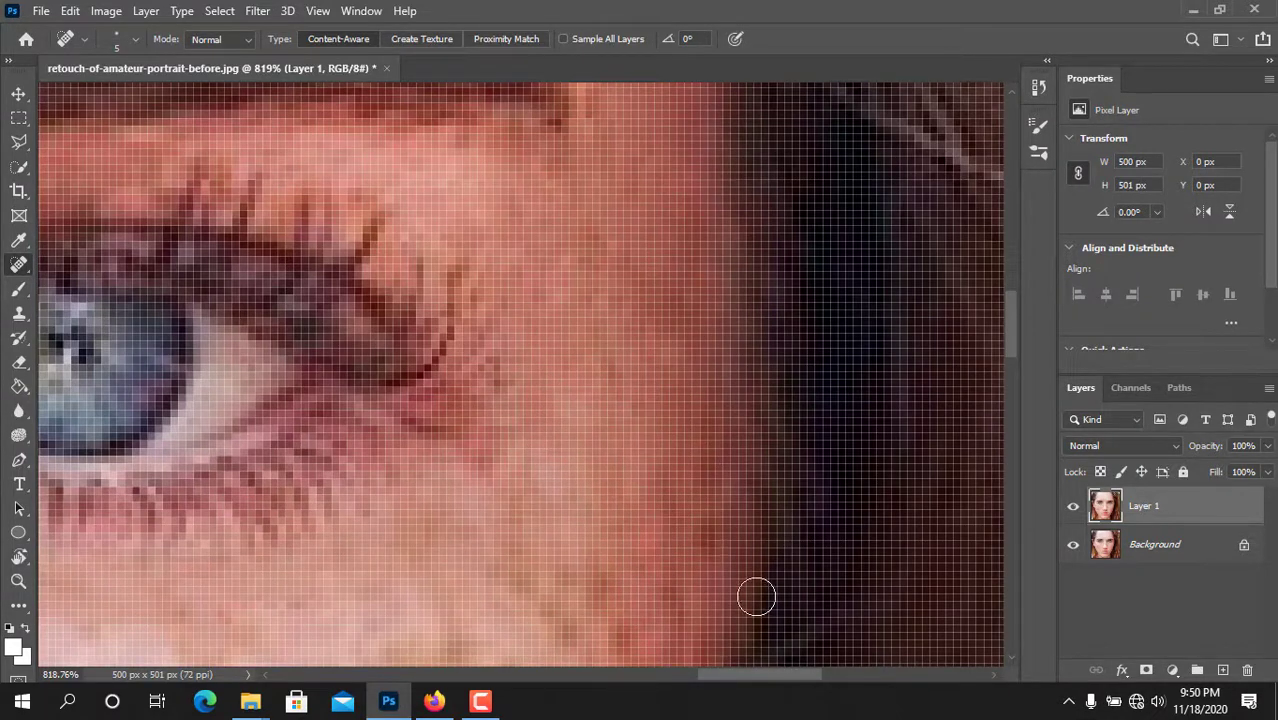
Step: Heal the brown freckles on the right cheek just below the outer corner of the eye
{"action": "scroll", "coordinate": [757, 597], "scroll_direction": "down", "scroll_amount": 4}
{"action": "left_click_drag", "start_coordinate": [514, 341], "coordinate": [565, 402]}
{"action": "left_click_drag", "start_coordinate": [652, 340], "coordinate": [680, 410]}
{"action": "left_click_drag", "start_coordinate": [595, 488], "coordinate": [608, 532]}
{"action": "left_click_drag", "start_coordinate": [403, 432], "coordinate": [411, 480]}
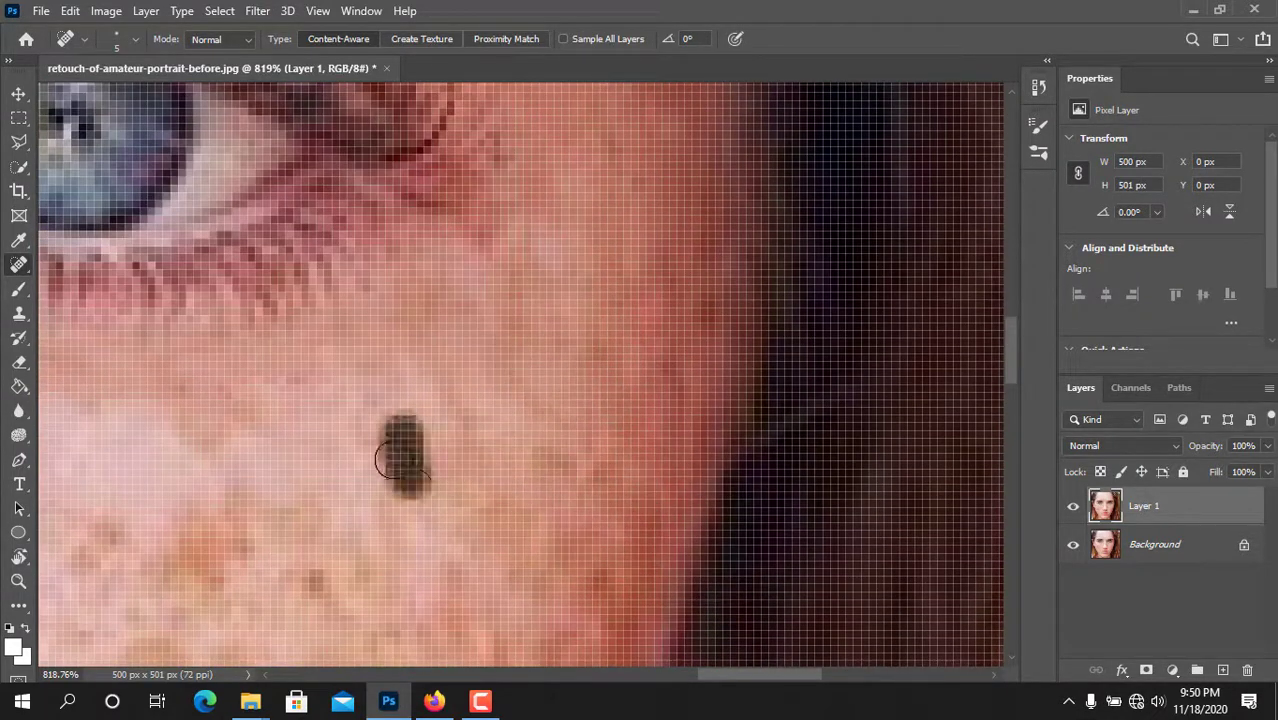
Step: Heal the freckles along the outer edge of the right cheek and toggle Layer 1 to compare with the original
{"action": "left_click_drag", "start_coordinate": [489, 474], "coordinate": [499, 542]}
{"action": "left_click_drag", "start_coordinate": [546, 442], "coordinate": [578, 470]}
{"action": "left_click_drag", "start_coordinate": [611, 574], "coordinate": [637, 632]}
{"action": "left_click", "coordinate": [693, 250]}
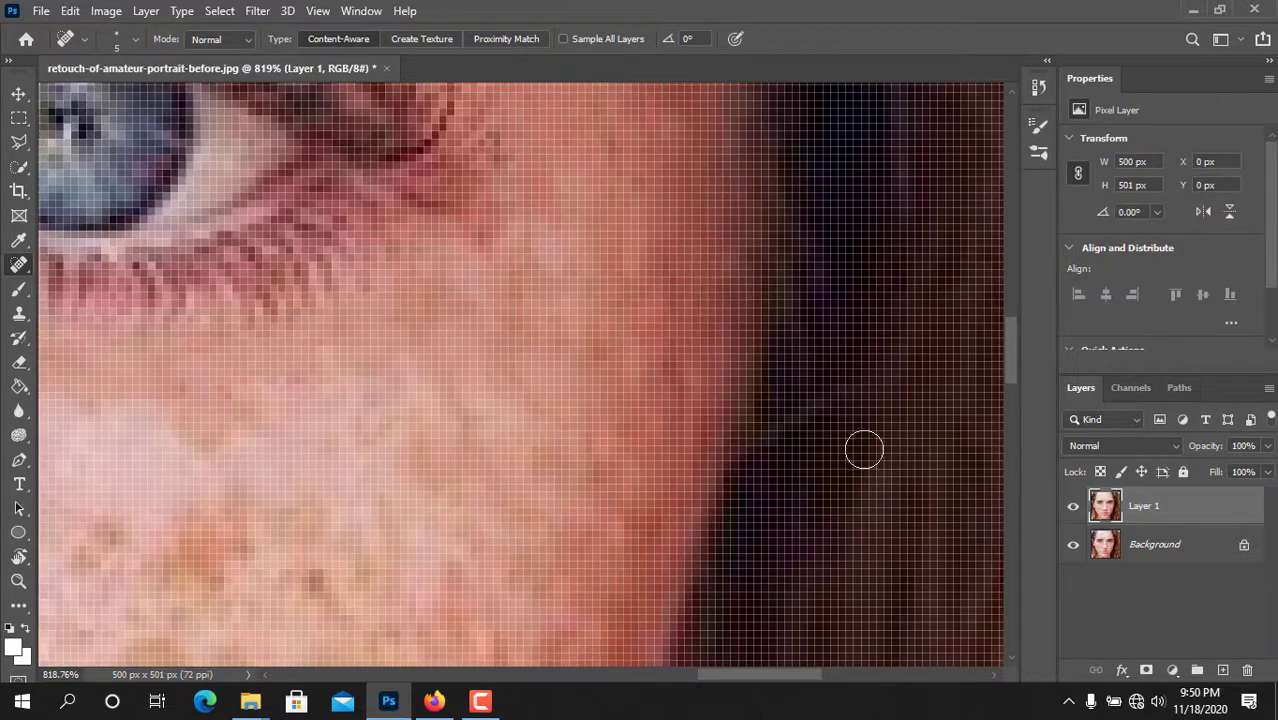
{"action": "left_click", "coordinate": [1075, 509]}
{"action": "left_click", "coordinate": [1075, 509]}
Step: Heal the brown freckles on the inner right cheek between the lower eyelid and the nose
{"action": "mouse_move", "coordinate": [409, 580]}
{"action": "left_mouse_down"}
{"action": "mouse_move", "coordinate": [774, 315]}
{"action": "mouse_move", "coordinate": [654, 338]}
{"action": "left_mouse_up"}
{"action": "left_click_drag", "start_coordinate": [636, 293], "coordinate": [563, 330]}
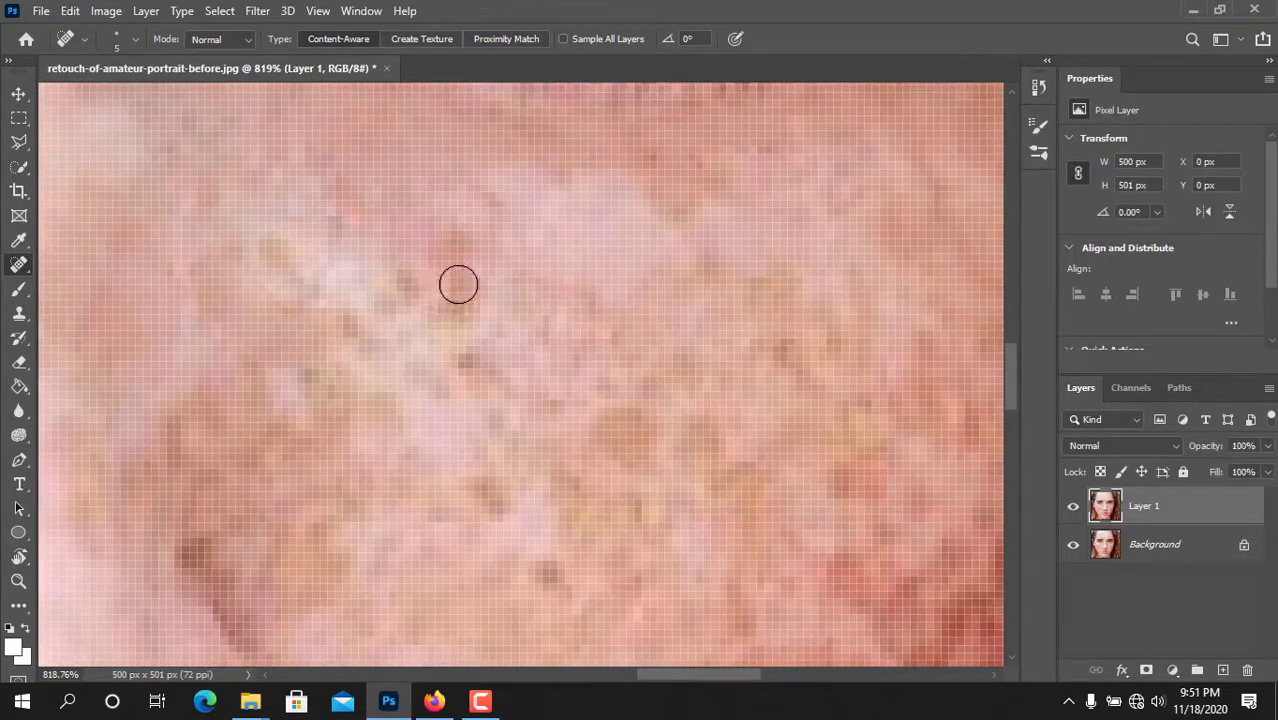
{"action": "left_click_drag", "start_coordinate": [456, 296], "coordinate": [455, 249]}
{"action": "left_click_drag", "start_coordinate": [492, 237], "coordinate": [454, 237]}
{"action": "left_click", "coordinate": [336, 280]}
Step: Heal the small spot on the outer left cheek near the ear
{"action": "scroll", "coordinate": [550, 360], "scroll_direction": "down", "scroll_amount": 10}
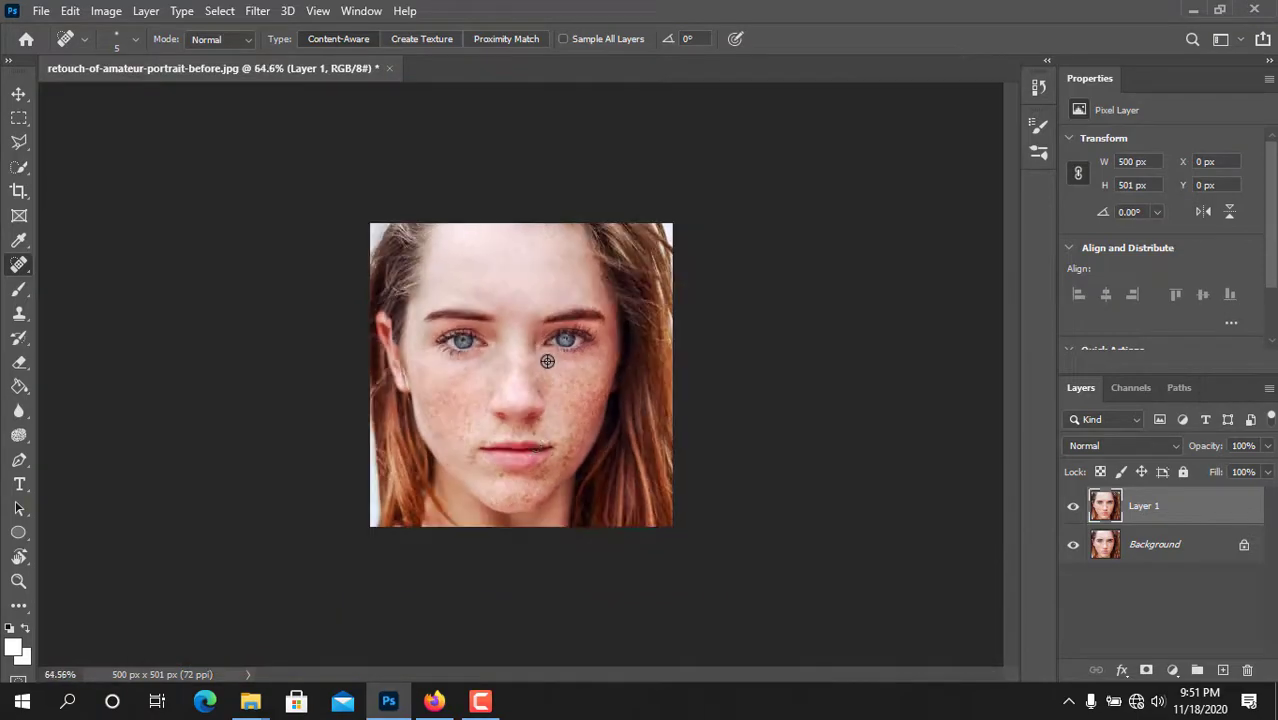
{"action": "scroll", "coordinate": [547, 361], "scroll_direction": "up", "scroll_amount": 10}
{"action": "left_click", "coordinate": [203, 266]}
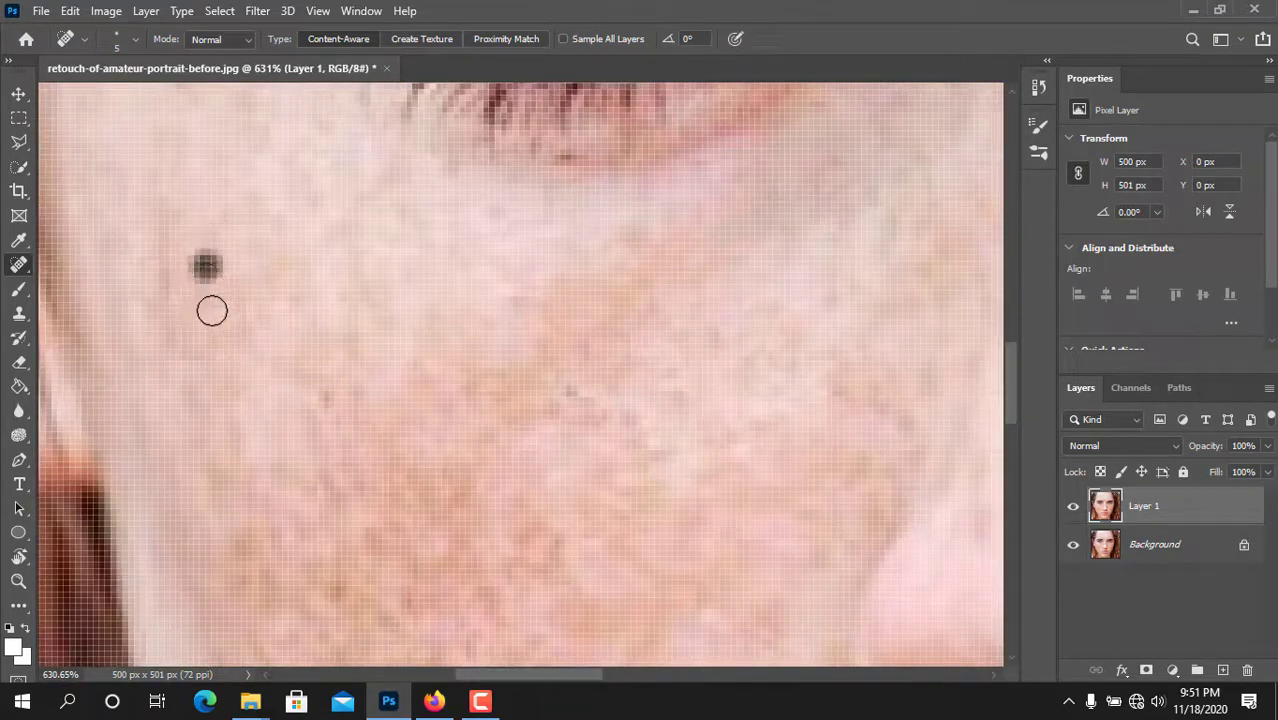
{"action": "scroll", "coordinate": [545, 318], "scroll_direction": "down", "scroll_amount": 6}
Step: Patch the orange-brown area below the left eye with lighter cheek skin using the Patch Tool
{"action": "right_click", "coordinate": [18, 264]}
{"action": "left_click", "coordinate": [90, 300]}
{"action": "scroll", "coordinate": [714, 272], "scroll_direction": "up", "scroll_amount": 6}
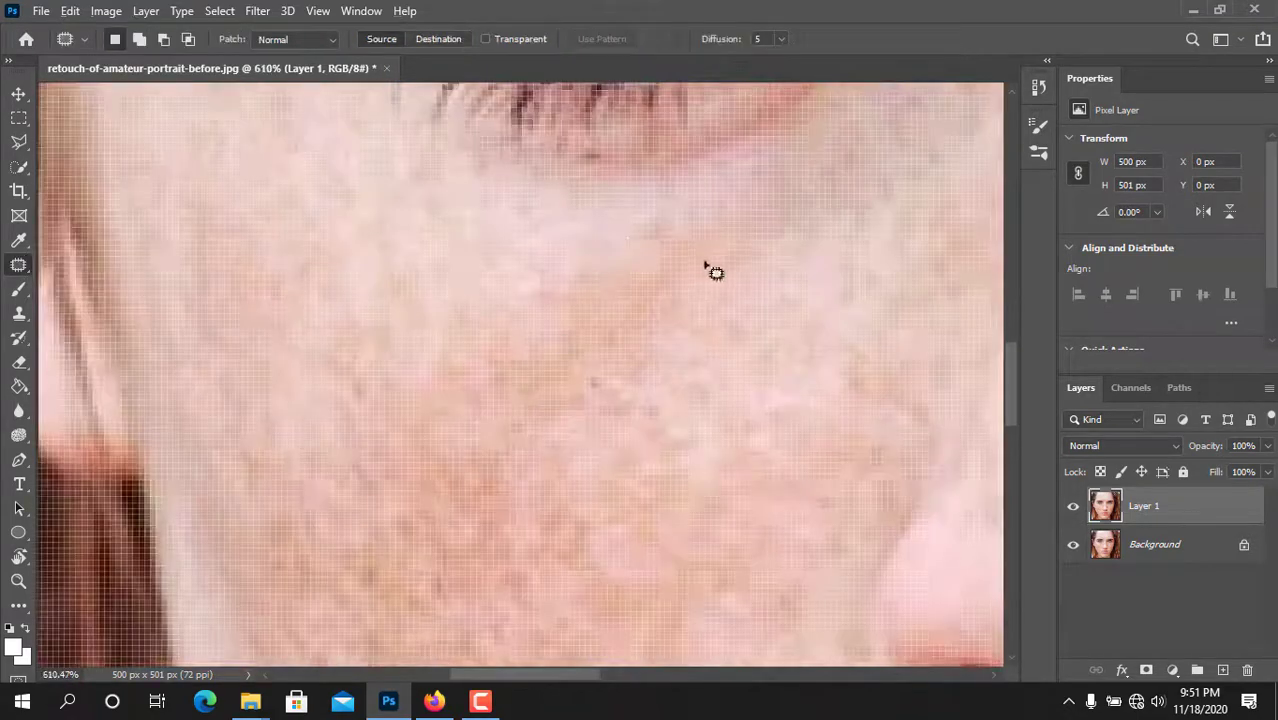
{"action": "left_click_drag", "start_coordinate": [703, 332], "coordinate": [640, 236]}
{"action": "left_click_drag", "start_coordinate": [610, 275], "coordinate": [368, 264]}
{"action": "key", "text": "ctrl+d"}
{"action": "scroll", "coordinate": [619, 380], "scroll_direction": "down", "scroll_amount": 4}
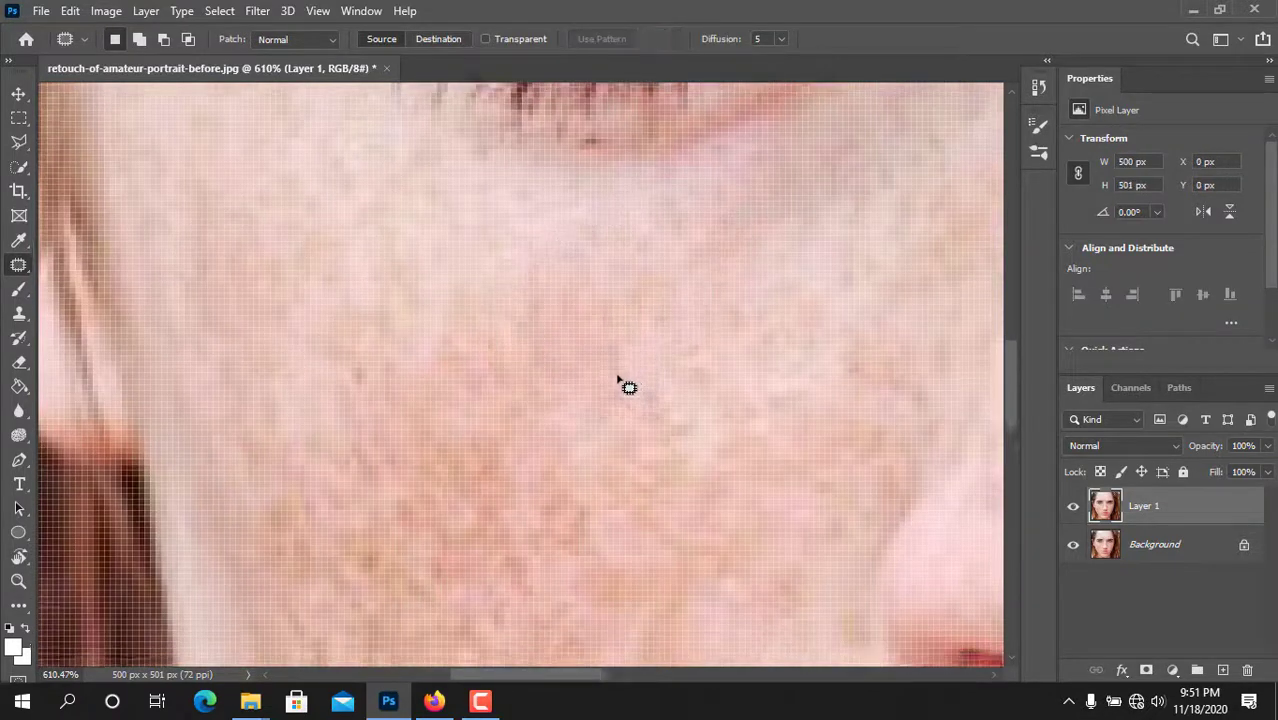
Step: Patch the small outer left cheek spot and the larger freckled area beside it, then deselect
{"action": "scroll", "coordinate": [448, 414], "scroll_direction": "up", "scroll_amount": 4}
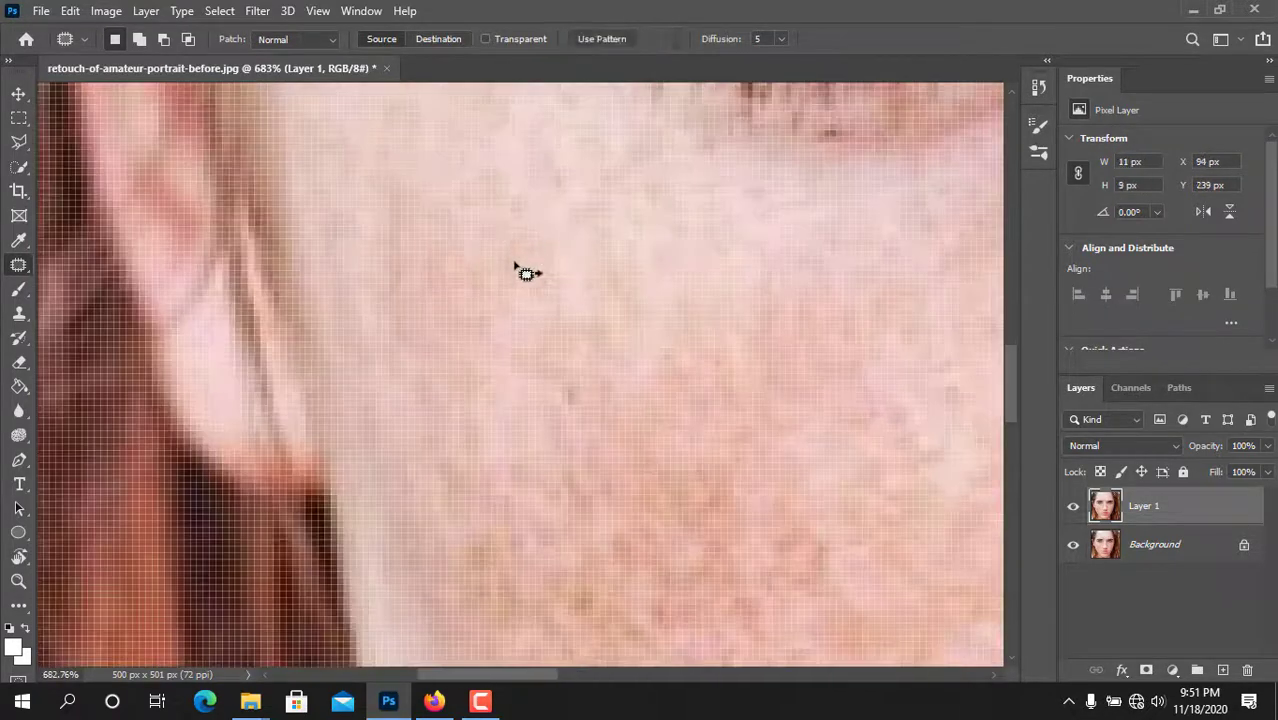
{"action": "left_click_drag", "start_coordinate": [515, 266], "coordinate": [560, 280]}
{"action": "scroll", "coordinate": [706, 462], "scroll_direction": "down", "scroll_amount": 2}
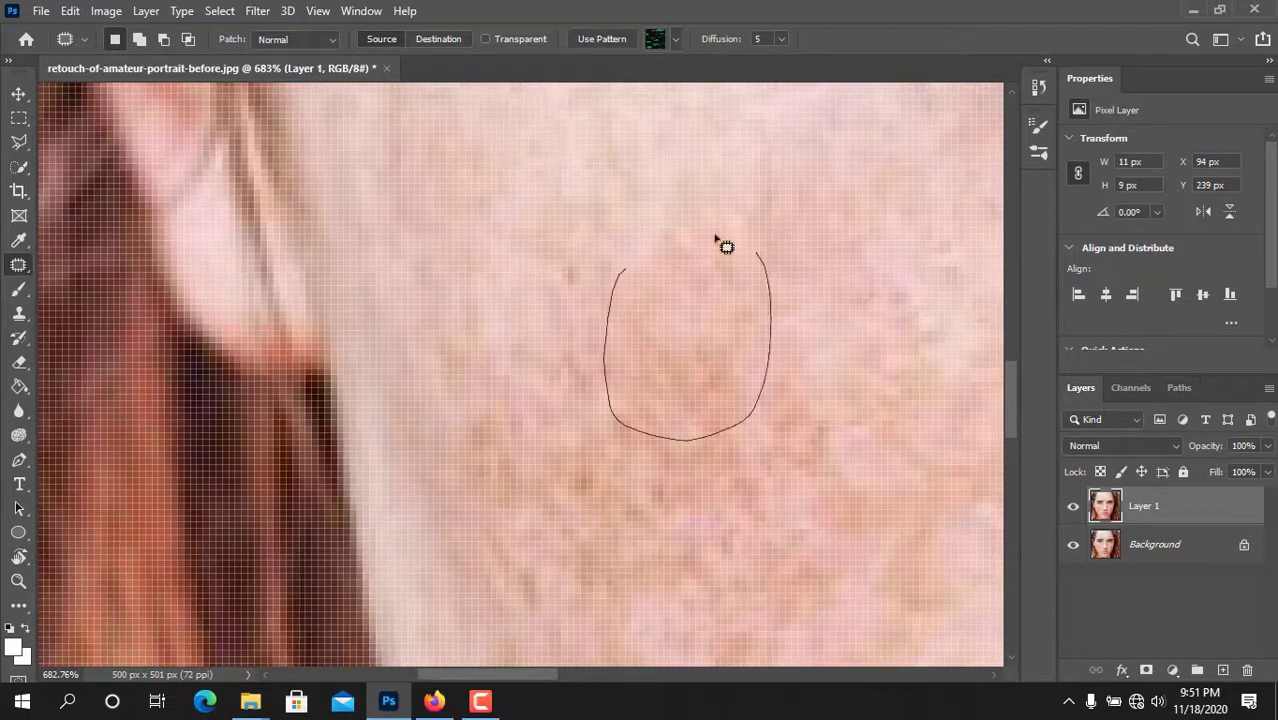
{"action": "left_click_drag", "start_coordinate": [715, 236], "coordinate": [634, 260]}
{"action": "scroll", "coordinate": [702, 451], "scroll_direction": "up", "scroll_amount": 2}
{"action": "left_click_drag", "start_coordinate": [702, 451], "coordinate": [708, 428]}
{"action": "key", "text": "ctrl+d"}
Step: Patch the brown freckled skin on the outer left cheek below the earlobe with cleaner skin from above
{"action": "scroll", "coordinate": [491, 442], "scroll_direction": "down", "scroll_amount": 4}
{"action": "mouse_move", "coordinate": [464, 266]}
{"action": "left_mouse_down"}
{"action": "mouse_move", "coordinate": [635, 282]}
{"action": "mouse_move", "coordinate": [472, 256]}
{"action": "left_mouse_up"}
{"action": "scroll", "coordinate": [556, 440], "scroll_direction": "up", "scroll_amount": 2}
{"action": "left_click_drag", "start_coordinate": [556, 452], "coordinate": [588, 422]}
{"action": "left_click_drag", "start_coordinate": [588, 202], "coordinate": [641, 232]}
{"action": "key", "text": "ctrl+d"}
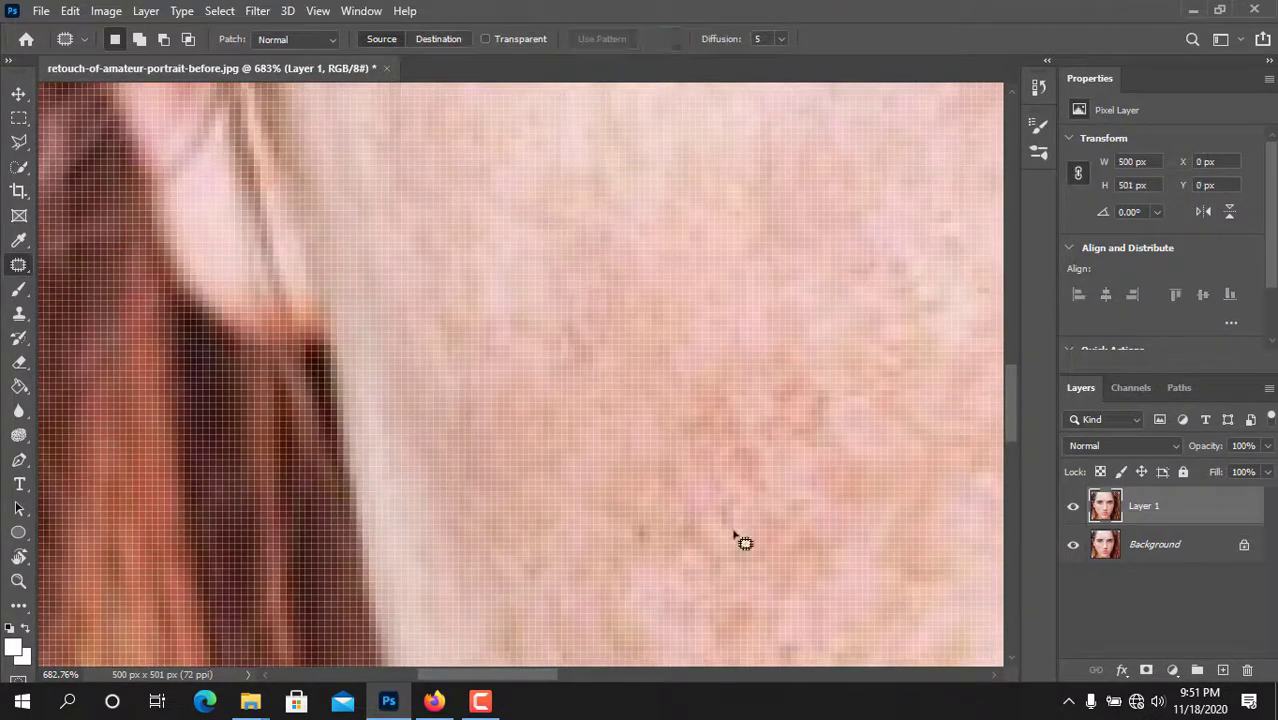
Step: Patch the remaining small marks near the outer edge of the left cheek, including an area about 10 by 9 px
{"action": "scroll", "coordinate": [735, 535], "scroll_direction": "down", "scroll_amount": 1}
{"action": "left_click_drag", "start_coordinate": [554, 275], "coordinate": [582, 270]}
{"action": "scroll", "coordinate": [538, 342], "scroll_direction": "up", "scroll_amount": 3}
{"action": "left_click_drag", "start_coordinate": [562, 425], "coordinate": [525, 233]}
{"action": "scroll", "coordinate": [476, 340], "scroll_direction": "down", "scroll_amount": 2}
{"action": "left_click_drag", "start_coordinate": [474, 340], "coordinate": [482, 350]}
{"action": "left_click_drag", "start_coordinate": [456, 325], "coordinate": [458, 235]}
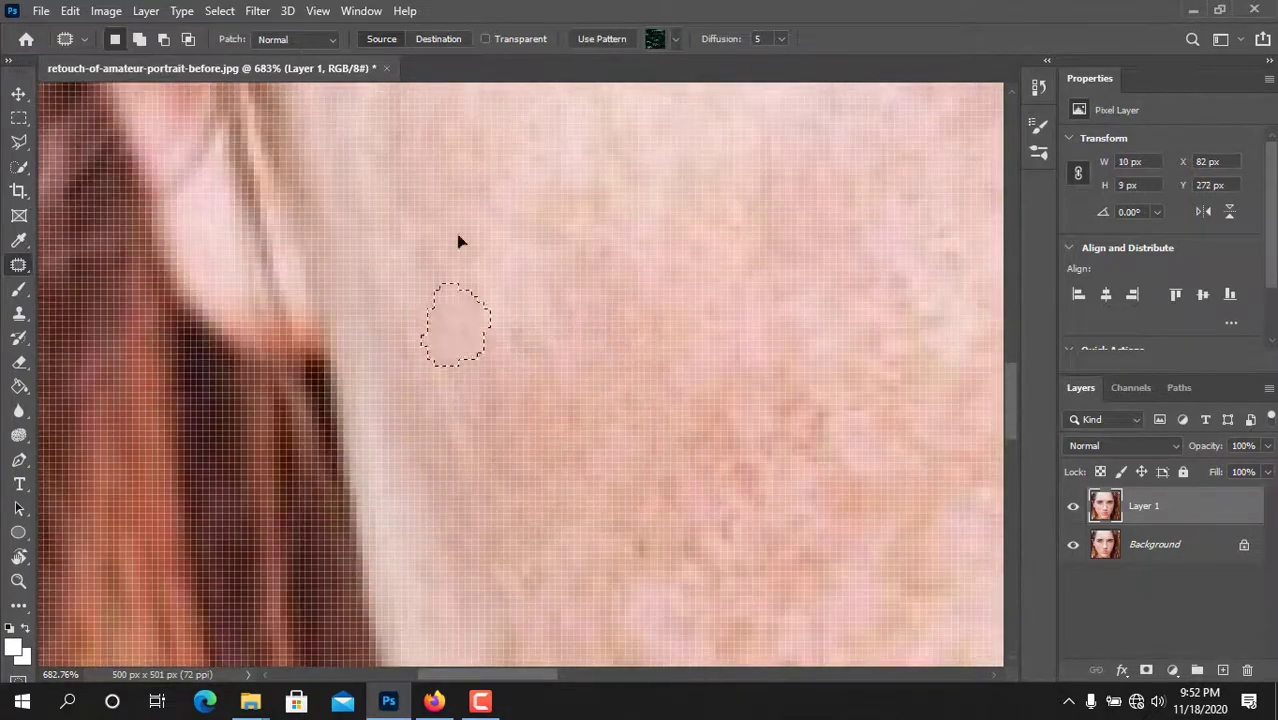
{"action": "scroll", "coordinate": [458, 240], "scroll_direction": "up", "scroll_amount": 3}
{"action": "key", "text": "ctrl+d"}
Step: Patch a freckled area about 41 by 27 px in the middle of the left cheek
{"action": "scroll", "coordinate": [513, 474], "scroll_direction": "down", "scroll_amount": 5}
{"action": "scroll", "coordinate": [381, 494], "scroll_direction": "up", "scroll_amount": 5}
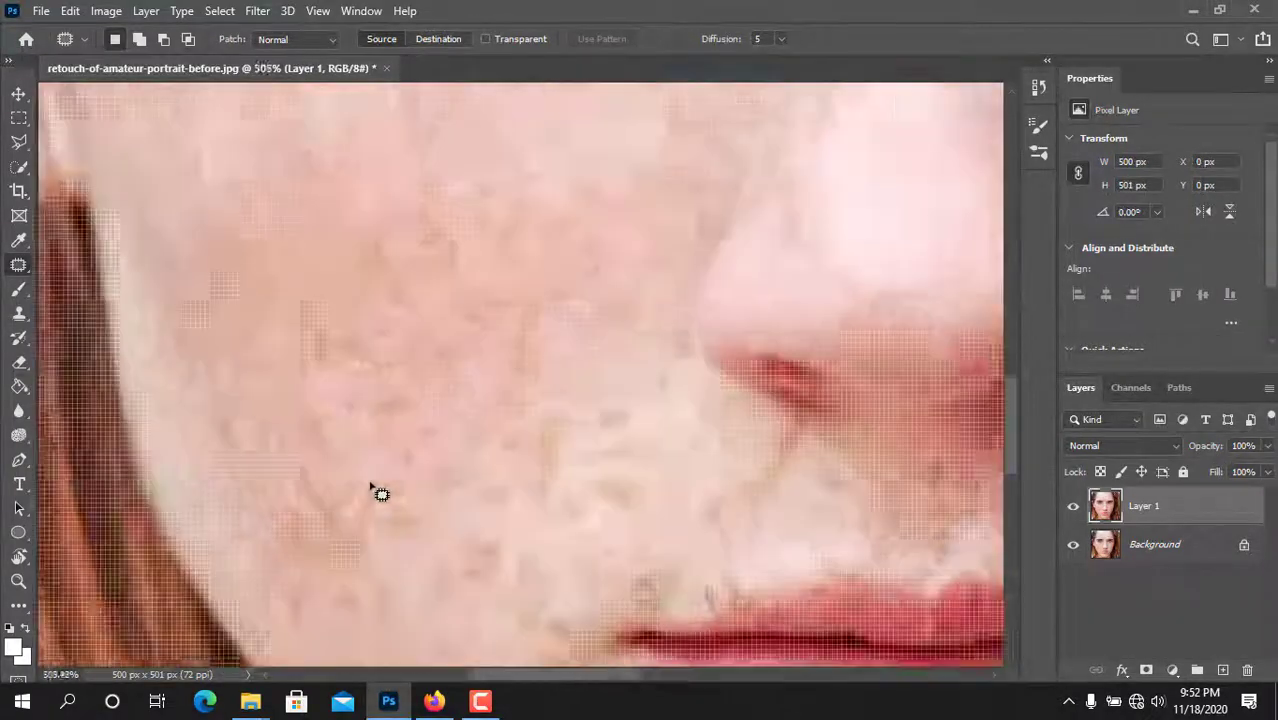
{"action": "scroll", "coordinate": [381, 494], "scroll_direction": "down", "scroll_amount": 3}
{"action": "left_click_drag", "start_coordinate": [382, 297], "coordinate": [386, 298]}
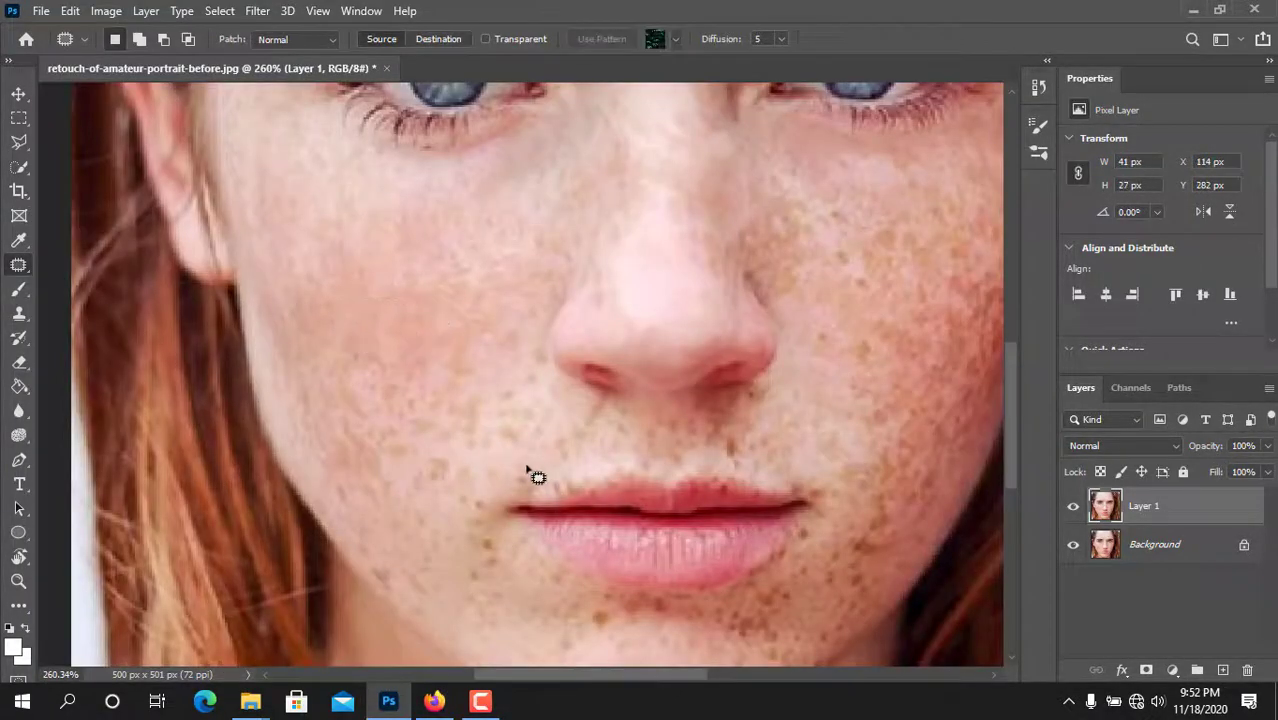
Step: Patch the freckles on the lower left cheek near the jawline and clear the selection
{"action": "scroll", "coordinate": [376, 413], "scroll_direction": "up", "scroll_amount": 3}
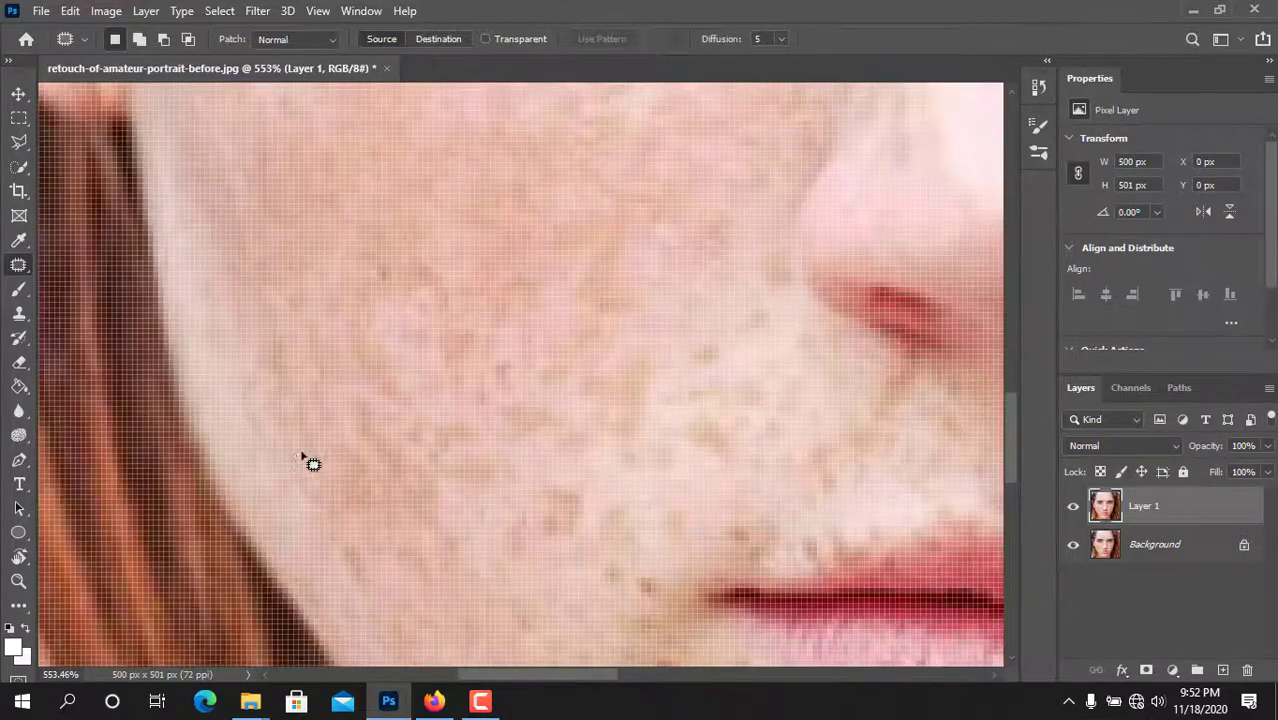
{"action": "left_click_drag", "start_coordinate": [304, 453], "coordinate": [318, 424]}
{"action": "left_click_drag", "start_coordinate": [393, 492], "coordinate": [604, 522]}
{"action": "key", "text": "ctrl+d"}
{"action": "scroll", "coordinate": [514, 442], "scroll_direction": "up", "scroll_amount": 1}
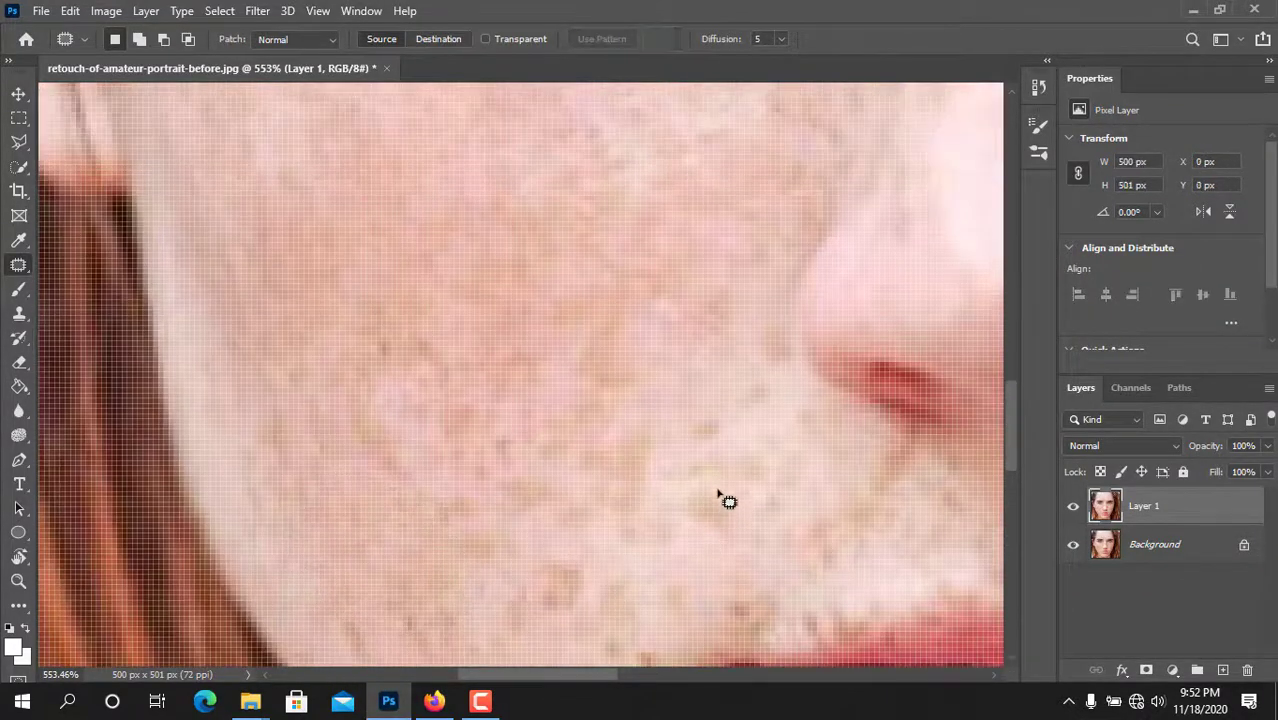
Step: Patch the freckles on the inner left cheek between the nostril and the mouth corner
{"action": "left_click_drag", "start_coordinate": [717, 491], "coordinate": [718, 494]}
{"action": "left_click_drag", "start_coordinate": [707, 516], "coordinate": [832, 533]}
{"action": "key", "text": "ctrl+d"}
{"action": "mouse_move", "coordinate": [686, 430]}
{"action": "left_mouse_down"}
{"action": "mouse_move", "coordinate": [763, 454]}
{"action": "mouse_move", "coordinate": [774, 388]}
{"action": "left_mouse_up"}
{"action": "key", "text": "ctrl+d"}
{"action": "left_click_drag", "start_coordinate": [757, 416], "coordinate": [776, 474]}
{"action": "key", "text": "ctrl+d"}
Step: Toggle Layer 1's visibility at full-face and close-up views to compare the patched left cheek with the original
{"action": "scroll", "coordinate": [682, 480], "scroll_direction": "down", "scroll_amount": 7}
{"action": "left_click", "coordinate": [1073, 507]}
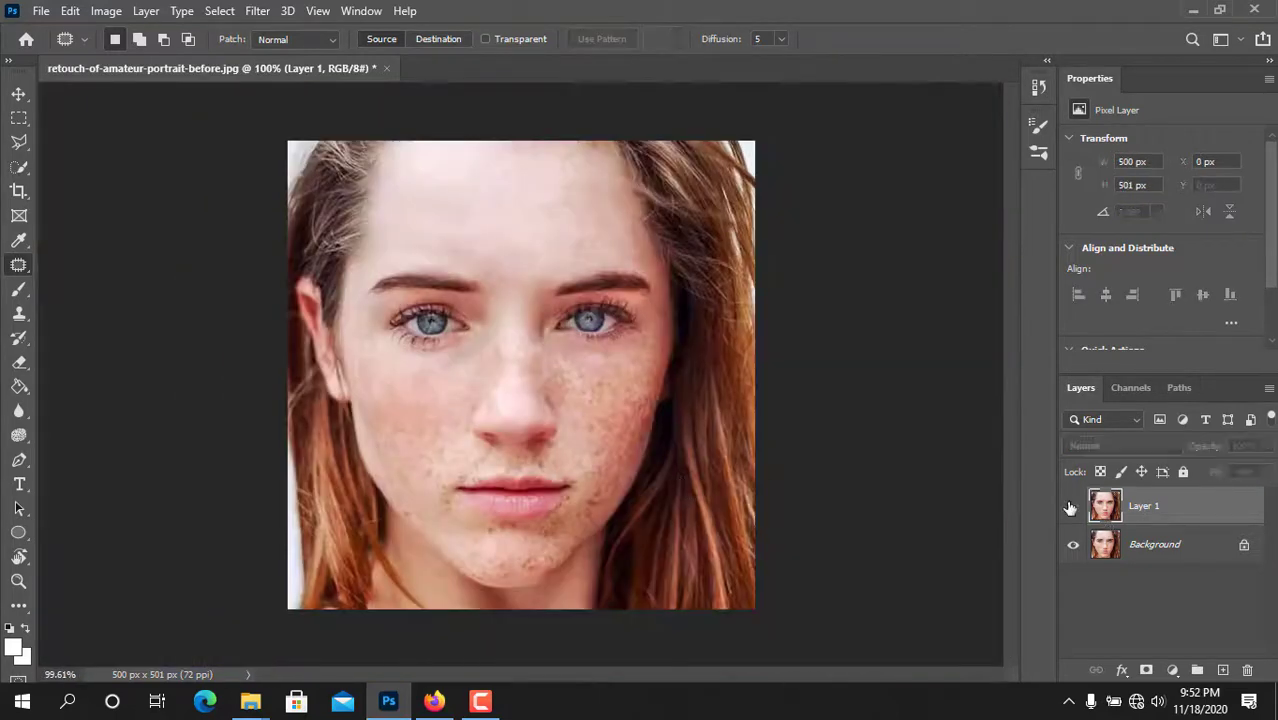
{"action": "left_click", "coordinate": [1073, 507]}
{"action": "left_click", "coordinate": [1073, 507]}
{"action": "scroll", "coordinate": [412, 428], "scroll_direction": "up", "scroll_amount": 6}
{"action": "left_click", "coordinate": [1074, 509]}
{"action": "left_click", "coordinate": [1074, 509]}
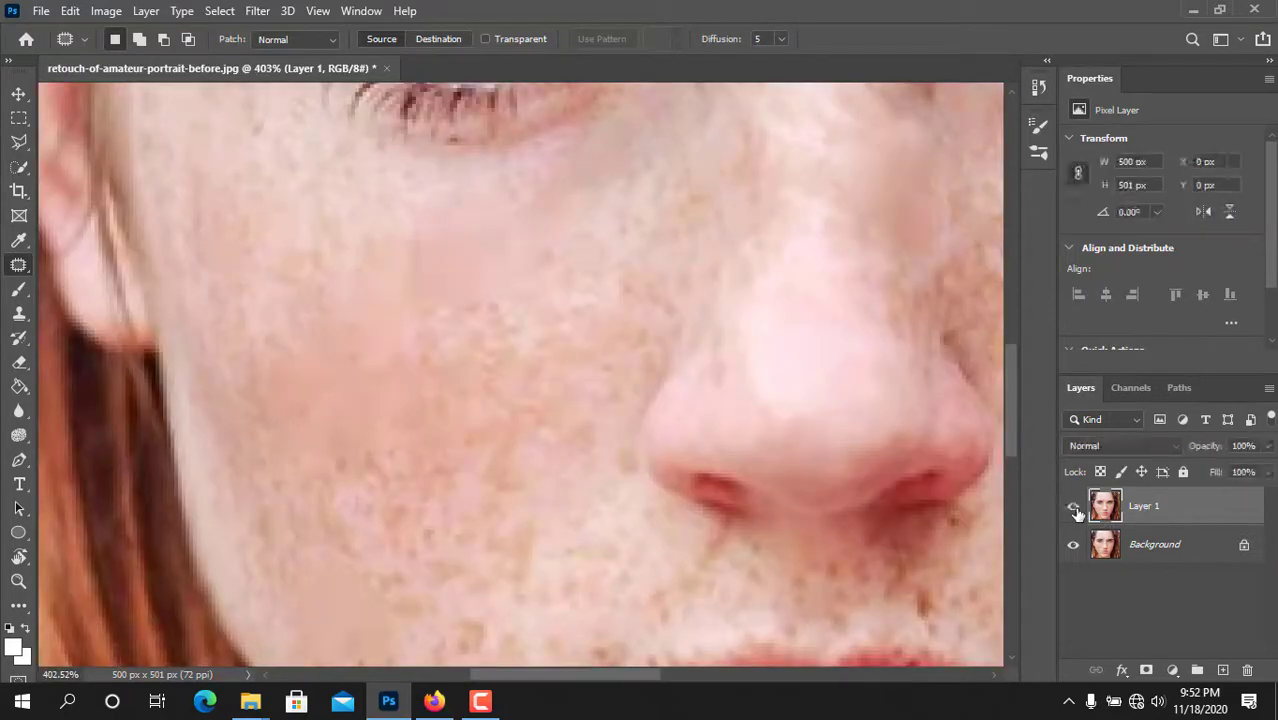
Step: Heal the spot on the left side of the nose bridge with the Spot Healing Brush
{"action": "left_click", "coordinate": [1074, 509]}
{"action": "left_click", "coordinate": [1074, 509]}
{"action": "left_click_drag", "start_coordinate": [20, 271], "coordinate": [80, 268]}
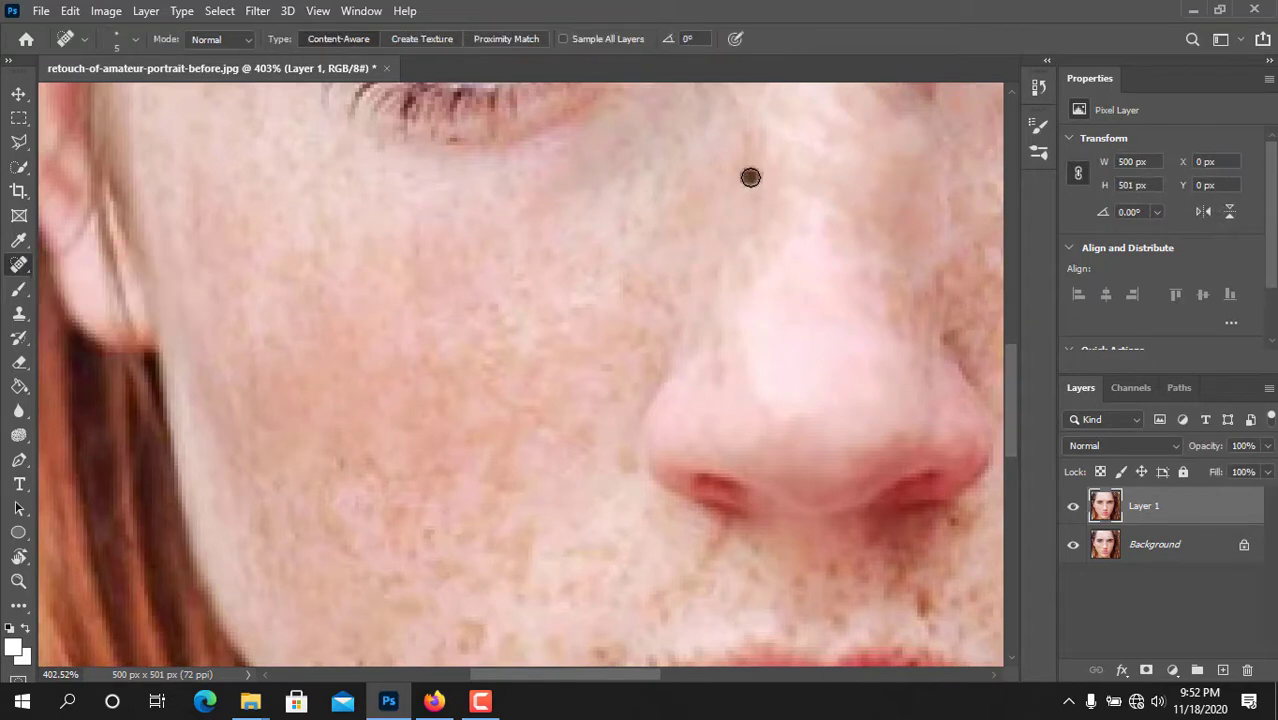
{"action": "left_click", "coordinate": [751, 177]}
{"action": "scroll", "coordinate": [645, 305], "scroll_direction": "down", "scroll_amount": 5}
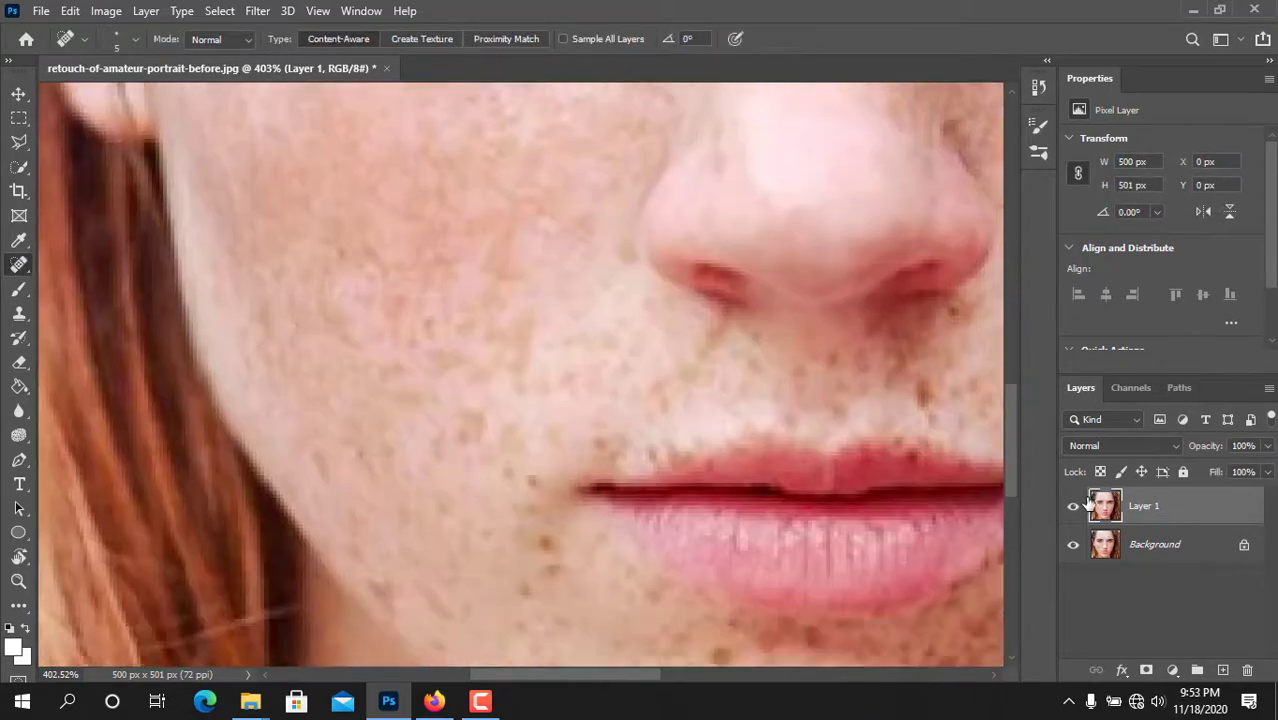
Step: Heal the freckles on the inner left cheek beside the nostril, comparing Layer 1 with the original
{"action": "left_click", "coordinate": [1076, 508]}
{"action": "left_click", "coordinate": [1076, 509]}
{"action": "left_click", "coordinate": [1076, 509]}
{"action": "left_click", "coordinate": [1076, 509]}
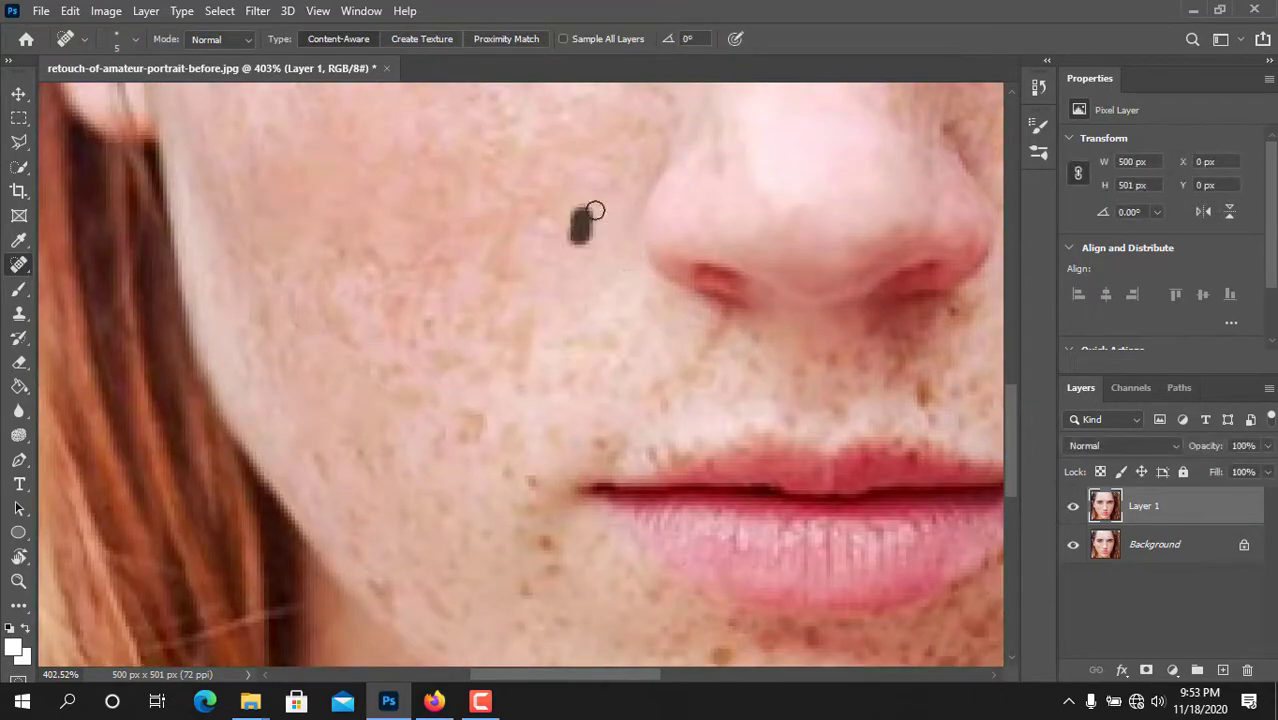
{"action": "scroll", "coordinate": [573, 280], "scroll_direction": "down", "scroll_amount": 2}
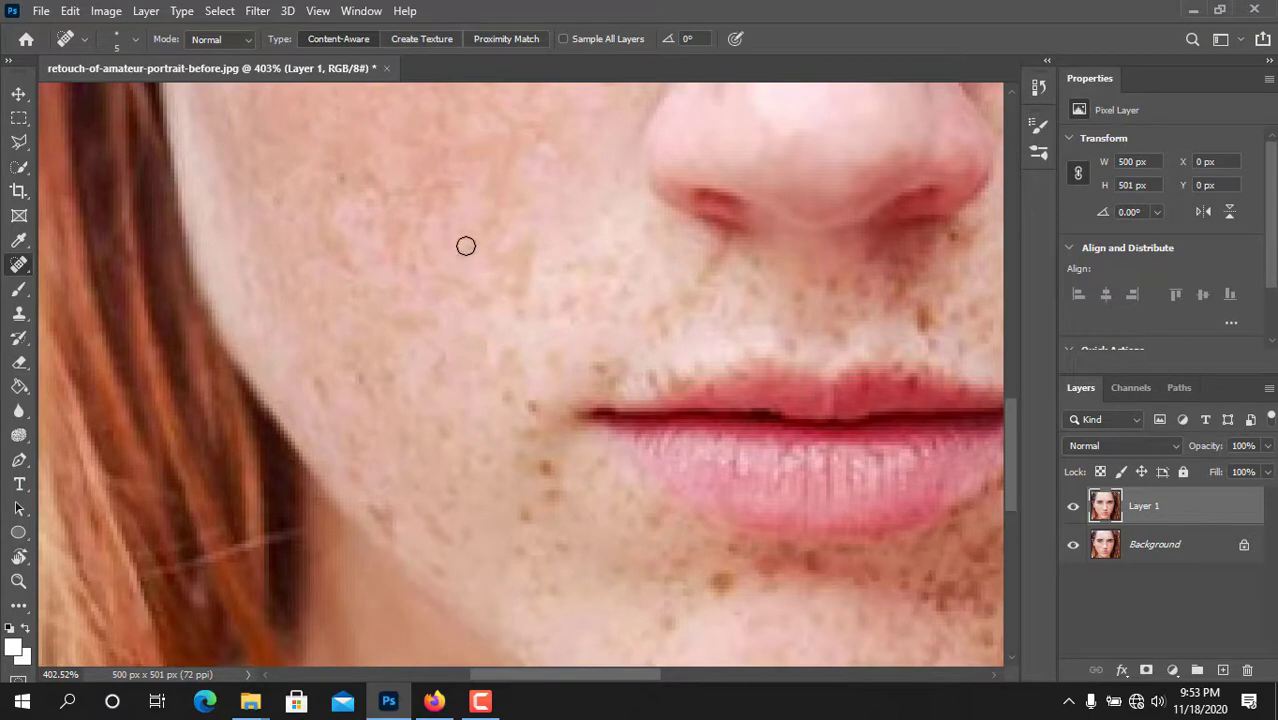
{"action": "scroll", "coordinate": [466, 246], "scroll_direction": "up", "scroll_amount": 2}
{"action": "scroll", "coordinate": [459, 309], "scroll_direction": "down", "scroll_amount": 5}
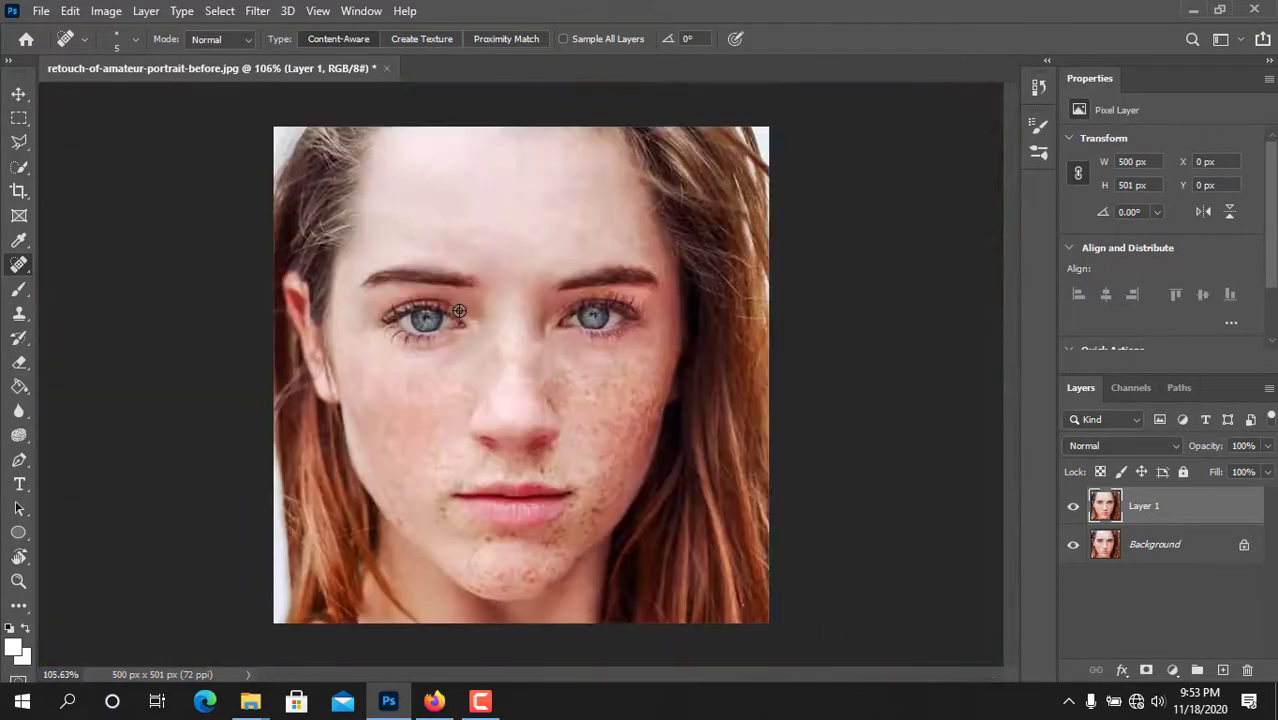
Step: Heal the freckles on the lower left cheek and just above the left mouth corner
{"action": "scroll", "coordinate": [483, 479], "scroll_direction": "down", "scroll_amount": 1}
{"action": "scroll", "coordinate": [451, 508], "scroll_direction": "up", "scroll_amount": 6}
{"action": "scroll", "coordinate": [382, 476], "scroll_direction": "left", "scroll_amount": 3}
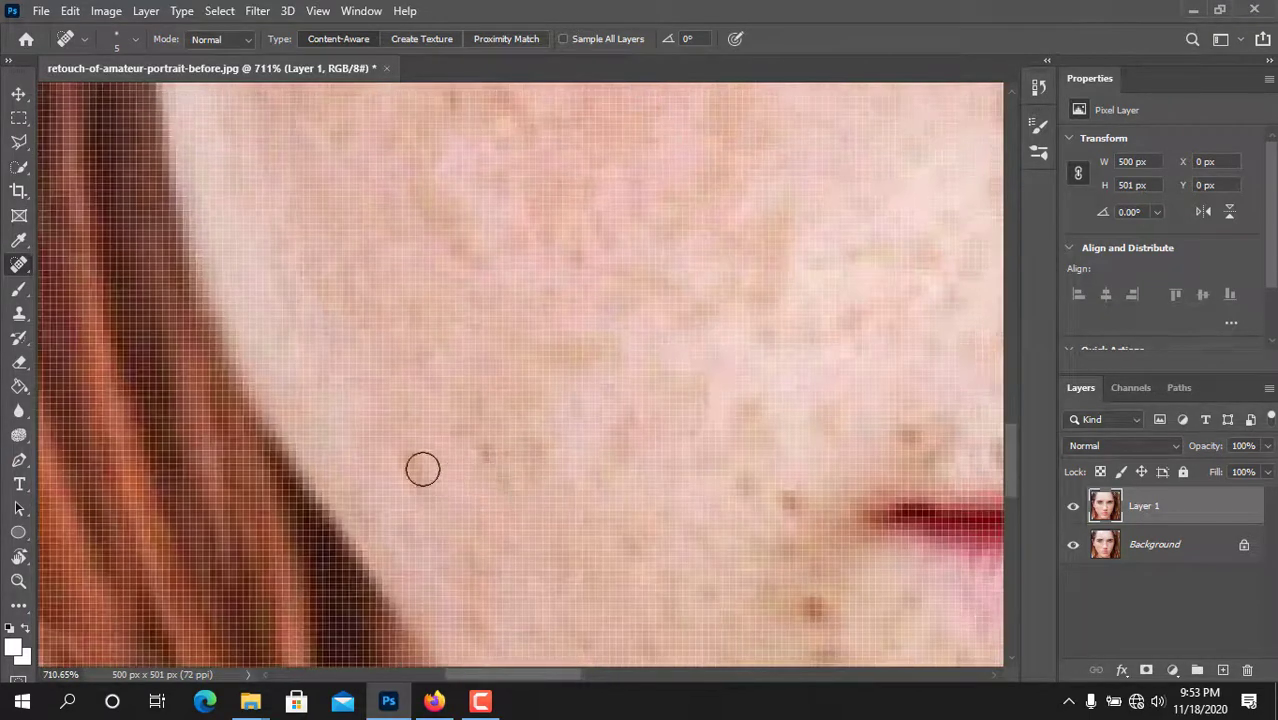
{"action": "scroll", "coordinate": [720, 500], "scroll_direction": "right", "scroll_amount": 2}
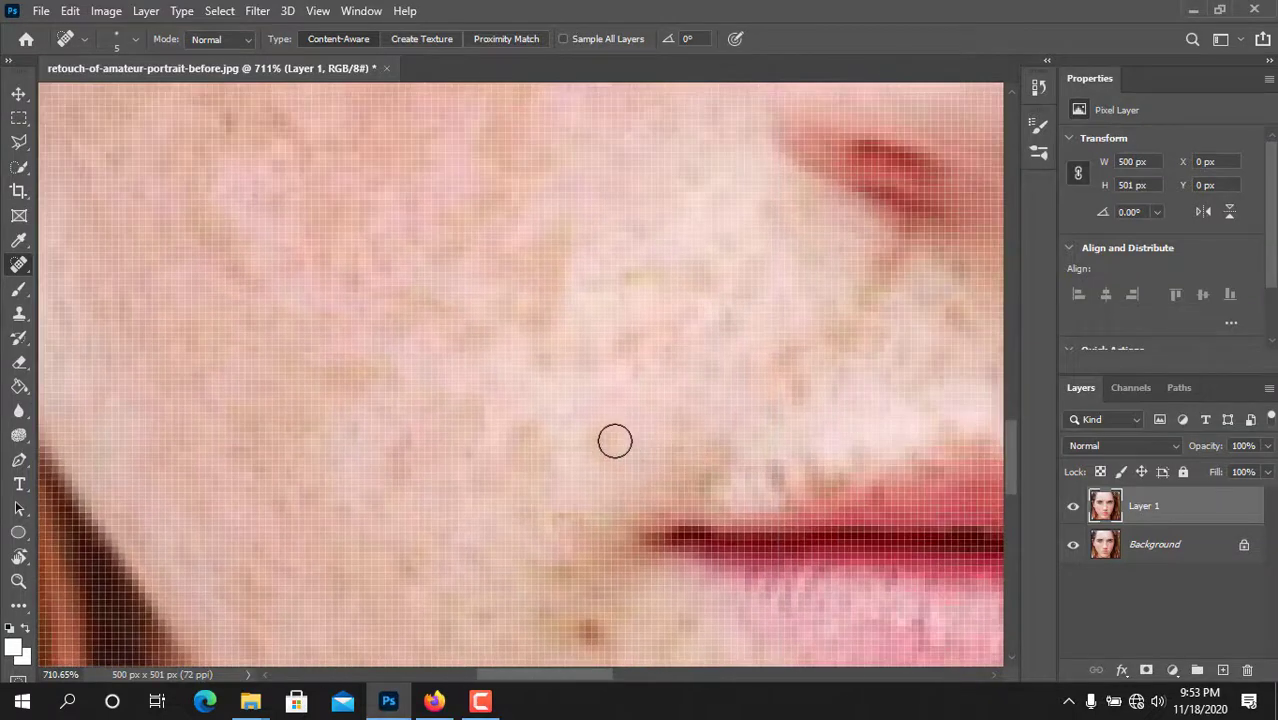
{"action": "left_click", "coordinate": [397, 451]}
{"action": "scroll", "coordinate": [371, 286], "scroll_direction": "down", "scroll_amount": 6}
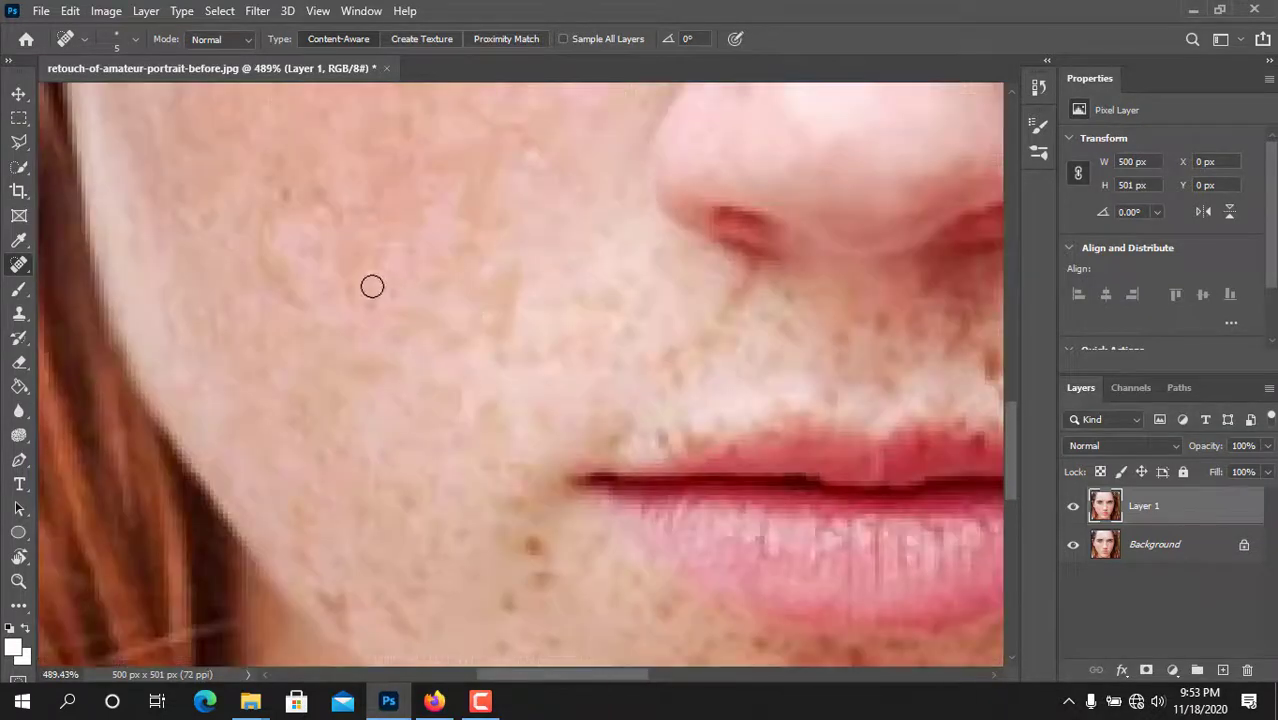
Step: Heal the small freckles on the lower left cheek near the jawline with the Spot Healing Brush
{"action": "scroll", "coordinate": [248, 288], "scroll_direction": "up", "scroll_amount": 6}
{"action": "scroll", "coordinate": [496, 305], "scroll_direction": "down", "scroll_amount": 6}
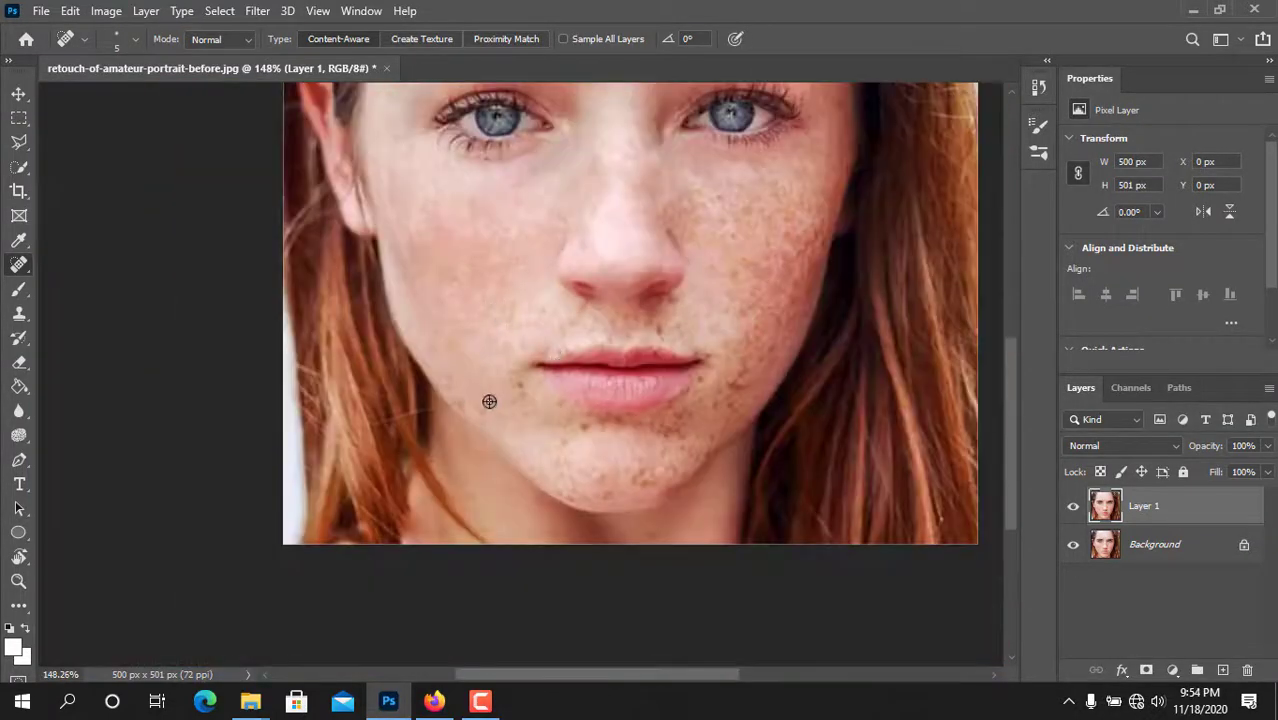
{"action": "scroll", "coordinate": [337, 391], "scroll_direction": "up", "scroll_amount": 7}
{"action": "left_click", "coordinate": [298, 299]}
{"action": "left_click", "coordinate": [305, 226]}
{"action": "left_click", "coordinate": [351, 388]}
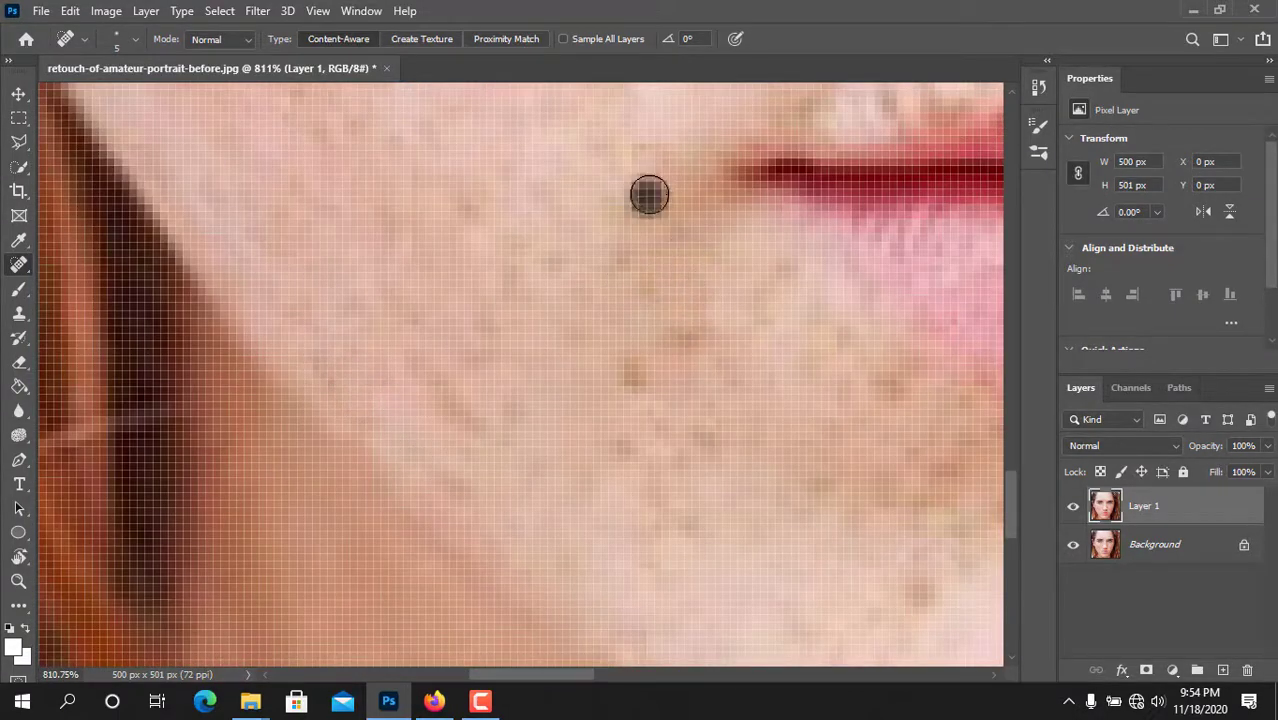
Step: Heal the freckles below the left mouth corner and along the jawline, checking Layer 1 against the original
{"action": "left_click", "coordinate": [1072, 506]}
{"action": "left_click", "coordinate": [1074, 508]}
{"action": "left_click_drag", "start_coordinate": [430, 370], "coordinate": [459, 408]}
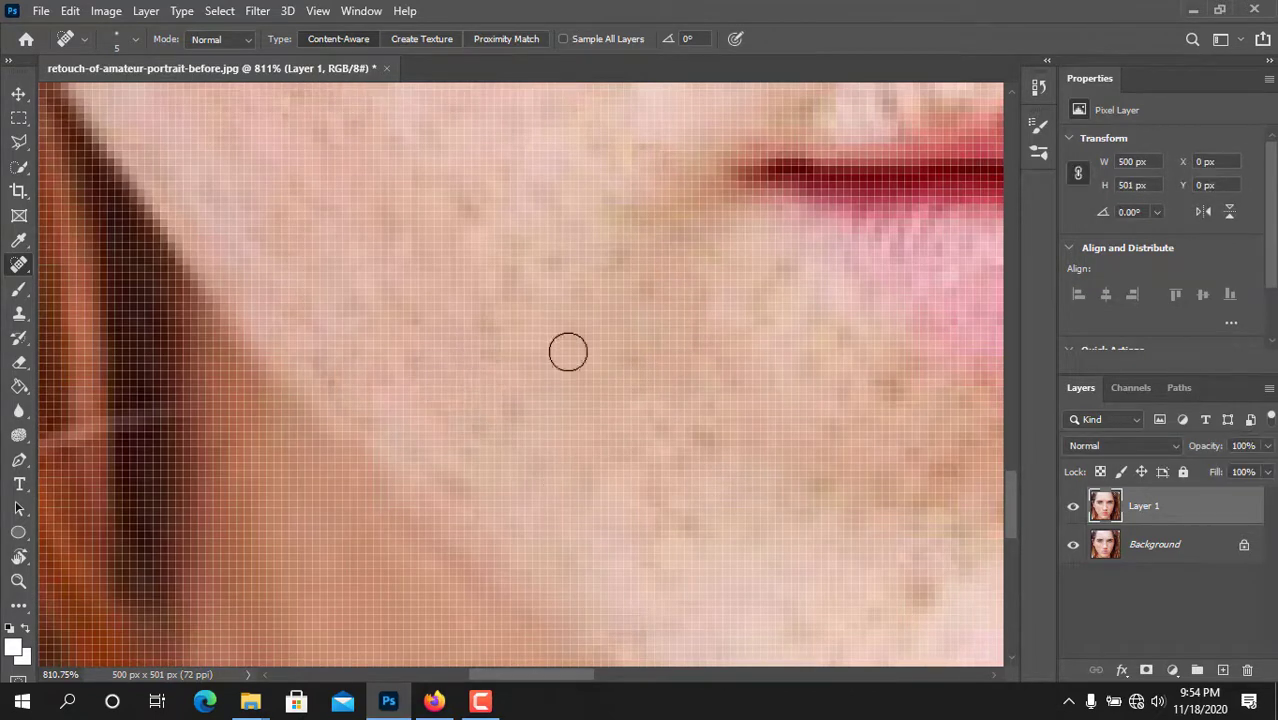
{"action": "left_click", "coordinate": [1073, 506]}
{"action": "left_click", "coordinate": [1073, 506]}
{"action": "left_click", "coordinate": [1073, 506]}
{"action": "left_click", "coordinate": [1073, 506]}
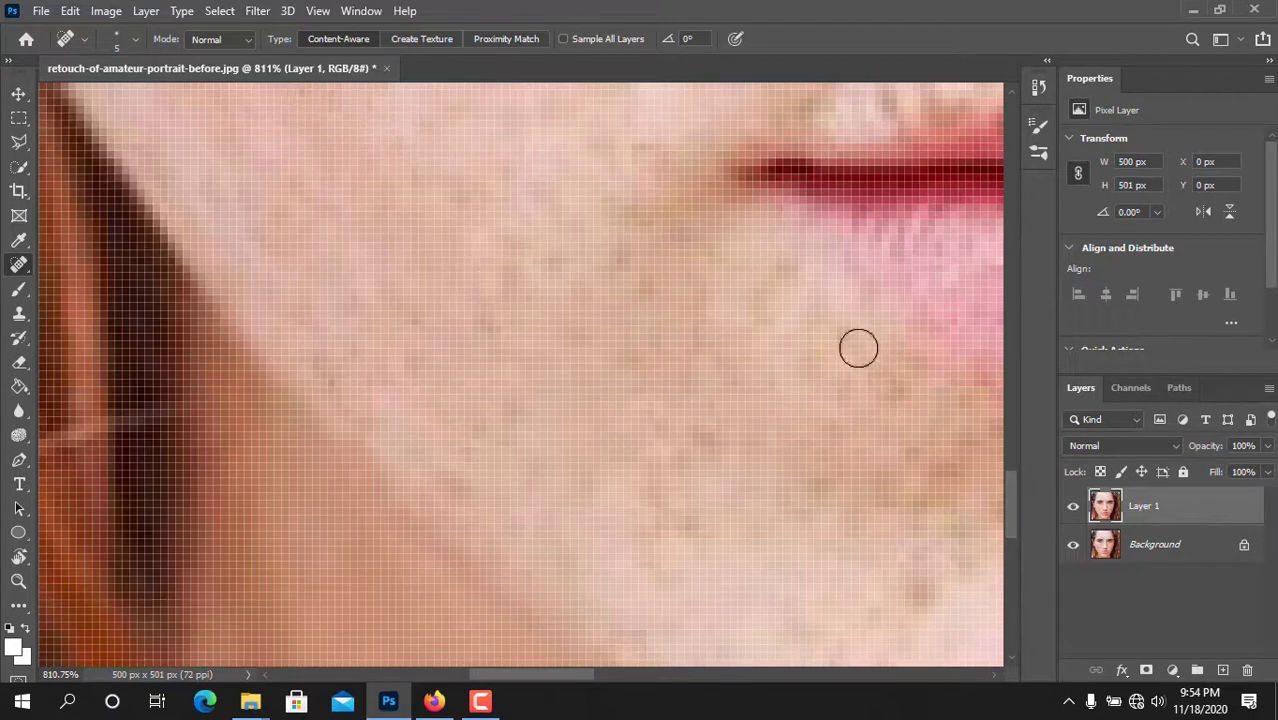
{"action": "left_click", "coordinate": [1071, 508]}
{"action": "left_click", "coordinate": [1072, 507]}
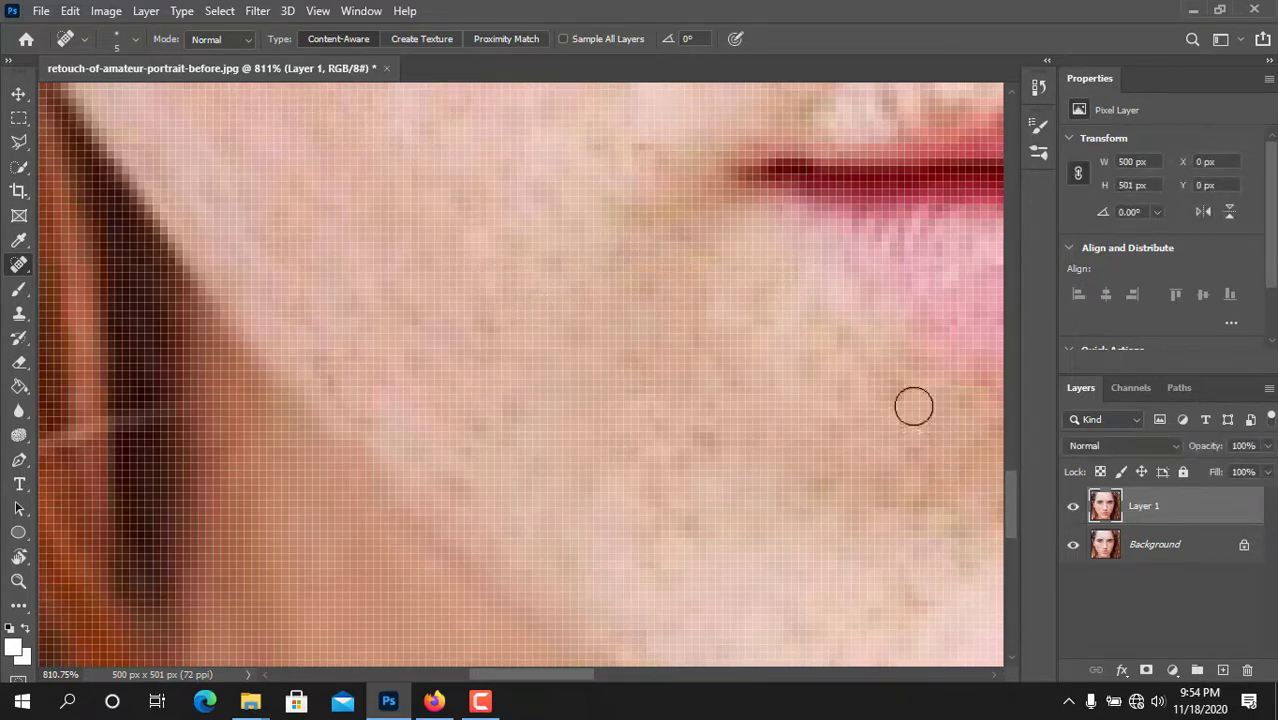
Step: Toggle Layer 1's visibility at several zoom levels to compare the healed left cheek and jaw area with the original
{"action": "left_click", "coordinate": [1073, 506]}
{"action": "left_click", "coordinate": [1073, 506]}
{"action": "scroll", "coordinate": [670, 497], "scroll_direction": "down", "scroll_amount": 3}
{"action": "scroll", "coordinate": [670, 497], "scroll_direction": "down", "scroll_amount": 3}
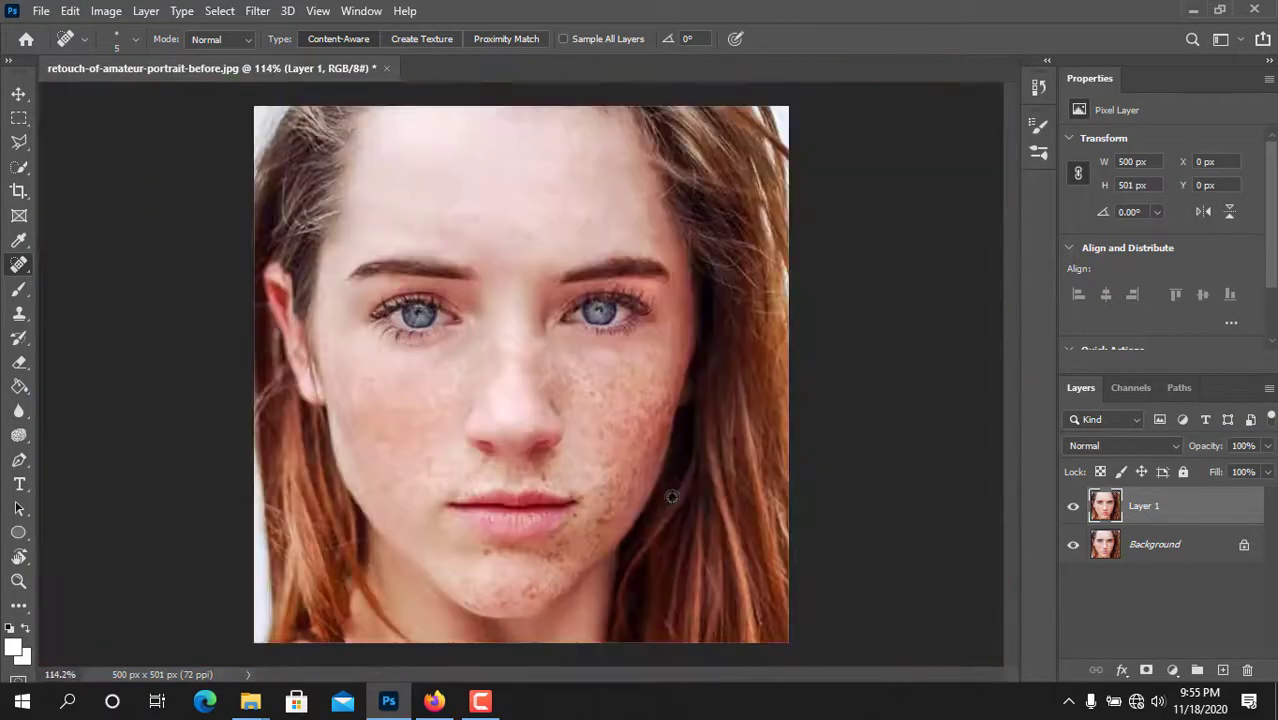
{"action": "left_click", "coordinate": [1073, 506]}
{"action": "left_click", "coordinate": [1073, 506]}
{"action": "scroll", "coordinate": [407, 443], "scroll_direction": "up", "scroll_amount": 2}
{"action": "scroll", "coordinate": [407, 443], "scroll_direction": "up", "scroll_amount": 2}
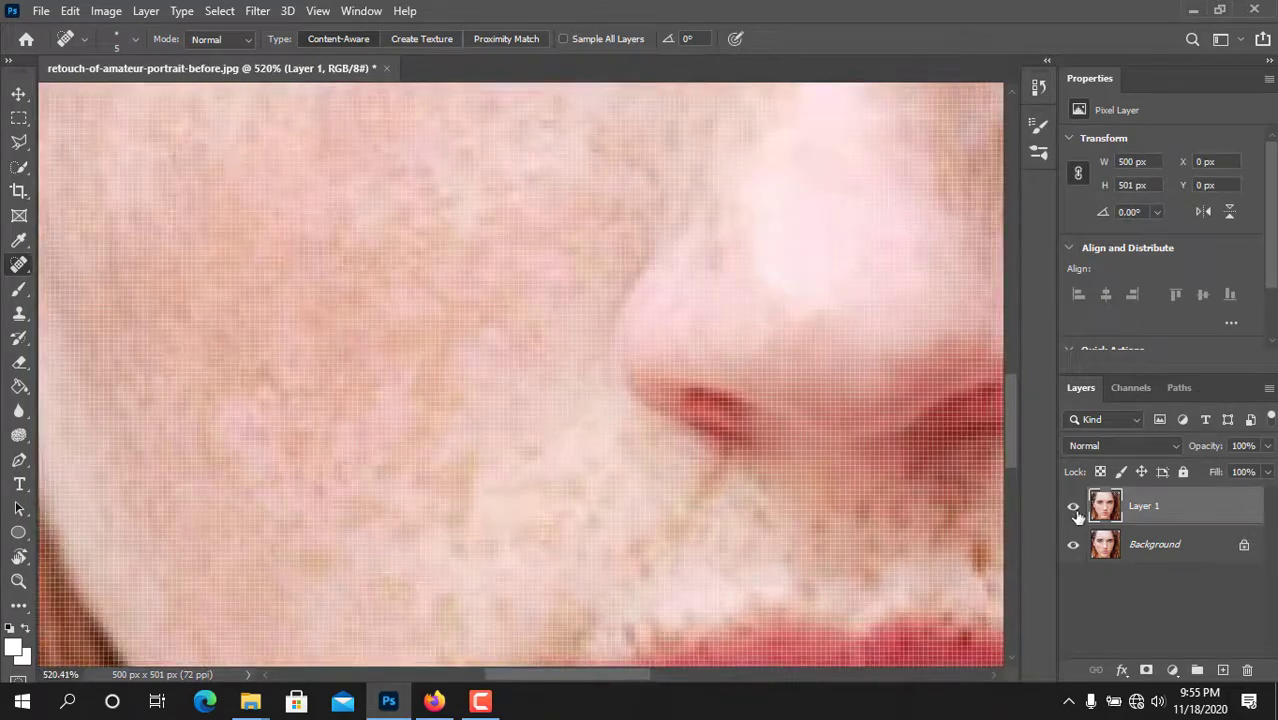
{"action": "left_click", "coordinate": [1074, 509]}
{"action": "left_click", "coordinate": [1074, 509]}
Step: Patch an area about 43 by 43 px on the left cheek beside the nose and clear the selection
{"action": "scroll", "coordinate": [366, 367], "scroll_direction": "down", "scroll_amount": 3}
{"action": "right_click", "coordinate": [20, 277]}
{"action": "left_click", "coordinate": [95, 301]}
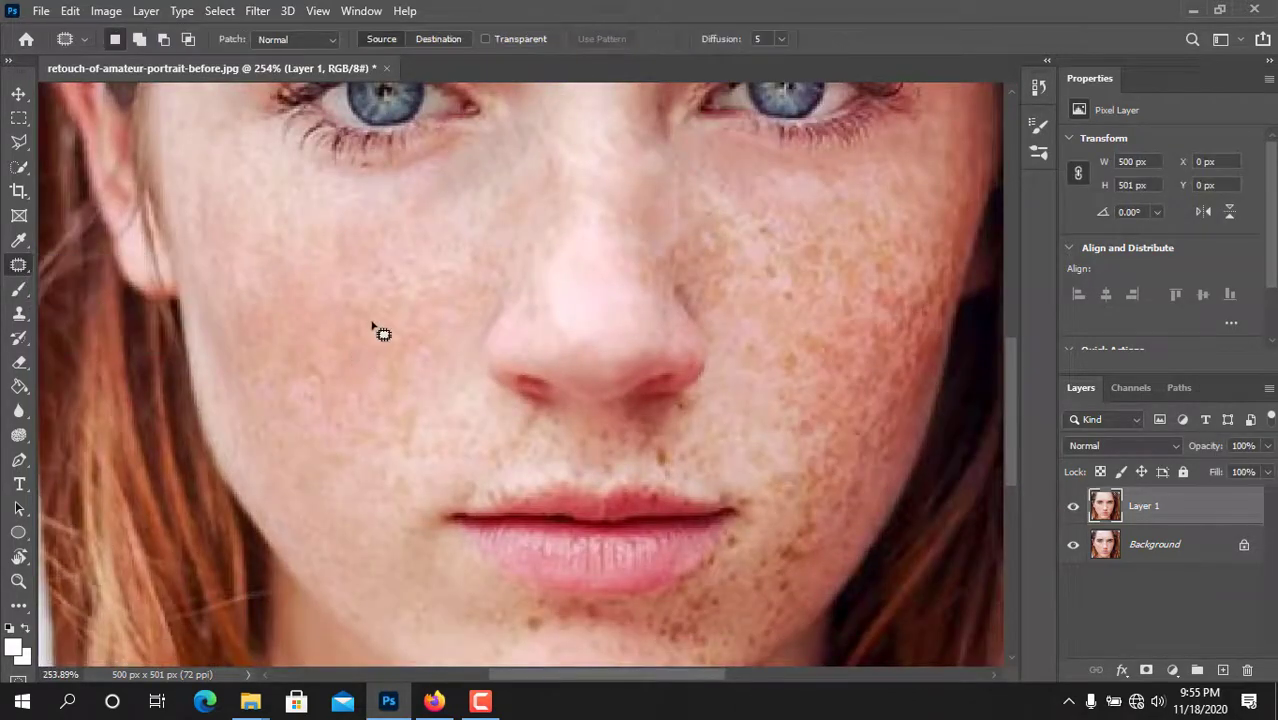
{"action": "left_click_drag", "start_coordinate": [336, 386], "coordinate": [350, 297]}
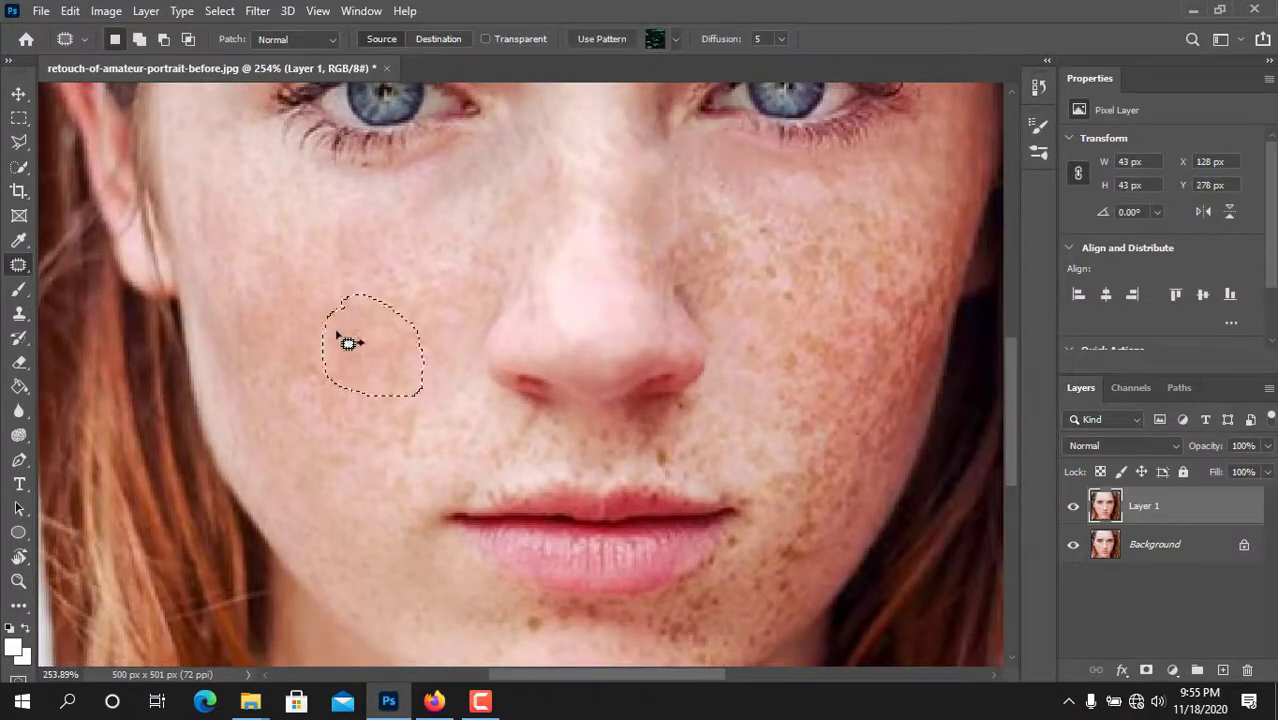
{"action": "left_click", "coordinate": [437, 383]}
Step: Toggle Layer 1's visibility repeatedly to compare the retouched left cheek, eye area and nose with the original
{"action": "scroll", "coordinate": [449, 403], "scroll_direction": "down", "scroll_amount": 5}
{"action": "scroll", "coordinate": [335, 374], "scroll_direction": "up", "scroll_amount": 5}
{"action": "left_click", "coordinate": [1076, 504]}
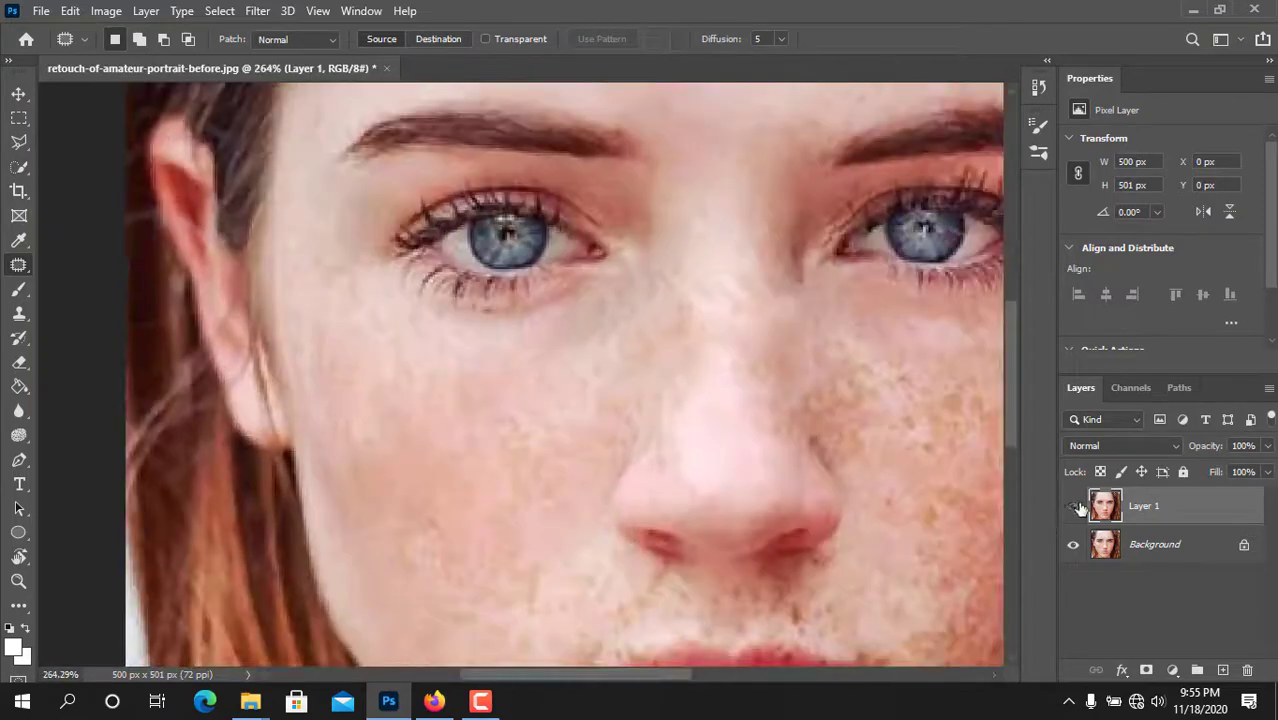
{"action": "left_click", "coordinate": [1074, 507]}
{"action": "left_click", "coordinate": [1074, 507]}
{"action": "left_click", "coordinate": [1074, 507]}
{"action": "left_click", "coordinate": [1074, 507]}
{"action": "left_click", "coordinate": [1074, 507]}
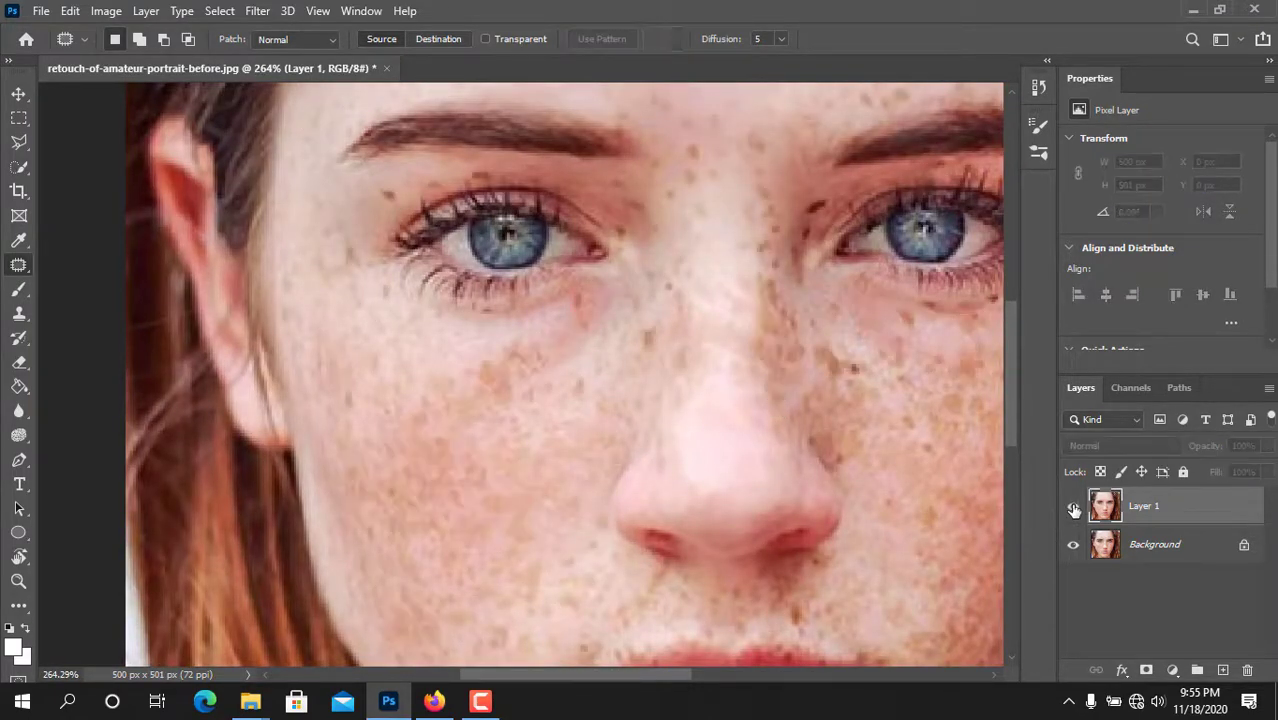
{"action": "left_click", "coordinate": [1074, 507]}
{"action": "left_click", "coordinate": [1074, 507]}
{"action": "left_click", "coordinate": [1074, 507]}
Step: Heal the freckles and crease between the left nostril and the upper lip with the Spot Healing Brush
{"action": "scroll", "coordinate": [494, 533], "scroll_direction": "down", "scroll_amount": 5}
{"action": "scroll", "coordinate": [428, 437], "scroll_direction": "up", "scroll_amount": 6}
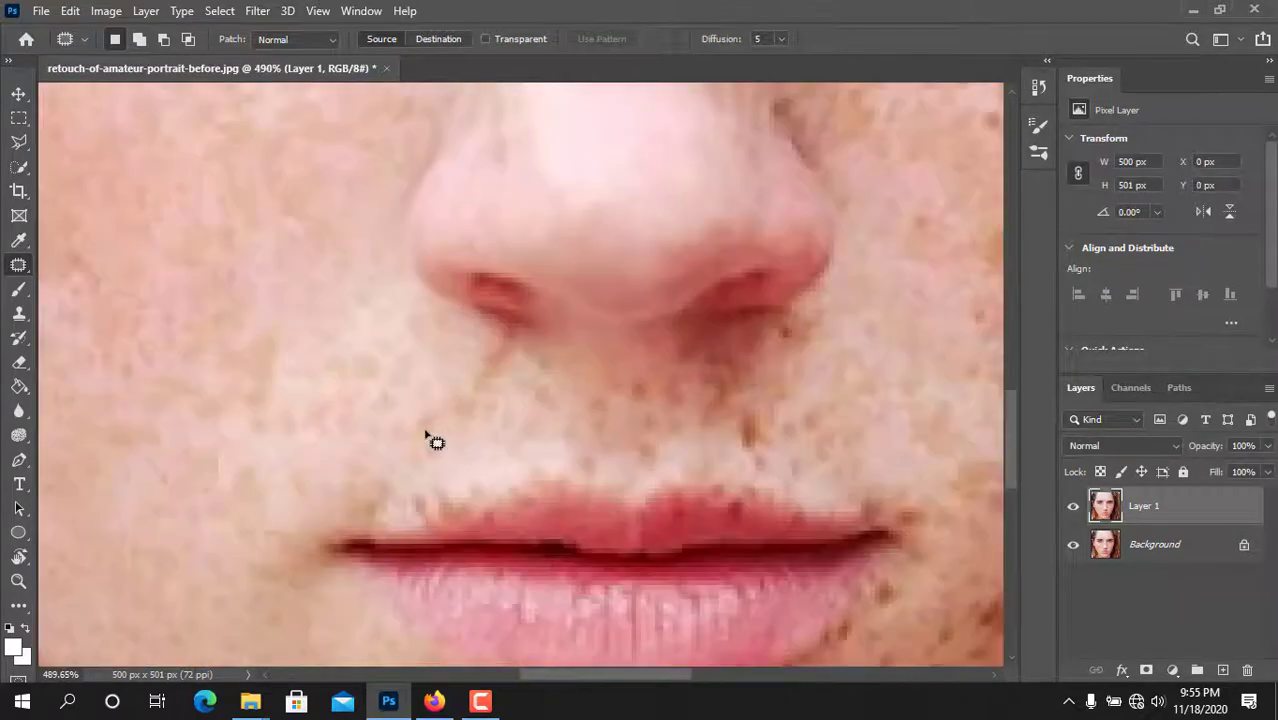
{"action": "right_click", "coordinate": [19, 264]}
{"action": "left_click", "coordinate": [110, 255]}
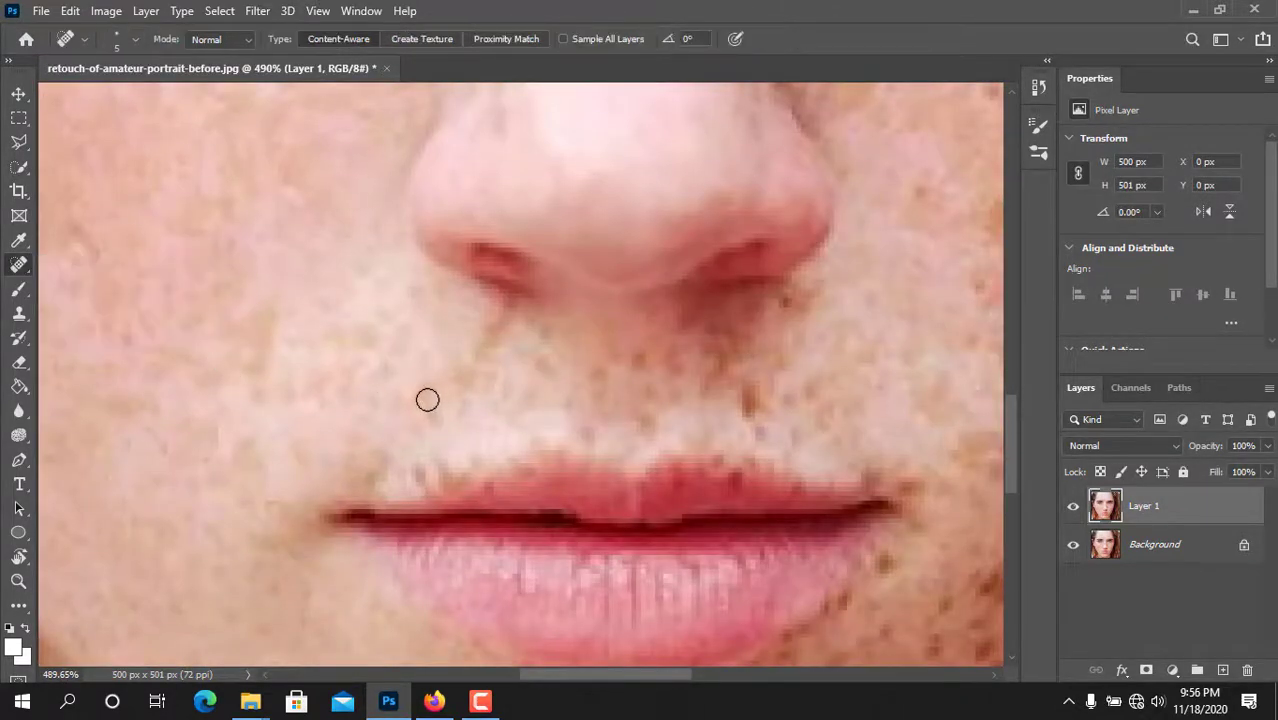
{"action": "left_click", "coordinate": [542, 368]}
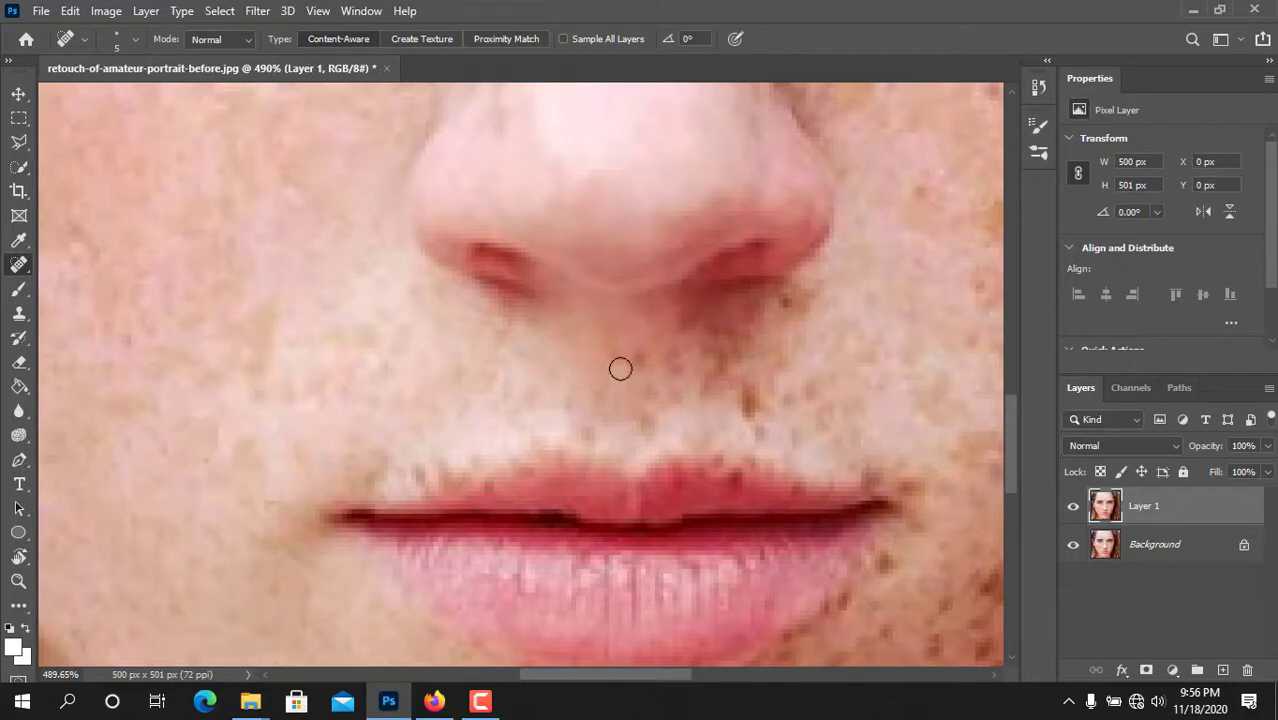
{"action": "scroll", "coordinate": [598, 428], "scroll_direction": "up", "scroll_amount": 7}
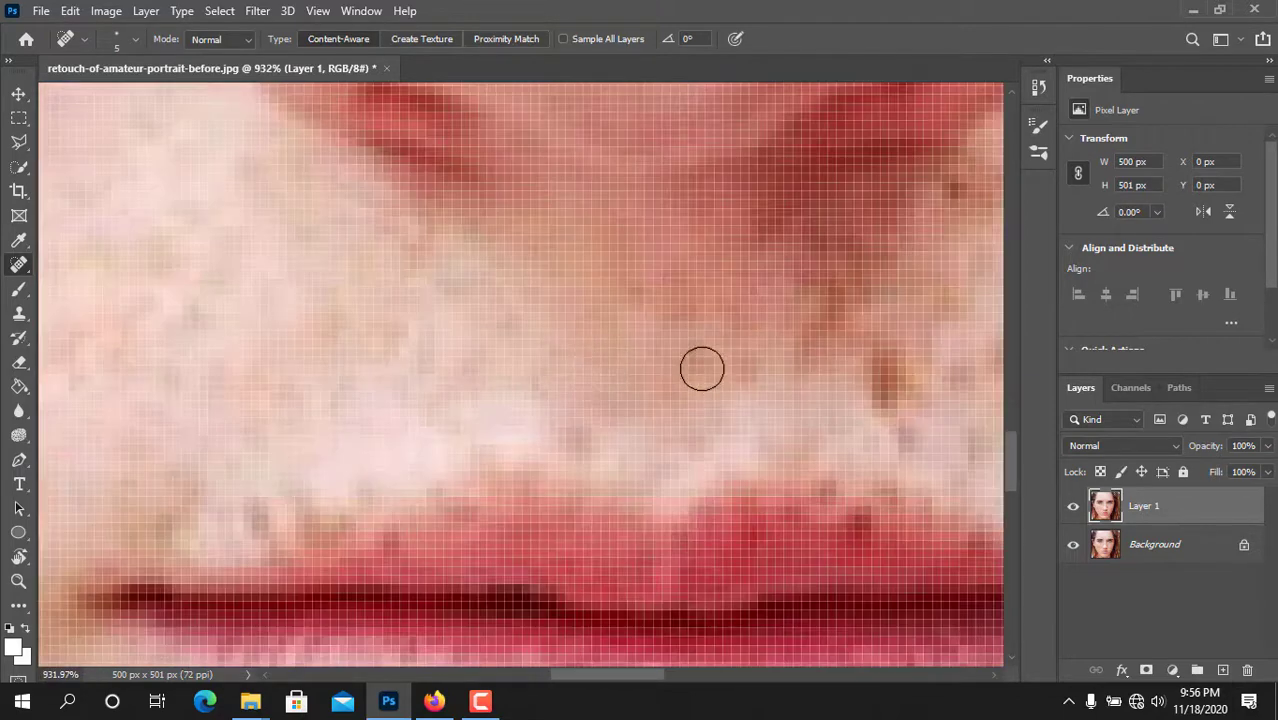
{"action": "scroll", "coordinate": [485, 388], "scroll_direction": "down", "scroll_amount": 5}
{"action": "scroll", "coordinate": [727, 350], "scroll_direction": "up", "scroll_amount": 6}
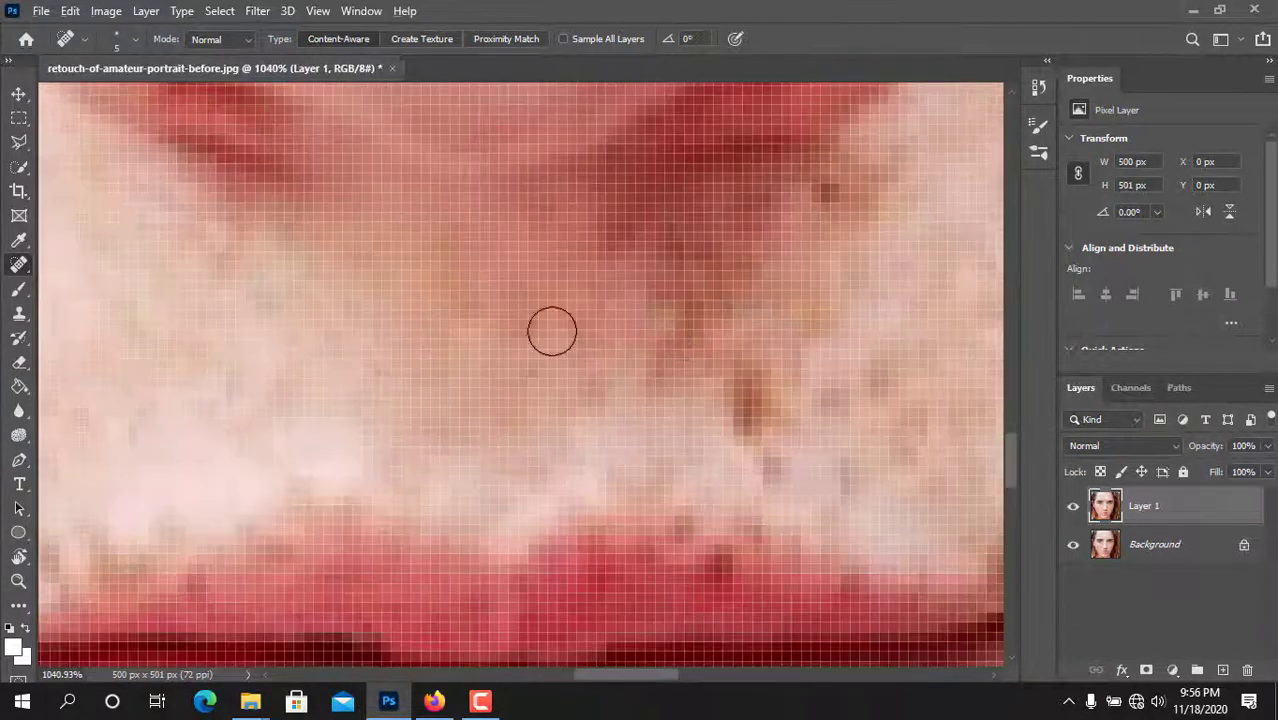
Step: Heal the dark spots below the right nostril and above the upper lip
{"action": "left_click_drag", "start_coordinate": [567, 415], "coordinate": [362, 534]}
{"action": "left_click", "coordinate": [542, 376]}
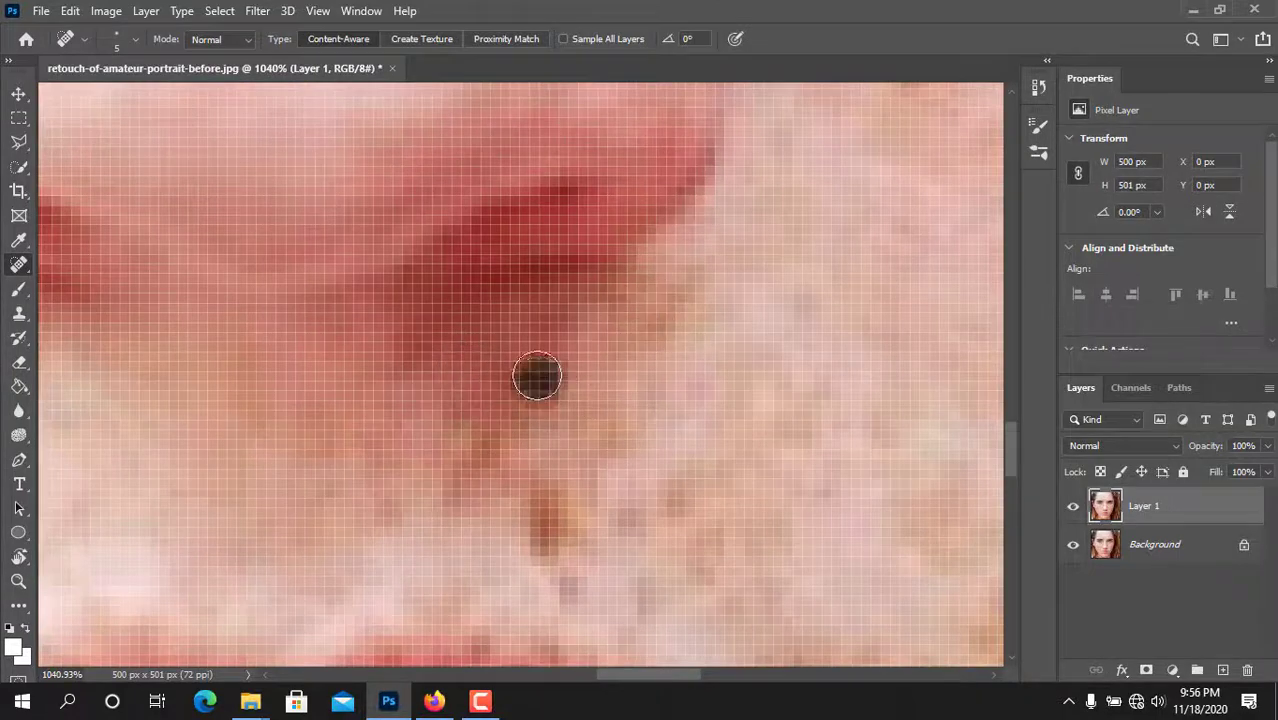
{"action": "left_click", "coordinate": [548, 510]}
{"action": "left_click_drag", "start_coordinate": [542, 500], "coordinate": [590, 494]}
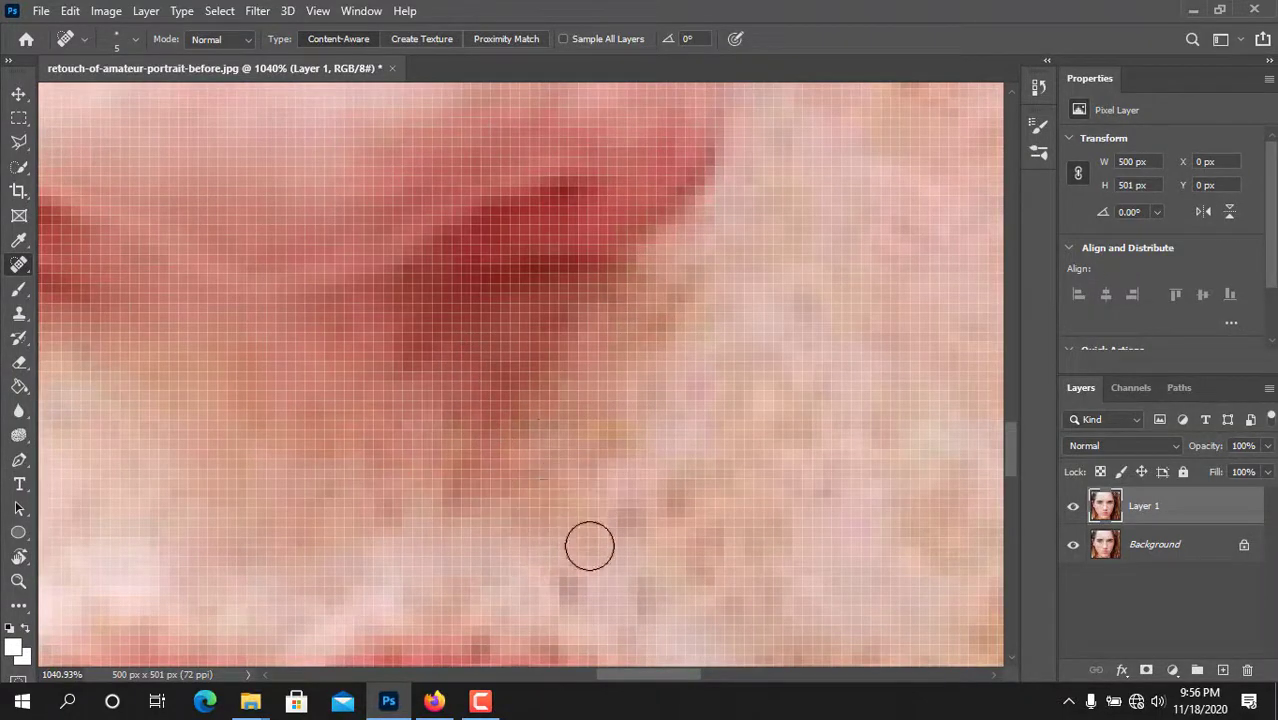
{"action": "scroll", "coordinate": [600, 558], "scroll_direction": "down", "scroll_amount": 16}
{"action": "scroll", "coordinate": [585, 525], "scroll_direction": "up", "scroll_amount": 15}
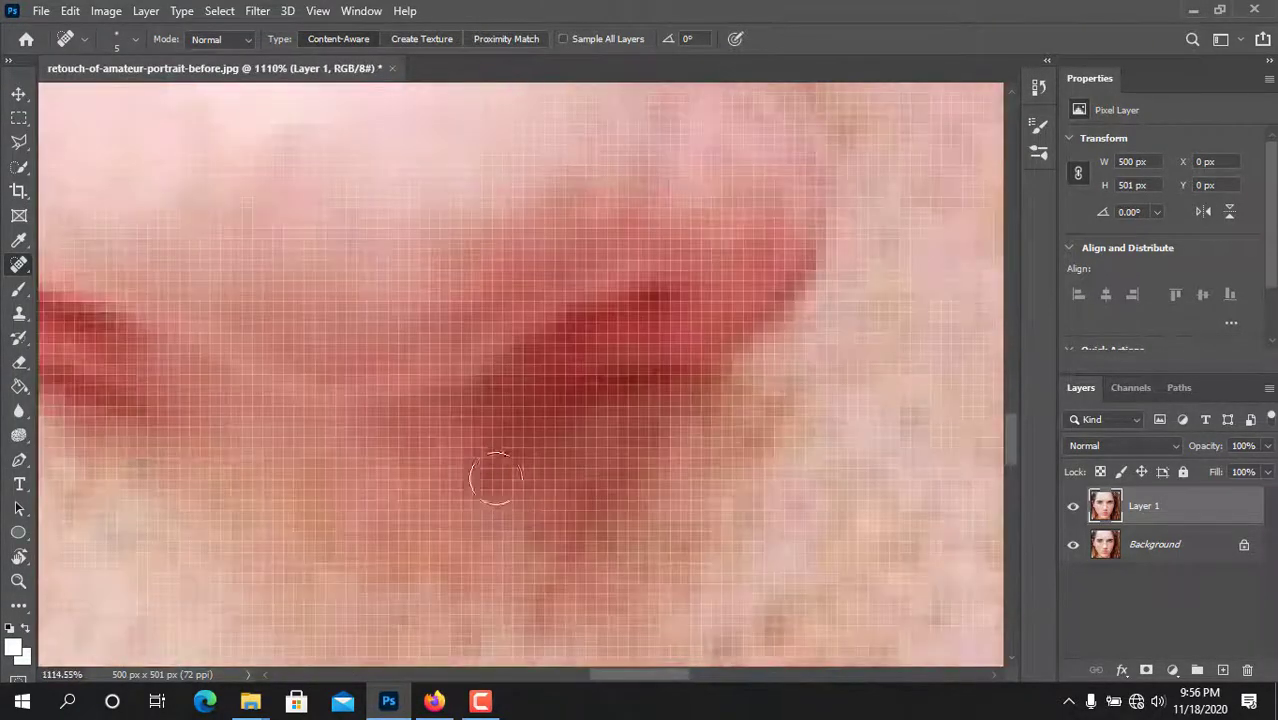
Step: Activate the Dodge tool and reduce its brush size to 10 px
{"action": "right_click", "coordinate": [20, 436]}
{"action": "left_click", "coordinate": [78, 437]}
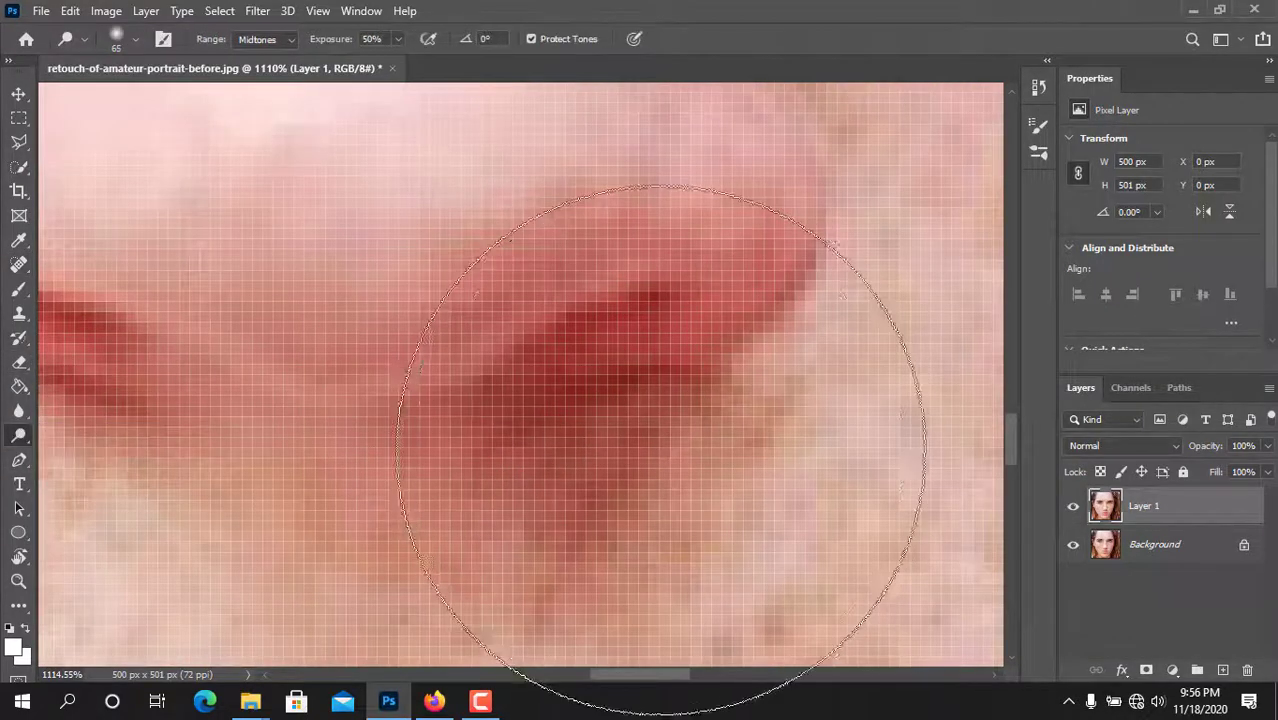
{"action": "key", "text": "bracketleft"}
{"action": "key", "text": "bracketleft"}
{"action": "key", "text": "bracketleft"}
{"action": "key", "text": "bracketleft"}
{"action": "key", "text": "bracketleft"}
{"action": "key", "text": "bracketleft"}
{"action": "key", "text": "bracketleft"}
{"action": "key", "text": "bracketleft"}
{"action": "key", "text": "bracketleft"}
{"action": "key", "text": "bracketleft"}
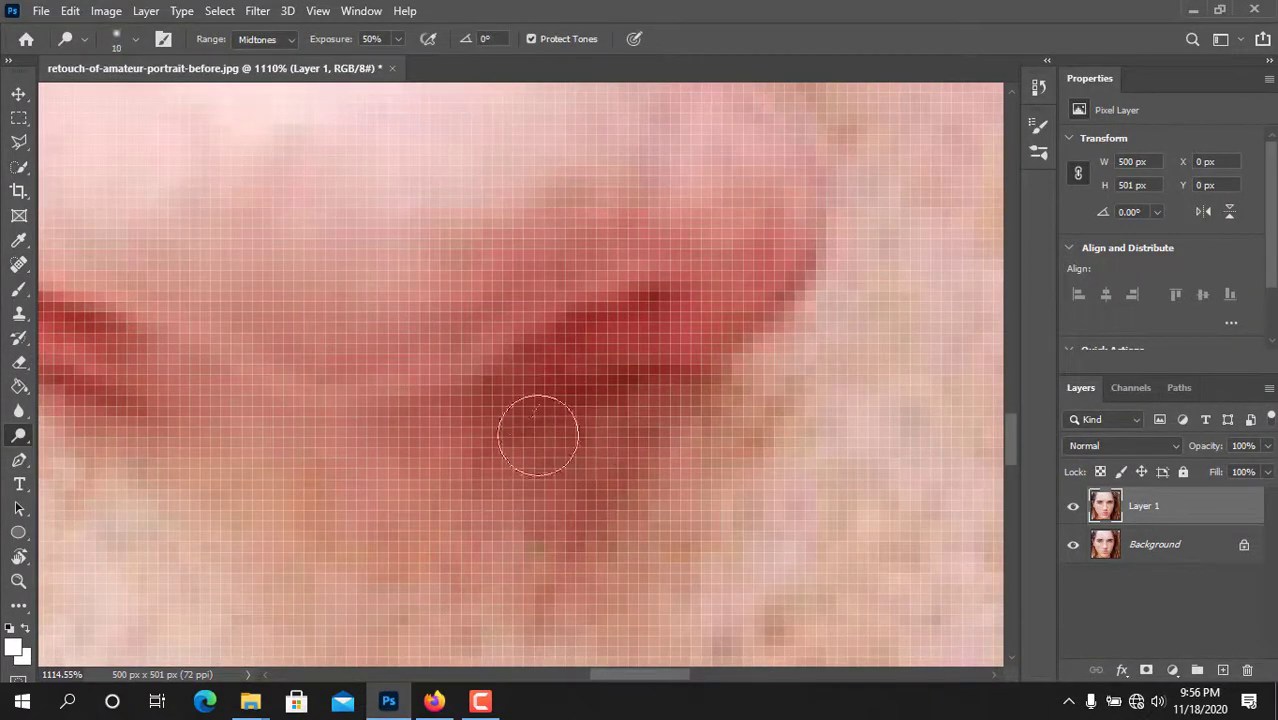
Step: Try to lighten the shadow beneath the right nostril with the Dodge tool at 50% exposure
{"action": "mouse_move", "coordinate": [538, 436]}
{"action": "left_mouse_down"}
{"action": "mouse_move", "coordinate": [630, 412]}
{"action": "mouse_move", "coordinate": [624, 403]}
{"action": "mouse_move", "coordinate": [524, 443]}
{"action": "mouse_move", "coordinate": [589, 500]}
{"action": "mouse_move", "coordinate": [551, 485]}
{"action": "left_mouse_up"}
{"action": "scroll", "coordinate": [579, 534], "scroll_direction": "down", "scroll_amount": 5}
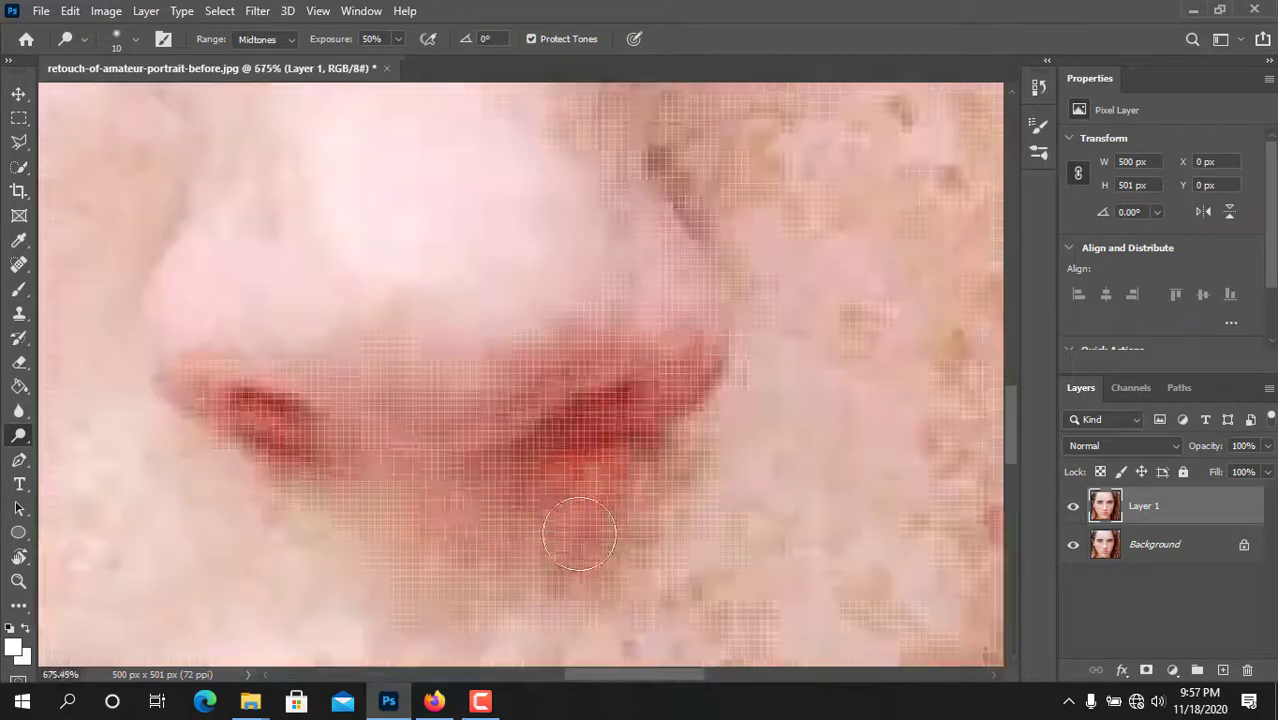
{"action": "scroll", "coordinate": [579, 534], "scroll_direction": "down", "scroll_amount": 3}
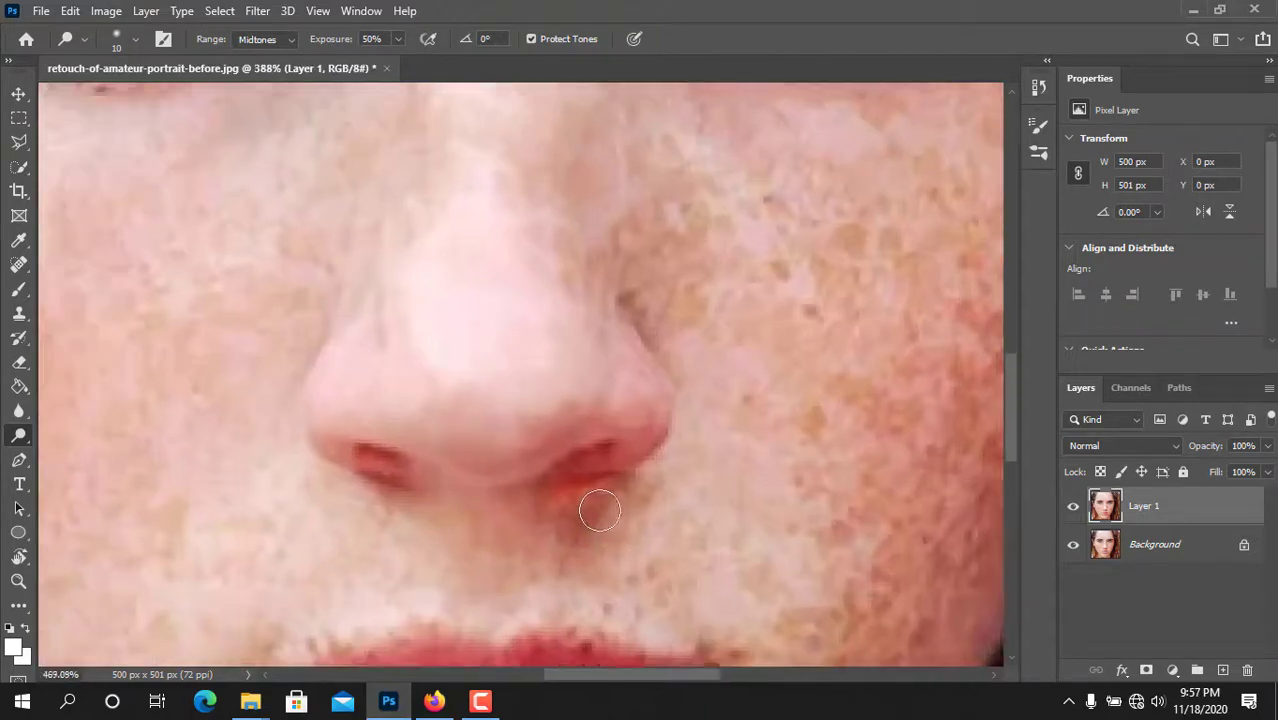
Step: Dodge the shadow beneath the right nostril, lowering the exposure to 21%
{"action": "scroll", "coordinate": [600, 510], "scroll_direction": "up", "scroll_amount": 4}
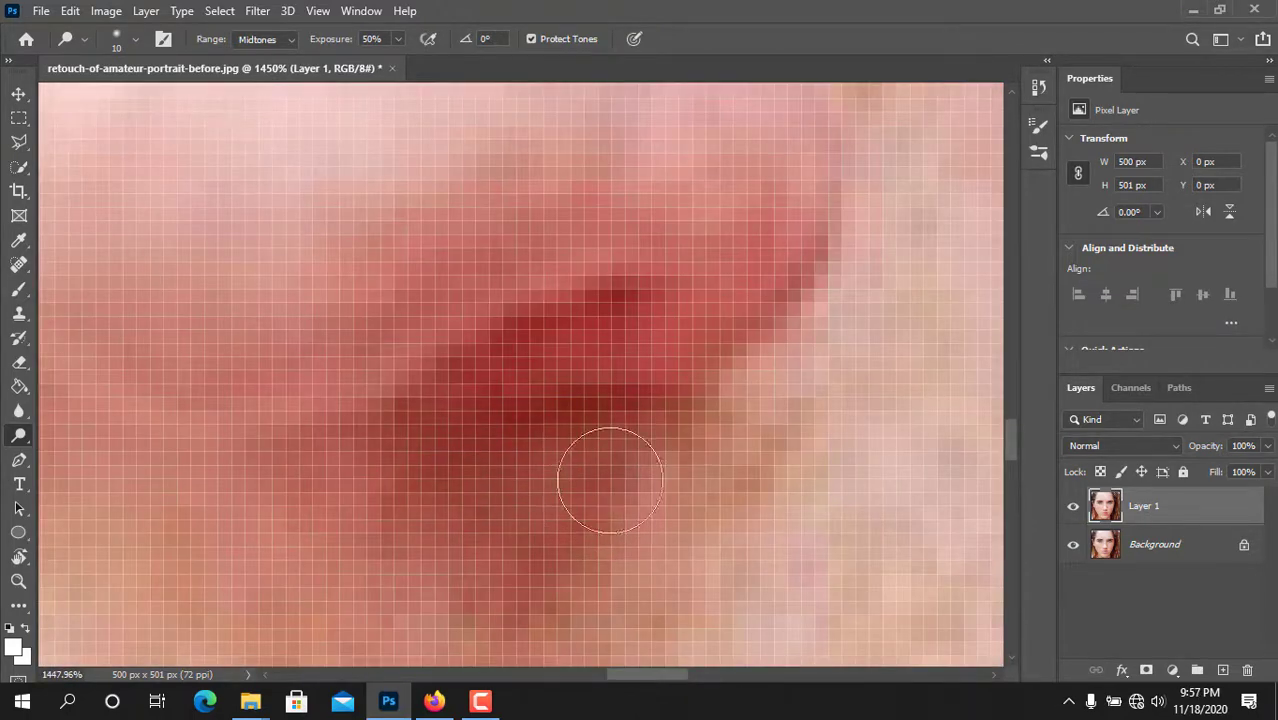
{"action": "mouse_move", "coordinate": [461, 484]}
{"action": "left_mouse_down"}
{"action": "mouse_move", "coordinate": [601, 503]}
{"action": "mouse_move", "coordinate": [611, 432]}
{"action": "left_mouse_up"}
{"action": "left_click", "coordinate": [397, 41]}
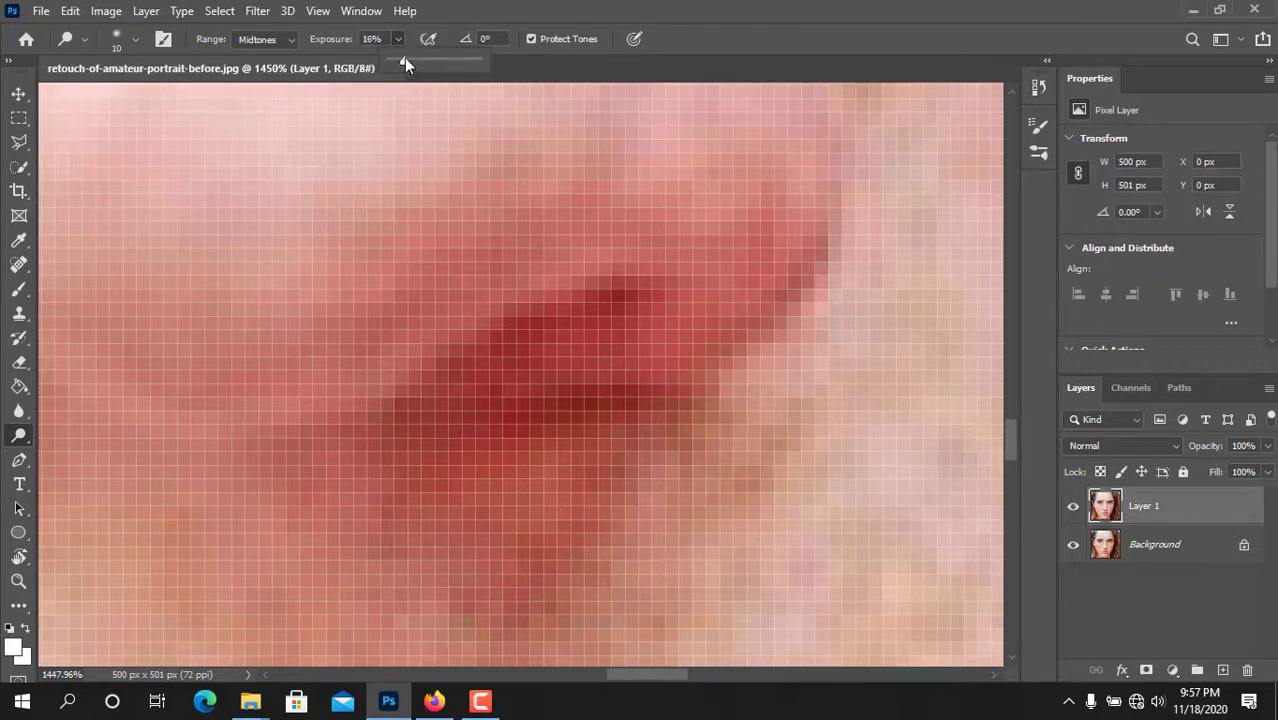
{"action": "left_click", "coordinate": [404, 57]}
{"action": "mouse_move", "coordinate": [466, 463]}
{"action": "left_mouse_down"}
{"action": "mouse_move", "coordinate": [639, 439]}
{"action": "mouse_move", "coordinate": [557, 530]}
{"action": "left_mouse_up"}
{"action": "scroll", "coordinate": [557, 532], "scroll_direction": "down", "scroll_amount": 5}
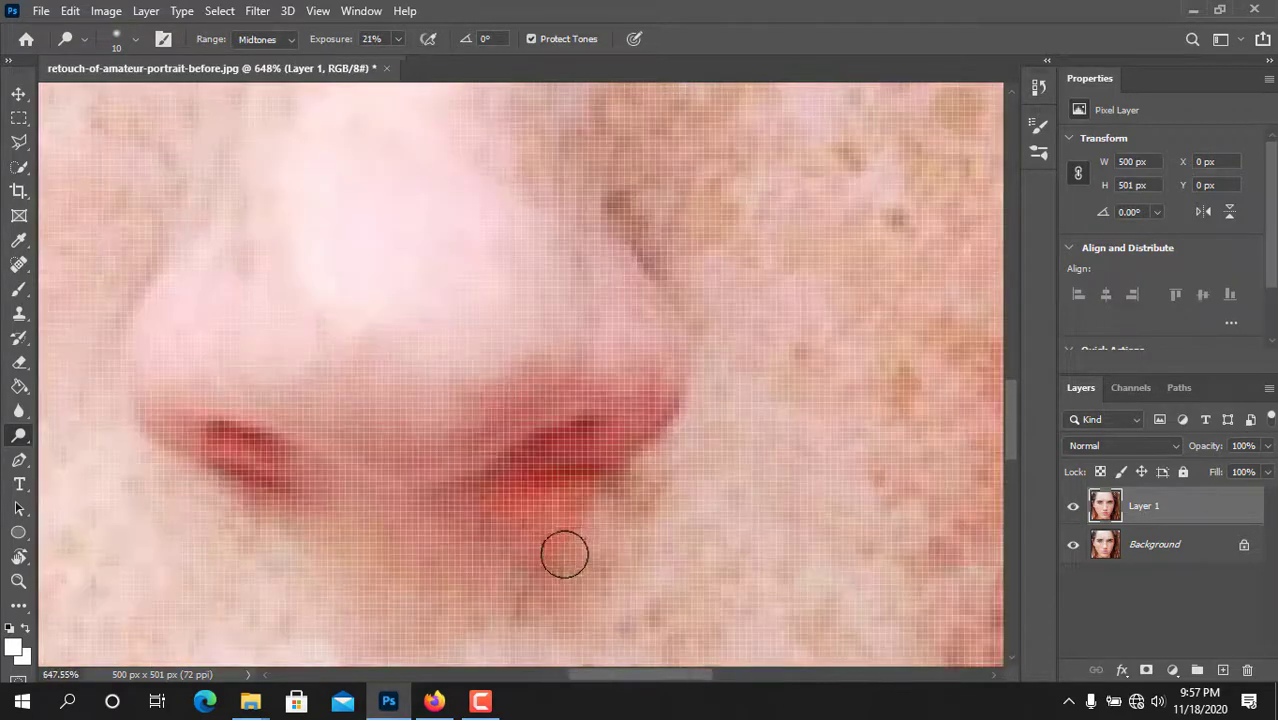
Step: Heal the reddish area directly beneath the right nostril with the Spot Healing Brush
{"action": "scroll", "coordinate": [562, 550], "scroll_direction": "up", "scroll_amount": 3}
{"action": "left_click", "coordinate": [19, 265]}
{"action": "left_click_drag", "start_coordinate": [473, 500], "coordinate": [608, 462]}
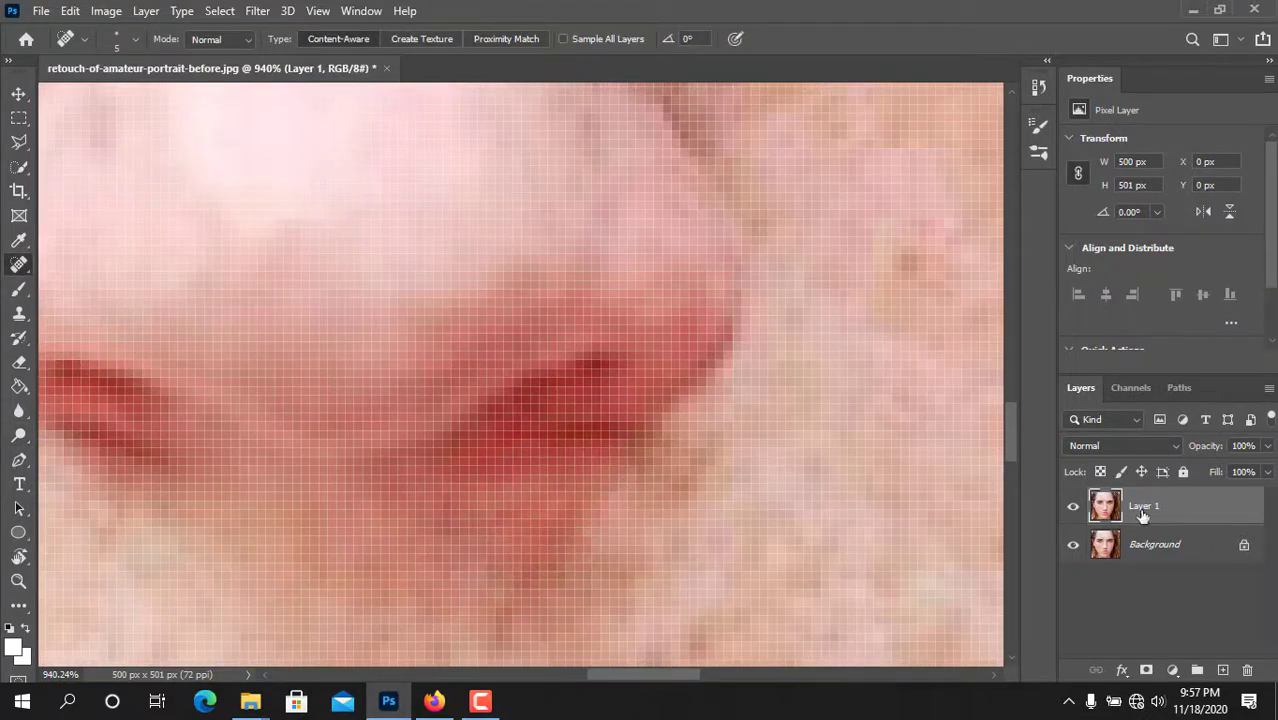
Step: Compare the area around the nostrils with the original by toggling the visibility of Layer 1
{"action": "left_click", "coordinate": [1074, 506]}
{"action": "left_click", "coordinate": [1074, 506]}
{"action": "left_click", "coordinate": [1074, 506]}
{"action": "left_click", "coordinate": [1074, 506]}
Step: Try to patch the reddish skin beneath the right nostril with lighter skin from just below it using the Patch tool
{"action": "right_click", "coordinate": [19, 265]}
{"action": "left_click", "coordinate": [107, 302]}
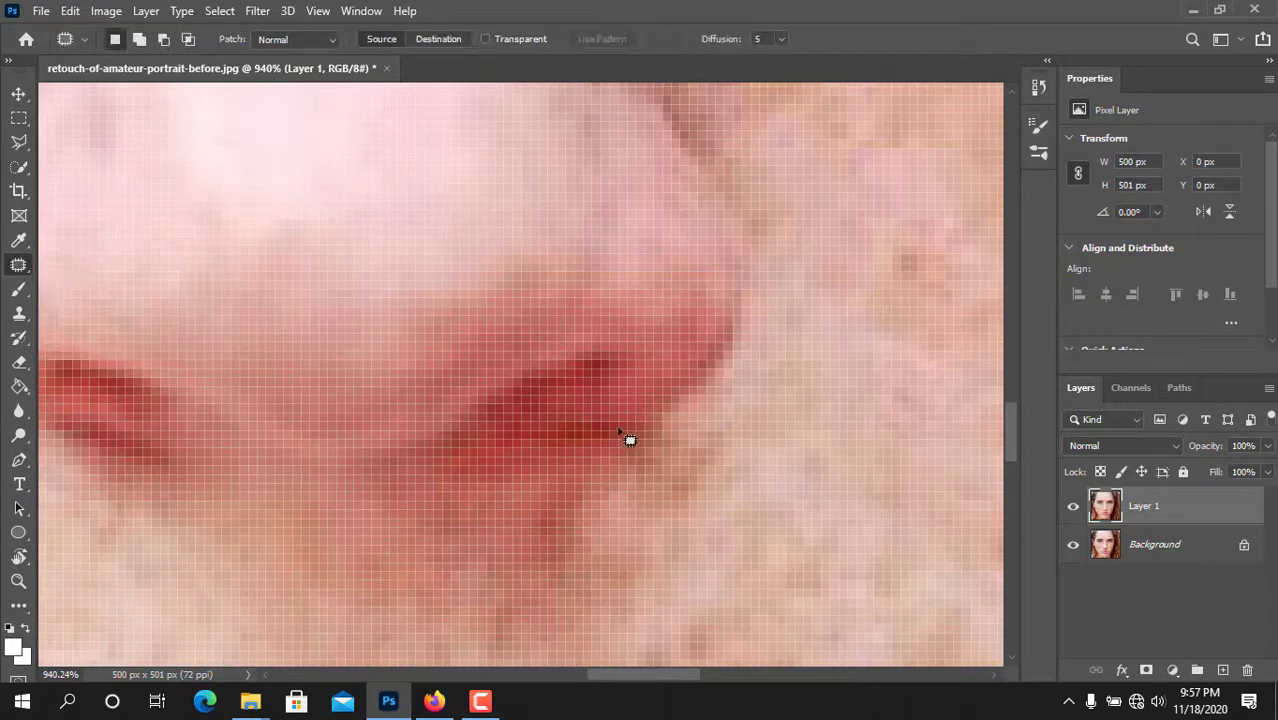
{"action": "left_click_drag", "start_coordinate": [485, 536], "coordinate": [622, 429]}
{"action": "left_click_drag", "start_coordinate": [608, 491], "coordinate": [650, 608]}
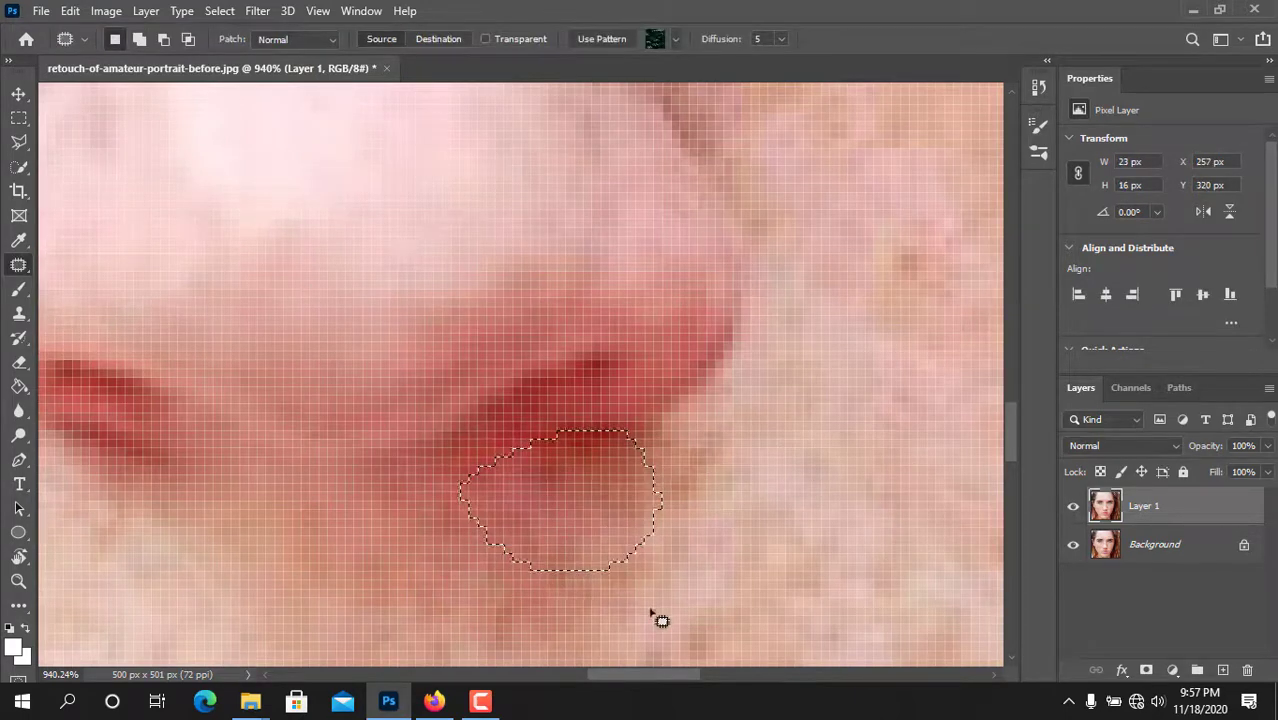
{"action": "left_click", "coordinate": [722, 616]}
{"action": "scroll", "coordinate": [545, 465], "scroll_direction": "down", "scroll_amount": 5}
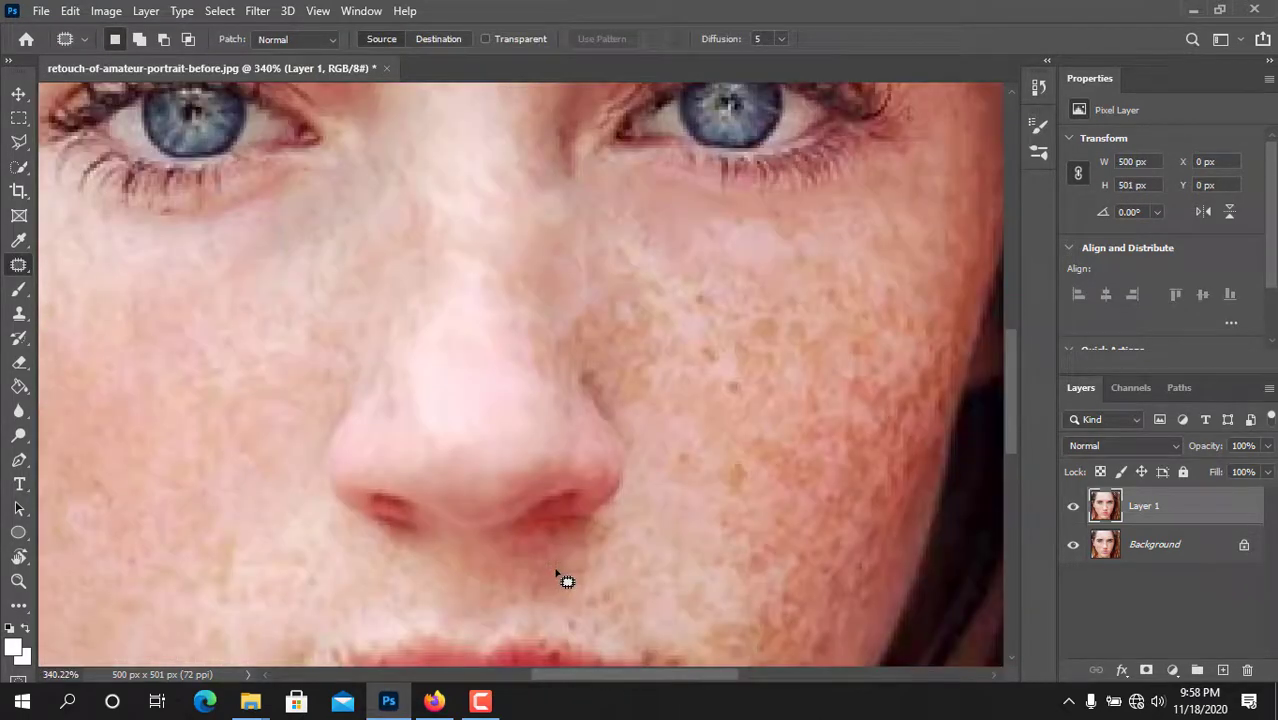
{"action": "scroll", "coordinate": [571, 543], "scroll_direction": "up", "scroll_amount": 5}
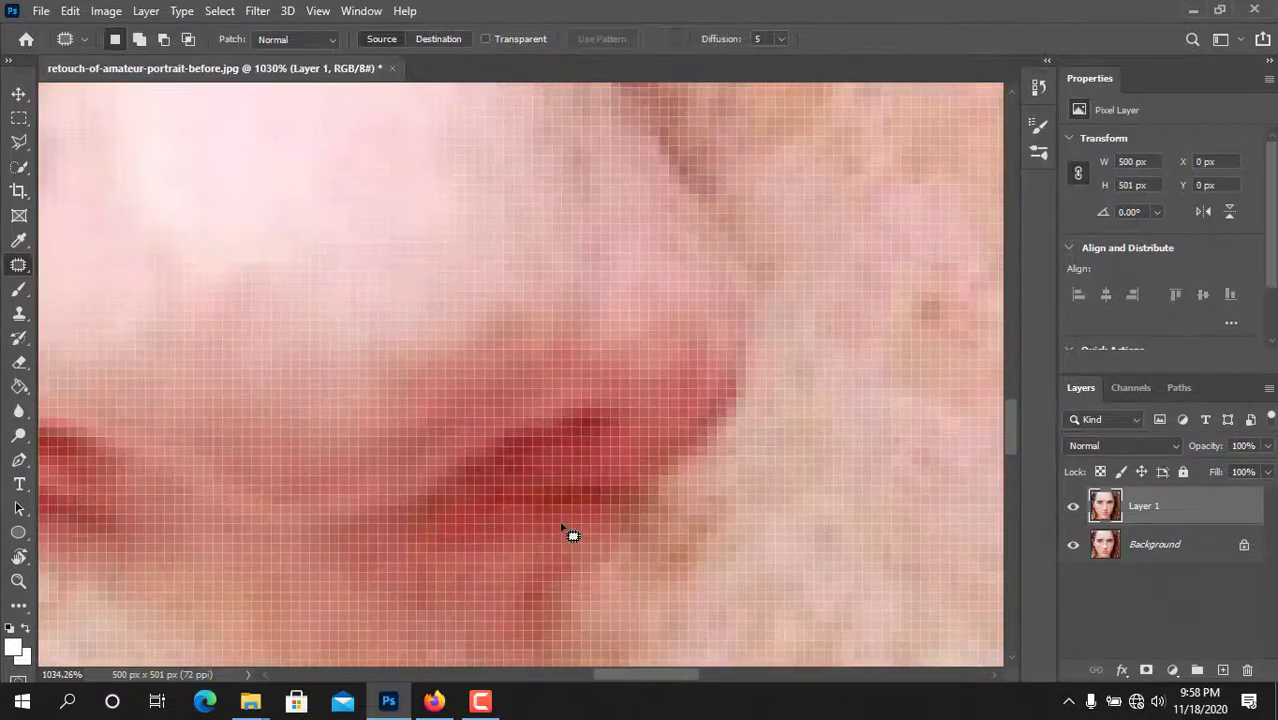
{"action": "scroll", "coordinate": [571, 535], "scroll_direction": "down", "scroll_amount": 4}
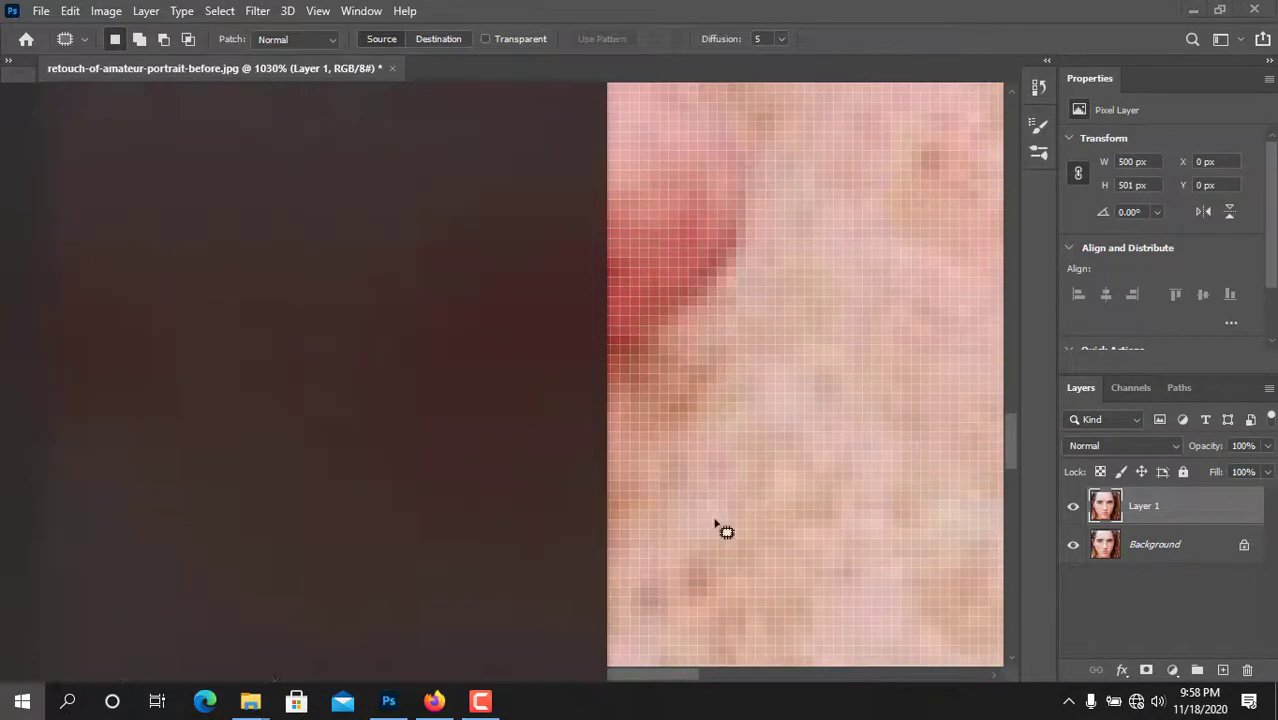
{"action": "scroll", "coordinate": [820, 204], "scroll_direction": "down", "scroll_amount": 1}
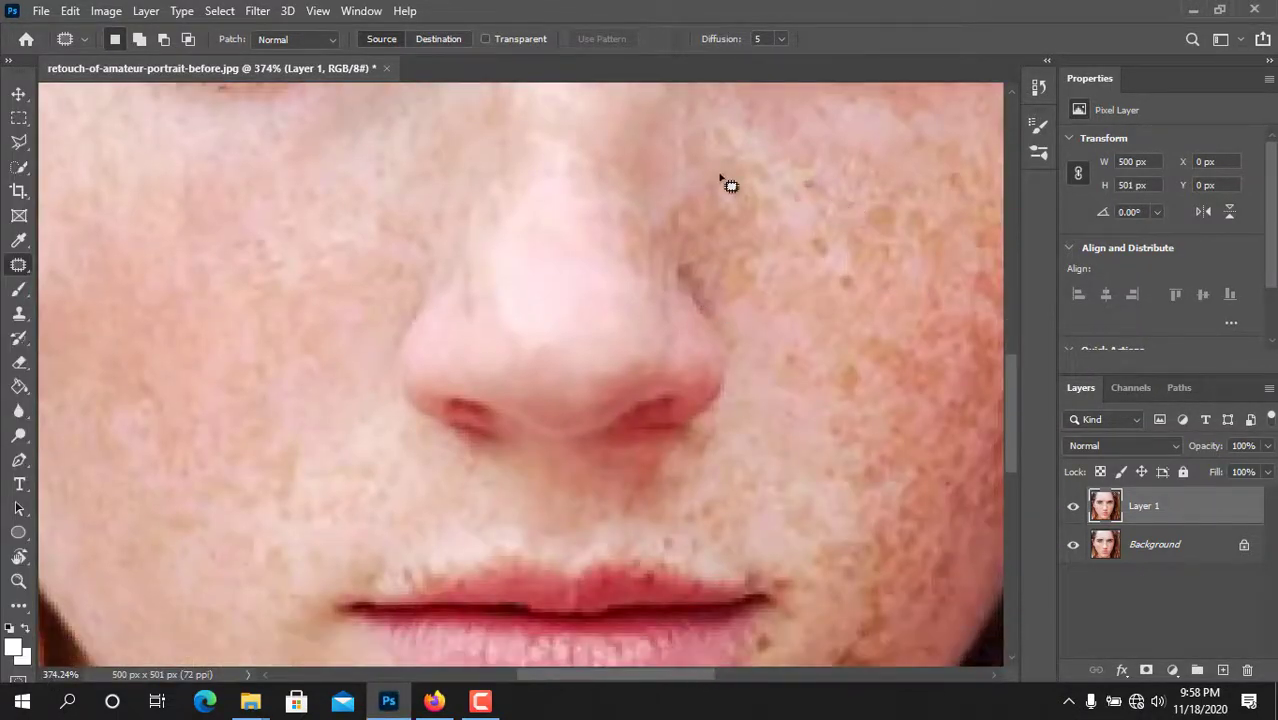
Step: Patch the freckled cheek beneath the right eye with clearer skin from the opposite cheek
{"action": "left_click_drag", "start_coordinate": [704, 152], "coordinate": [702, 142]}
{"action": "left_click_drag", "start_coordinate": [737, 212], "coordinate": [760, 224]}
{"action": "left_click", "coordinate": [844, 286]}
{"action": "scroll", "coordinate": [852, 294], "scroll_direction": "down", "scroll_amount": 3}
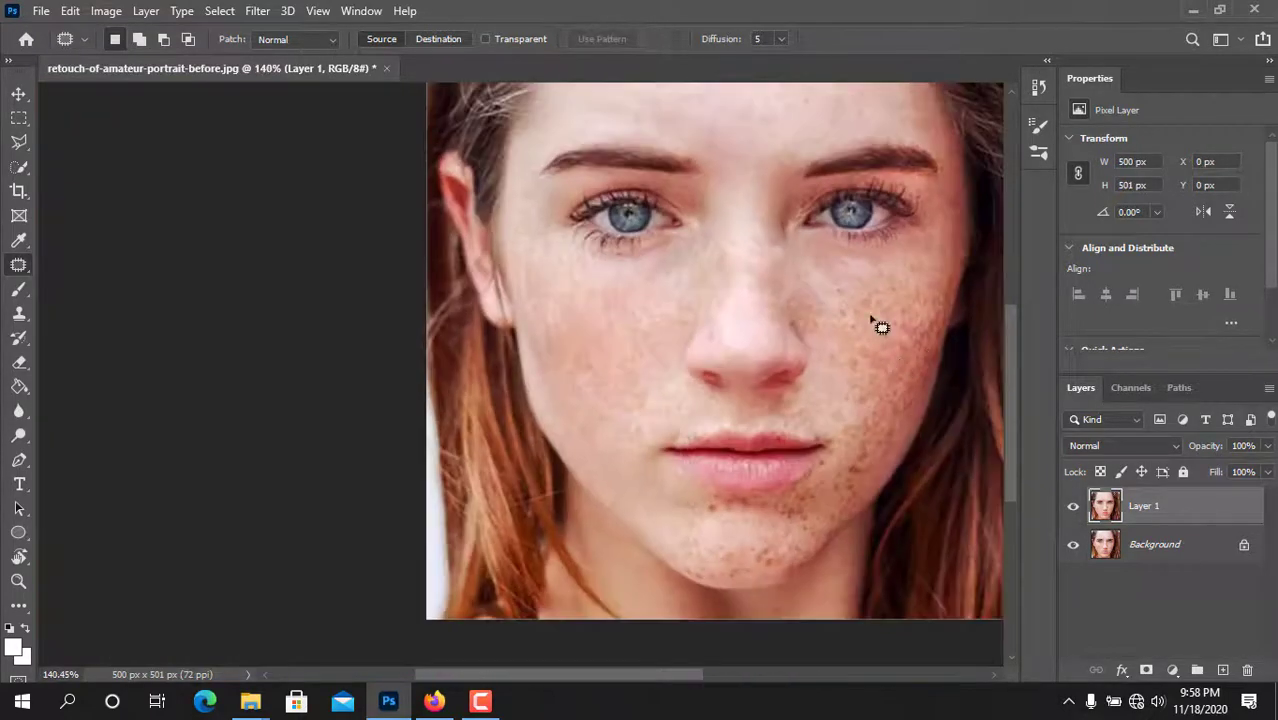
{"action": "mouse_move", "coordinate": [832, 290]}
{"action": "left_mouse_down"}
{"action": "mouse_move", "coordinate": [919, 314]}
{"action": "mouse_move", "coordinate": [834, 289]}
{"action": "left_mouse_up"}
{"action": "left_click_drag", "start_coordinate": [876, 340], "coordinate": [620, 340]}
{"action": "left_click", "coordinate": [962, 315]}
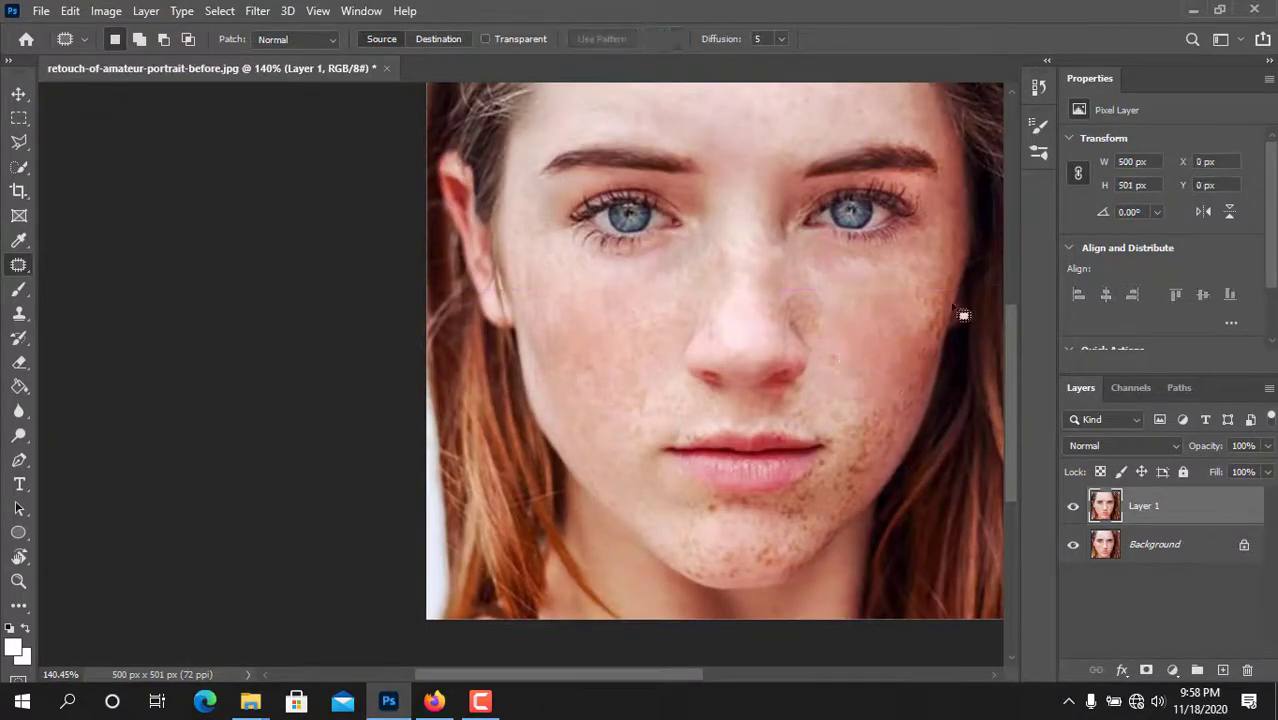
Step: Heal the dark spot on the right side of the nose, above the nostril crease, with the Spot Healing Brush
{"action": "scroll", "coordinate": [825, 303], "scroll_direction": "up", "scroll_amount": 5}
{"action": "right_click", "coordinate": [25, 273]}
{"action": "left_click", "coordinate": [88, 264]}
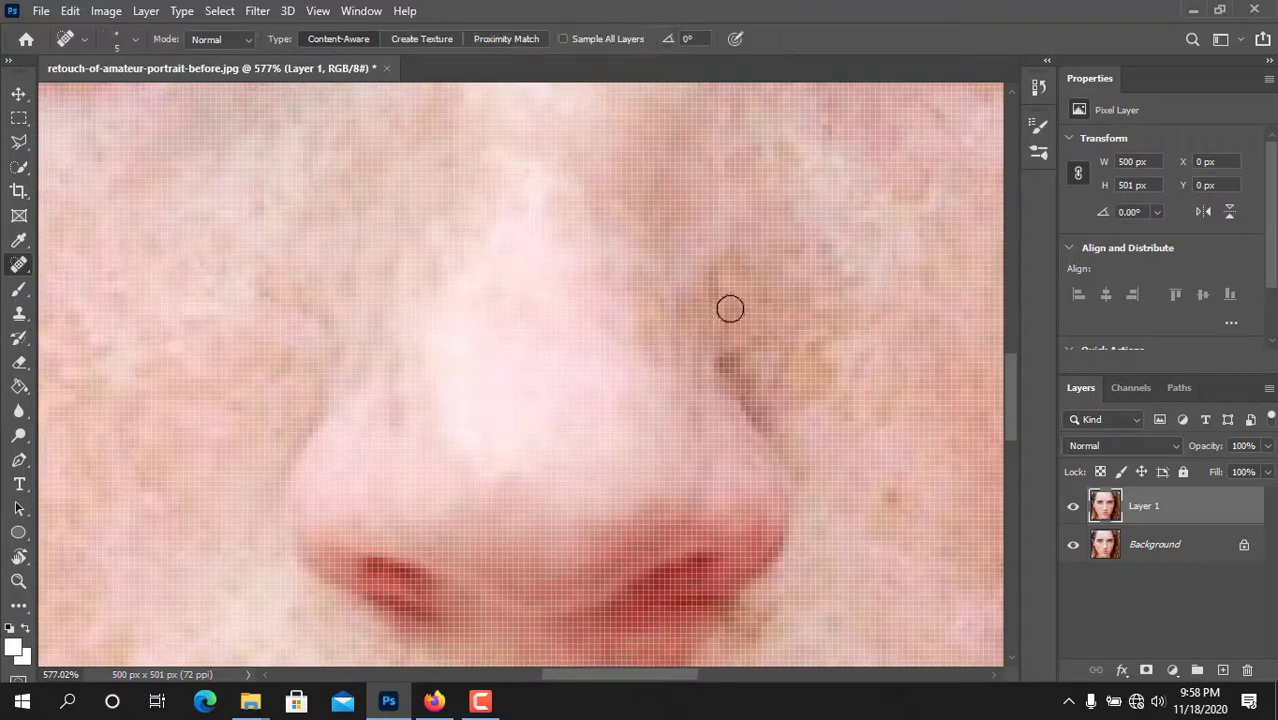
{"action": "scroll", "coordinate": [690, 322], "scroll_direction": "up", "scroll_amount": 3}
{"action": "mouse_move", "coordinate": [601, 219]}
{"action": "left_mouse_down"}
{"action": "mouse_move", "coordinate": [594, 244]}
{"action": "mouse_move", "coordinate": [608, 238]}
{"action": "left_mouse_up"}
{"action": "left_click", "coordinate": [634, 268]}
{"action": "scroll", "coordinate": [636, 317], "scroll_direction": "up", "scroll_amount": 3}
{"action": "left_click", "coordinate": [767, 435]}
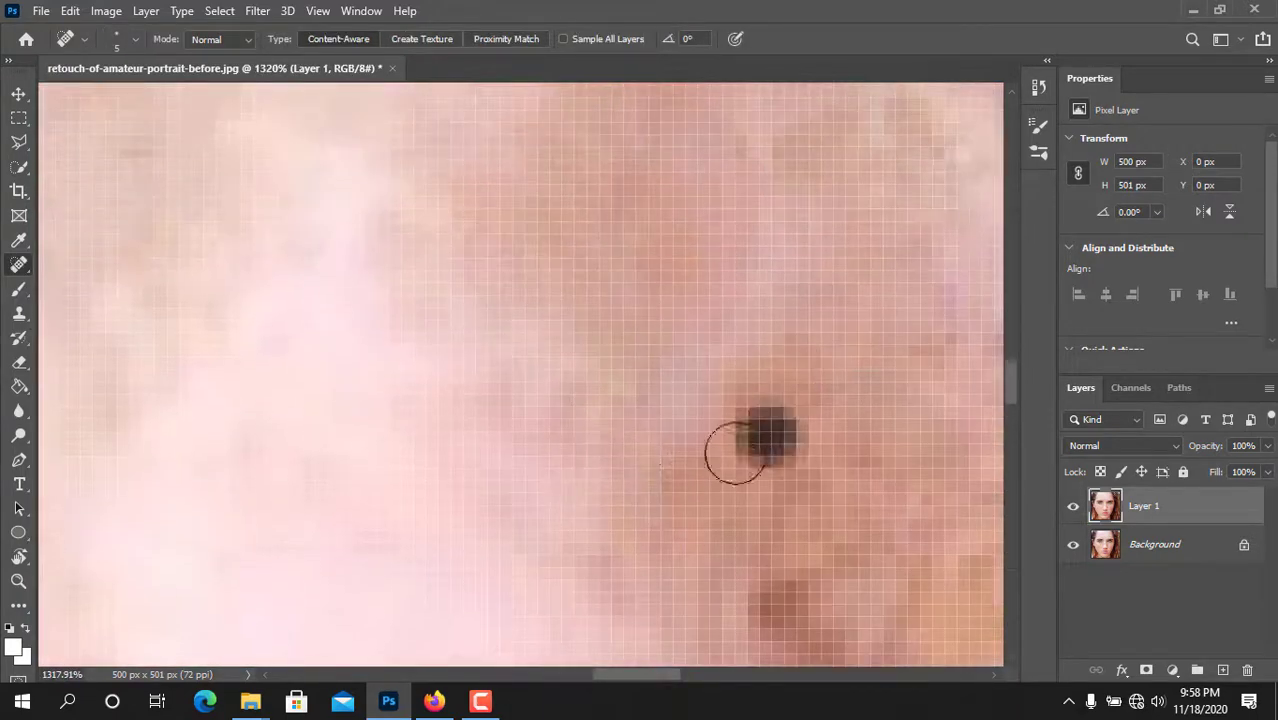
Step: Heal the remaining dark marks around the upper end of the right nostril crease and the skin above it
{"action": "left_click", "coordinate": [816, 499]}
{"action": "scroll", "coordinate": [752, 478], "scroll_direction": "down", "scroll_amount": 3}
{"action": "scroll", "coordinate": [705, 462], "scroll_direction": "up", "scroll_amount": 3}
{"action": "left_click", "coordinate": [645, 455]}
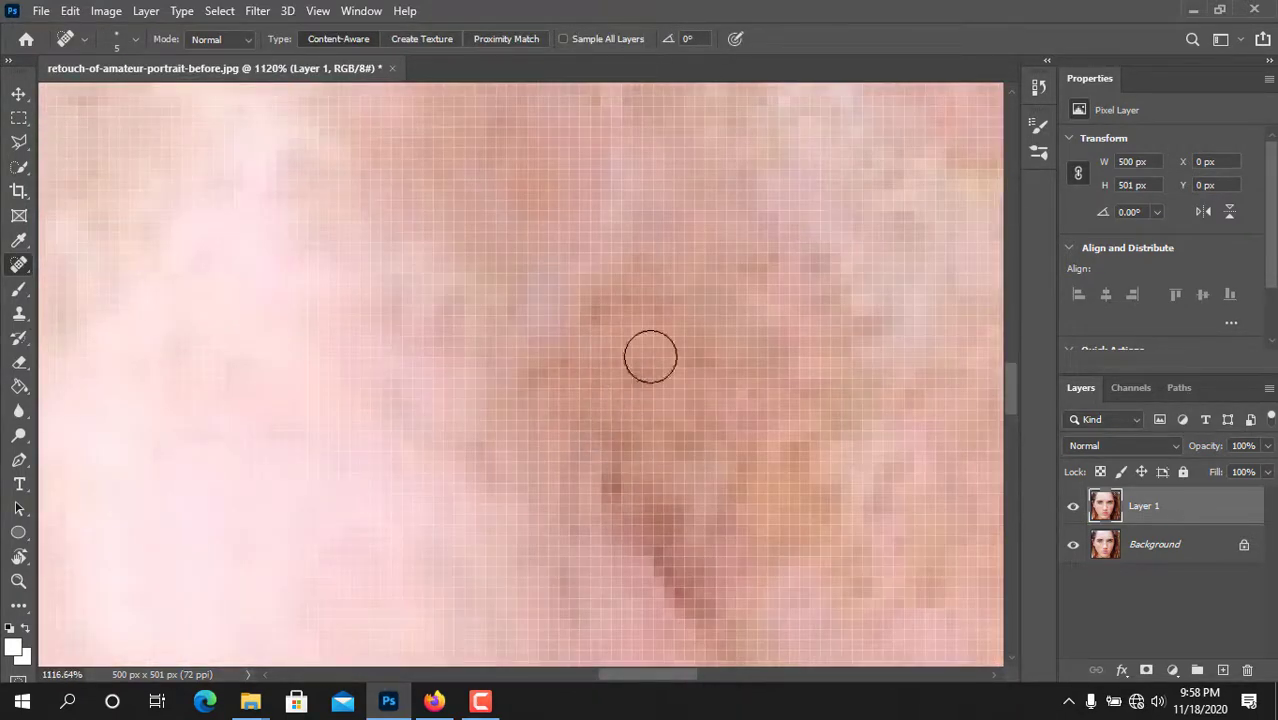
{"action": "left_click", "coordinate": [746, 480]}
{"action": "scroll", "coordinate": [800, 460], "scroll_direction": "down", "scroll_amount": 3}
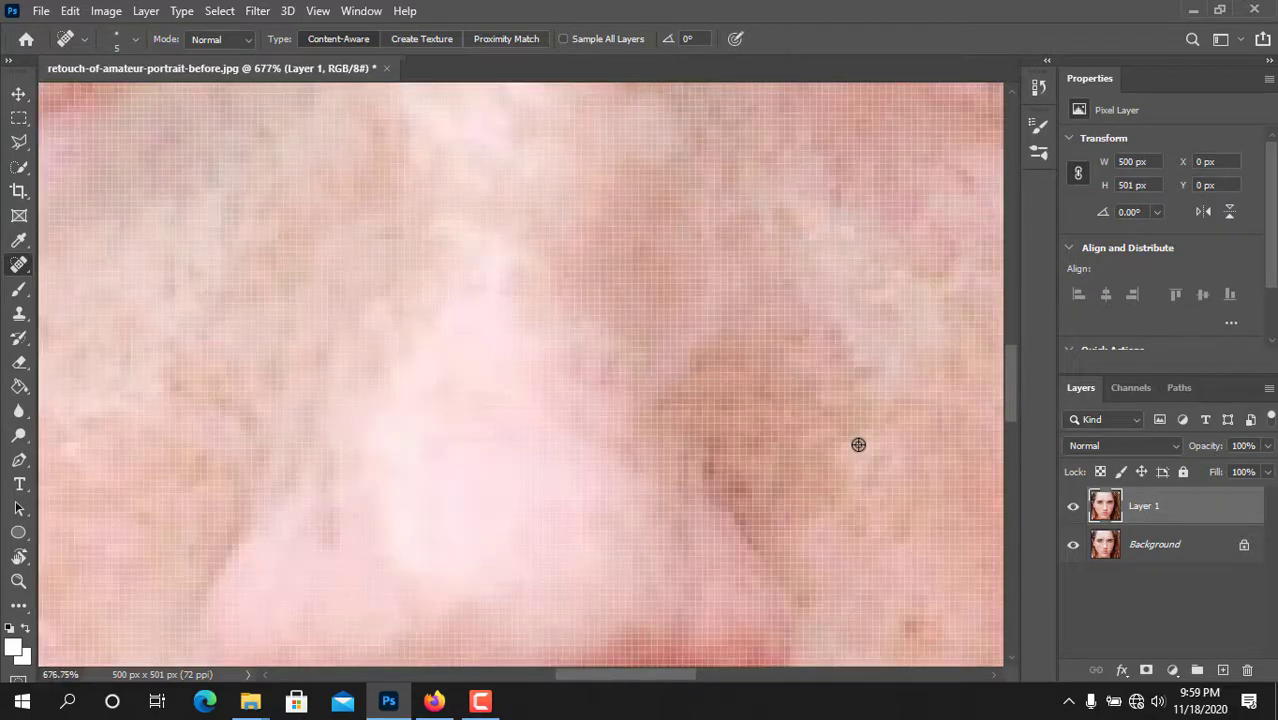
{"action": "scroll", "coordinate": [836, 293], "scroll_direction": "up", "scroll_amount": 2}
{"action": "left_click", "coordinate": [739, 210]}
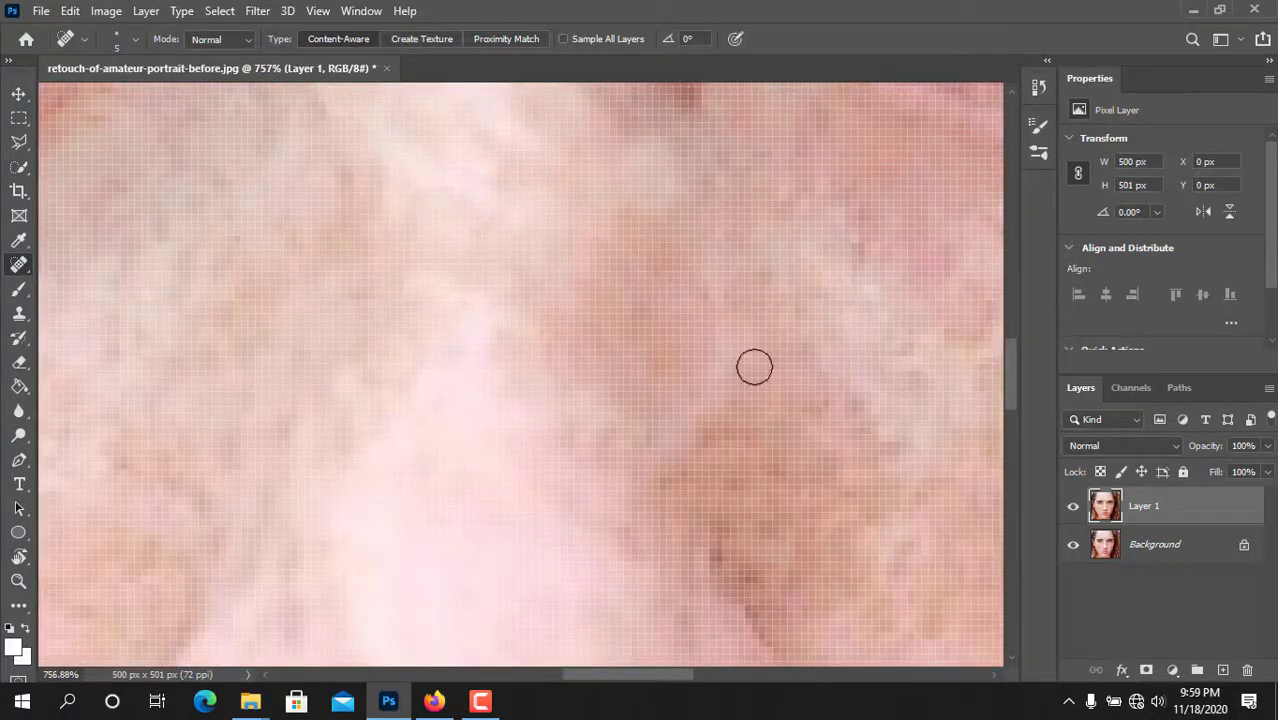
{"action": "scroll", "coordinate": [760, 380], "scroll_direction": "down", "scroll_amount": 3}
{"action": "scroll", "coordinate": [683, 388], "scroll_direction": "down", "scroll_amount": 2}
Step: Patch the brownish area beside the right side of the nose with skin from the opposite cheek, then deselect
{"action": "right_click", "coordinate": [18, 264]}
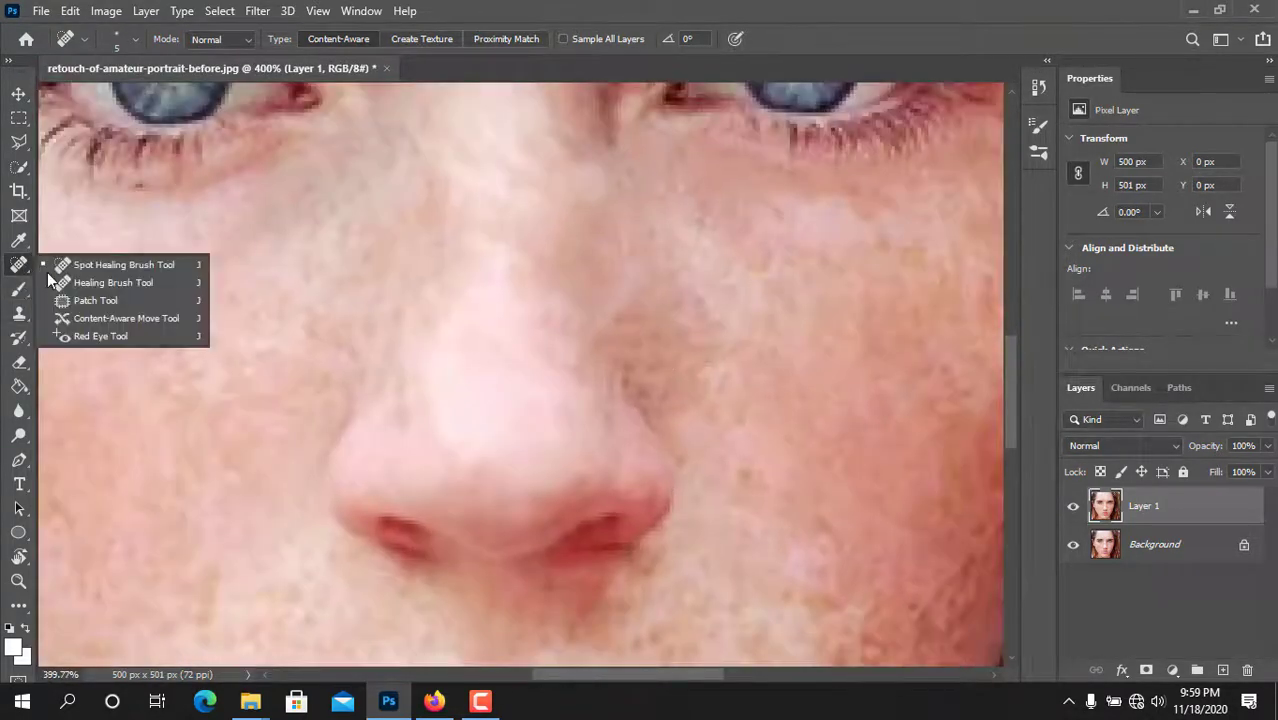
{"action": "left_click", "coordinate": [100, 297]}
{"action": "scroll", "coordinate": [628, 362], "scroll_direction": "up", "scroll_amount": 7}
{"action": "scroll", "coordinate": [633, 300], "scroll_direction": "down", "scroll_amount": 3}
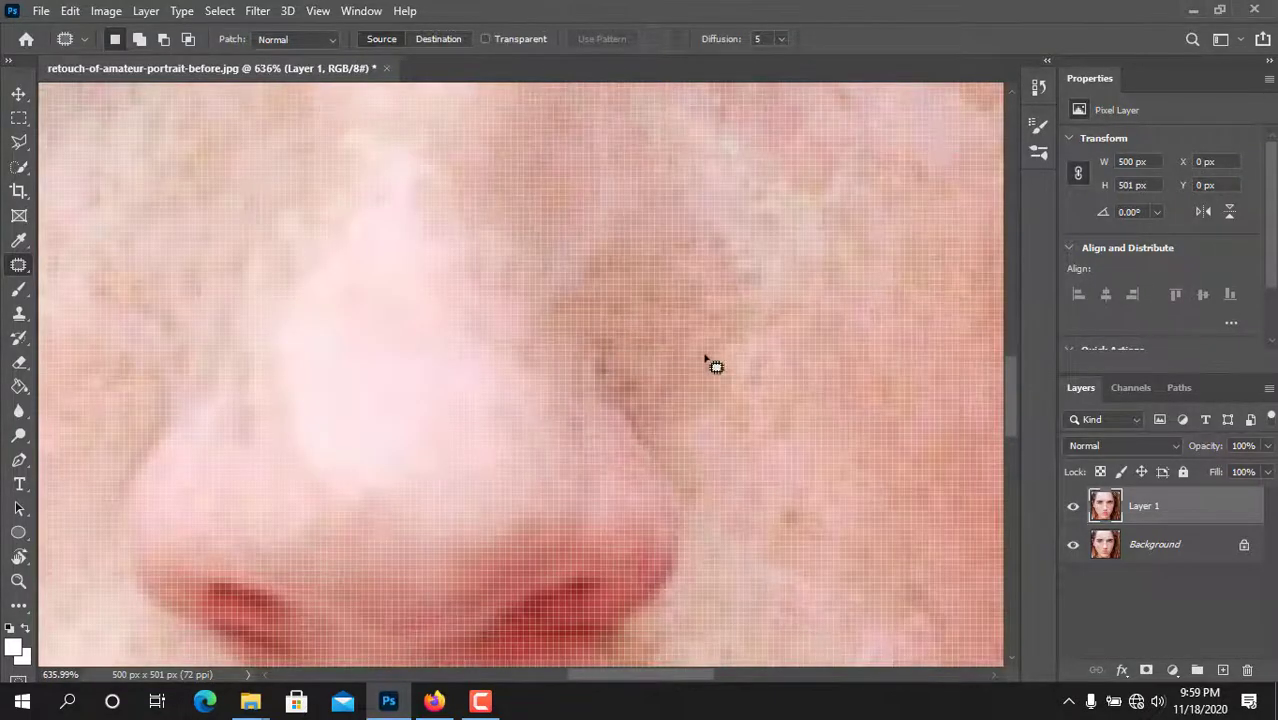
{"action": "mouse_move", "coordinate": [617, 383]}
{"action": "left_mouse_down"}
{"action": "mouse_move", "coordinate": [733, 222]}
{"action": "mouse_move", "coordinate": [579, 274]}
{"action": "left_mouse_up"}
{"action": "scroll", "coordinate": [608, 337], "scroll_direction": "down", "scroll_amount": 4}
{"action": "left_click_drag", "start_coordinate": [620, 325], "coordinate": [405, 334]}
{"action": "key", "text": "ctrl+d"}
{"action": "scroll", "coordinate": [723, 342], "scroll_direction": "up", "scroll_amount": 8}
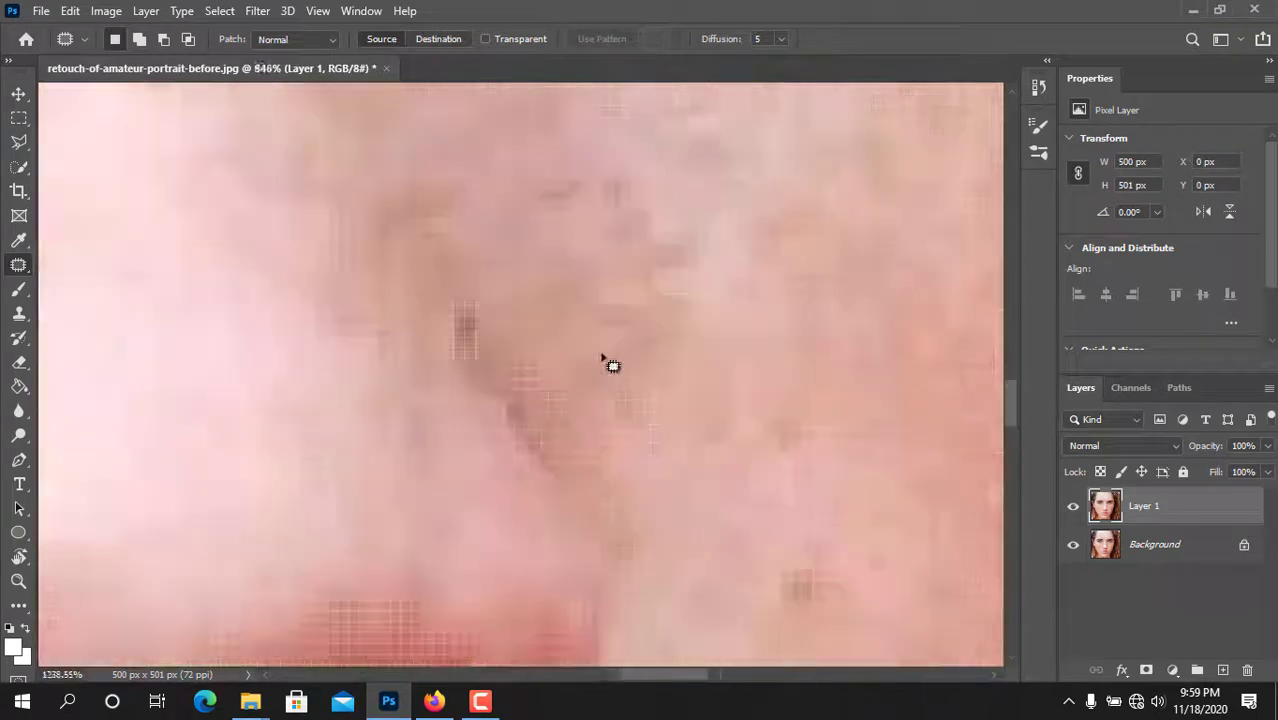
{"action": "left_click_drag", "start_coordinate": [293, 185], "coordinate": [464, 384]}
{"action": "left_click_drag", "start_coordinate": [322, 186], "coordinate": [320, 185]}
{"action": "scroll", "coordinate": [362, 294], "scroll_direction": "down", "scroll_amount": 3}
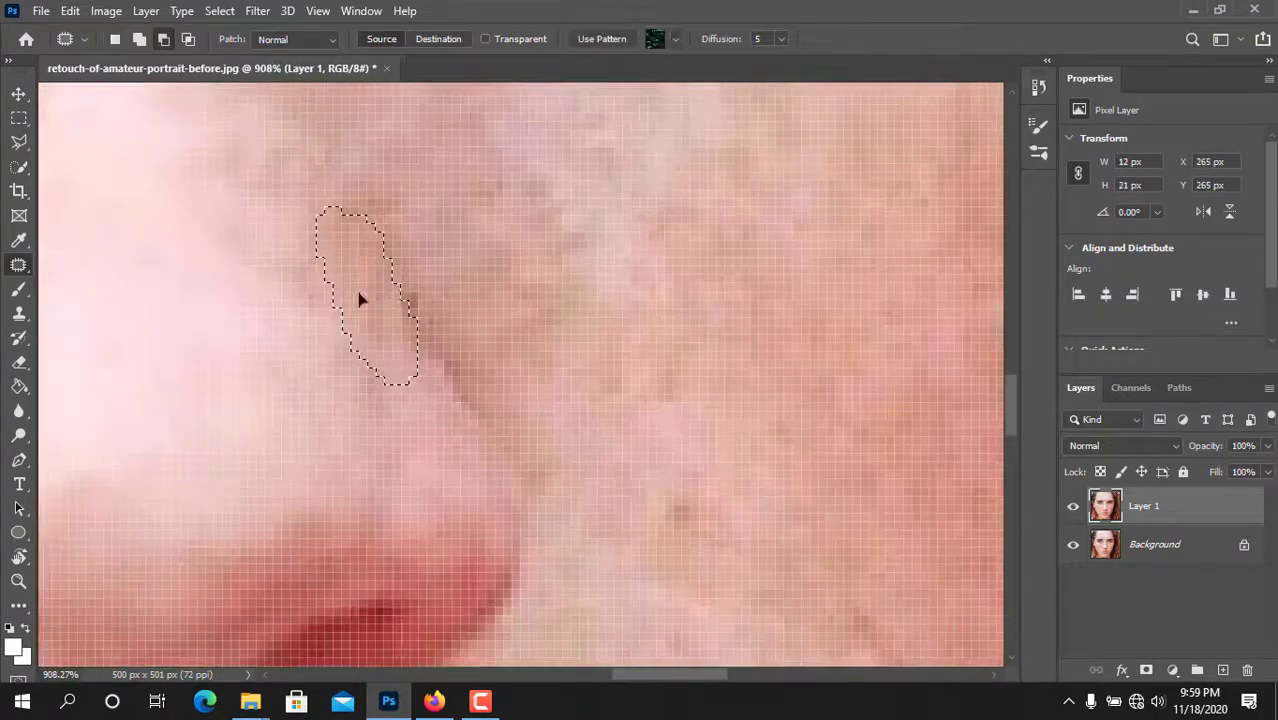
{"action": "key", "text": "ctrl+d"}
Step: Compare the whole face with the original by hiding and showing Layer 1
{"action": "left_click_drag", "start_coordinate": [18, 264], "coordinate": [90, 264]}
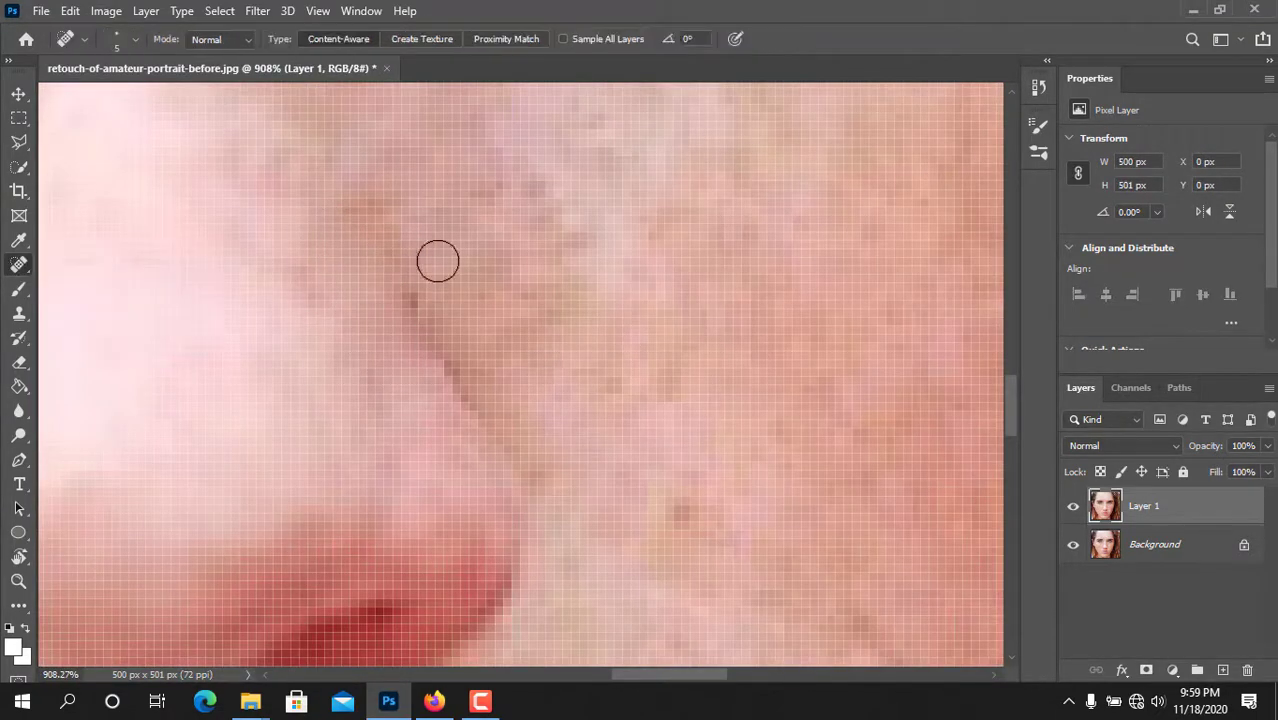
{"action": "scroll", "coordinate": [420, 320], "scroll_direction": "down", "scroll_amount": 10}
{"action": "left_click", "coordinate": [1074, 511]}
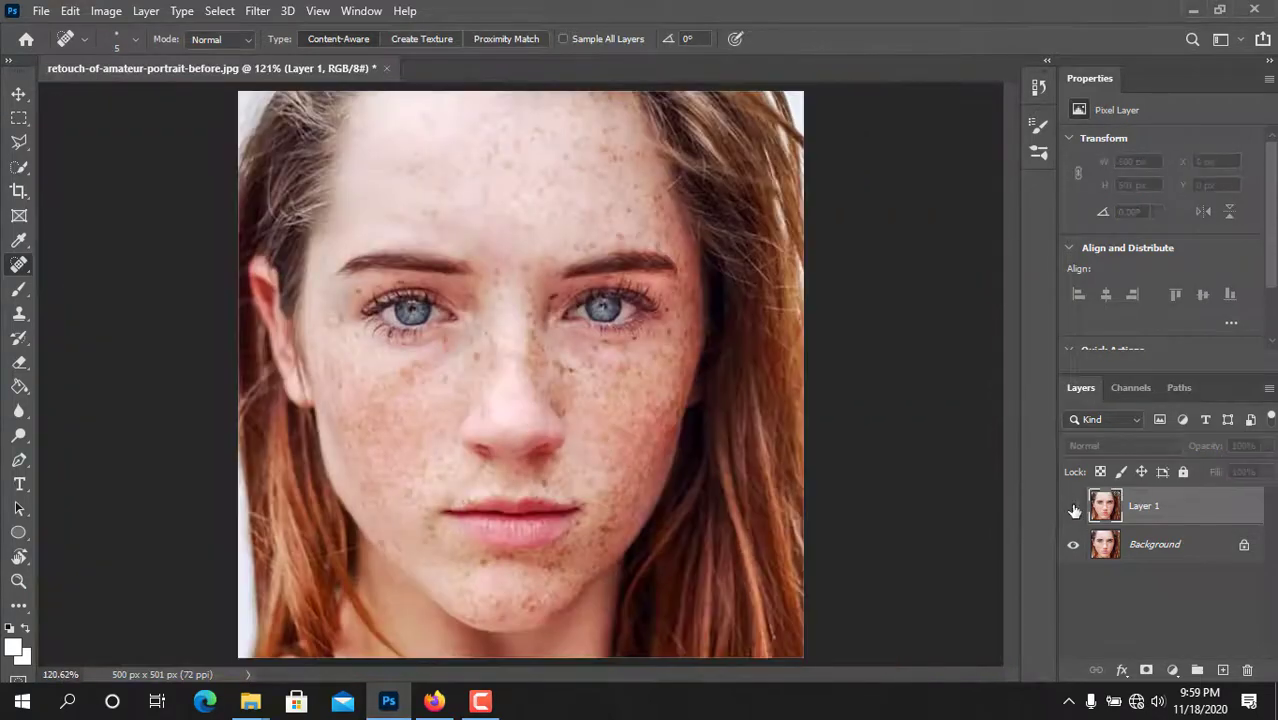
{"action": "left_click", "coordinate": [1074, 511]}
{"action": "scroll", "coordinate": [738, 389], "scroll_direction": "up", "scroll_amount": 3}
{"action": "scroll", "coordinate": [738, 389], "scroll_direction": "up", "scroll_amount": 3}
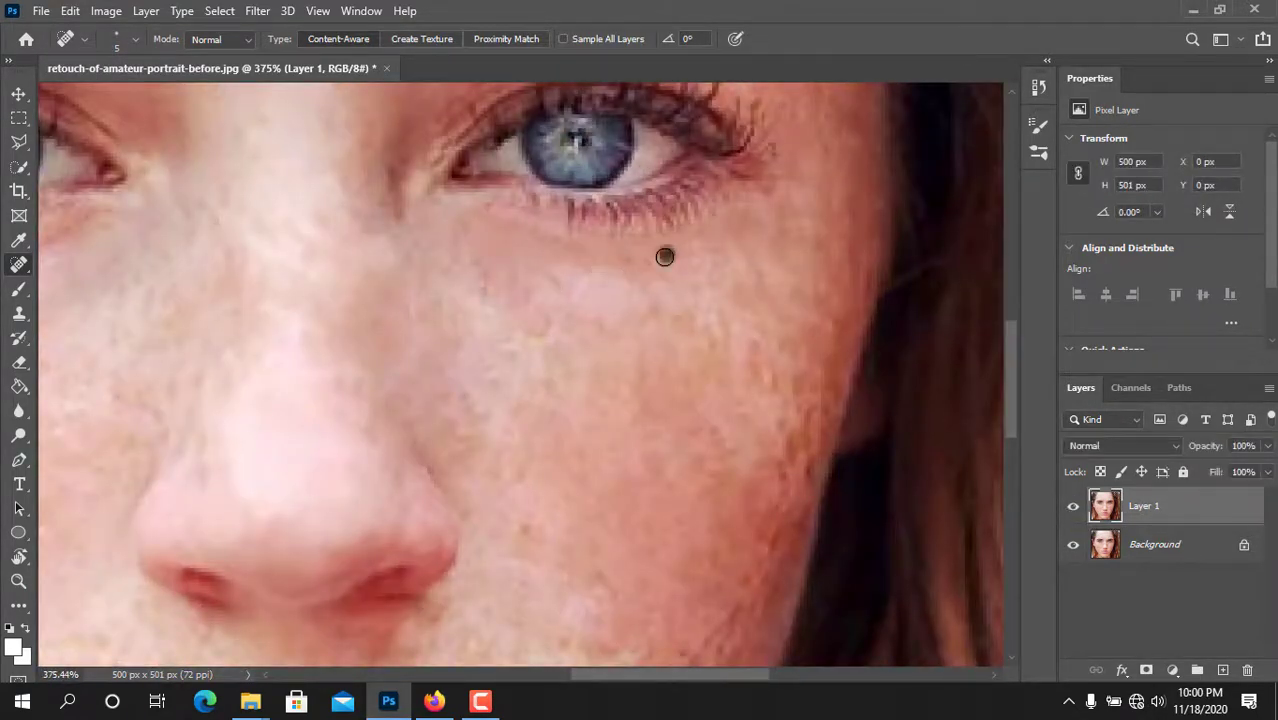
{"action": "scroll", "coordinate": [549, 232], "scroll_direction": "up", "scroll_amount": 2}
Step: Compare the area around the right eye with the original by toggling Layer 1, keeping Layer 1 active at the end
{"action": "left_click", "coordinate": [1074, 511]}
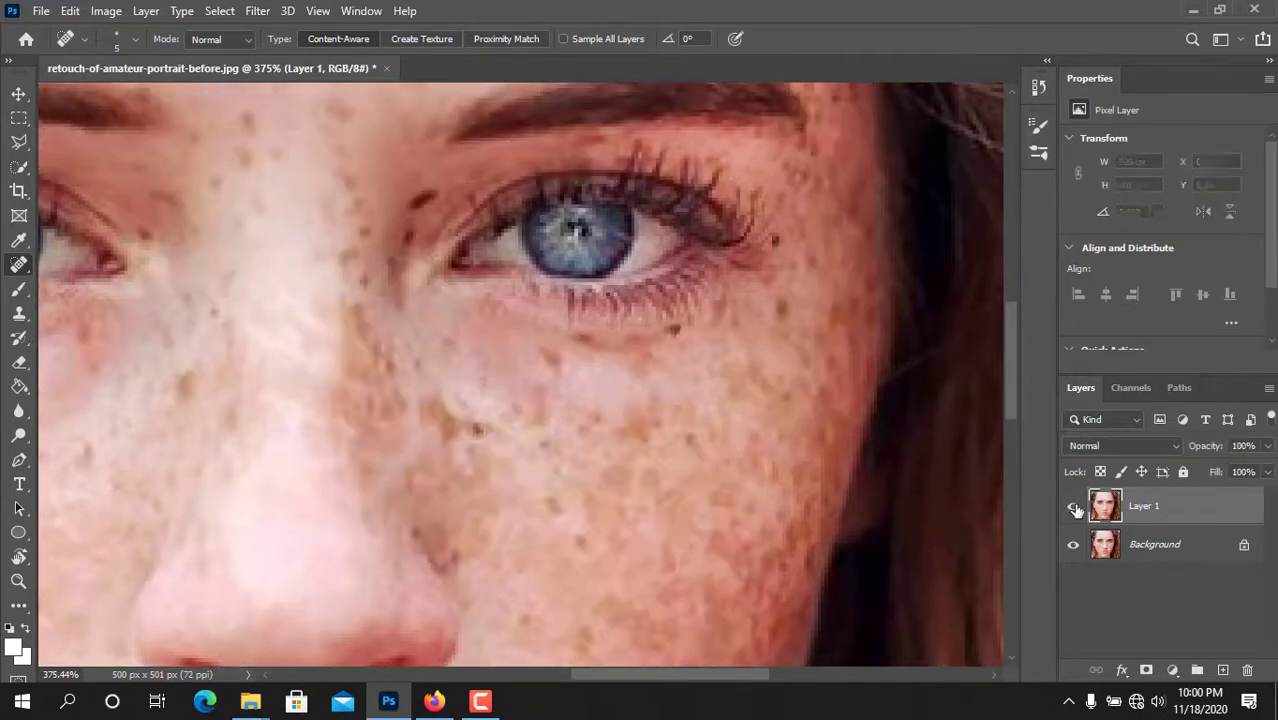
{"action": "left_click", "coordinate": [1074, 511]}
{"action": "left_click", "coordinate": [1074, 511]}
{"action": "left_click", "coordinate": [1074, 511]}
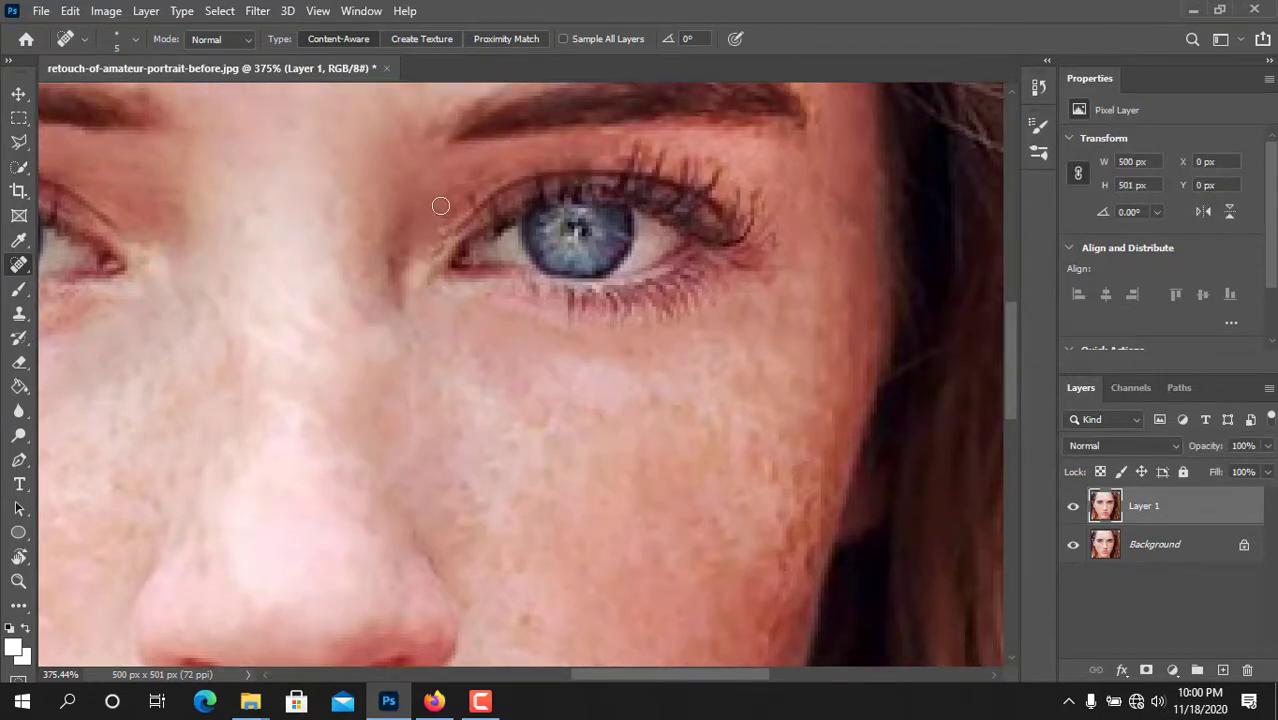
{"action": "left_click", "coordinate": [1074, 511]}
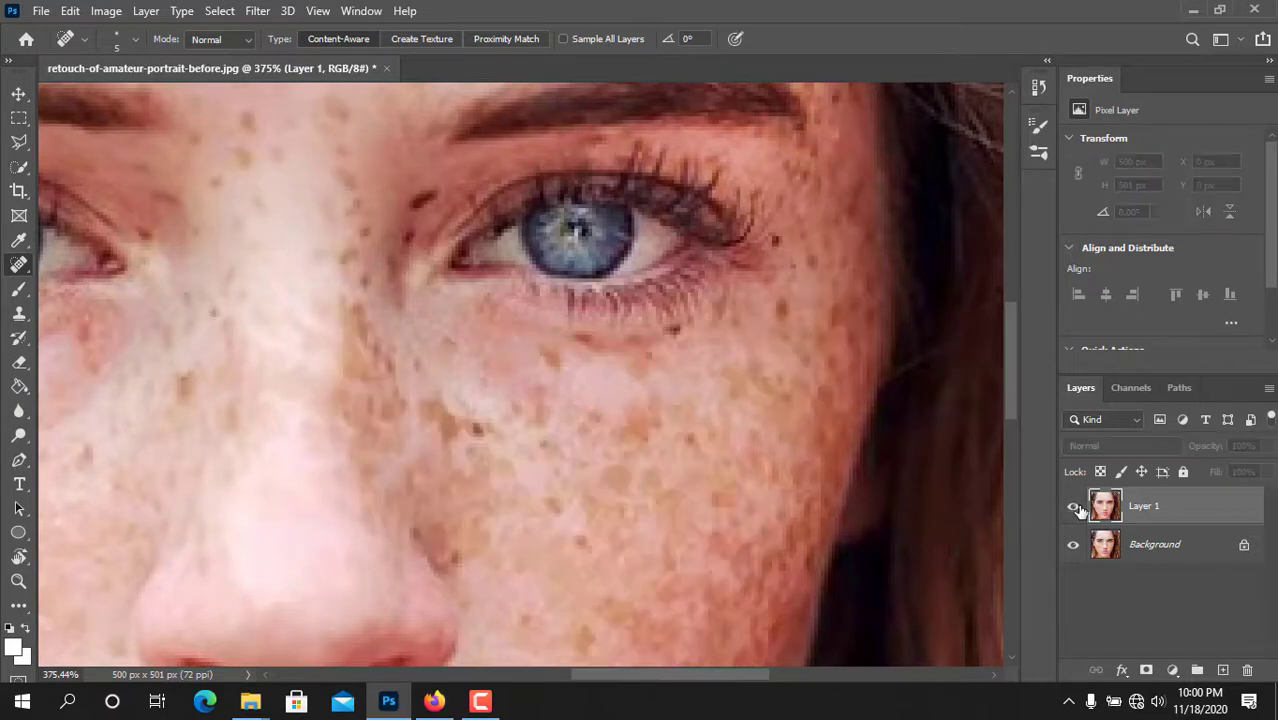
{"action": "left_click", "coordinate": [1074, 511]}
{"action": "left_click", "coordinate": [1074, 511]}
{"action": "left_click", "coordinate": [1140, 546]}
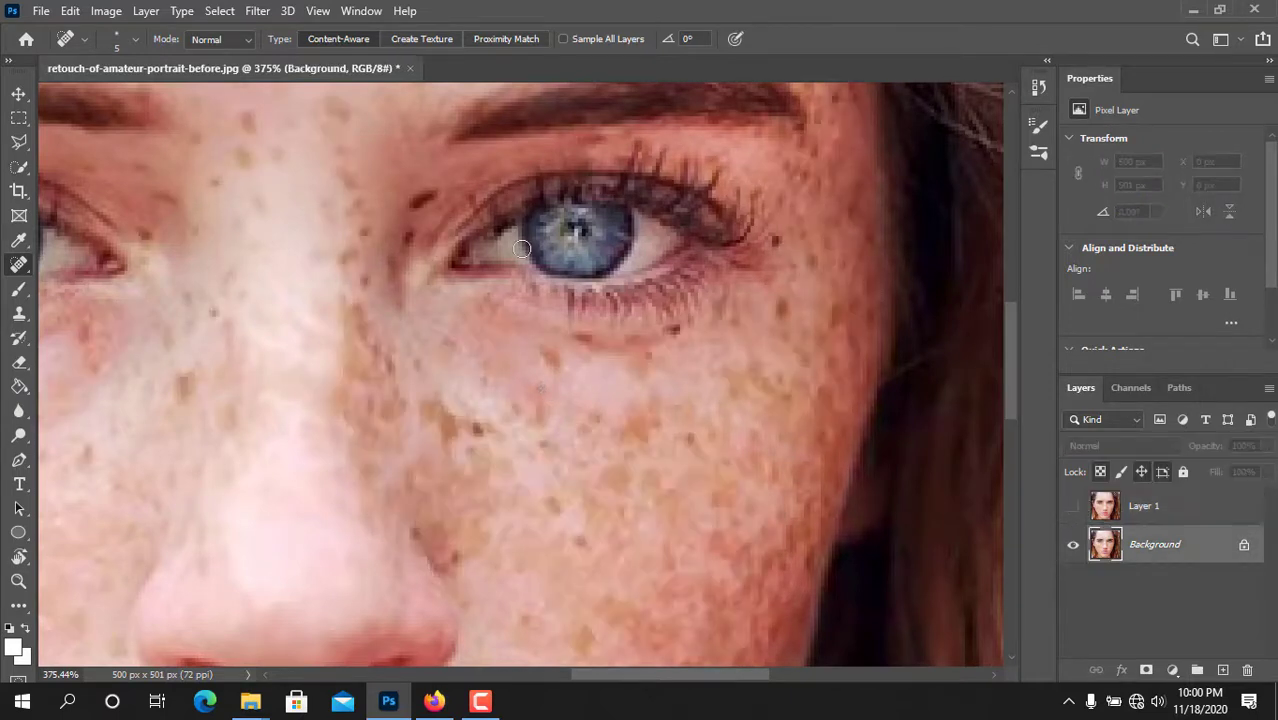
{"action": "left_click", "coordinate": [1074, 511]}
{"action": "left_click", "coordinate": [1140, 506]}
{"action": "key", "text": "b"}
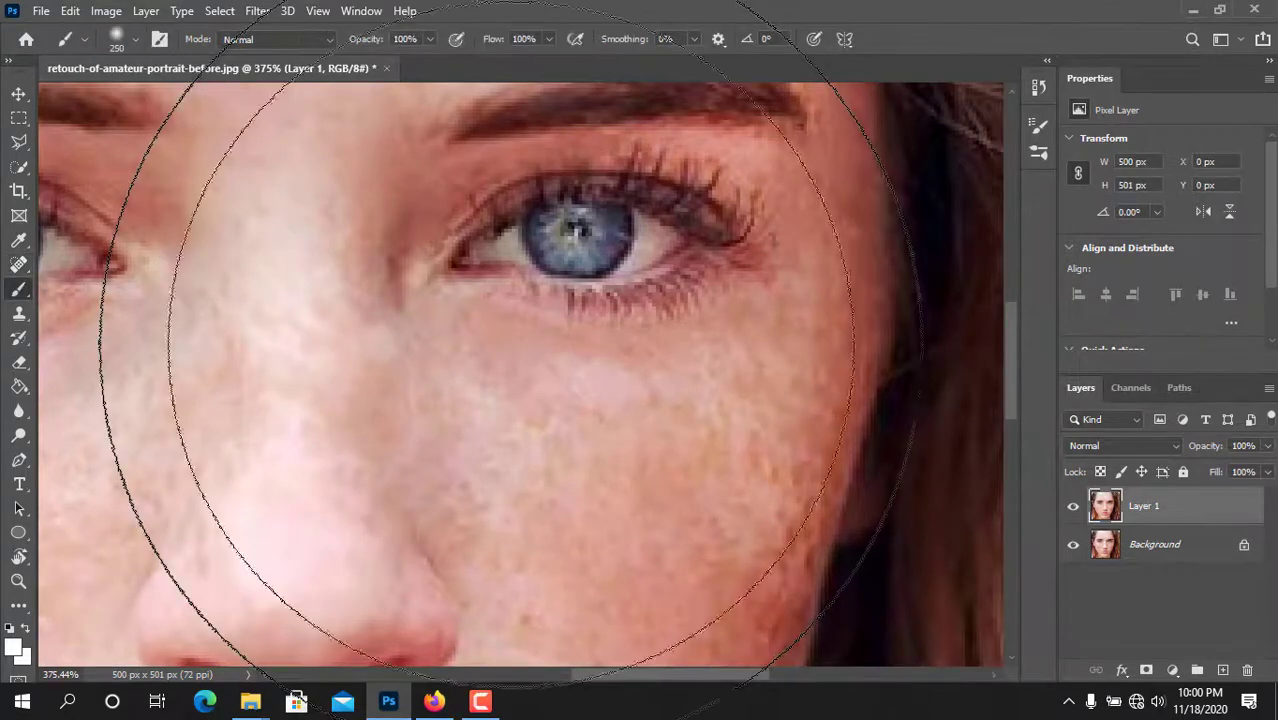
{"action": "key", "text": "bracketleft"}
{"action": "key", "text": "bracketleft"}
{"action": "key", "text": "bracketleft"}
{"action": "key", "text": "bracketleft"}
{"action": "key", "text": "bracketleft"}
{"action": "key", "text": "bracketleft"}
{"action": "key", "text": "bracketleft"}
{"action": "key", "text": "bracketleft"}
{"action": "key", "text": "bracketleft"}
{"action": "key", "text": "bracketleft"}
{"action": "left_click", "coordinate": [20, 264]}
Step: Compare the right cheek and nose with the original by toggling the visibility of Layer 1
{"action": "scroll", "coordinate": [695, 499], "scroll_direction": "down", "scroll_amount": 2}
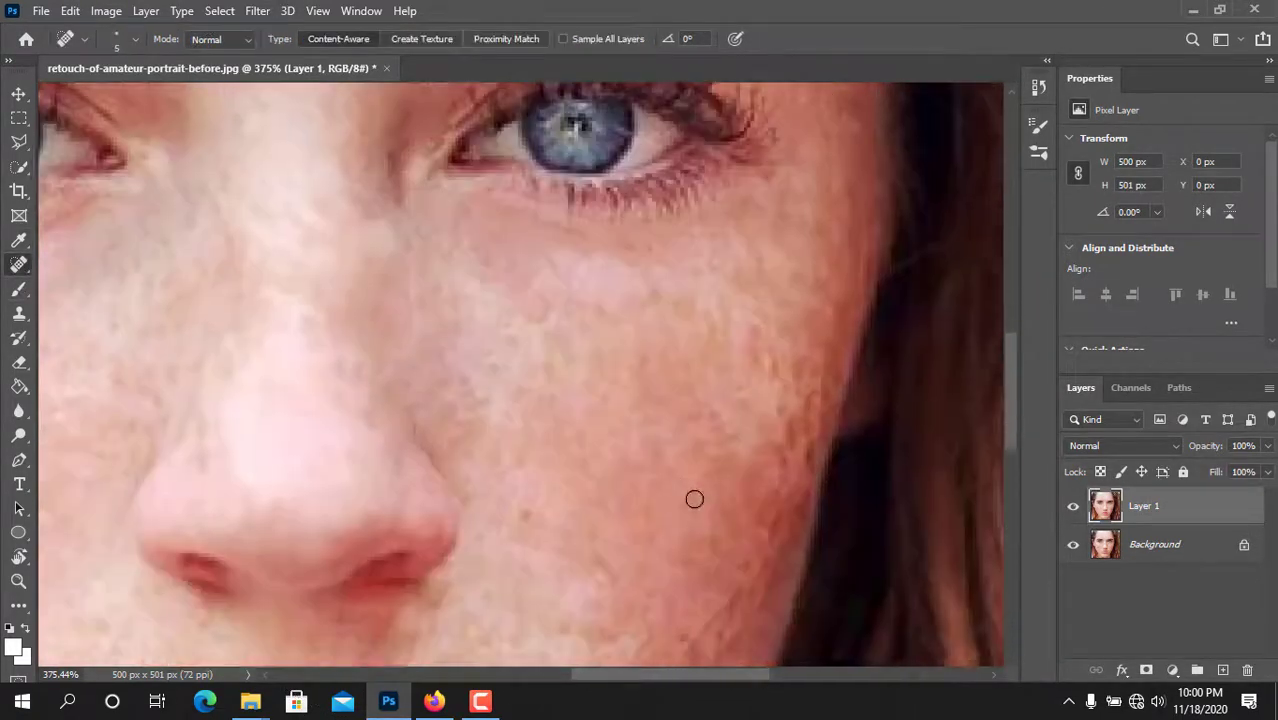
{"action": "scroll", "coordinate": [720, 334], "scroll_direction": "down", "scroll_amount": 1}
{"action": "left_click", "coordinate": [1073, 507]}
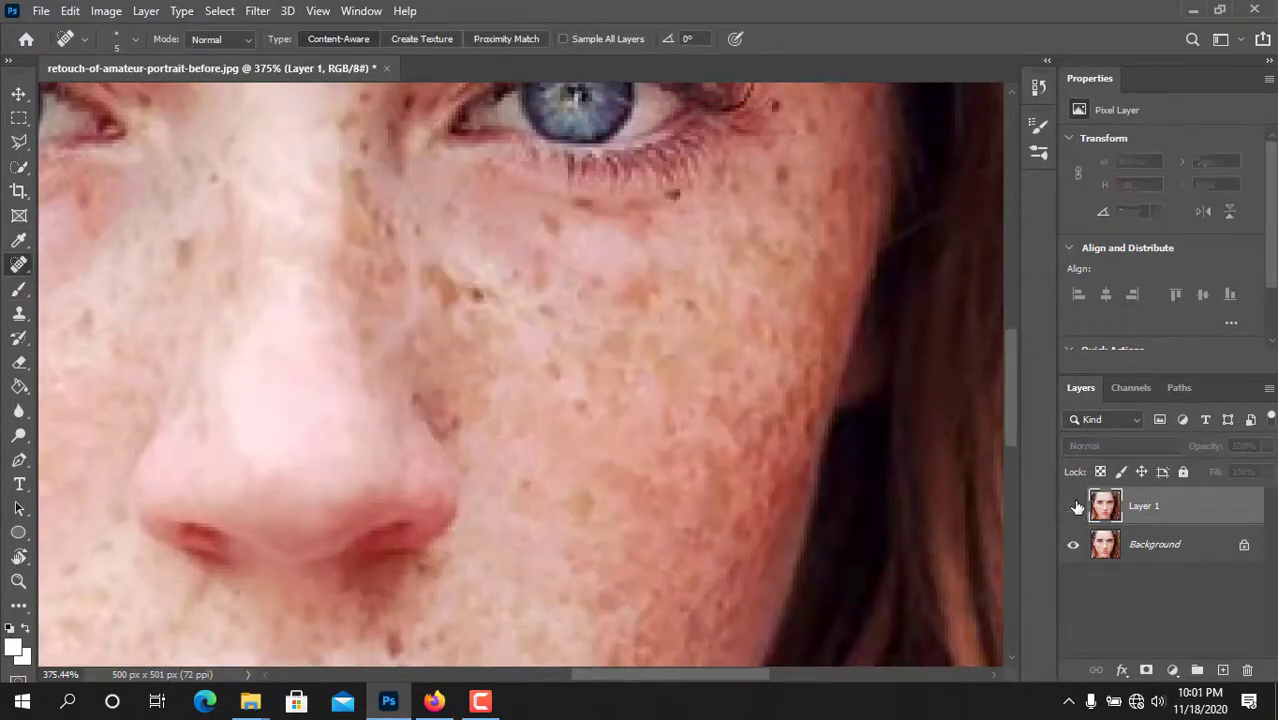
{"action": "left_click", "coordinate": [1073, 507]}
Step: Patch an area about 57 by 86 px on the outer right cheek with skin from the opposite cheek, then deselect
{"action": "right_click", "coordinate": [19, 264]}
{"action": "left_click", "coordinate": [95, 302]}
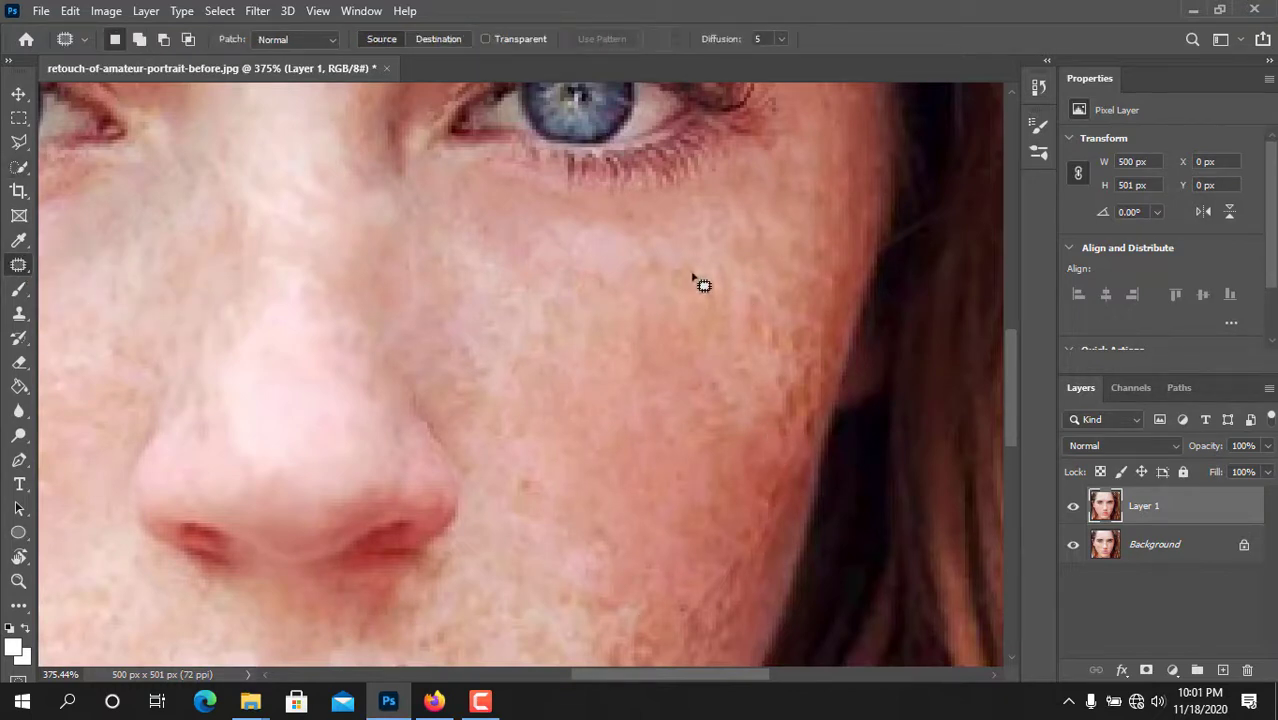
{"action": "left_click_drag", "start_coordinate": [683, 262], "coordinate": [758, 556]}
{"action": "left_click_drag", "start_coordinate": [686, 262], "coordinate": [705, 254]}
{"action": "scroll", "coordinate": [700, 321], "scroll_direction": "down", "scroll_amount": 6}
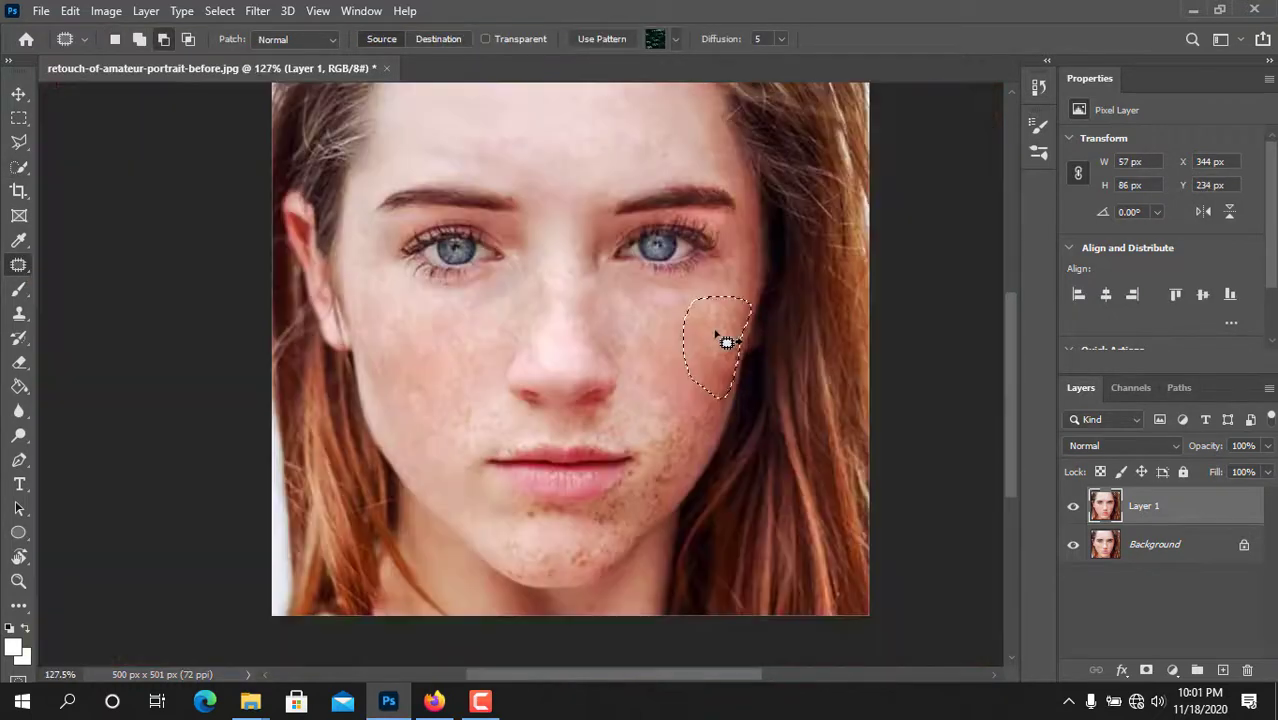
{"action": "mouse_move", "coordinate": [713, 337]}
{"action": "left_mouse_down"}
{"action": "mouse_move", "coordinate": [417, 354]}
{"action": "mouse_move", "coordinate": [405, 373]}
{"action": "left_mouse_up"}
{"action": "key", "text": "ctrl+d"}
Step: Patch the darker blotchy skin on the outer right cheek with smoother skin from nearer the nose, then deselect
{"action": "scroll", "coordinate": [742, 416], "scroll_direction": "up", "scroll_amount": 8}
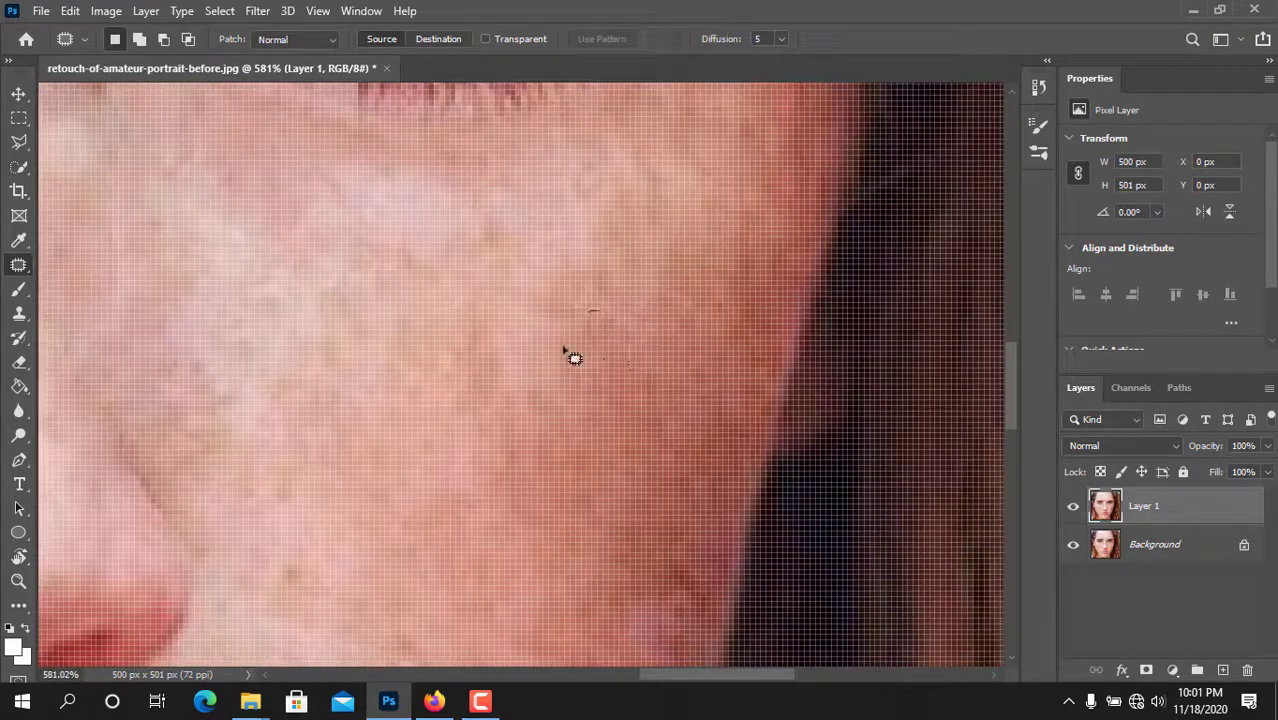
{"action": "left_click_drag", "start_coordinate": [568, 354], "coordinate": [566, 360]}
{"action": "key", "text": "ctrl+d"}
{"action": "scroll", "coordinate": [740, 398], "scroll_direction": "down", "scroll_amount": 3}
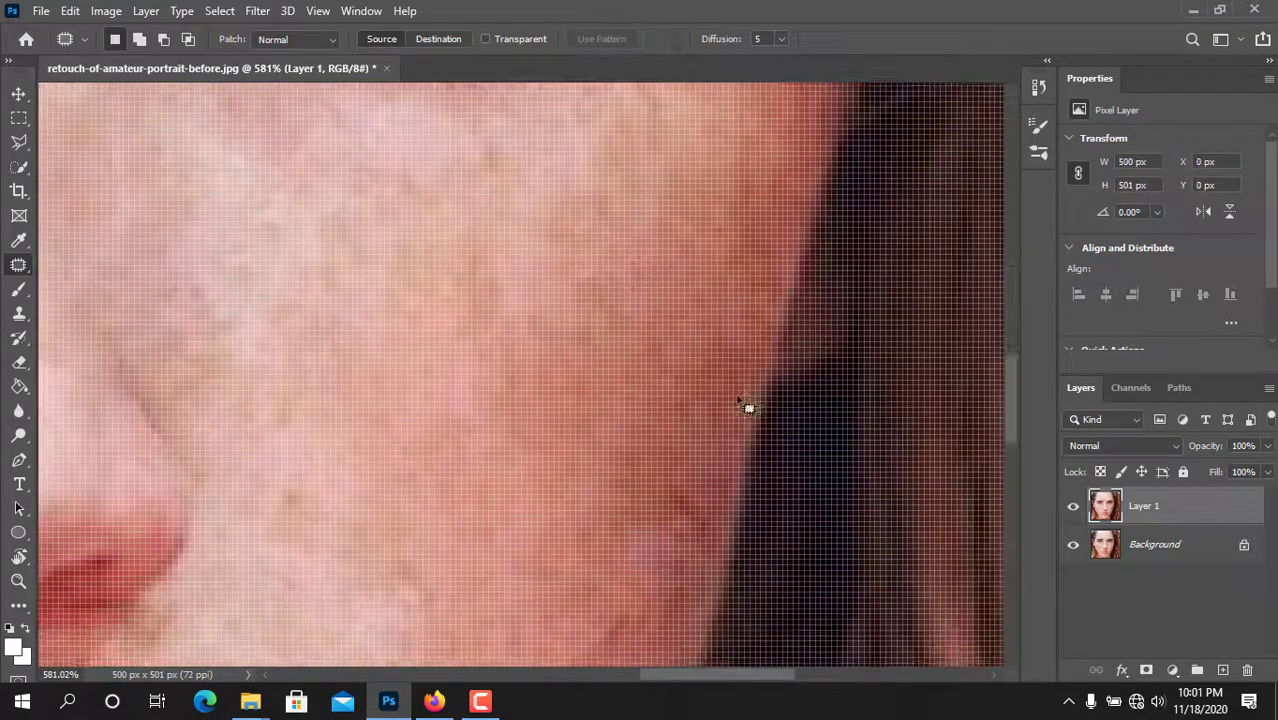
{"action": "mouse_move", "coordinate": [660, 390]}
{"action": "left_mouse_down"}
{"action": "mouse_move", "coordinate": [601, 553]}
{"action": "mouse_move", "coordinate": [664, 386]}
{"action": "left_mouse_up"}
{"action": "left_click_drag", "start_coordinate": [617, 457], "coordinate": [426, 290]}
{"action": "key", "text": "ctrl+d"}
Step: Remove the large brown mole and nearby small spots below the left part of the lower lip with the Spot Healing Brush
{"action": "scroll", "coordinate": [574, 516], "scroll_direction": "down", "scroll_amount": 3}
{"action": "scroll", "coordinate": [578, 518], "scroll_direction": "down", "scroll_amount": 10}
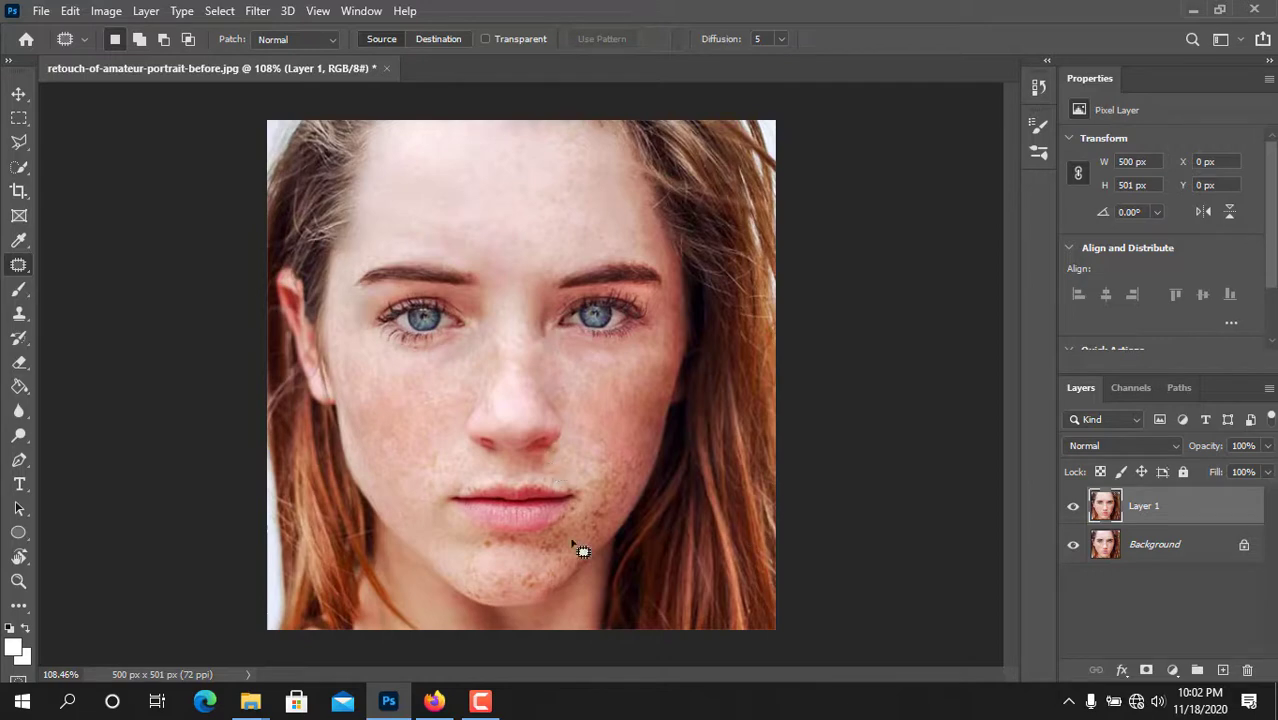
{"action": "scroll", "coordinate": [538, 572], "scroll_direction": "up", "scroll_amount": 12}
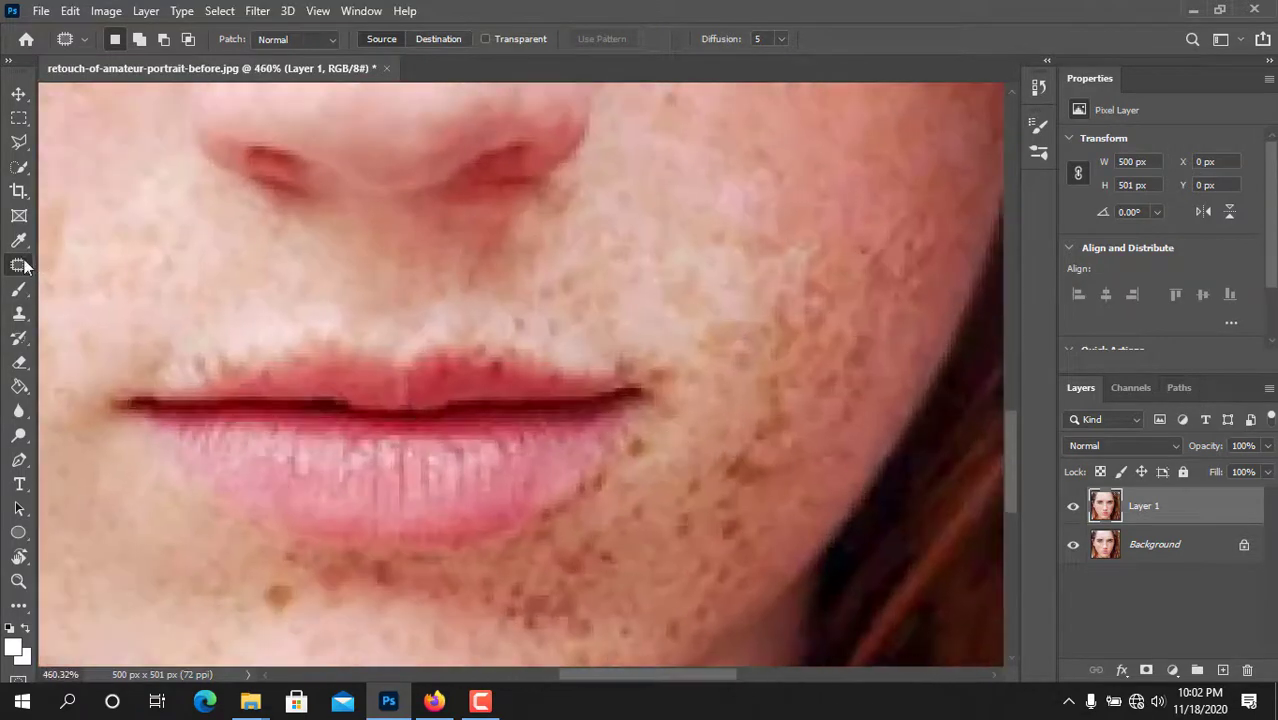
{"action": "right_click", "coordinate": [23, 266]}
{"action": "left_click", "coordinate": [90, 264]}
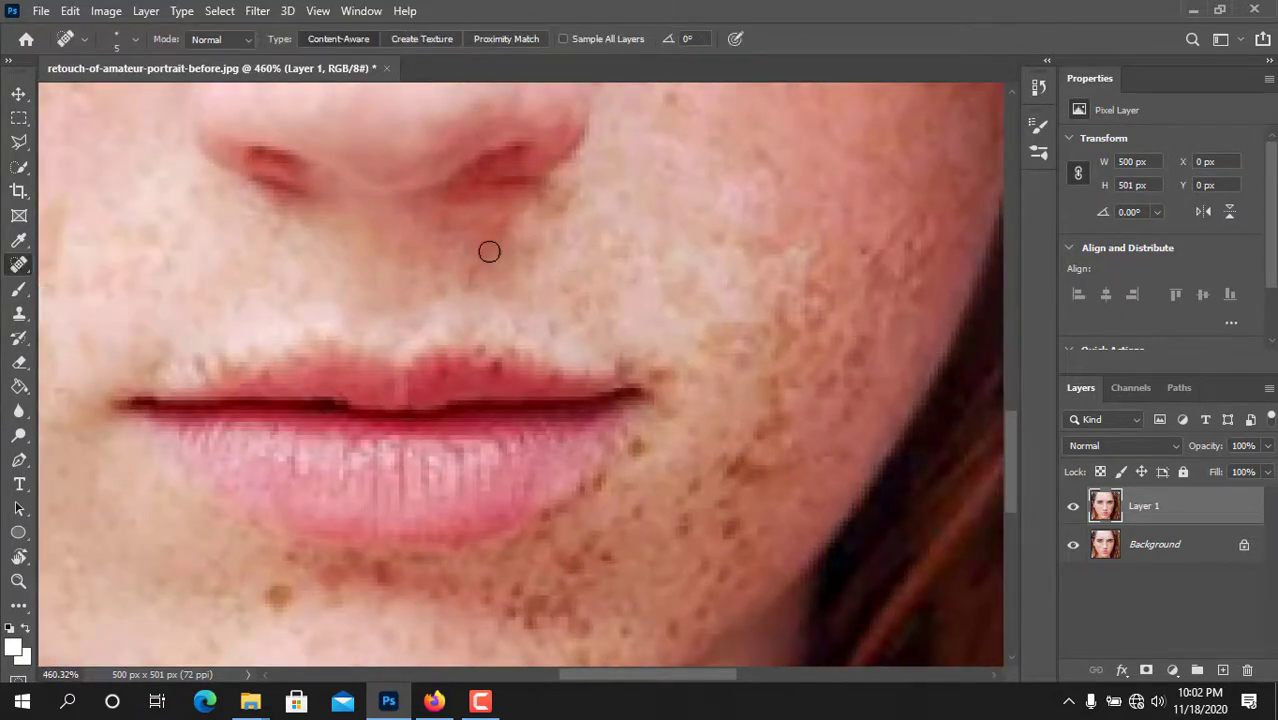
{"action": "scroll", "coordinate": [480, 255], "scroll_direction": "up", "scroll_amount": 2}
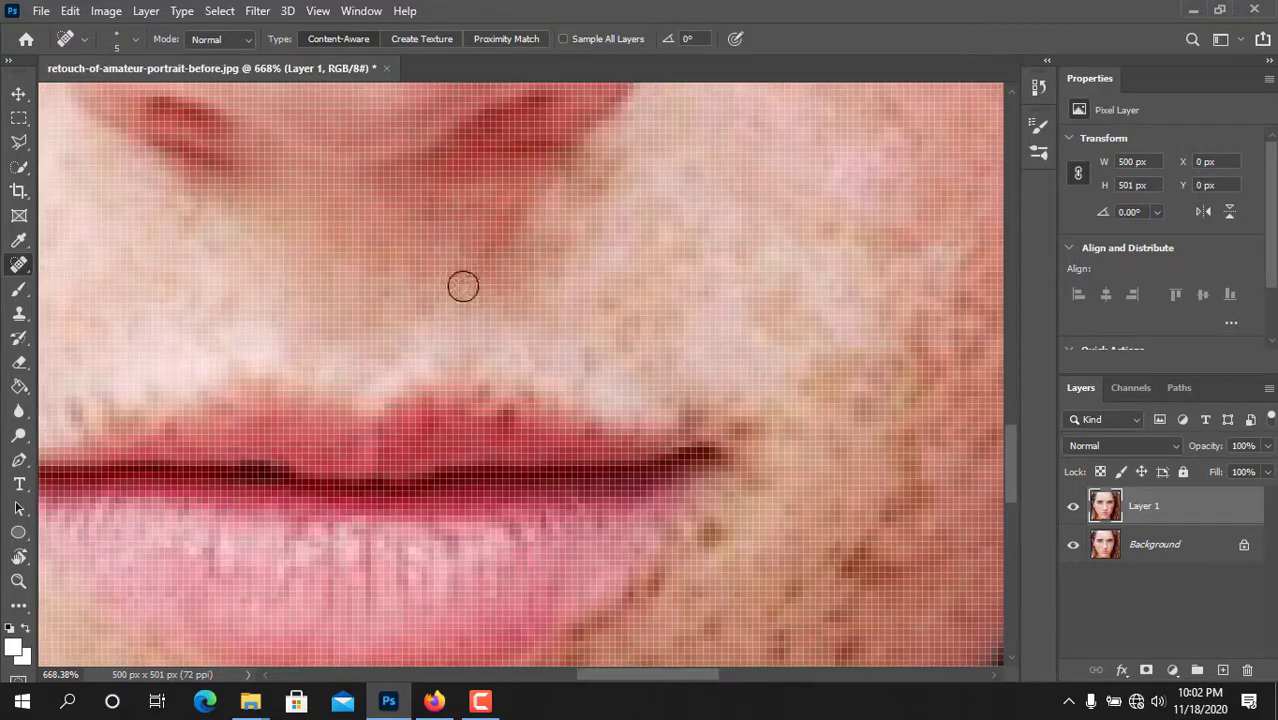
{"action": "scroll", "coordinate": [700, 340], "scroll_direction": "down", "scroll_amount": 2}
{"action": "scroll", "coordinate": [691, 401], "scroll_direction": "up", "scroll_amount": 4}
{"action": "scroll", "coordinate": [720, 390], "scroll_direction": "down", "scroll_amount": 3}
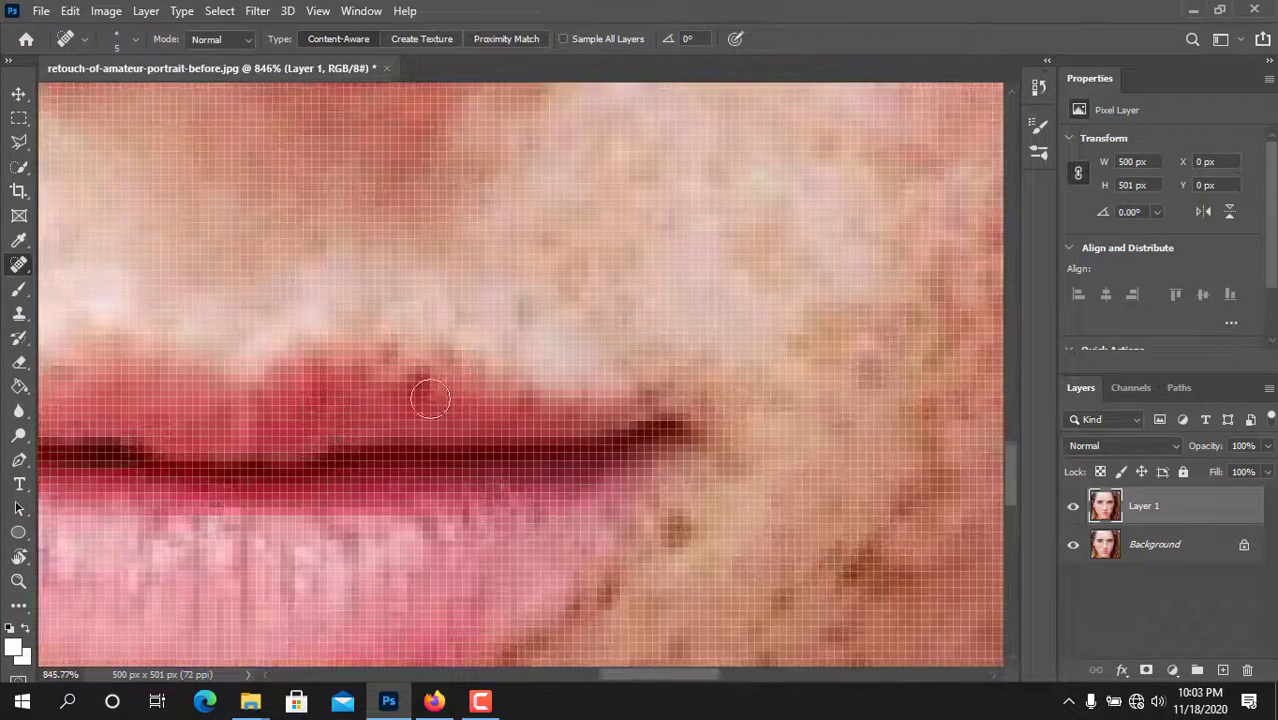
{"action": "scroll", "coordinate": [422, 388], "scroll_direction": "up", "scroll_amount": 5}
{"action": "scroll", "coordinate": [318, 428], "scroll_direction": "down", "scroll_amount": 12}
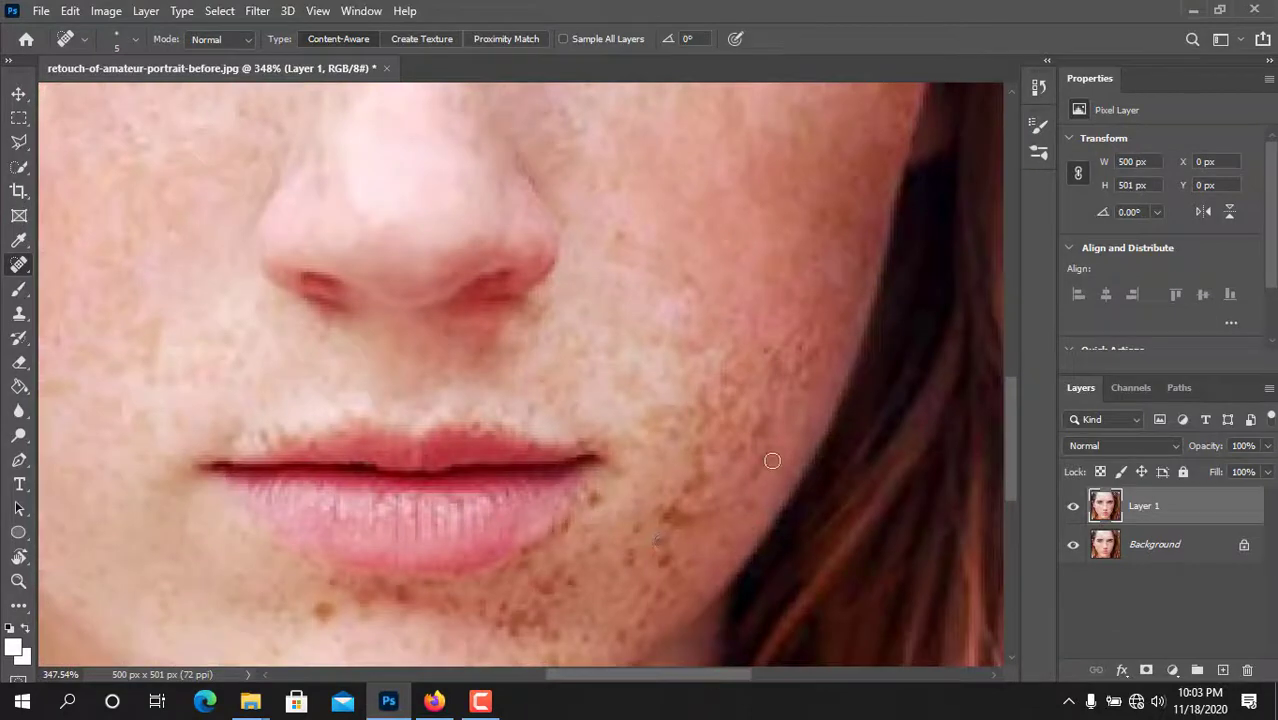
{"action": "scroll", "coordinate": [533, 571], "scroll_direction": "down", "scroll_amount": 5}
{"action": "scroll", "coordinate": [488, 530], "scroll_direction": "up", "scroll_amount": 8}
{"action": "left_click", "coordinate": [500, 503]}
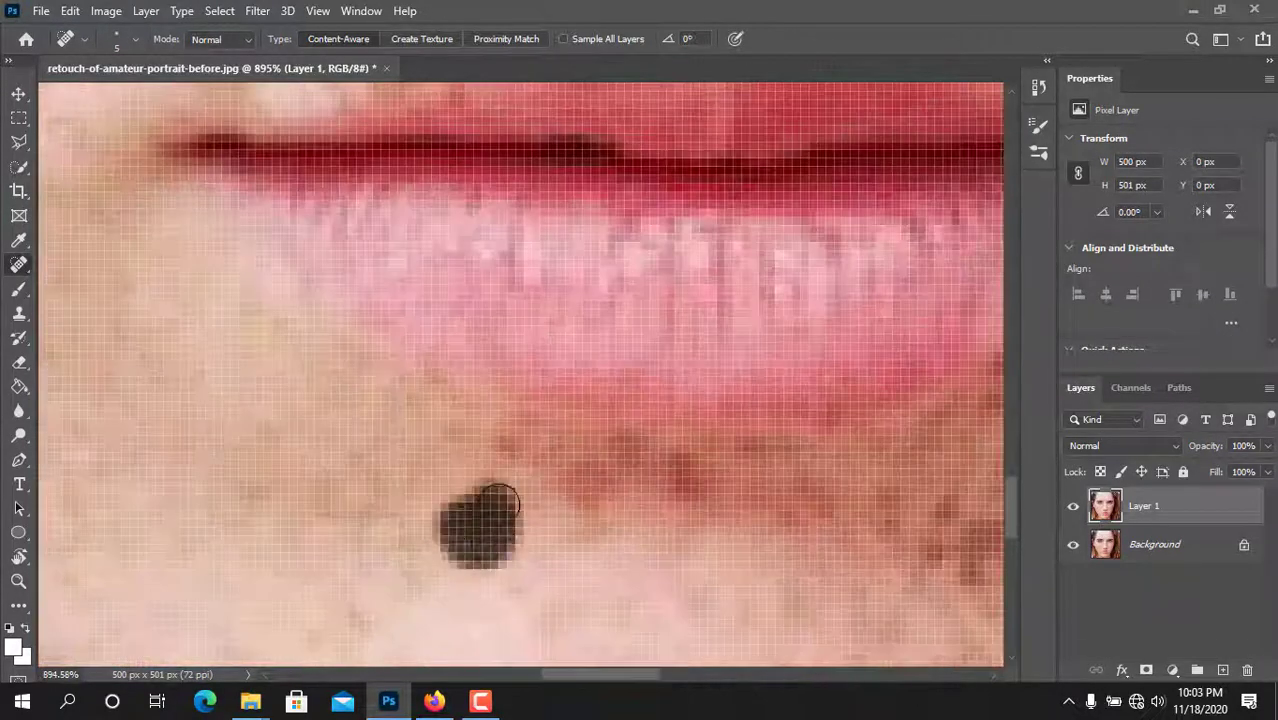
{"action": "left_click", "coordinate": [577, 451]}
{"action": "left_click", "coordinate": [573, 475]}
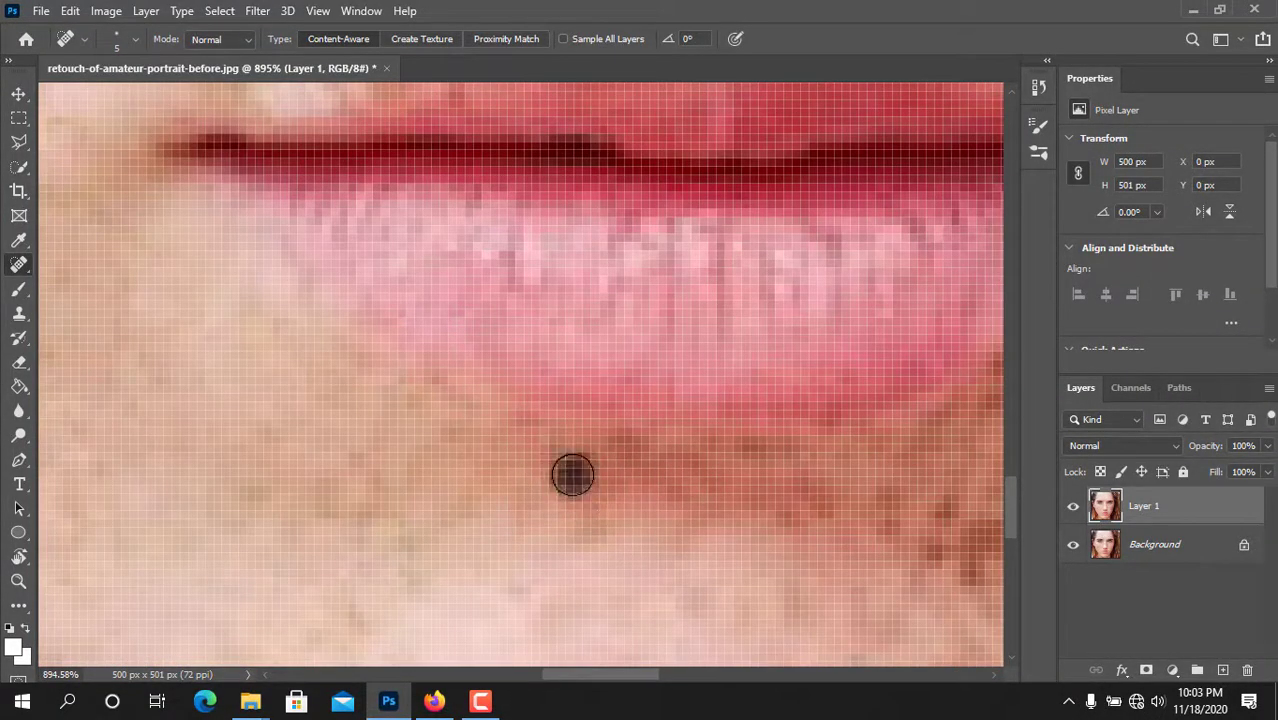
{"action": "left_click", "coordinate": [596, 449]}
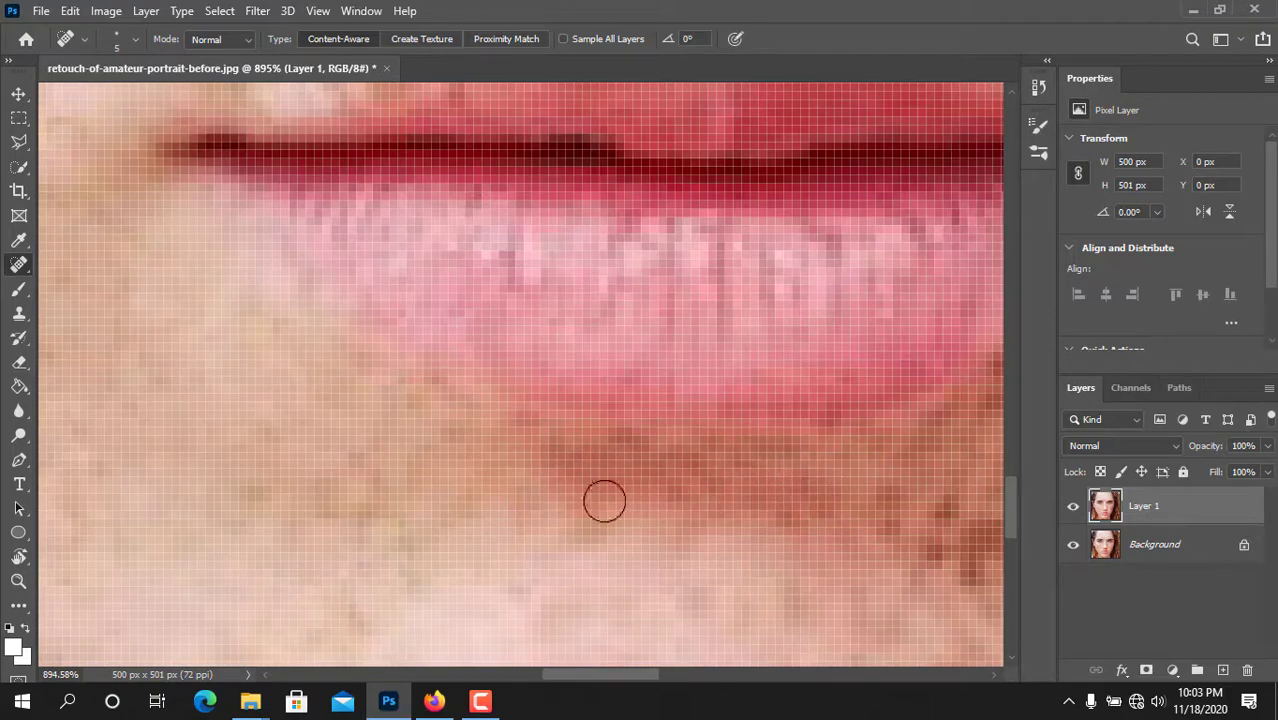
Step: Heal the small blemishes along the lower left side of the chin, including the orange spot nearer its centre
{"action": "scroll", "coordinate": [604, 501], "scroll_direction": "down", "scroll_amount": 5}
{"action": "scroll", "coordinate": [582, 571], "scroll_direction": "up", "scroll_amount": 5}
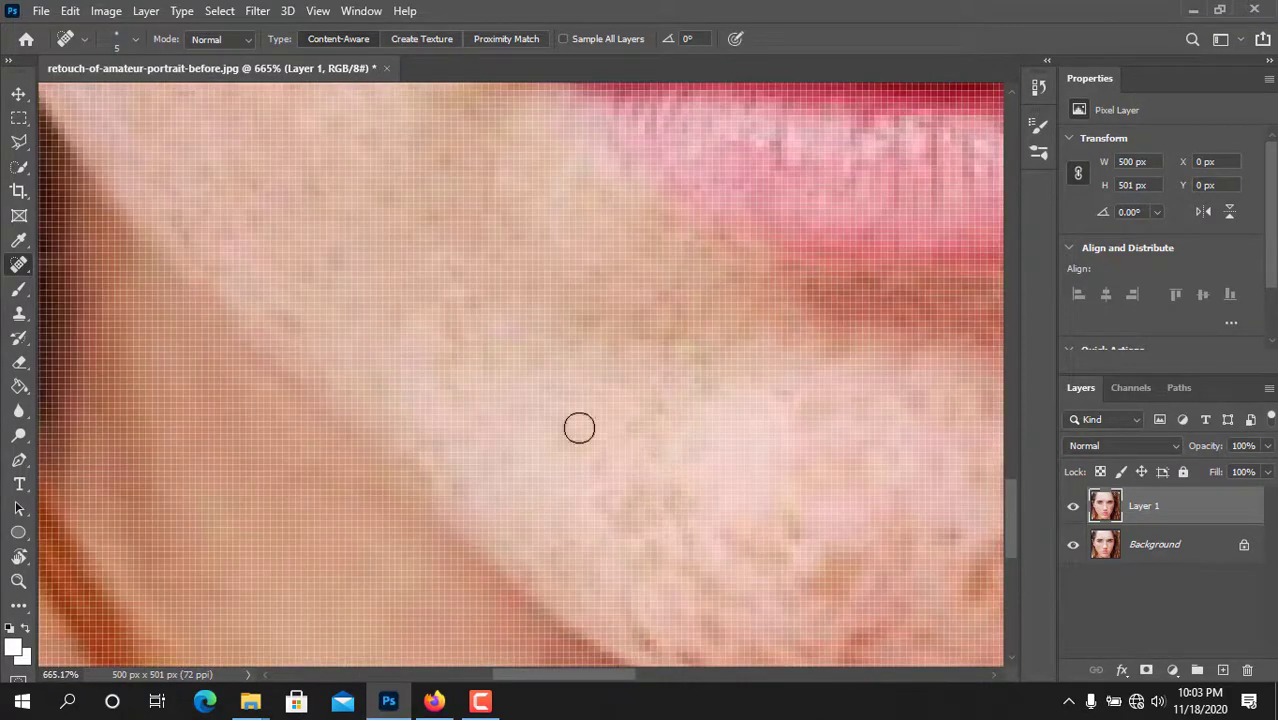
{"action": "scroll", "coordinate": [548, 471], "scroll_direction": "up", "scroll_amount": 1}
{"action": "left_click", "coordinate": [642, 531]}
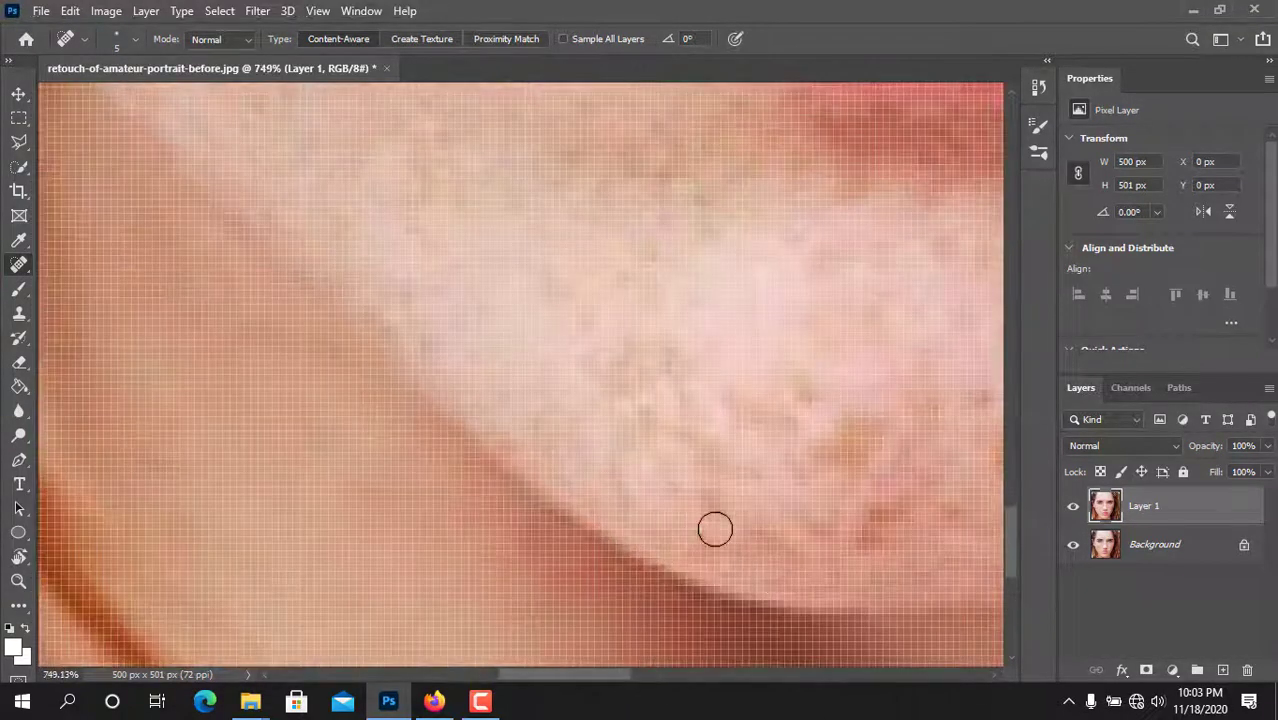
{"action": "left_click", "coordinate": [845, 458]}
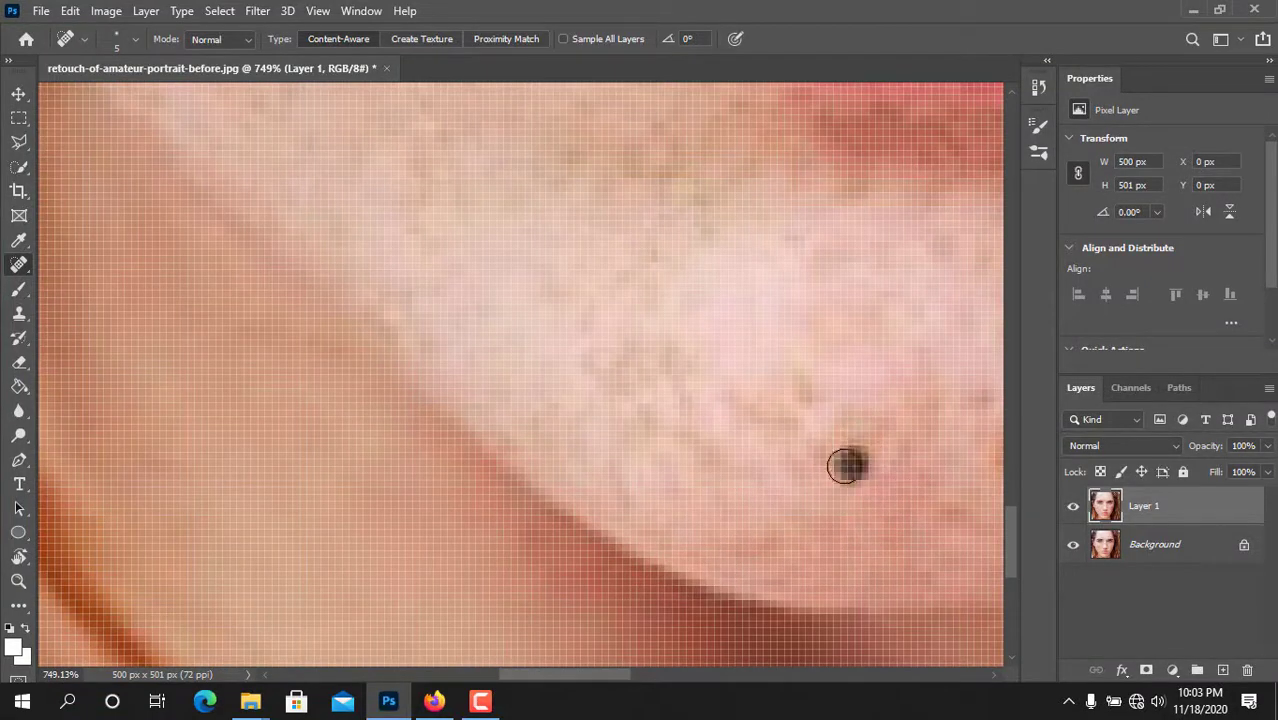
Step: Heal the brown and orange spots on the lower middle of the chin
{"action": "left_click_drag", "start_coordinate": [743, 419], "coordinate": [456, 459]}
{"action": "left_click_drag", "start_coordinate": [420, 255], "coordinate": [408, 405]}
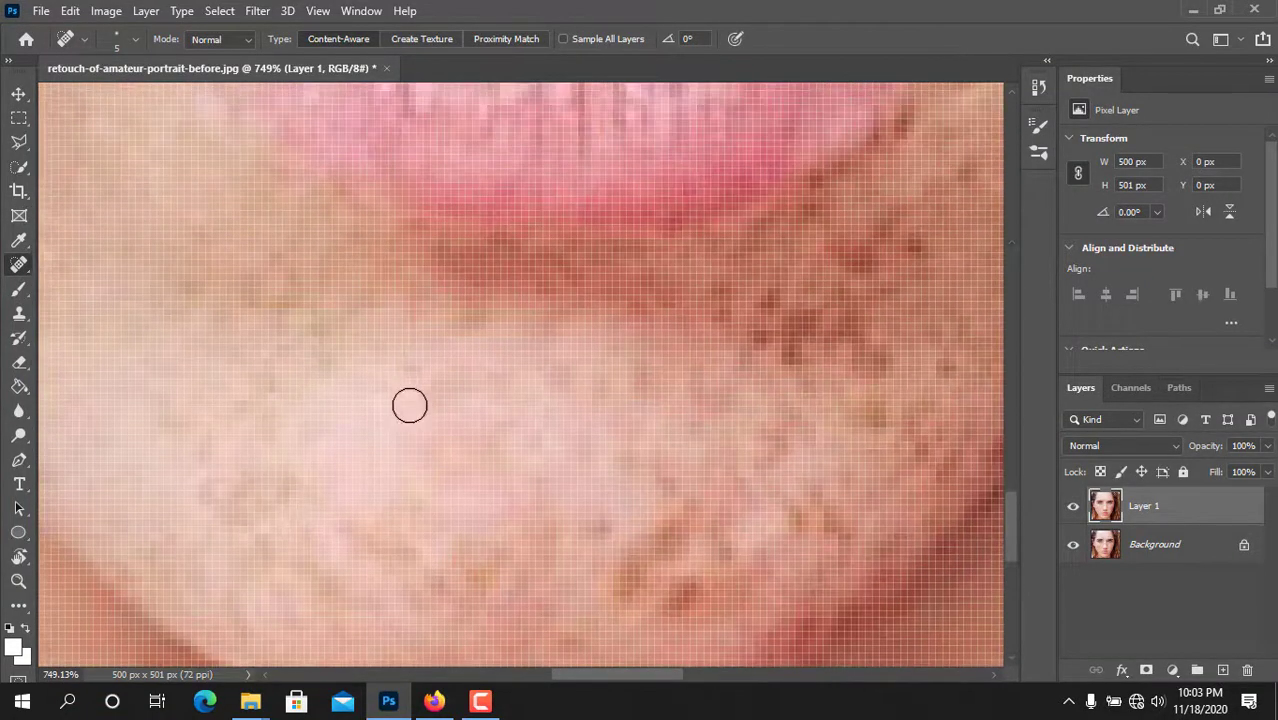
{"action": "left_click_drag", "start_coordinate": [487, 565], "coordinate": [485, 476]}
{"action": "left_click", "coordinate": [617, 478]}
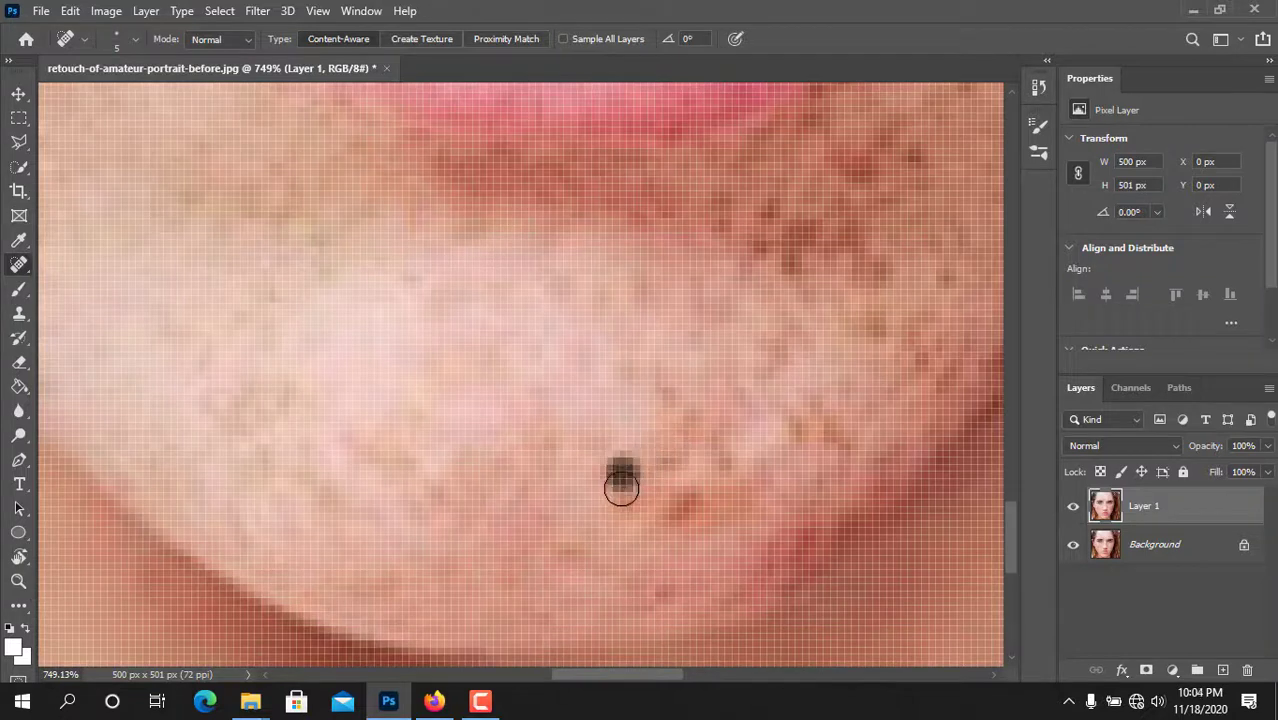
{"action": "left_click", "coordinate": [668, 456]}
{"action": "left_click", "coordinate": [596, 439]}
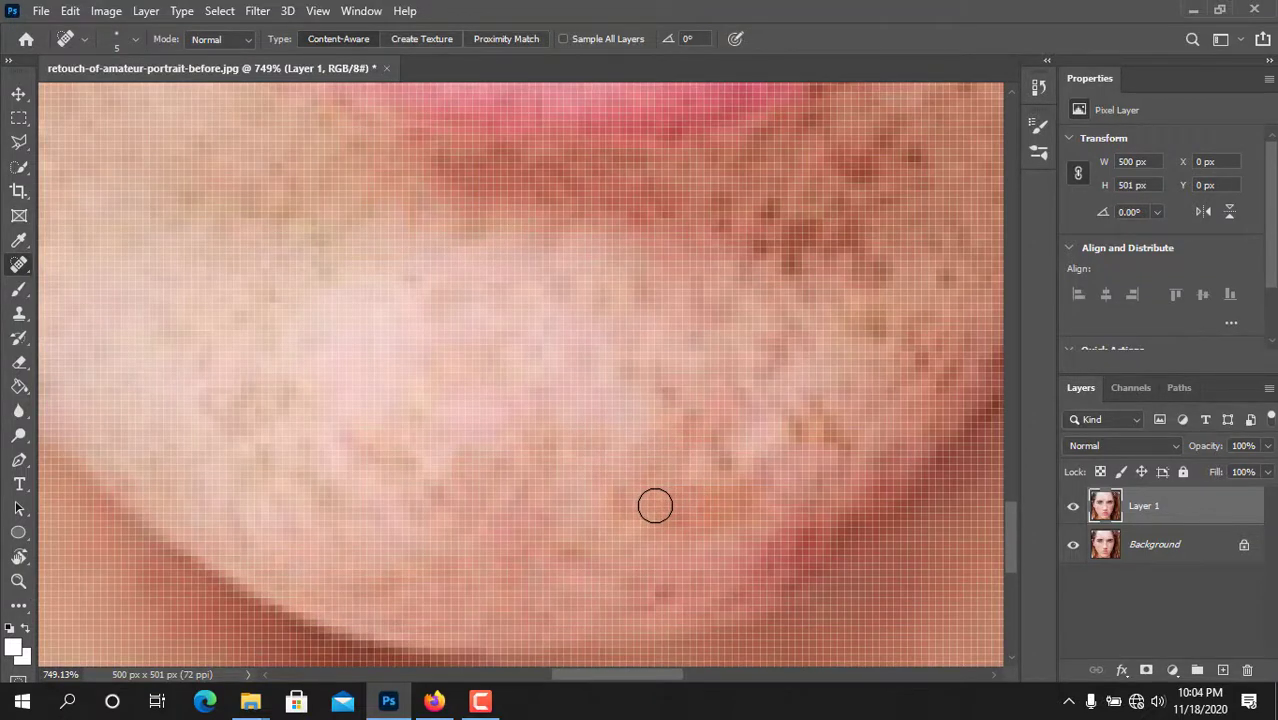
Step: Heal the remaining orange blotches on the lower right part of the chin
{"action": "scroll", "coordinate": [655, 505], "scroll_direction": "up", "scroll_amount": 2}
{"action": "scroll", "coordinate": [747, 442], "scroll_direction": "down", "scroll_amount": 5}
{"action": "scroll", "coordinate": [645, 337], "scroll_direction": "up", "scroll_amount": 5}
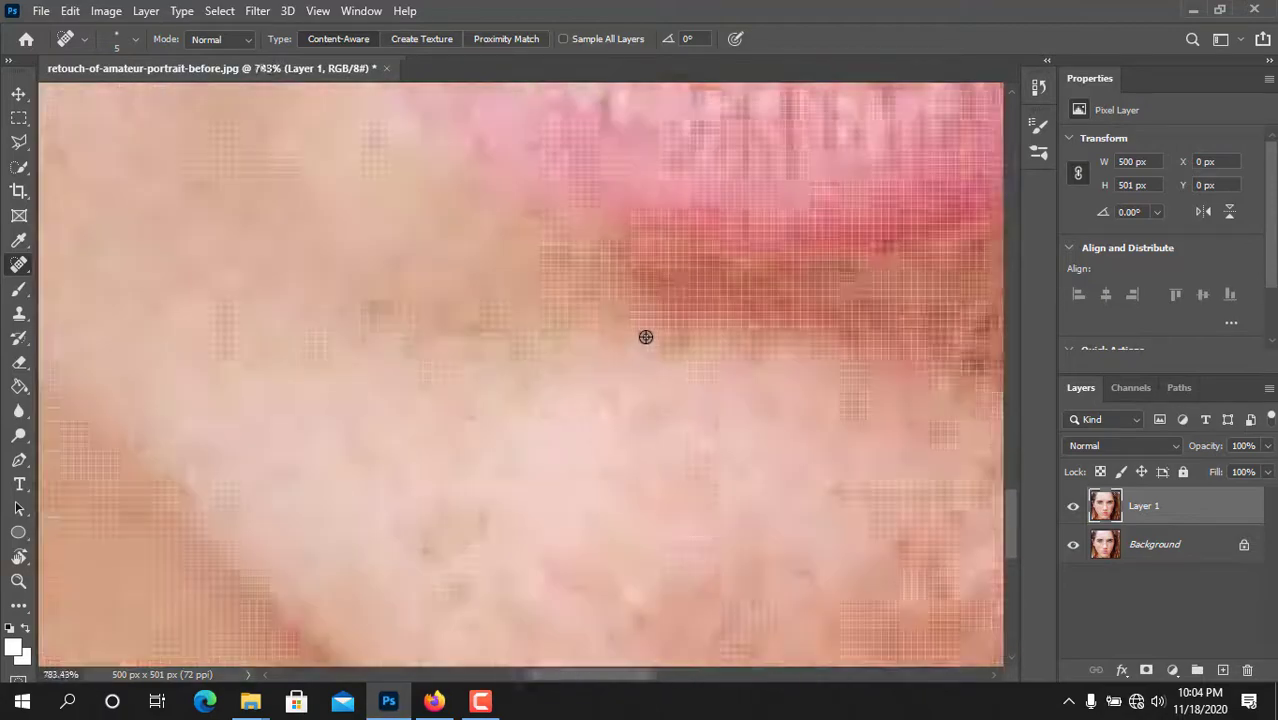
{"action": "scroll", "coordinate": [750, 300], "scroll_direction": "down", "scroll_amount": 5}
{"action": "left_click_drag", "start_coordinate": [919, 420], "coordinate": [534, 431]}
{"action": "scroll", "coordinate": [414, 543], "scroll_direction": "up", "scroll_amount": 5}
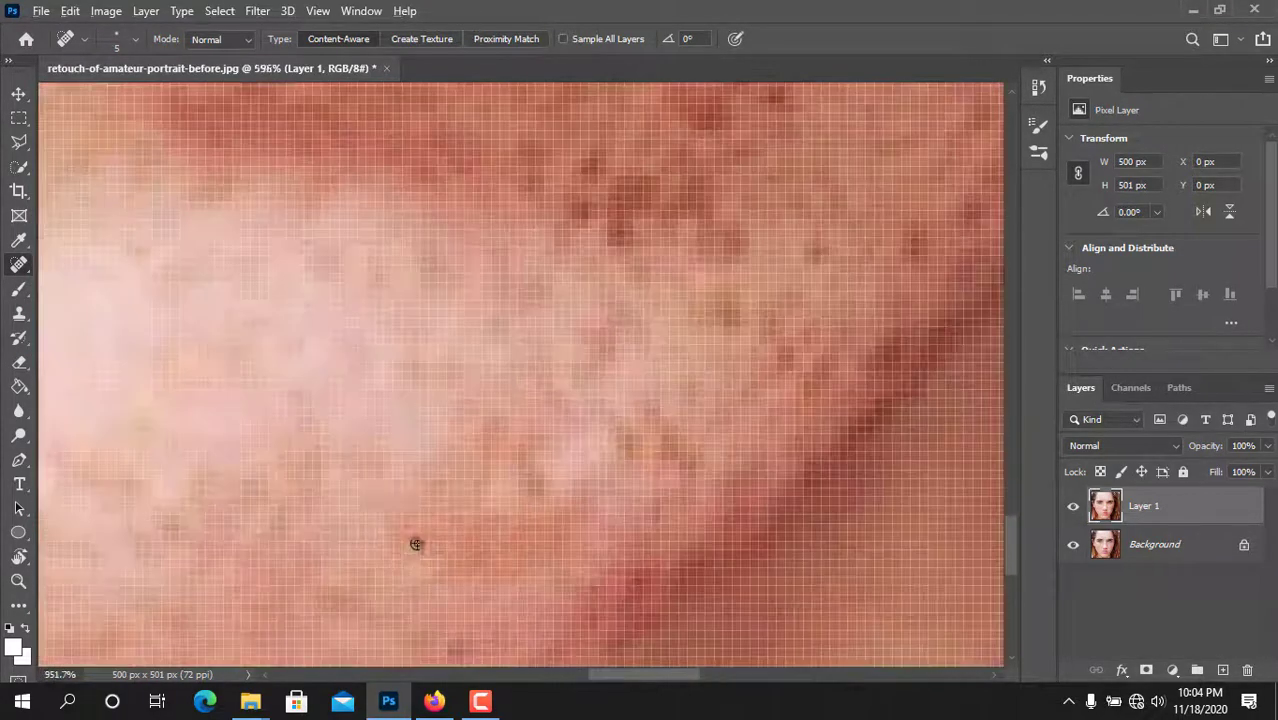
{"action": "left_click", "coordinate": [447, 492]}
{"action": "left_click", "coordinate": [391, 518]}
{"action": "left_click", "coordinate": [486, 550]}
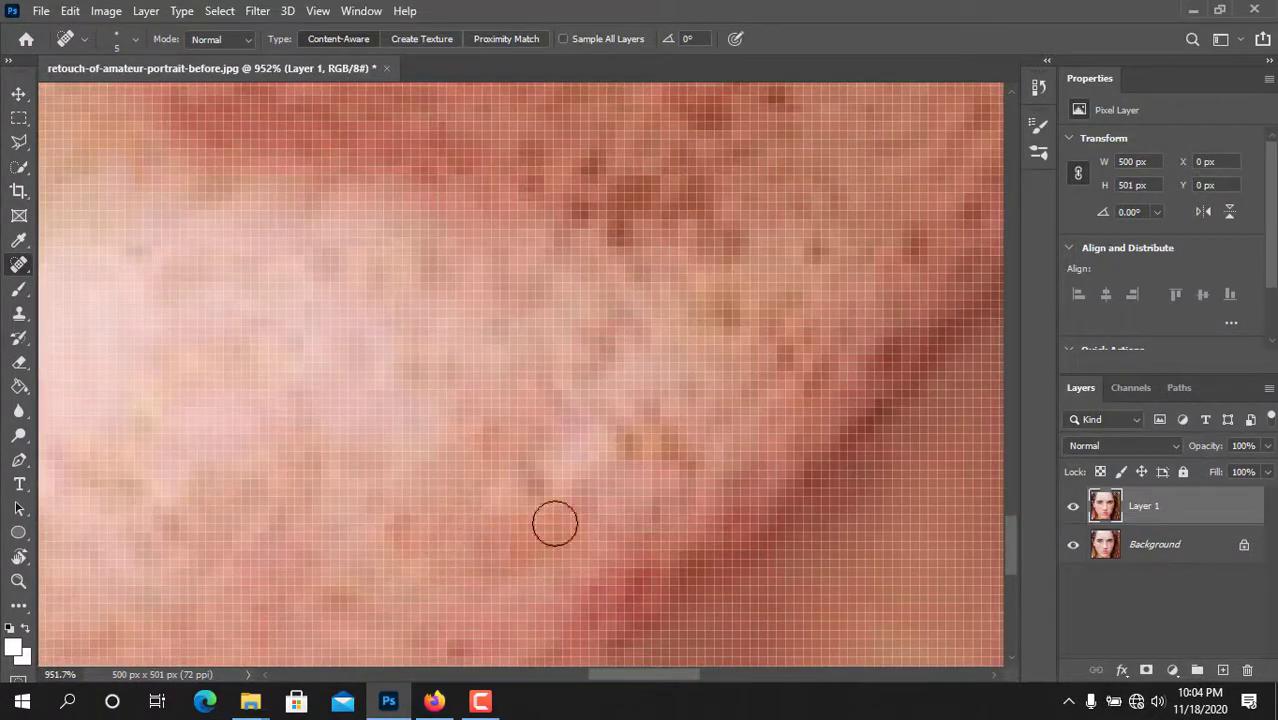
{"action": "left_click", "coordinate": [395, 520]}
Step: Compare the whole face and the mouth and chin area with the original by toggling the visibility of Layer 1
{"action": "scroll", "coordinate": [414, 543], "scroll_direction": "down", "scroll_amount": 8}
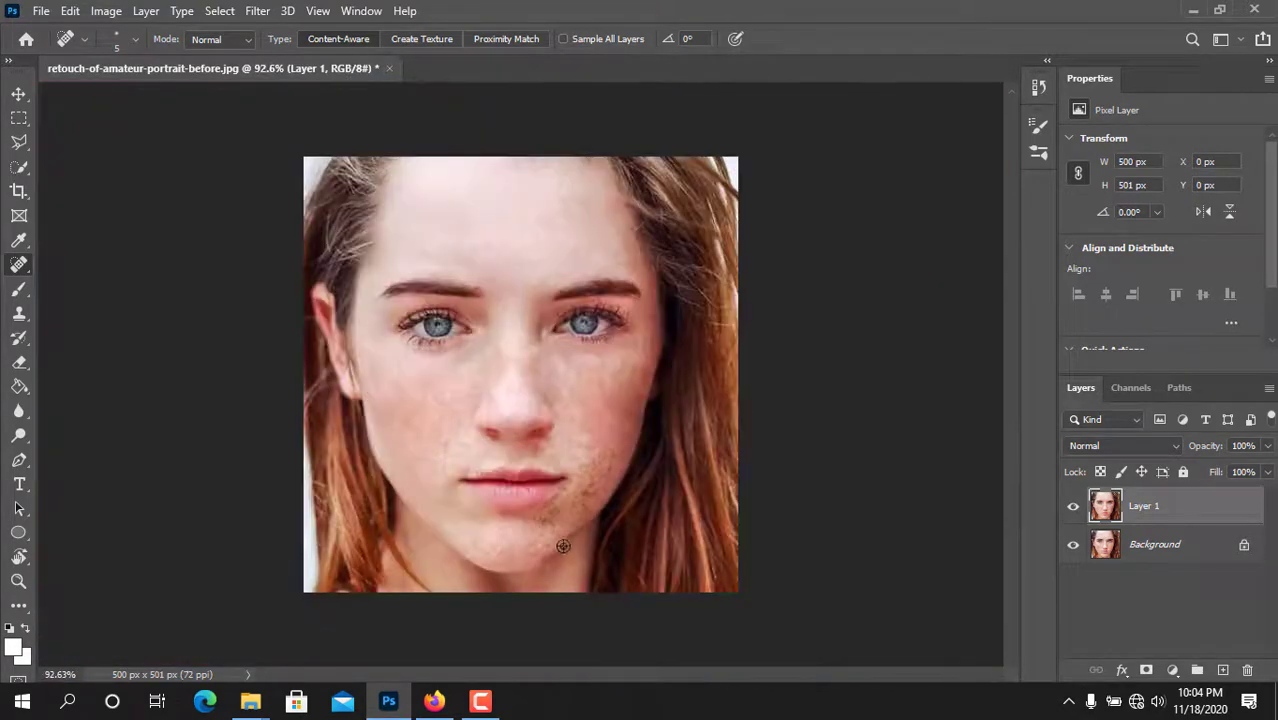
{"action": "left_click", "coordinate": [1072, 515]}
{"action": "left_click", "coordinate": [1072, 515]}
{"action": "scroll", "coordinate": [522, 540], "scroll_direction": "up", "scroll_amount": 5}
{"action": "left_click_drag", "start_coordinate": [545, 568], "coordinate": [542, 447]}
{"action": "left_click", "coordinate": [1072, 517]}
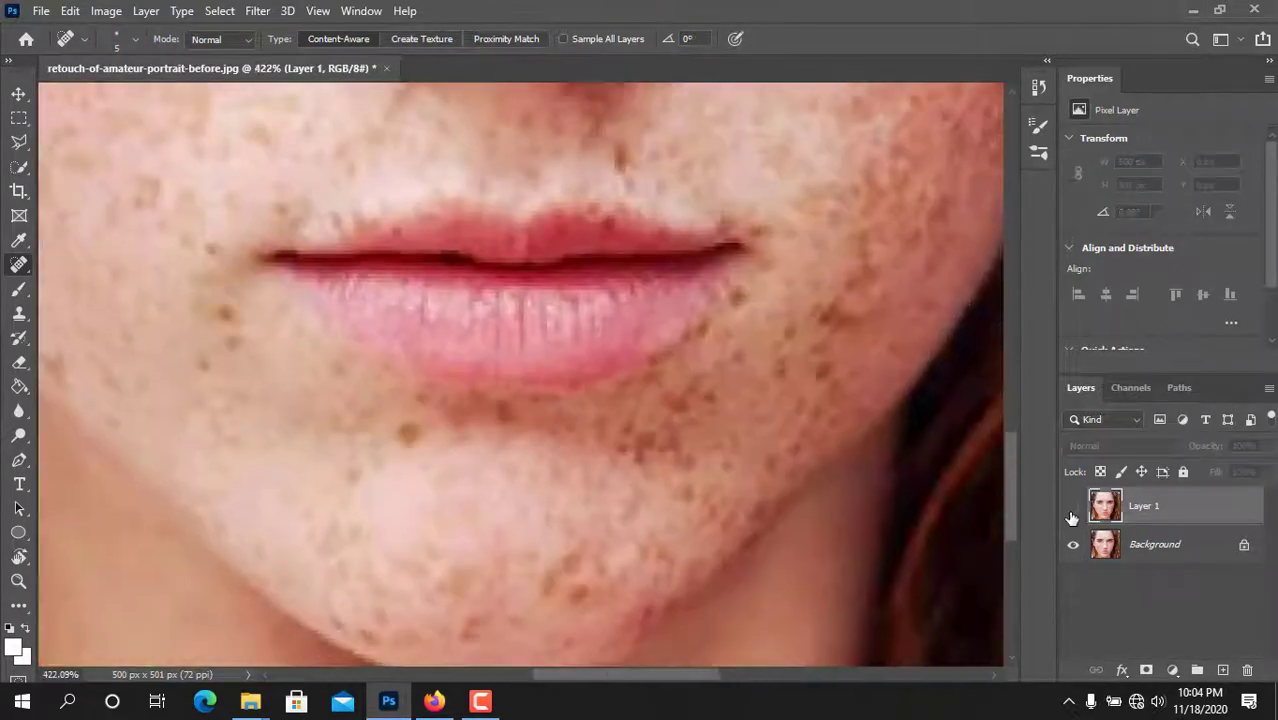
{"action": "left_click", "coordinate": [1072, 515]}
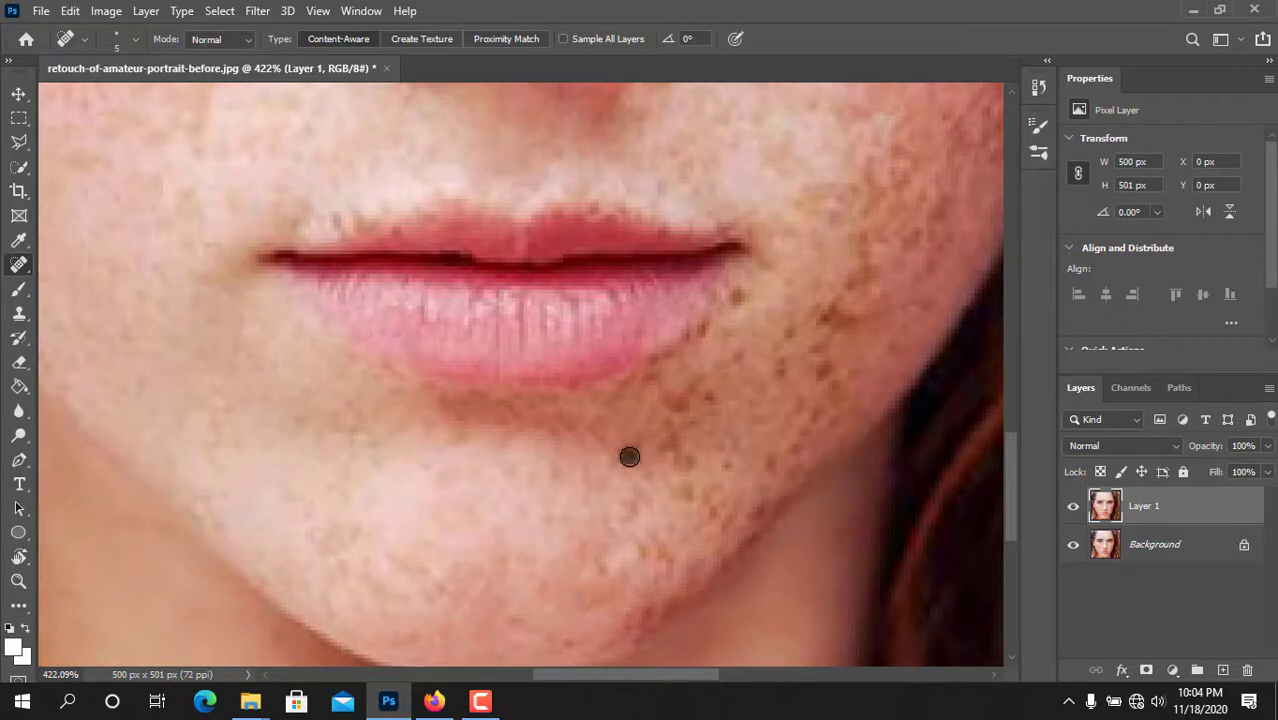
Step: Heal the cluster of dark freckles just below the right part of the lower lip
{"action": "scroll", "coordinate": [629, 457], "scroll_direction": "up", "scroll_amount": 3}
{"action": "left_click", "coordinate": [668, 374]}
{"action": "left_click", "coordinate": [596, 345]}
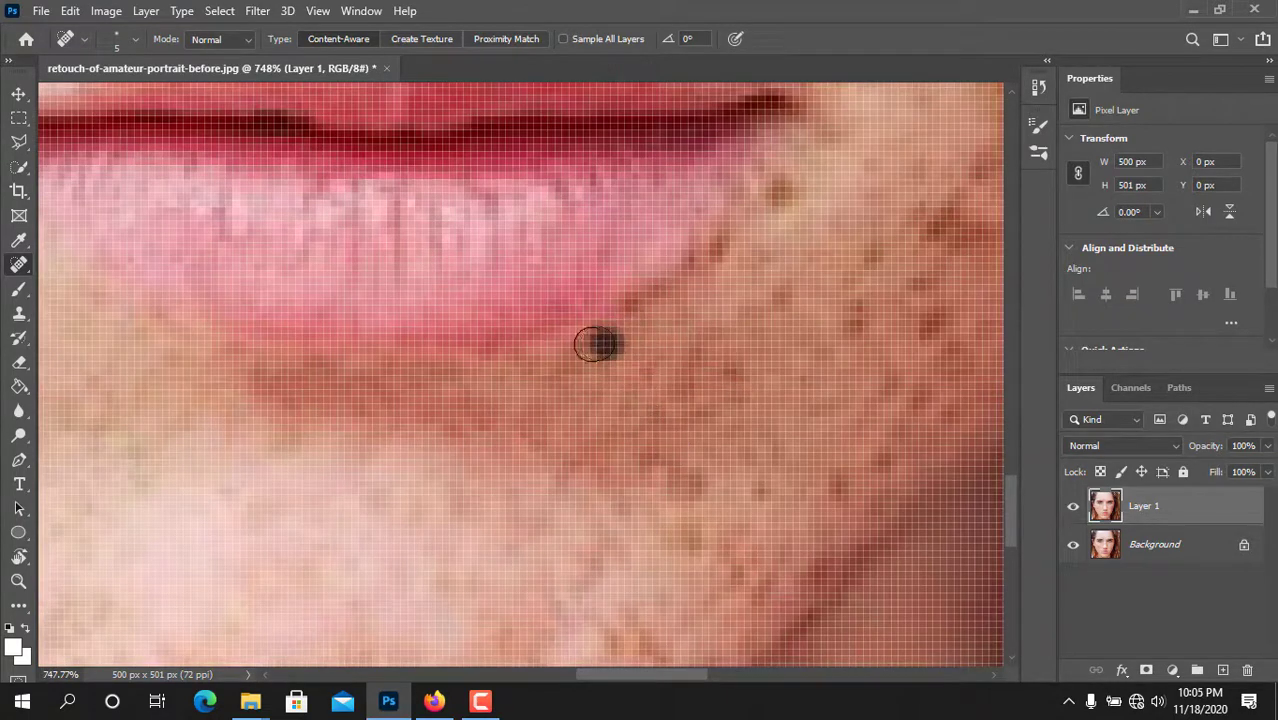
{"action": "scroll", "coordinate": [737, 331], "scroll_direction": "down", "scroll_amount": 2}
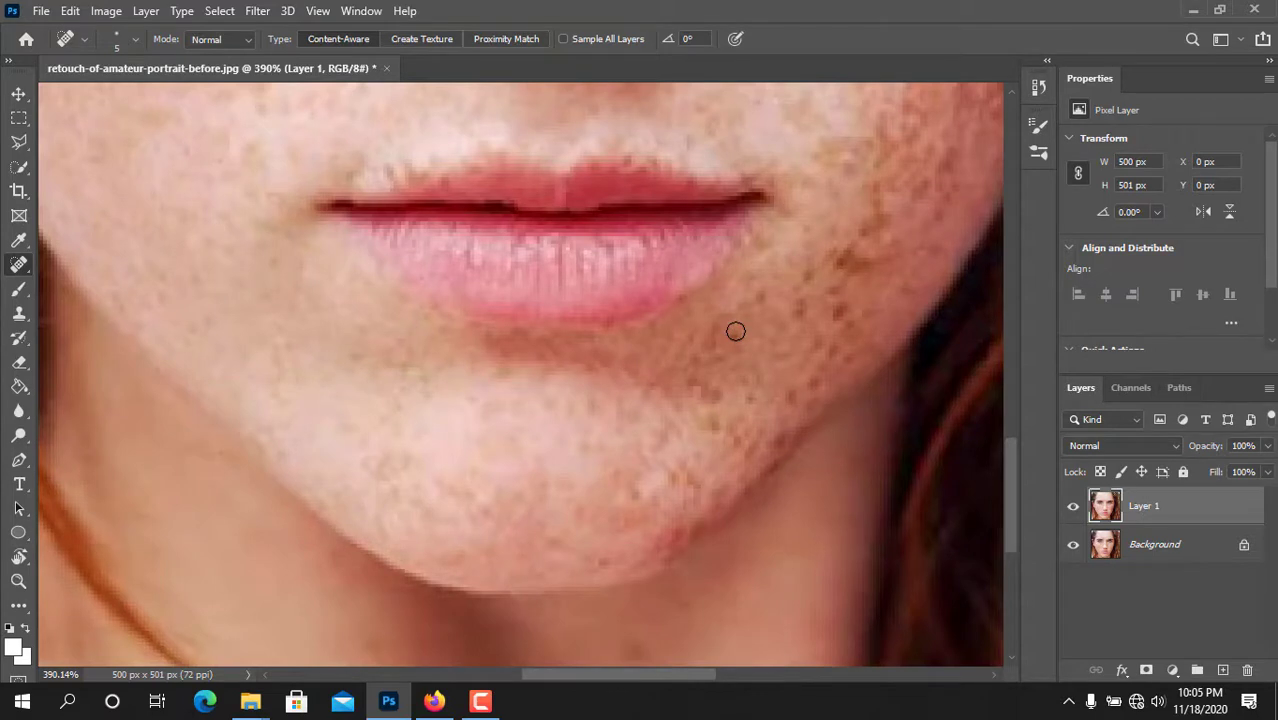
Step: Compare the healed chin with the original by toggling Layer 1, leaving the layer visible
{"action": "scroll", "coordinate": [707, 426], "scroll_direction": "down", "scroll_amount": 3}
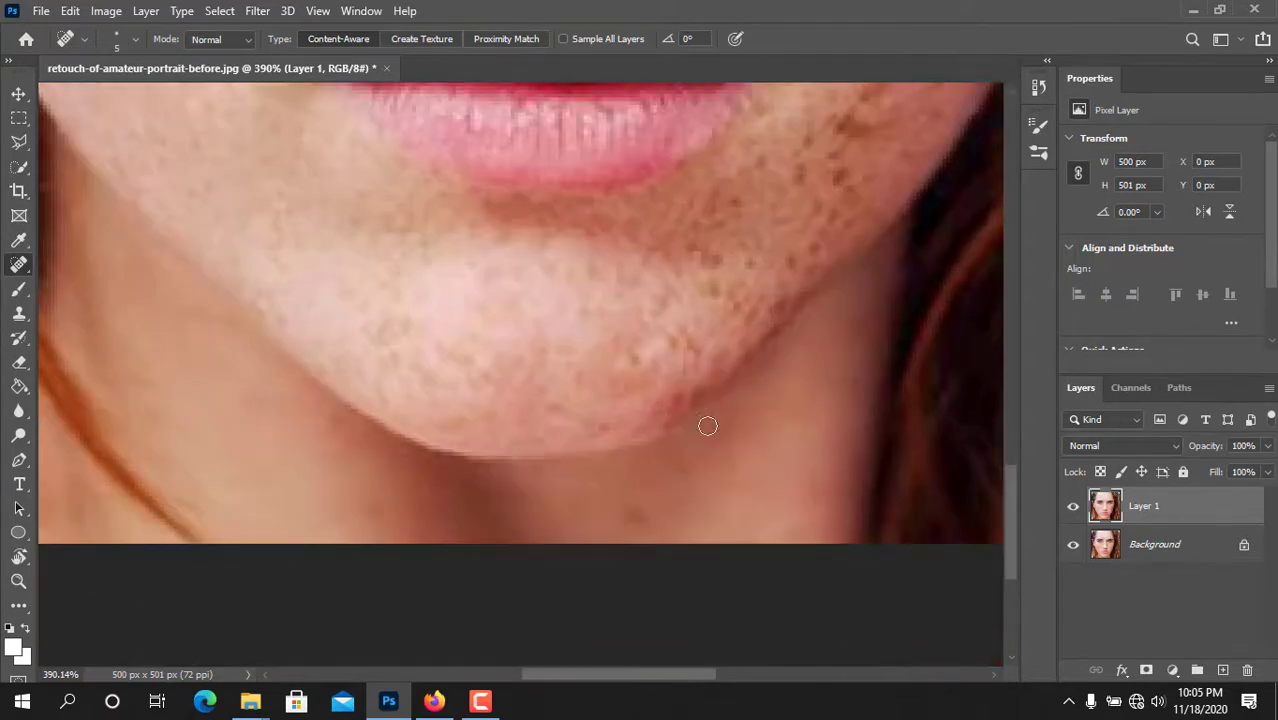
{"action": "left_click", "coordinate": [1072, 507]}
{"action": "left_click", "coordinate": [1072, 507]}
{"action": "left_click", "coordinate": [1072, 507]}
{"action": "left_click", "coordinate": [1072, 507]}
Step: Heal leftover orange spots and blotches across both sides of the chin, checking once against the original with Layer 1 hidden
{"action": "scroll", "coordinate": [721, 227], "scroll_direction": "up", "scroll_amount": 3}
{"action": "scroll", "coordinate": [778, 133], "scroll_direction": "up", "scroll_amount": 1}
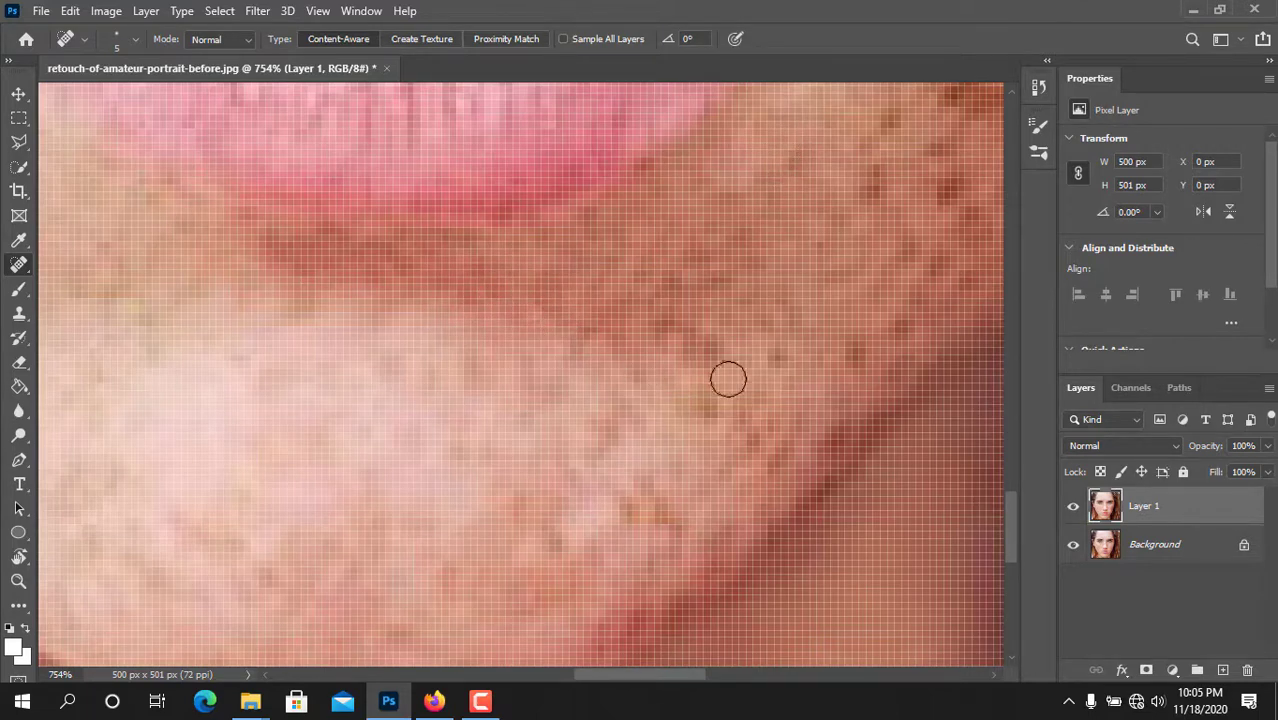
{"action": "left_click", "coordinate": [648, 512]}
{"action": "scroll", "coordinate": [722, 410], "scroll_direction": "down", "scroll_amount": 3}
{"action": "scroll", "coordinate": [690, 512], "scroll_direction": "up", "scroll_amount": 3}
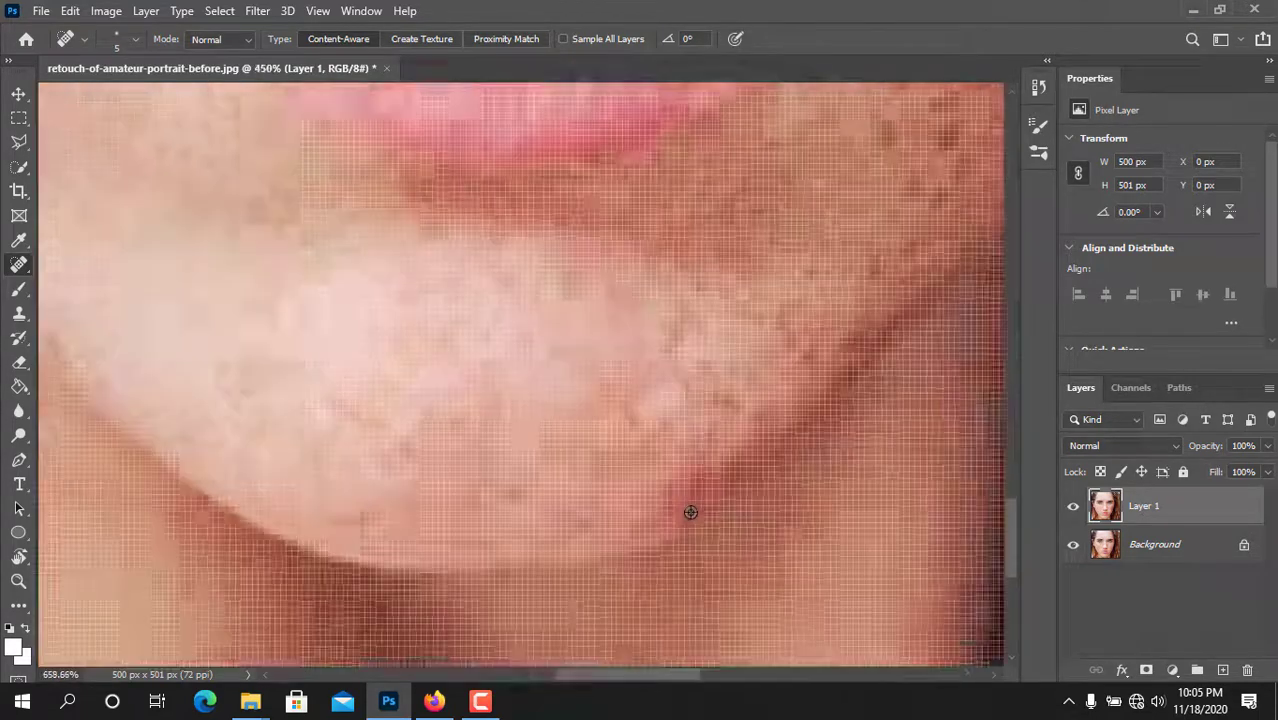
{"action": "left_click", "coordinate": [1073, 508]}
{"action": "left_click", "coordinate": [1073, 508]}
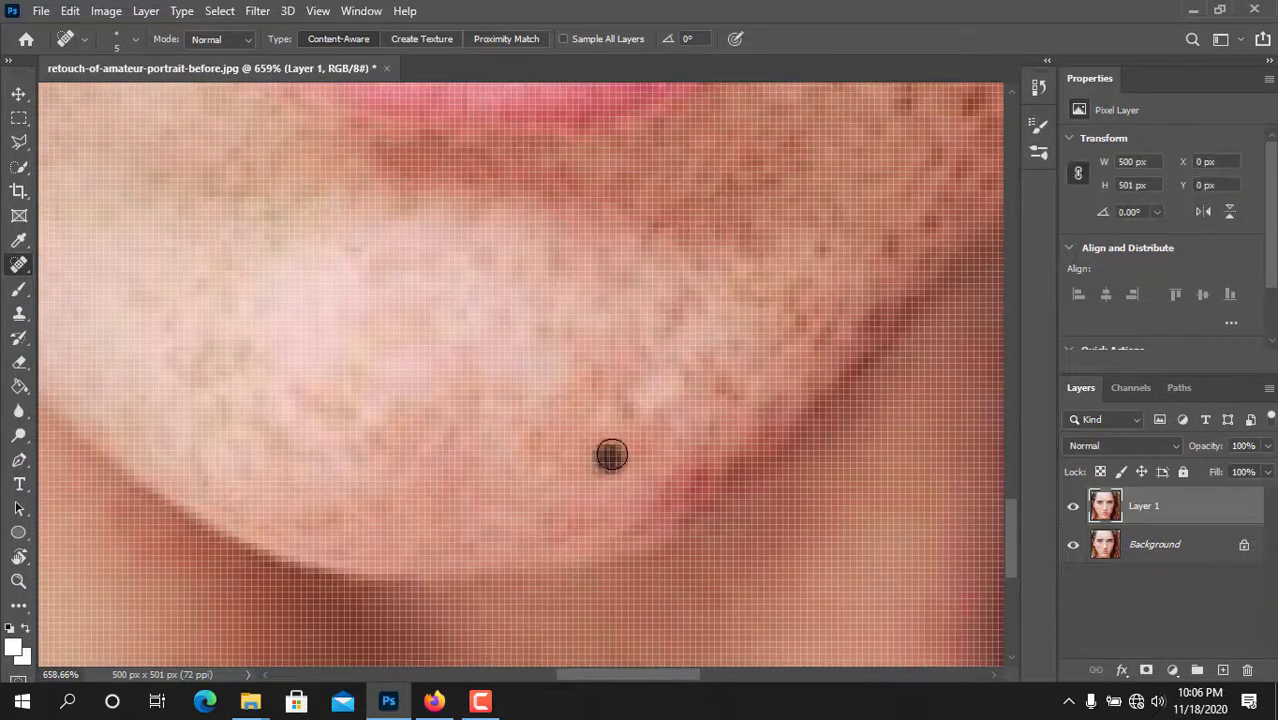
{"action": "left_click", "coordinate": [714, 378]}
{"action": "left_click", "coordinate": [340, 411]}
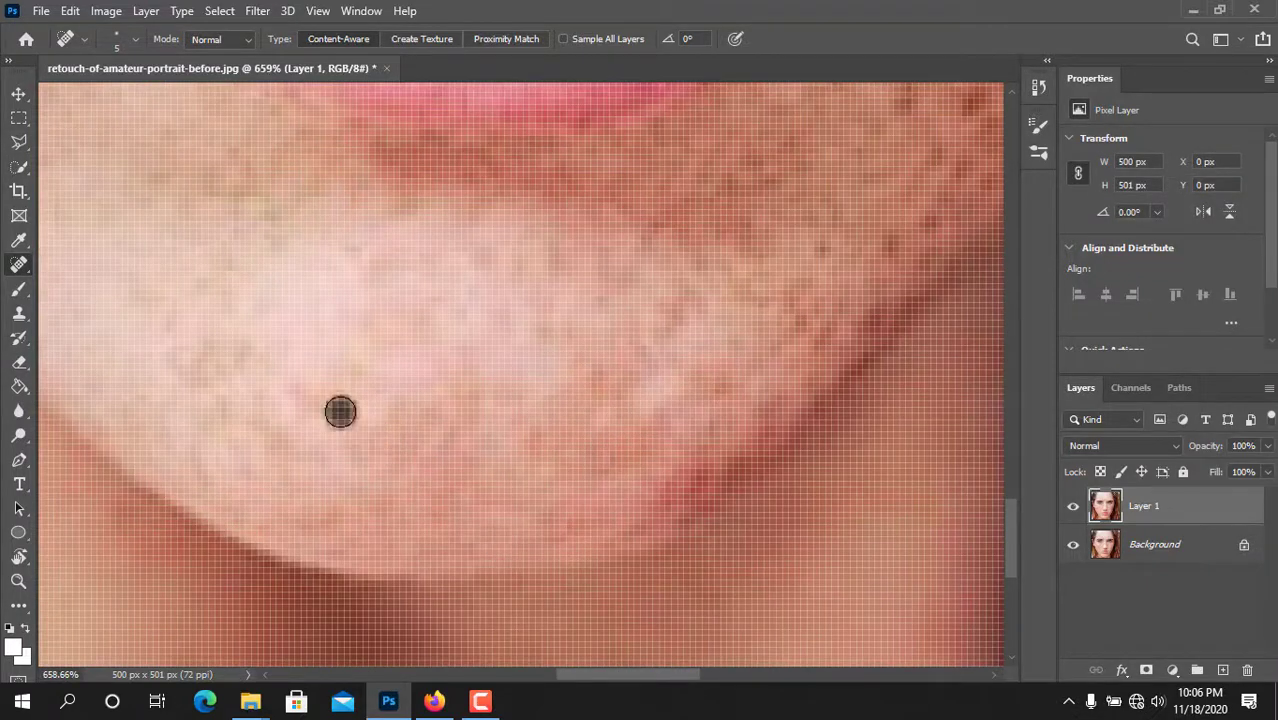
{"action": "left_click", "coordinate": [219, 374]}
Step: Heal the reddish and brown spots near the chin's lower right edge and check the area against the original
{"action": "left_click_drag", "start_coordinate": [702, 502], "coordinate": [536, 488]}
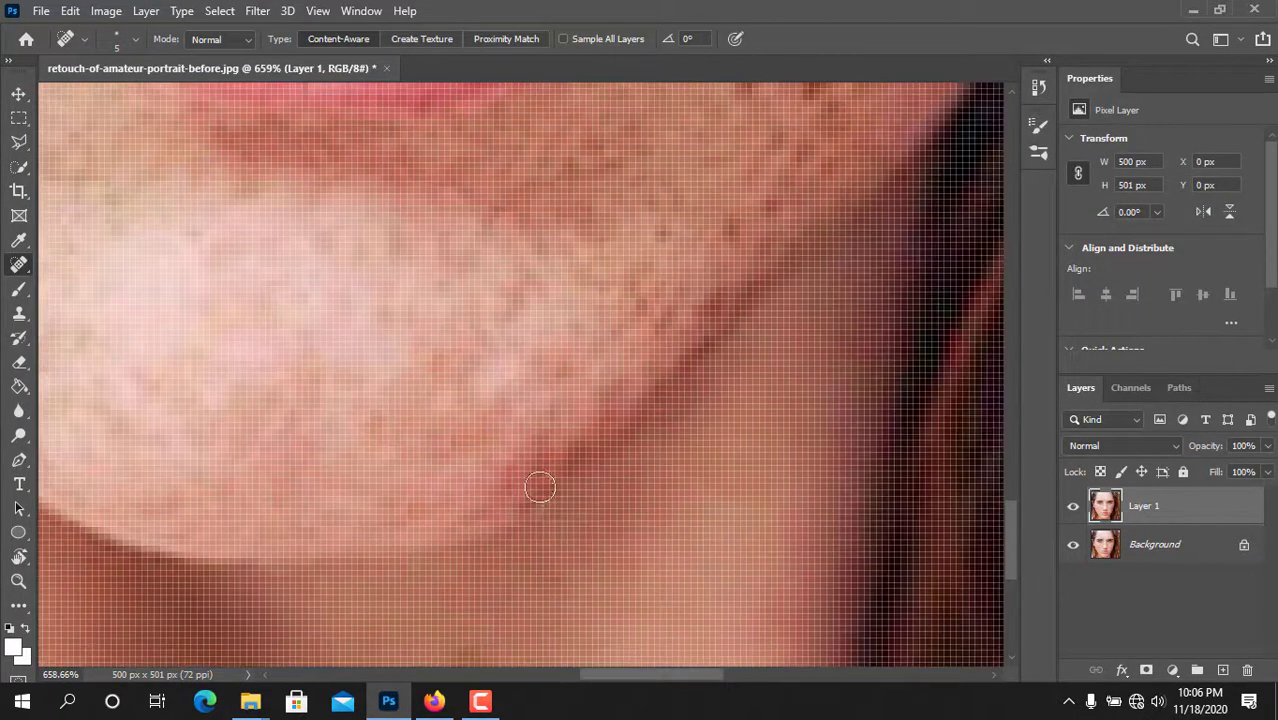
{"action": "scroll", "coordinate": [536, 488], "scroll_direction": "up", "scroll_amount": 4}
{"action": "left_click", "coordinate": [523, 441]}
{"action": "left_click", "coordinate": [591, 424]}
{"action": "left_click", "coordinate": [483, 489]}
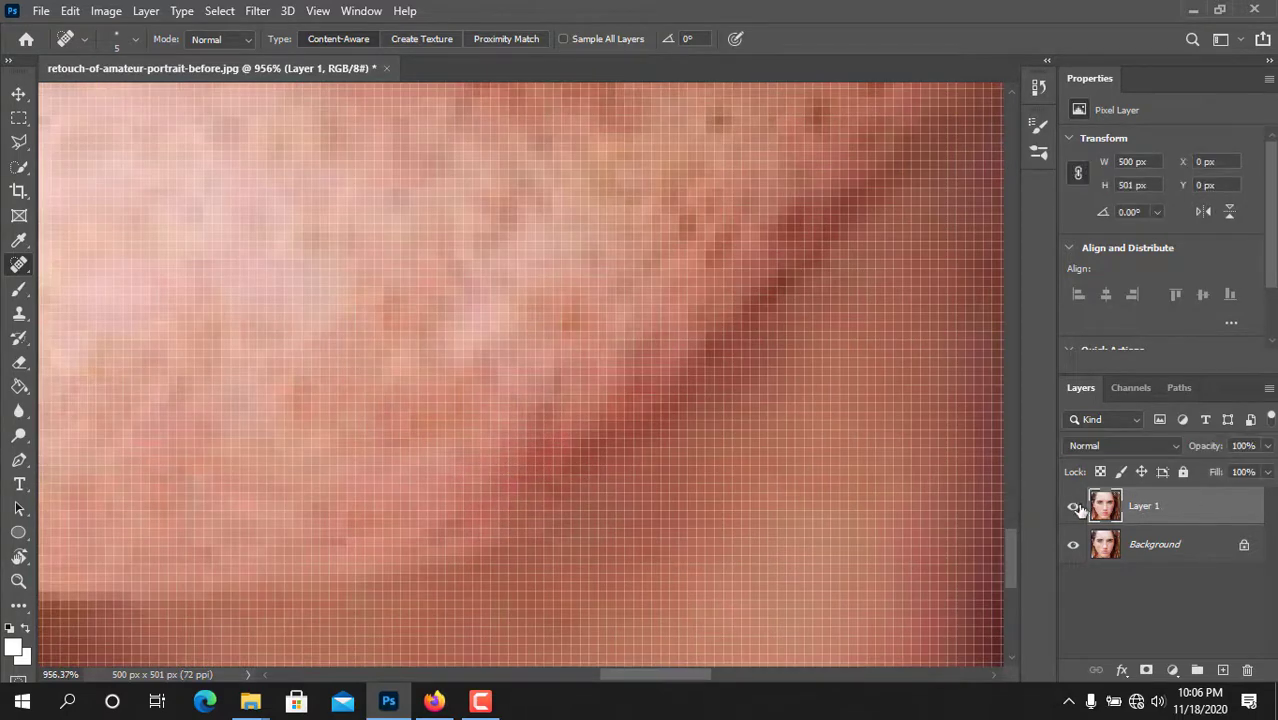
{"action": "left_click", "coordinate": [547, 418]}
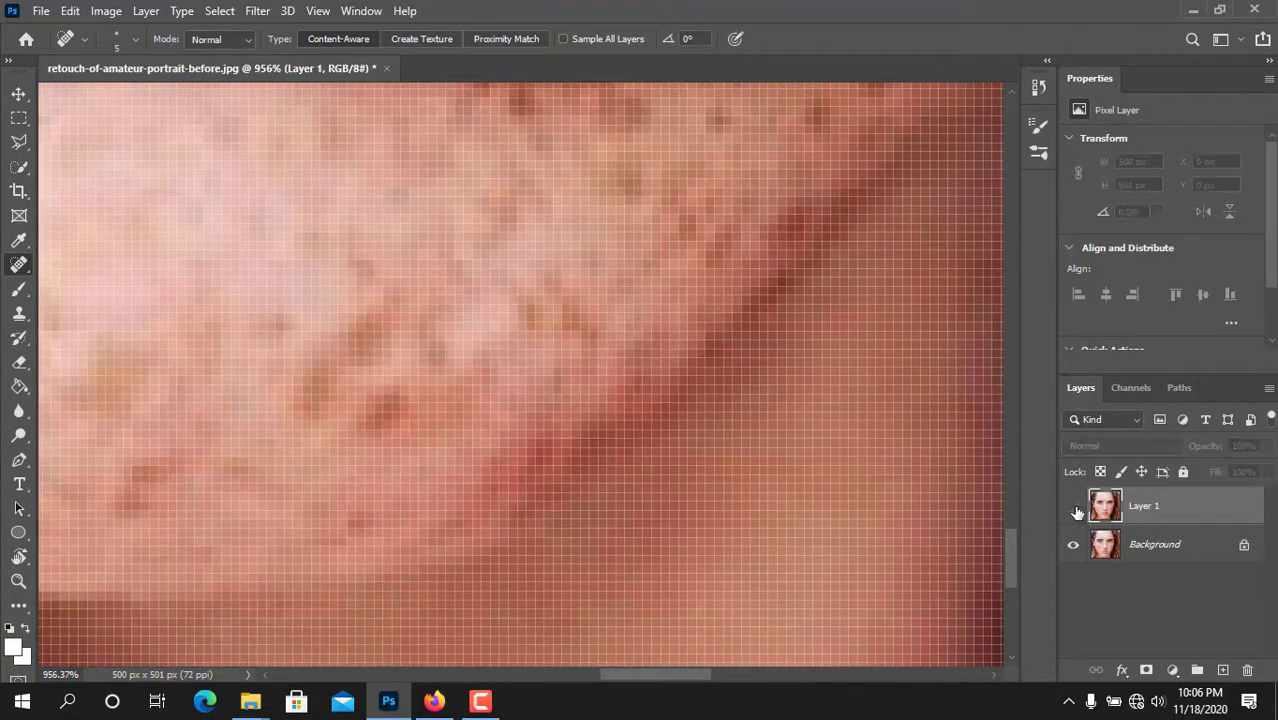
{"action": "left_click", "coordinate": [540, 316]}
Step: Heal the brown freckles below the right end of the lower lip and along the right jawline
{"action": "left_click_drag", "start_coordinate": [700, 245], "coordinate": [442, 458]}
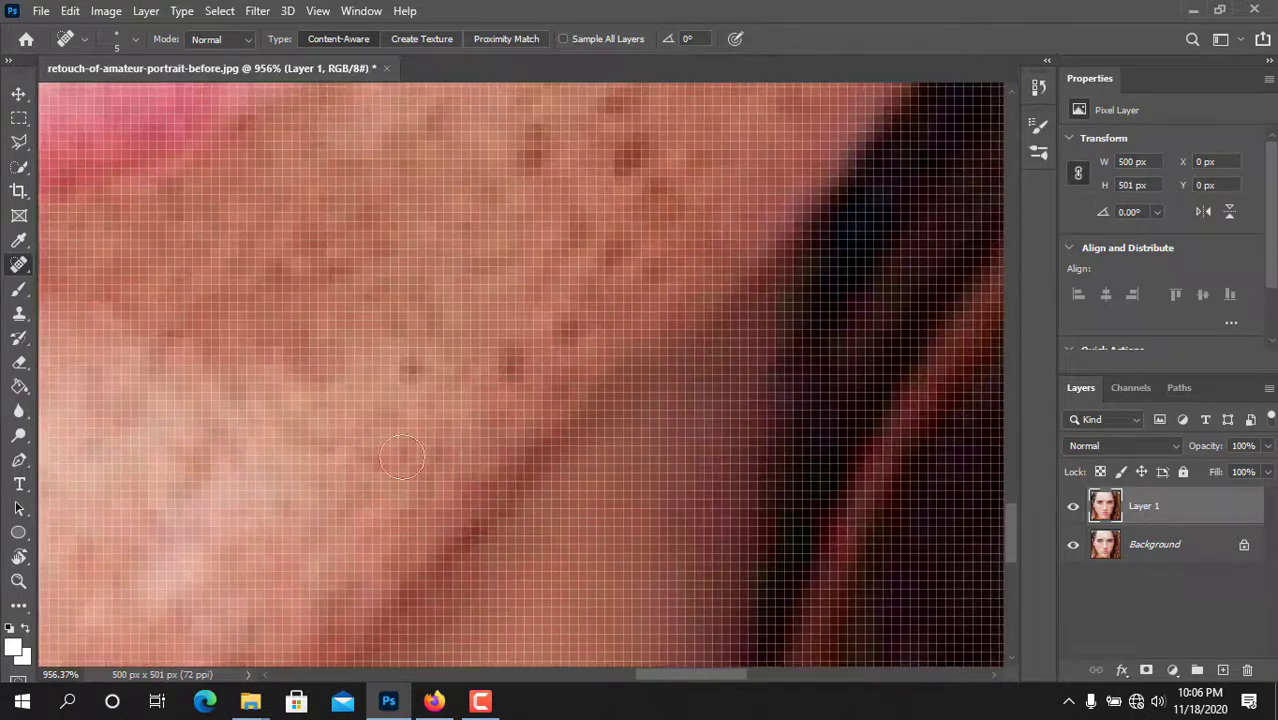
{"action": "scroll", "coordinate": [300, 430], "scroll_direction": "down", "scroll_amount": 7}
{"action": "scroll", "coordinate": [293, 448], "scroll_direction": "up", "scroll_amount": 7}
{"action": "left_click", "coordinate": [352, 428]}
{"action": "left_click_drag", "start_coordinate": [352, 428], "coordinate": [549, 448]}
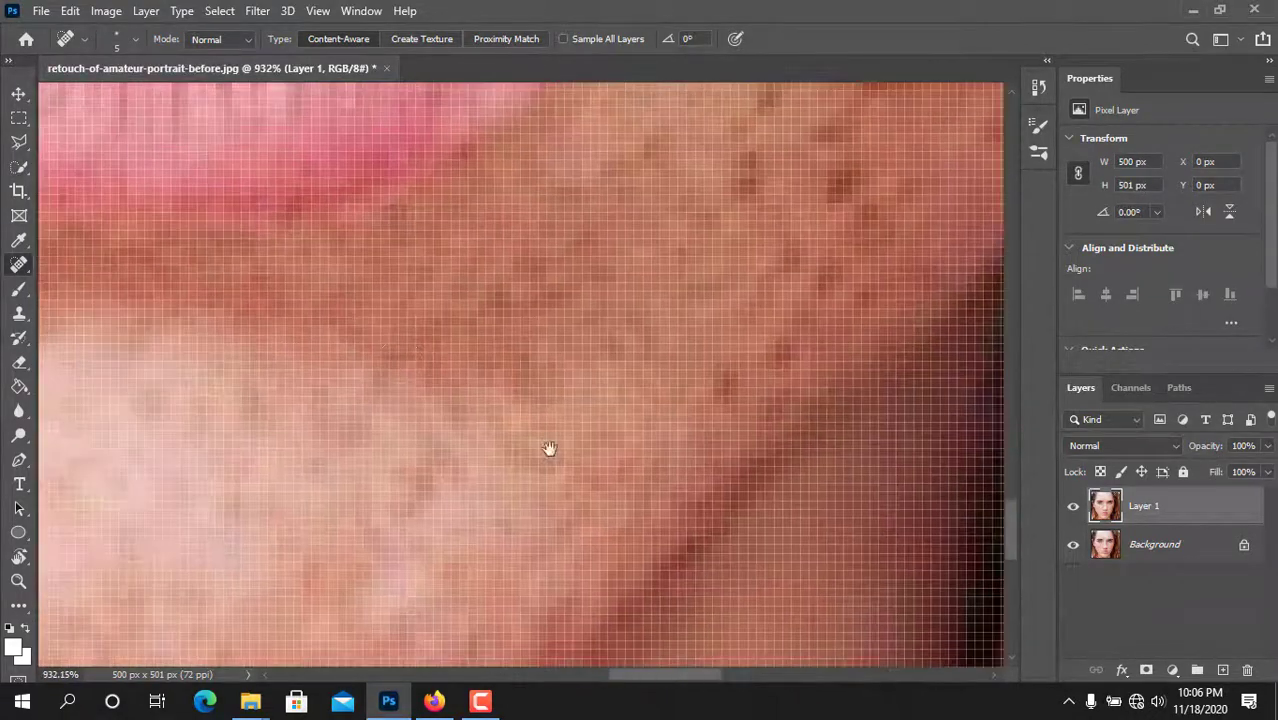
{"action": "left_click", "coordinate": [525, 283]}
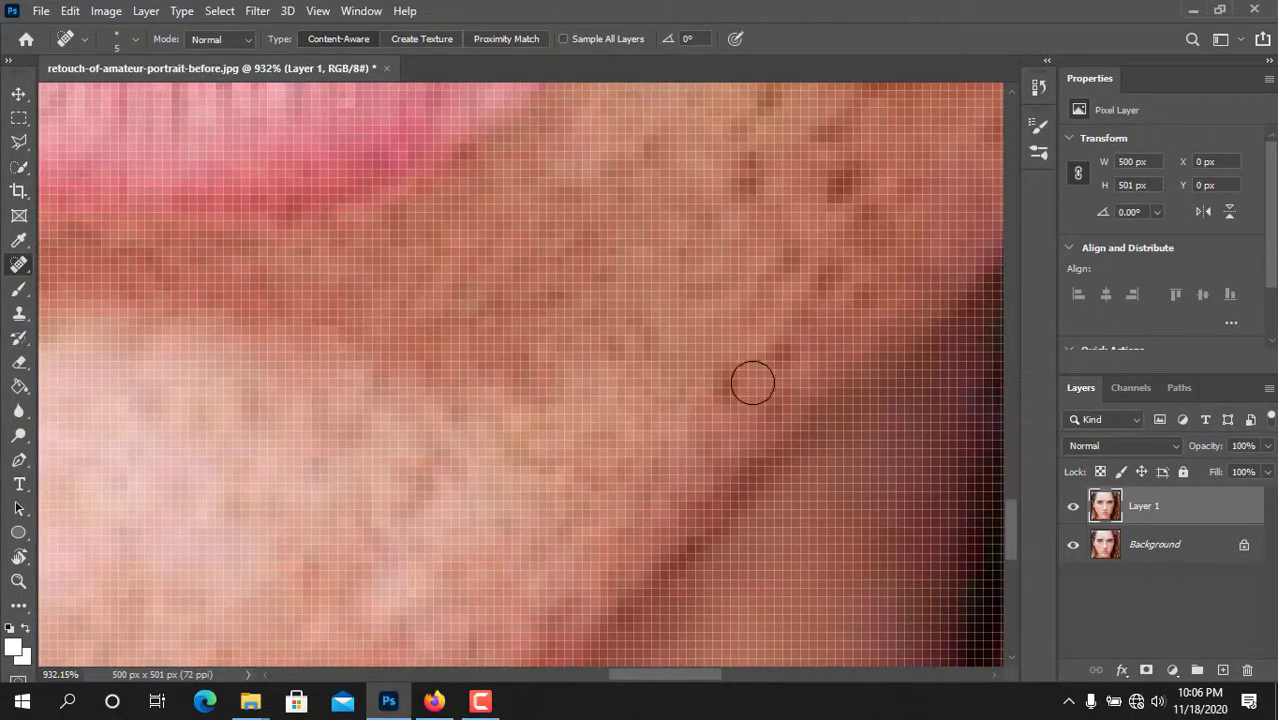
{"action": "left_click_drag", "start_coordinate": [752, 383], "coordinate": [394, 419]}
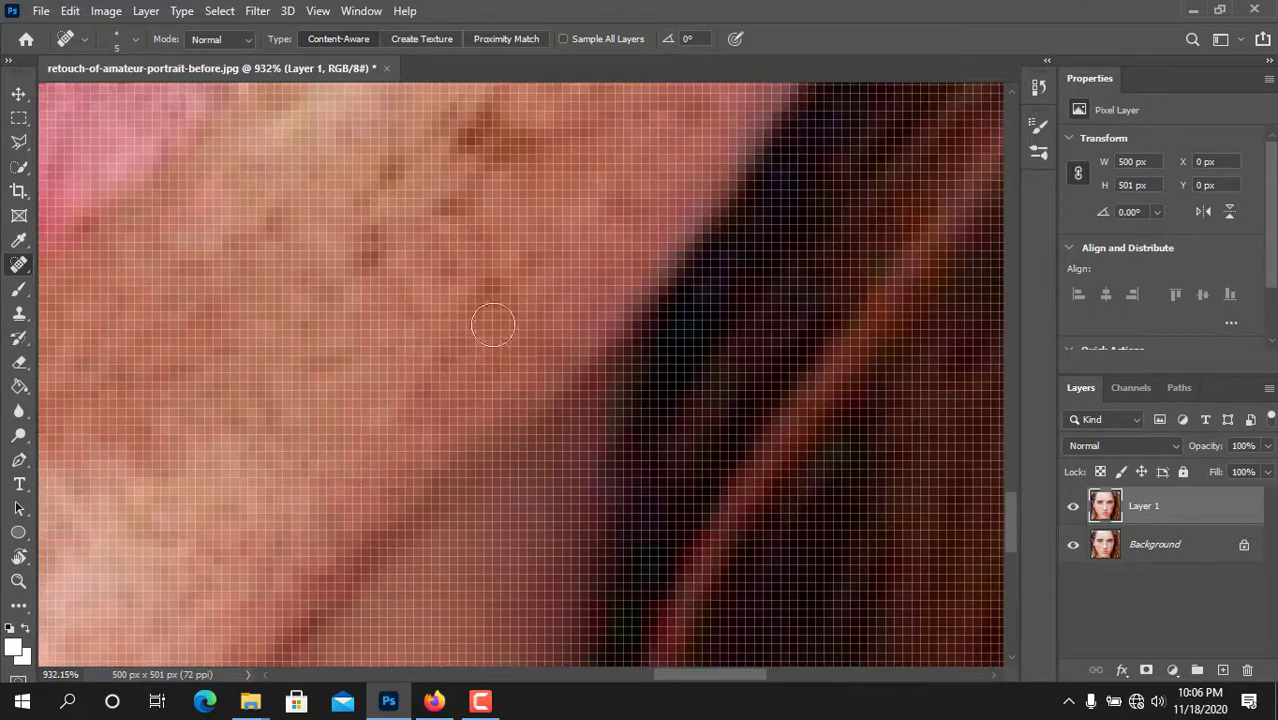
{"action": "left_click", "coordinate": [536, 270]}
{"action": "left_click", "coordinate": [447, 355]}
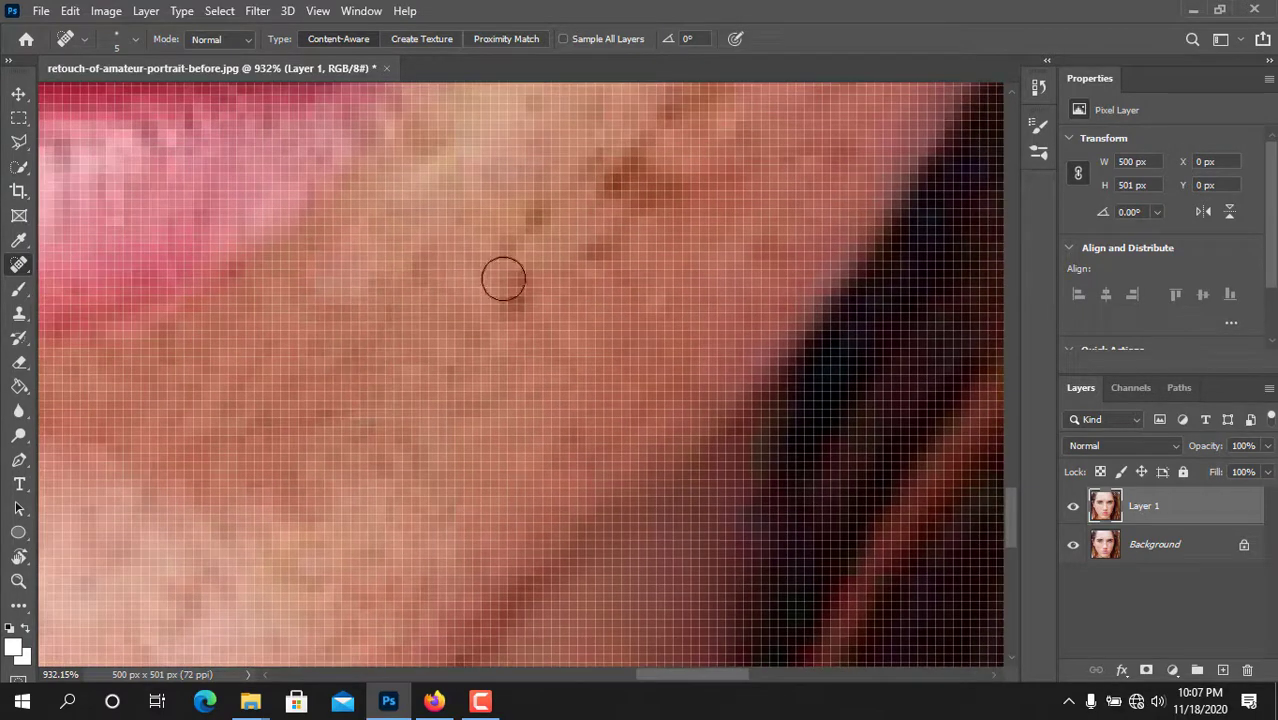
Step: Heal the dark freckles and brown blotches on the lower cheek beside the right corner of the mouth
{"action": "left_click", "coordinate": [522, 292]}
{"action": "left_click_drag", "start_coordinate": [422, 280], "coordinate": [275, 427]}
{"action": "left_click", "coordinate": [379, 371]}
{"action": "left_click", "coordinate": [455, 401]}
{"action": "left_click_drag", "start_coordinate": [510, 338], "coordinate": [475, 325]}
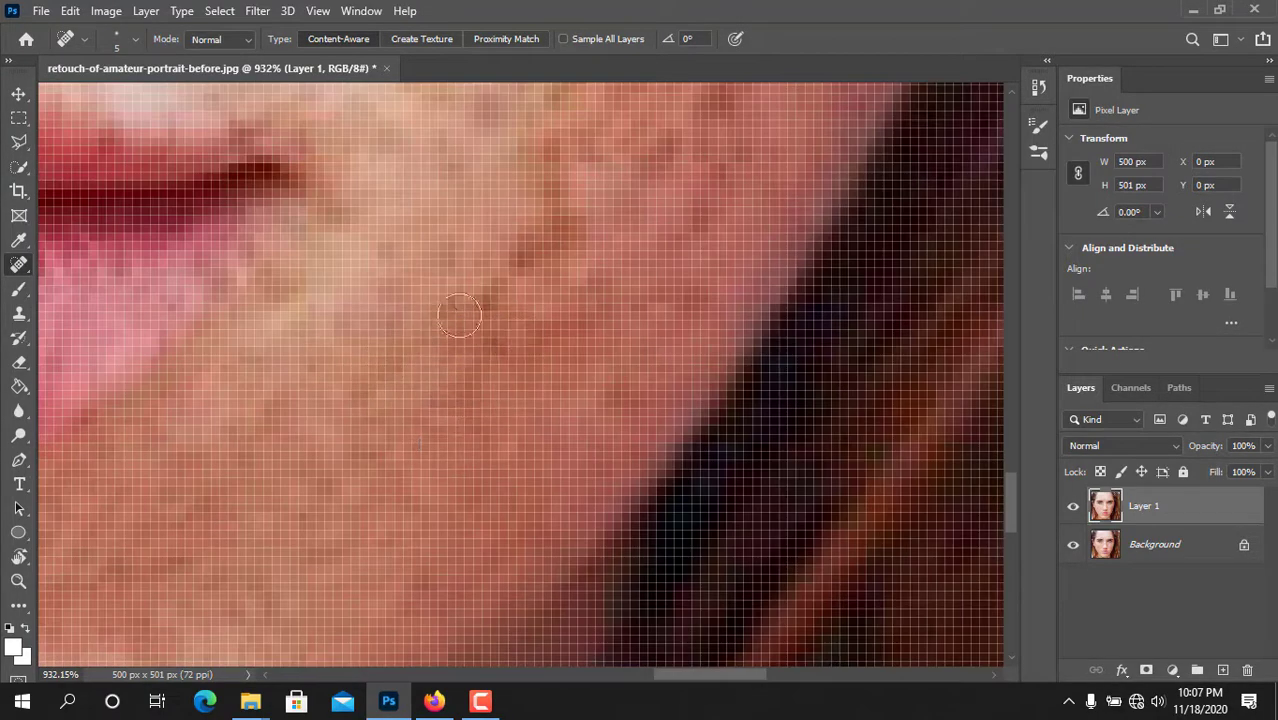
{"action": "left_click_drag", "start_coordinate": [463, 244], "coordinate": [277, 435]}
{"action": "left_click", "coordinate": [422, 442]}
{"action": "left_click", "coordinate": [308, 271]}
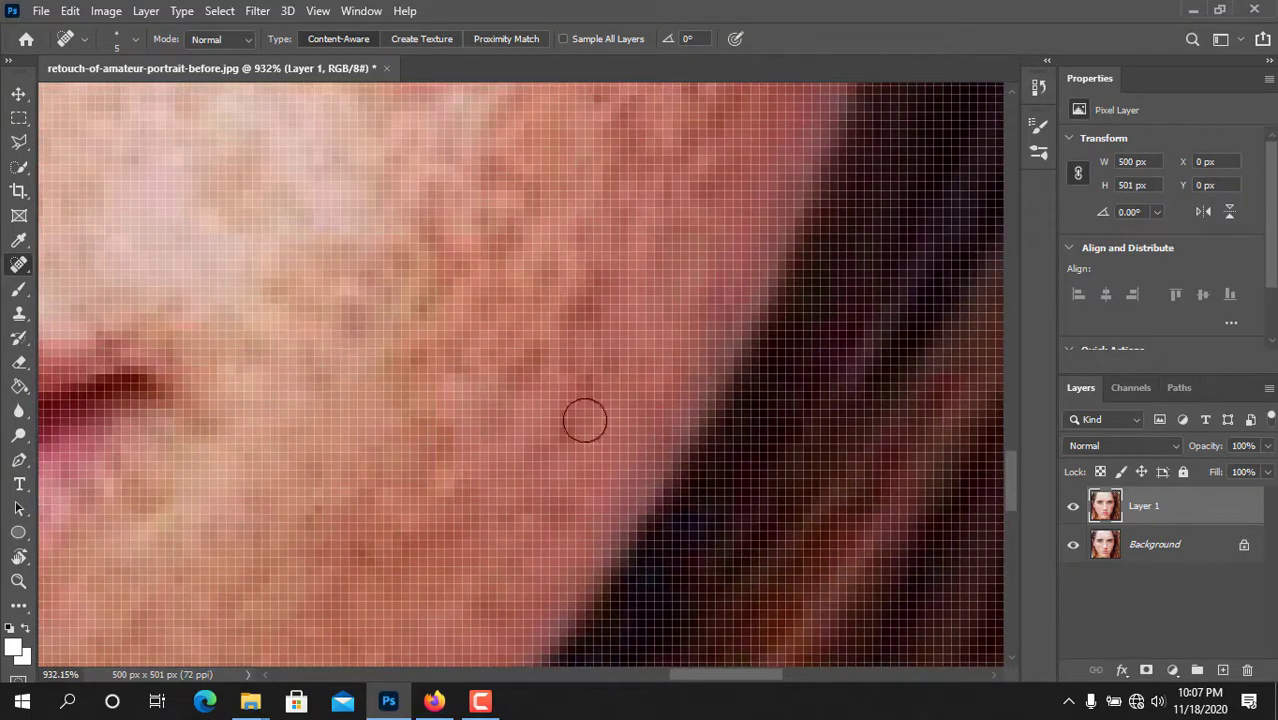
Step: Compare the whole retouched face with the original by toggling Layer 1, leaving the layer visible
{"action": "scroll", "coordinate": [453, 420], "scroll_direction": "down", "scroll_amount": 10}
{"action": "left_click", "coordinate": [1076, 507]}
{"action": "left_click", "coordinate": [1076, 507]}
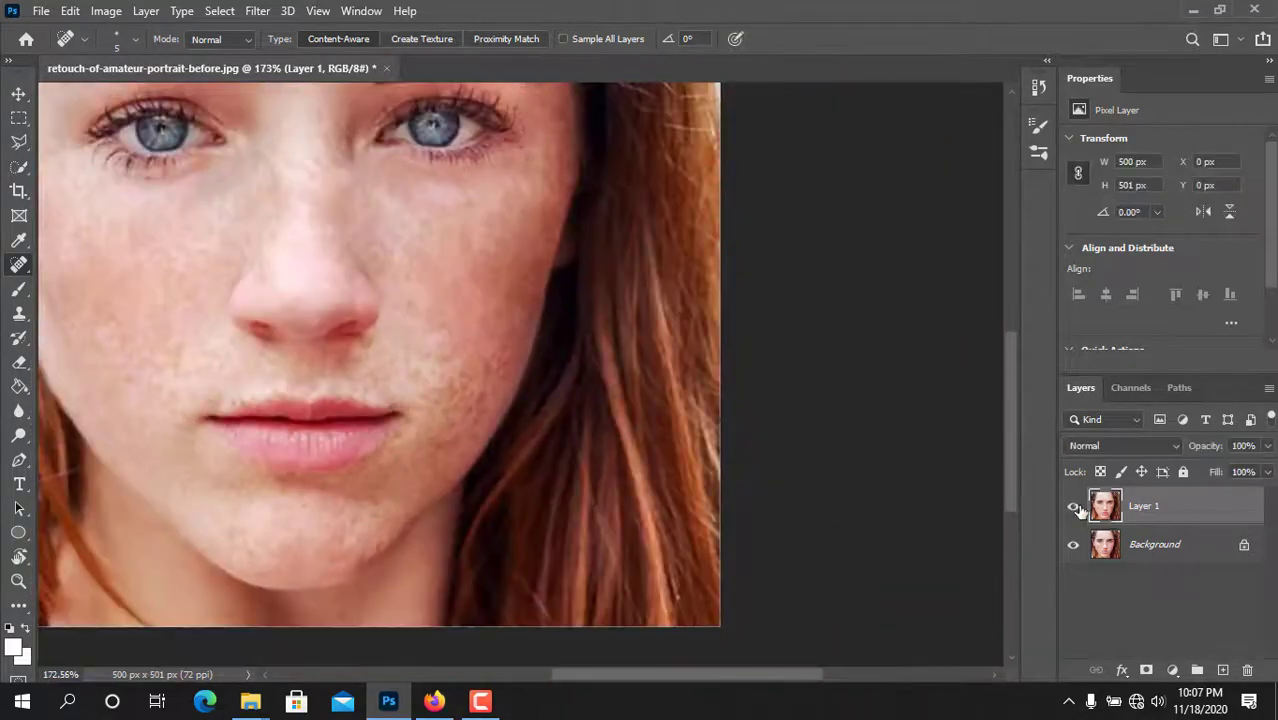
{"action": "scroll", "coordinate": [415, 480], "scroll_direction": "up", "scroll_amount": 5}
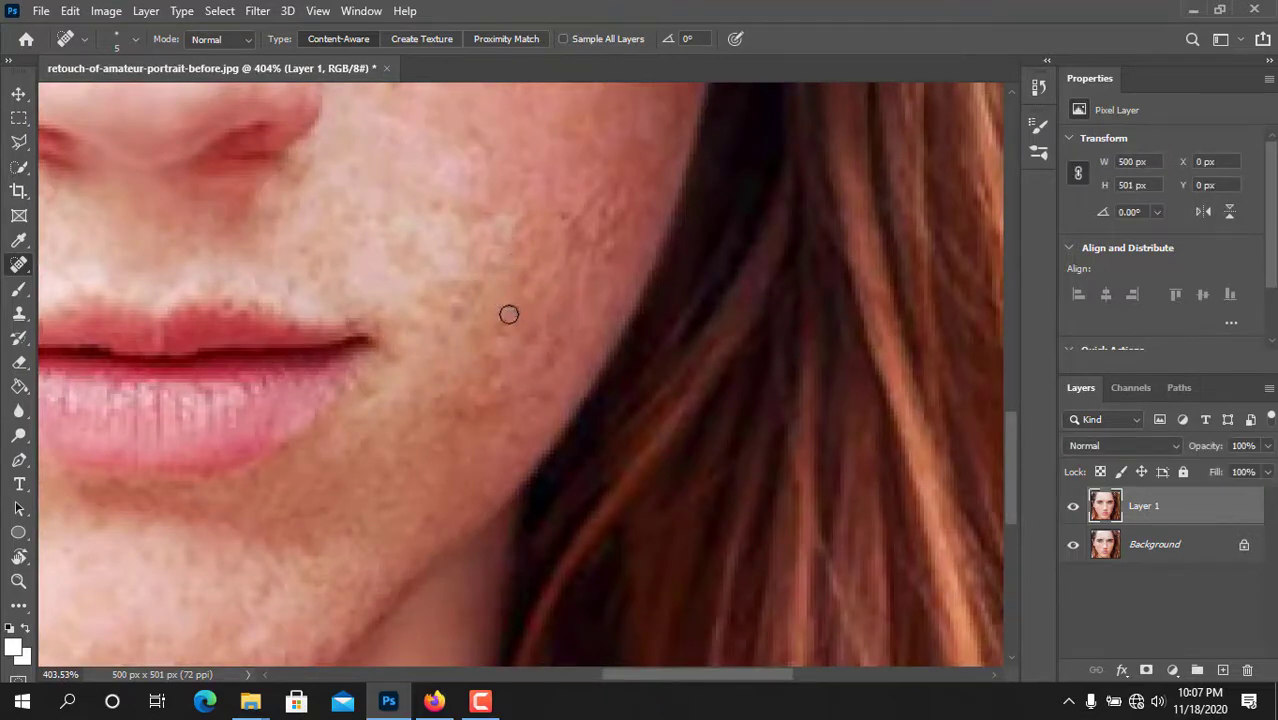
{"action": "scroll", "coordinate": [498, 361], "scroll_direction": "down", "scroll_amount": 8}
{"action": "left_click", "coordinate": [1074, 507]}
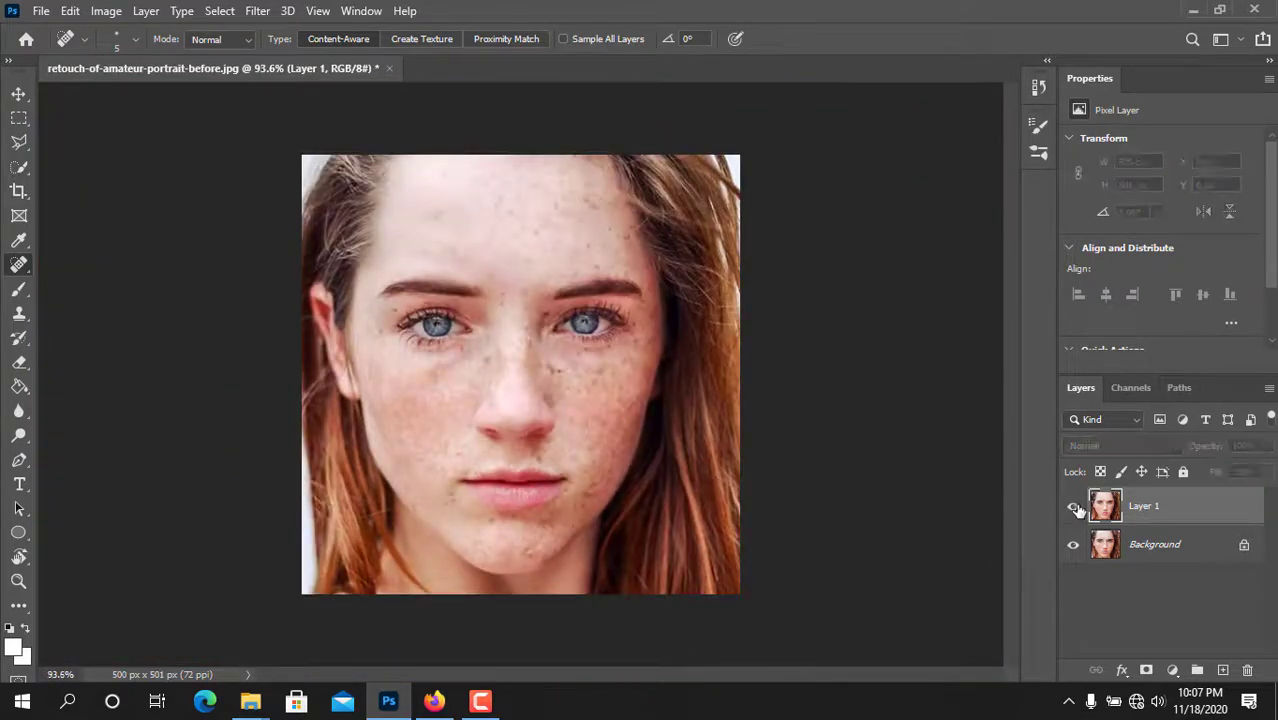
{"action": "left_click", "coordinate": [1076, 508]}
{"action": "left_click", "coordinate": [1076, 508]}
{"action": "left_click", "coordinate": [1076, 508]}
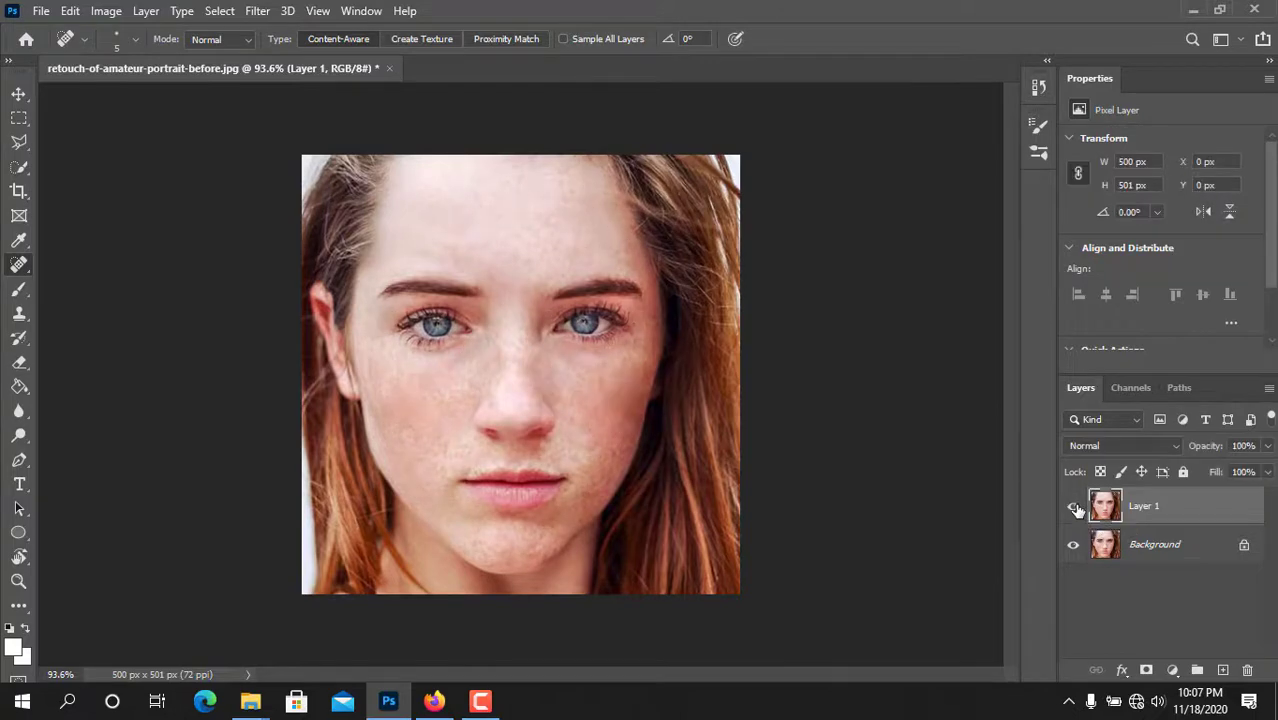
{"action": "left_click", "coordinate": [1076, 508]}
{"action": "left_click", "coordinate": [1076, 508]}
Step: Examine the right cheek close up against the original by toggling Layer 1, and recheck the full face
{"action": "scroll", "coordinate": [676, 536], "scroll_direction": "up", "scroll_amount": 9}
{"action": "left_click", "coordinate": [1077, 510]}
{"action": "left_click", "coordinate": [1077, 510]}
{"action": "left_click", "coordinate": [1077, 510]}
{"action": "left_click", "coordinate": [1077, 510]}
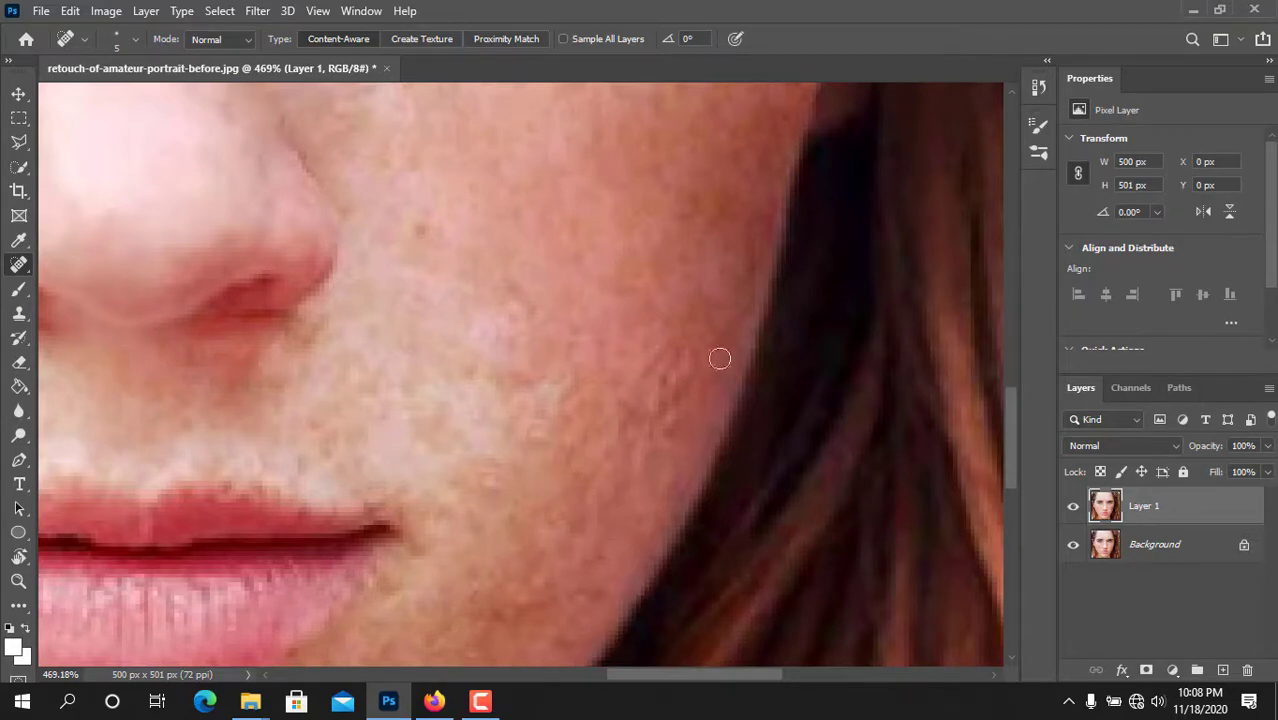
{"action": "scroll", "coordinate": [745, 261], "scroll_direction": "down", "scroll_amount": 7}
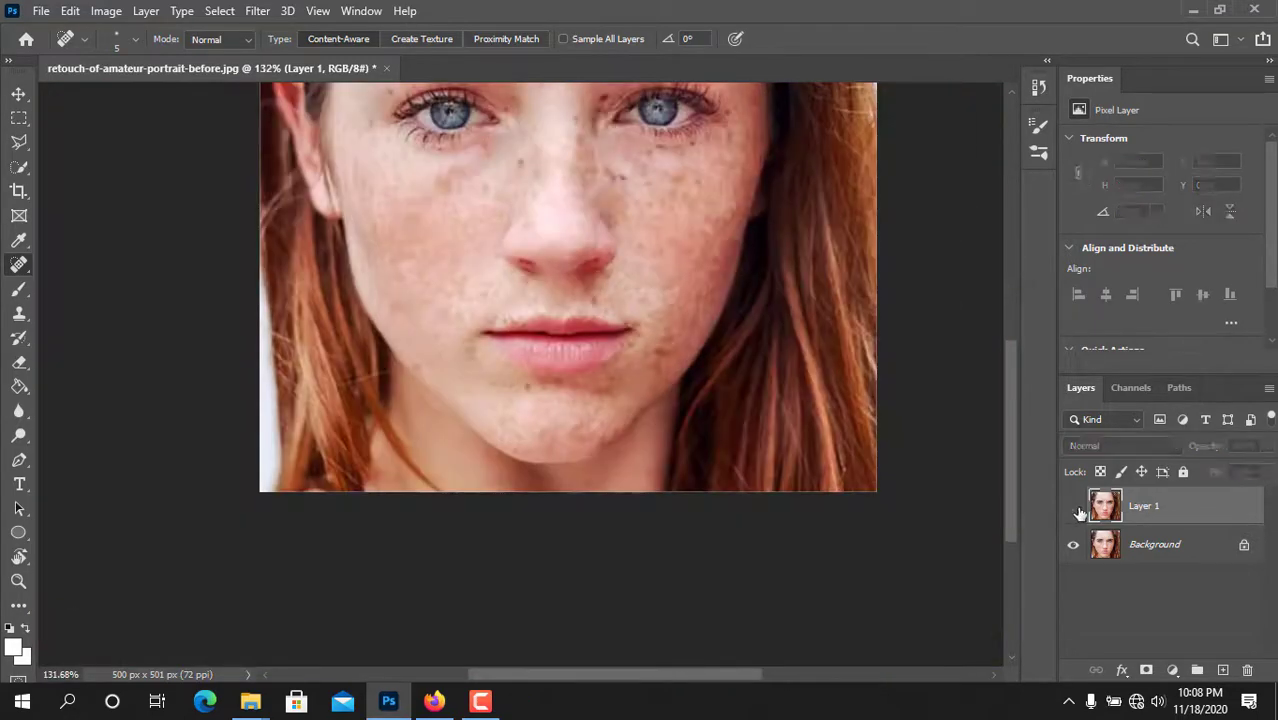
{"action": "scroll", "coordinate": [728, 196], "scroll_direction": "up", "scroll_amount": 7}
{"action": "scroll", "coordinate": [593, 131], "scroll_direction": "up", "scroll_amount": 3}
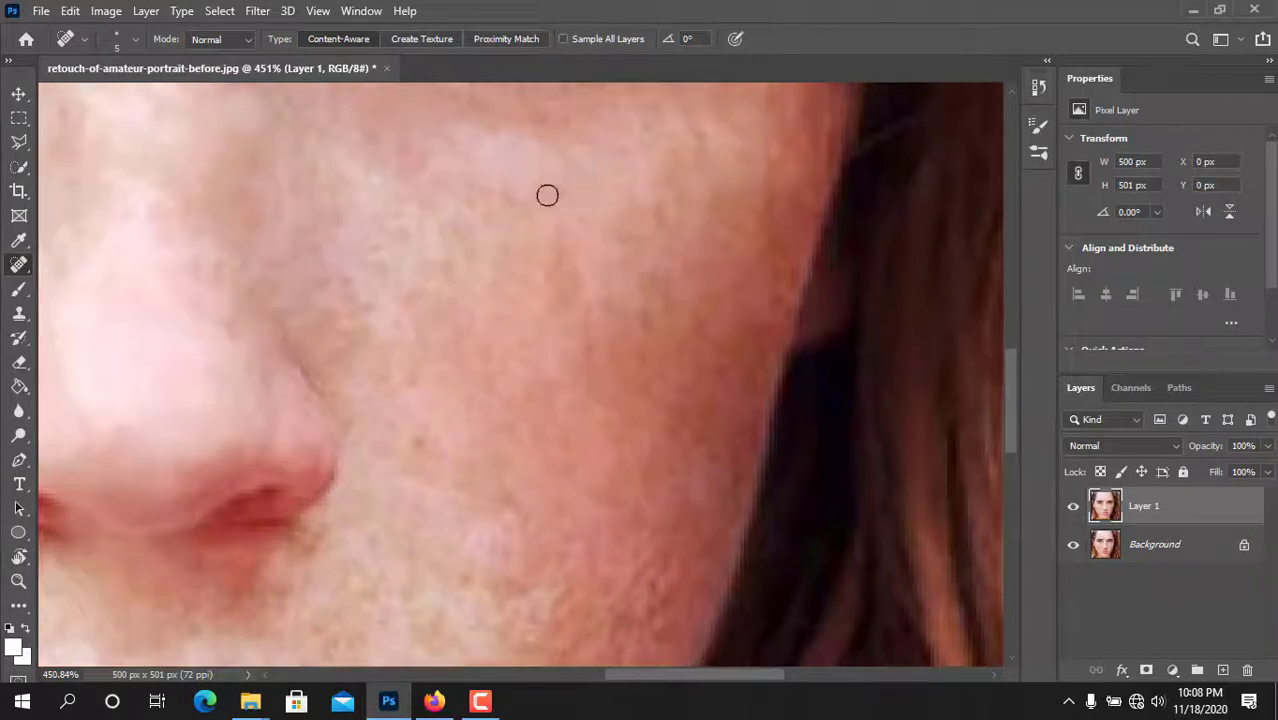
{"action": "left_click", "coordinate": [1073, 507]}
{"action": "left_click", "coordinate": [1073, 507]}
{"action": "left_click", "coordinate": [1073, 507]}
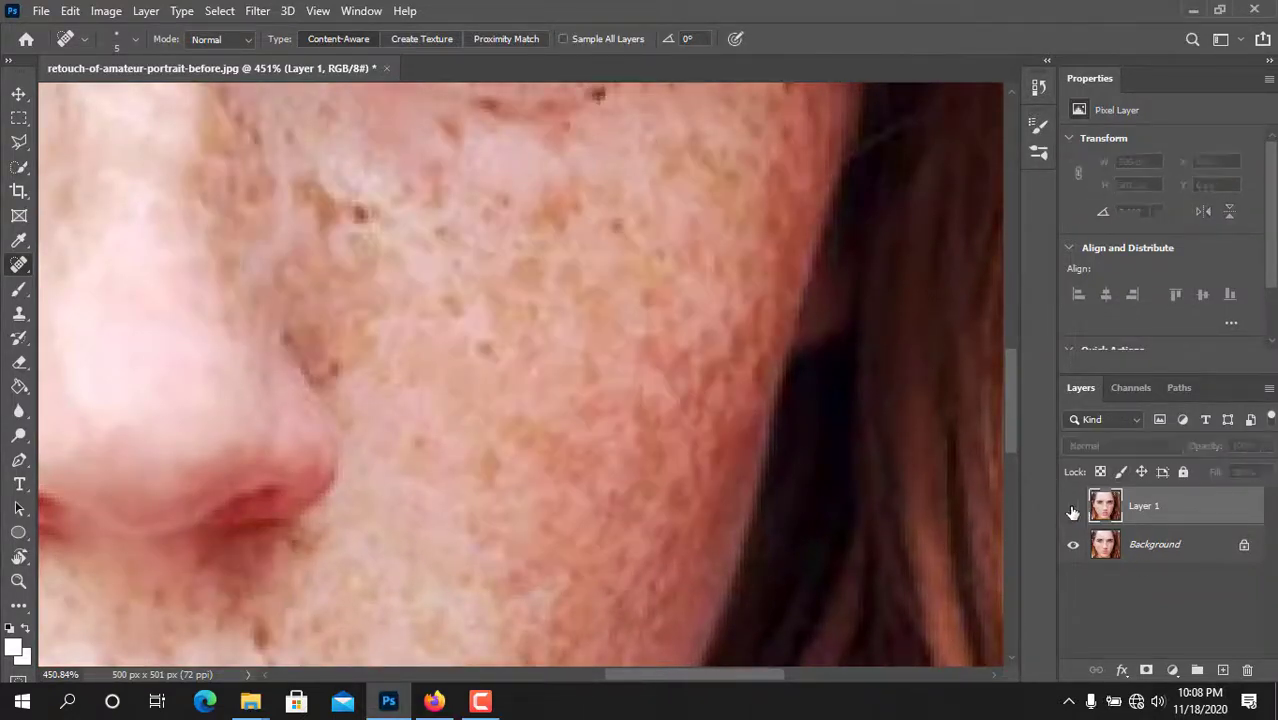
{"action": "left_click", "coordinate": [1073, 507]}
{"action": "scroll", "coordinate": [740, 320], "scroll_direction": "down", "scroll_amount": 8}
{"action": "scroll", "coordinate": [640, 390], "scroll_direction": "up", "scroll_amount": 2}
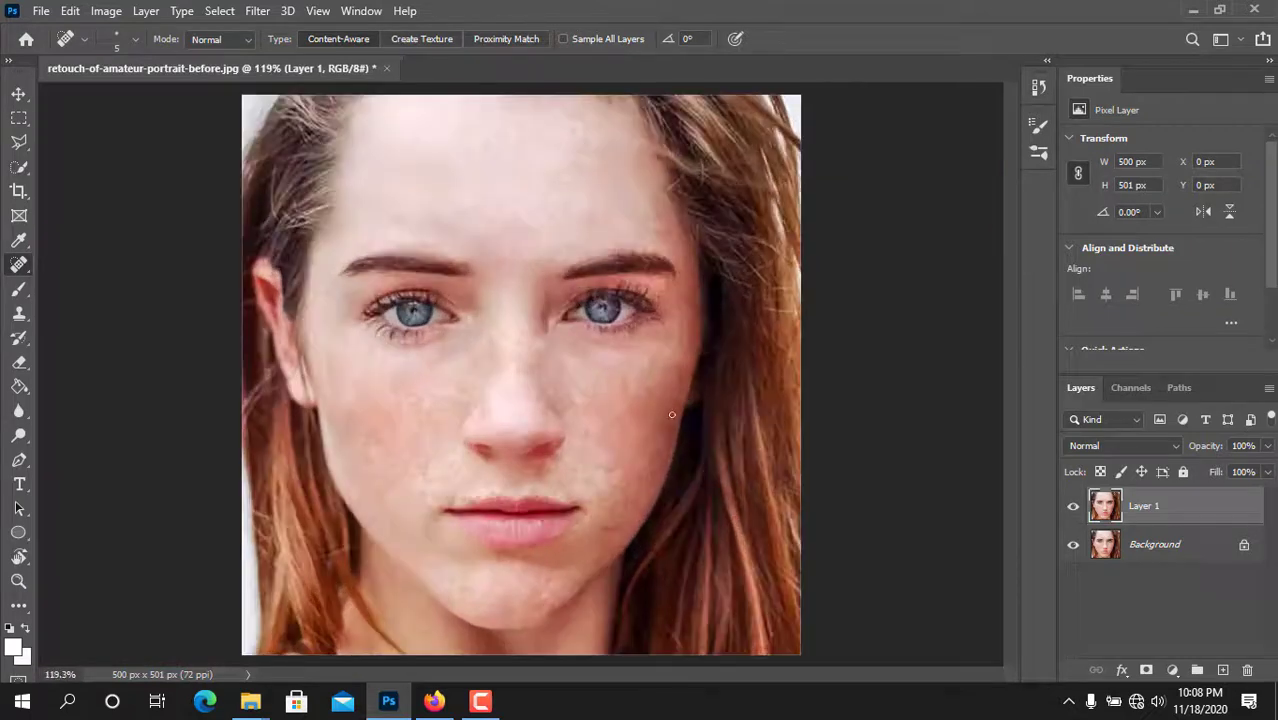
{"action": "left_click", "coordinate": [1073, 507]}
{"action": "left_click", "coordinate": [1073, 507]}
Step: Use the Patch tool to outline the blotchy right cheek, replace it with skin from nearer the nose, and deselect
{"action": "scroll", "coordinate": [648, 417], "scroll_direction": "up", "scroll_amount": 3}
{"action": "right_click", "coordinate": [19, 257]}
{"action": "left_click", "coordinate": [90, 299]}
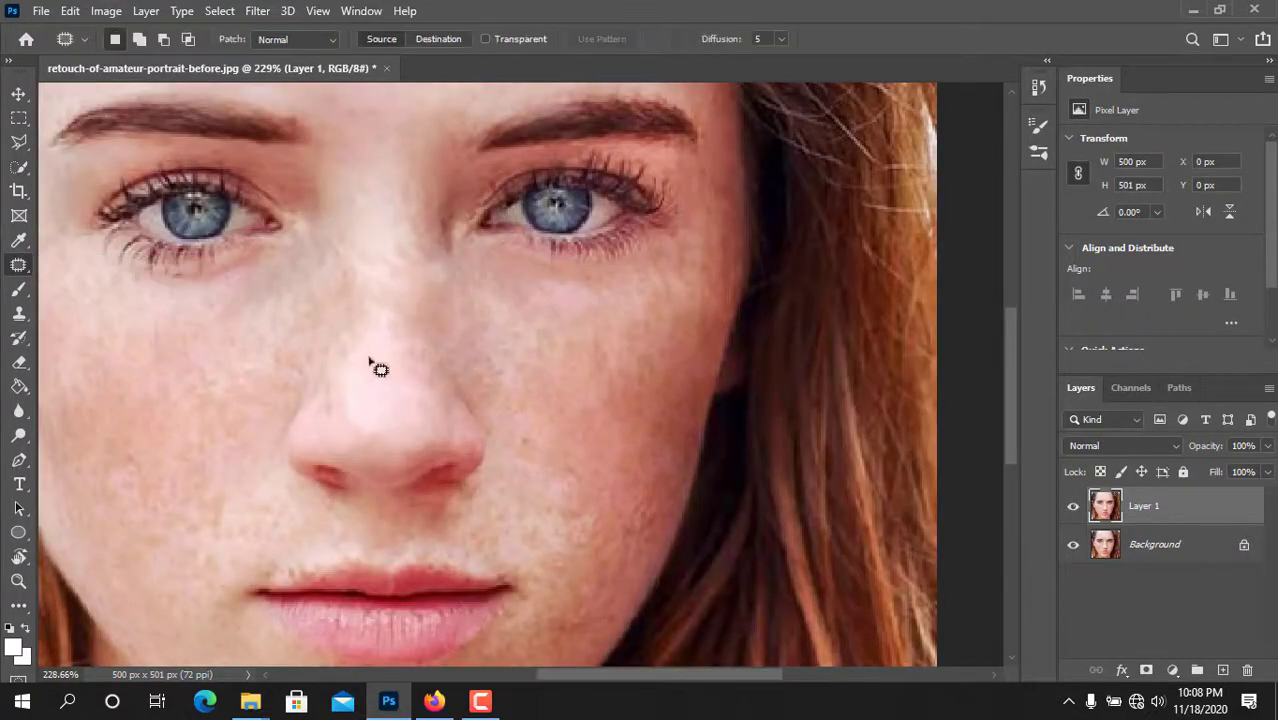
{"action": "left_click_drag", "start_coordinate": [561, 318], "coordinate": [636, 523]}
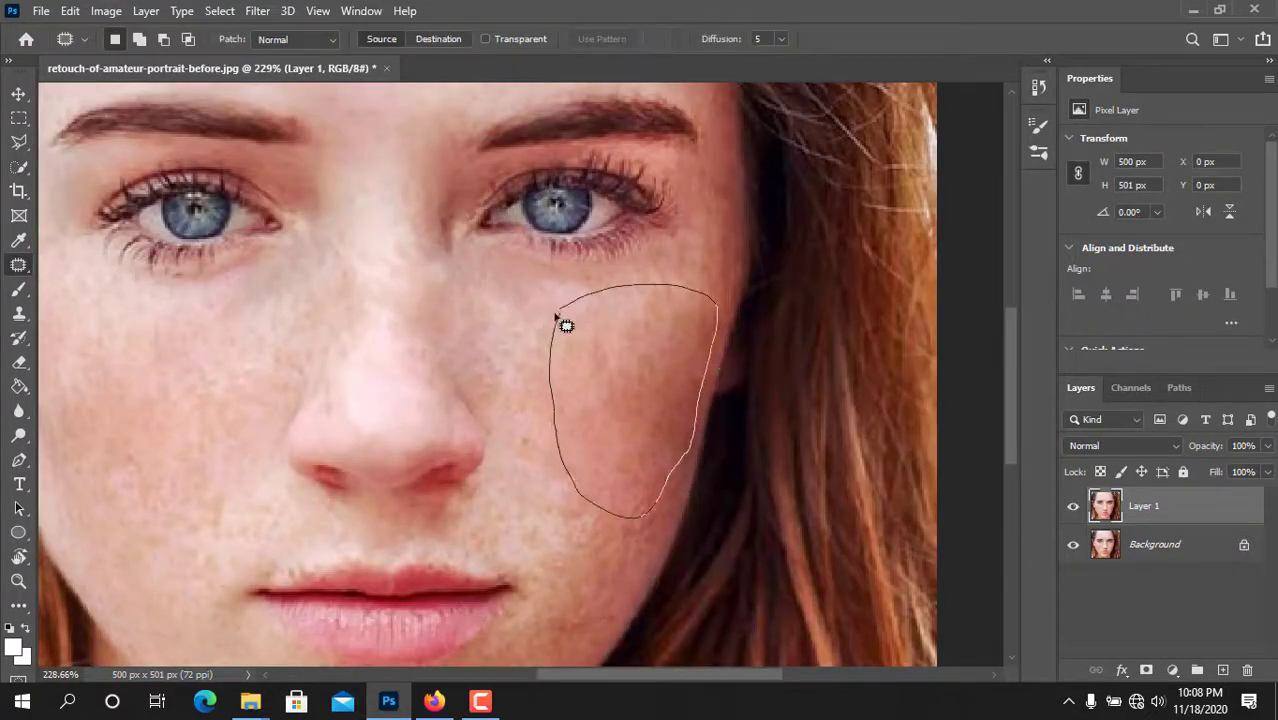
{"action": "left_click_drag", "start_coordinate": [556, 316], "coordinate": [559, 312]}
{"action": "scroll", "coordinate": [613, 396], "scroll_direction": "down", "scroll_amount": 4}
{"action": "left_click_drag", "start_coordinate": [613, 396], "coordinate": [425, 397]}
{"action": "left_click", "coordinate": [562, 431]}
Step: Try patching the outer right cheek with skin from the opposite cheek, undo the patch and clear the selection
{"action": "scroll", "coordinate": [633, 425], "scroll_direction": "up", "scroll_amount": 4}
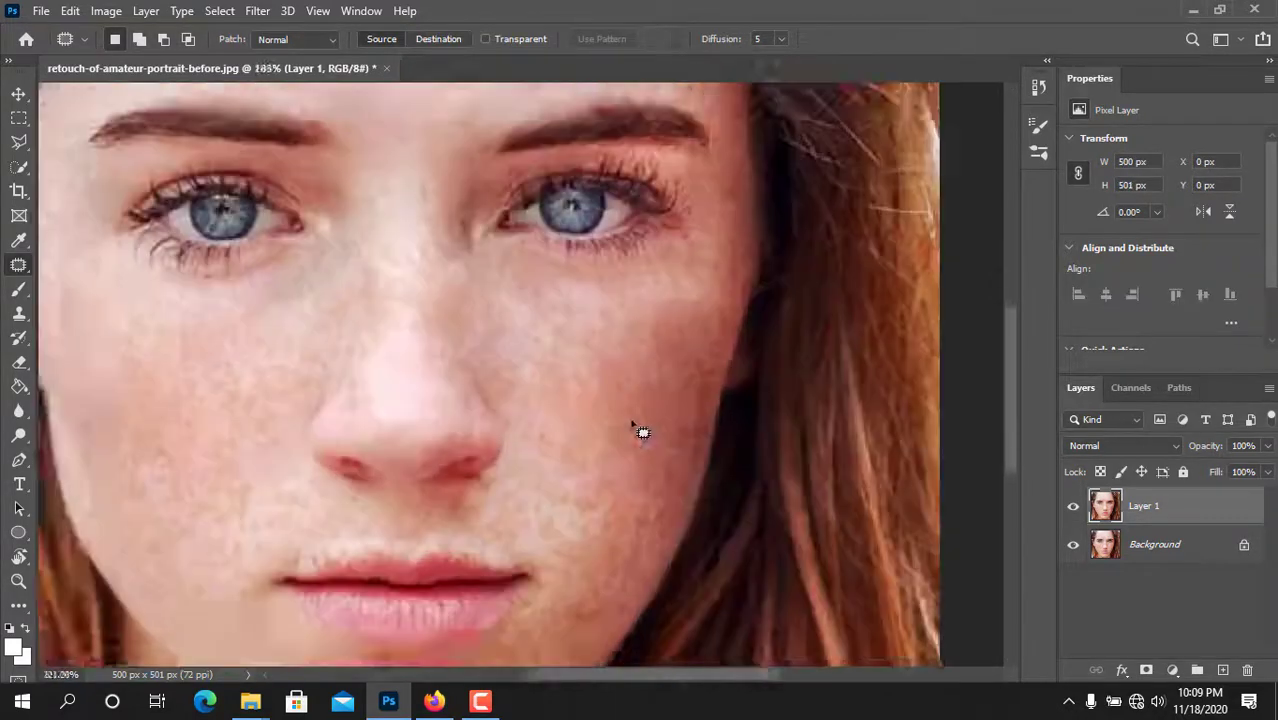
{"action": "scroll", "coordinate": [640, 431], "scroll_direction": "up", "scroll_amount": 1}
{"action": "left_click_drag", "start_coordinate": [728, 322], "coordinate": [690, 356]}
{"action": "left_click_drag", "start_coordinate": [692, 402], "coordinate": [180, 402]}
{"action": "left_click", "coordinate": [644, 410]}
{"action": "scroll", "coordinate": [708, 430], "scroll_direction": "down", "scroll_amount": 4}
{"action": "key", "text": "ctrl+z"}
{"action": "key", "text": "ctrl+z"}
{"action": "key", "text": "ctrl+d"}
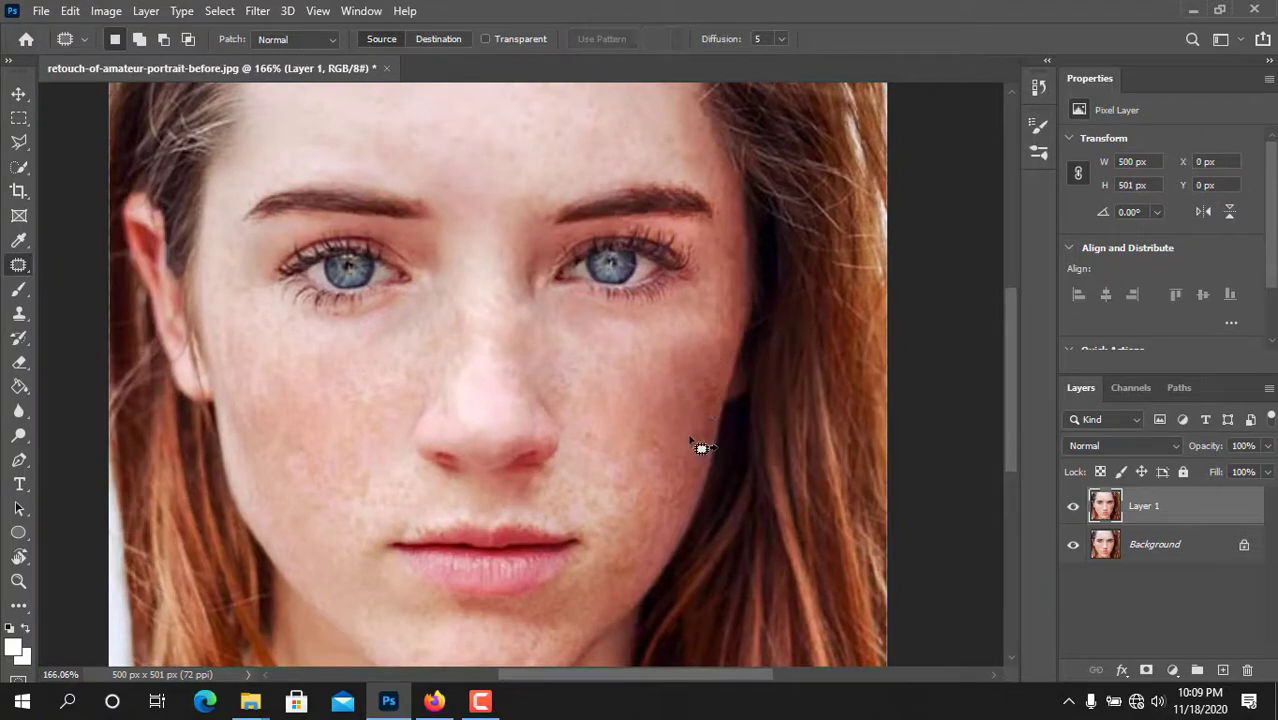
Step: Use the Healing Brush with sampled skin to even out the dark reddish spots along the right cheek's outer edge
{"action": "scroll", "coordinate": [716, 419], "scroll_direction": "up", "scroll_amount": 5}
{"action": "right_click", "coordinate": [30, 263]}
{"action": "left_click", "coordinate": [112, 282]}
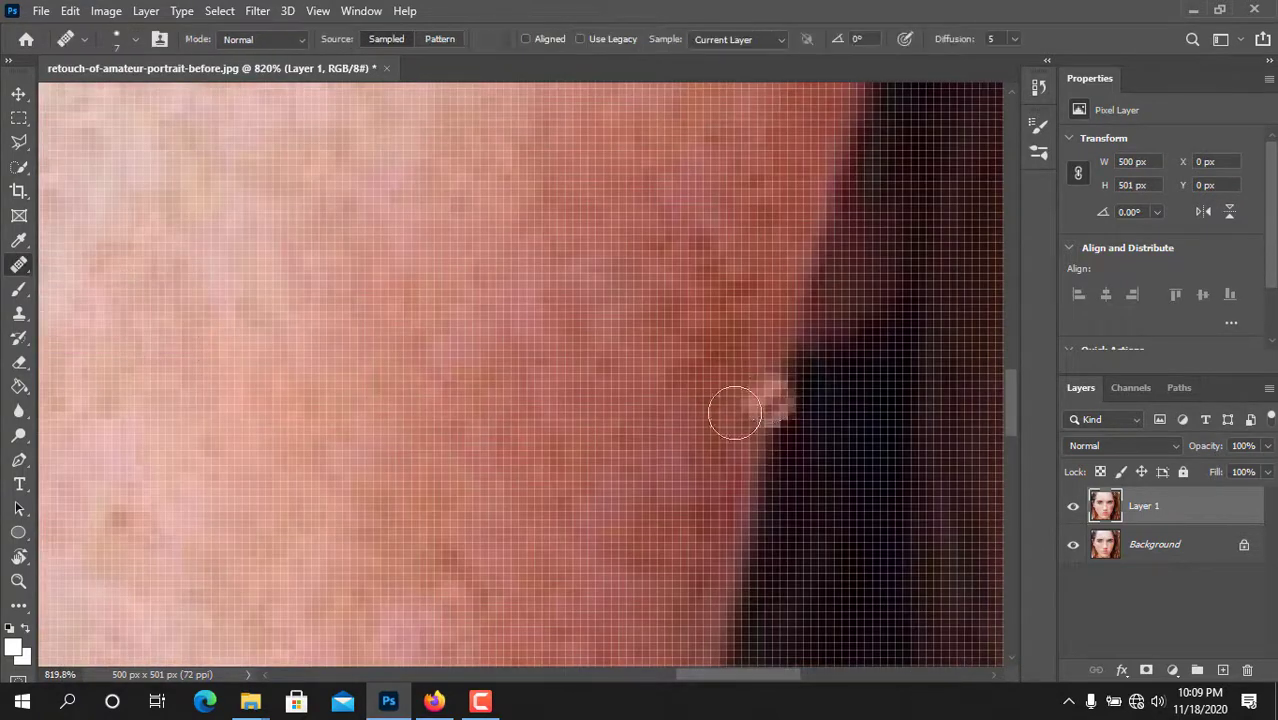
{"action": "left_click", "coordinate": [724, 256]}
{"action": "left_click", "coordinate": [705, 299]}
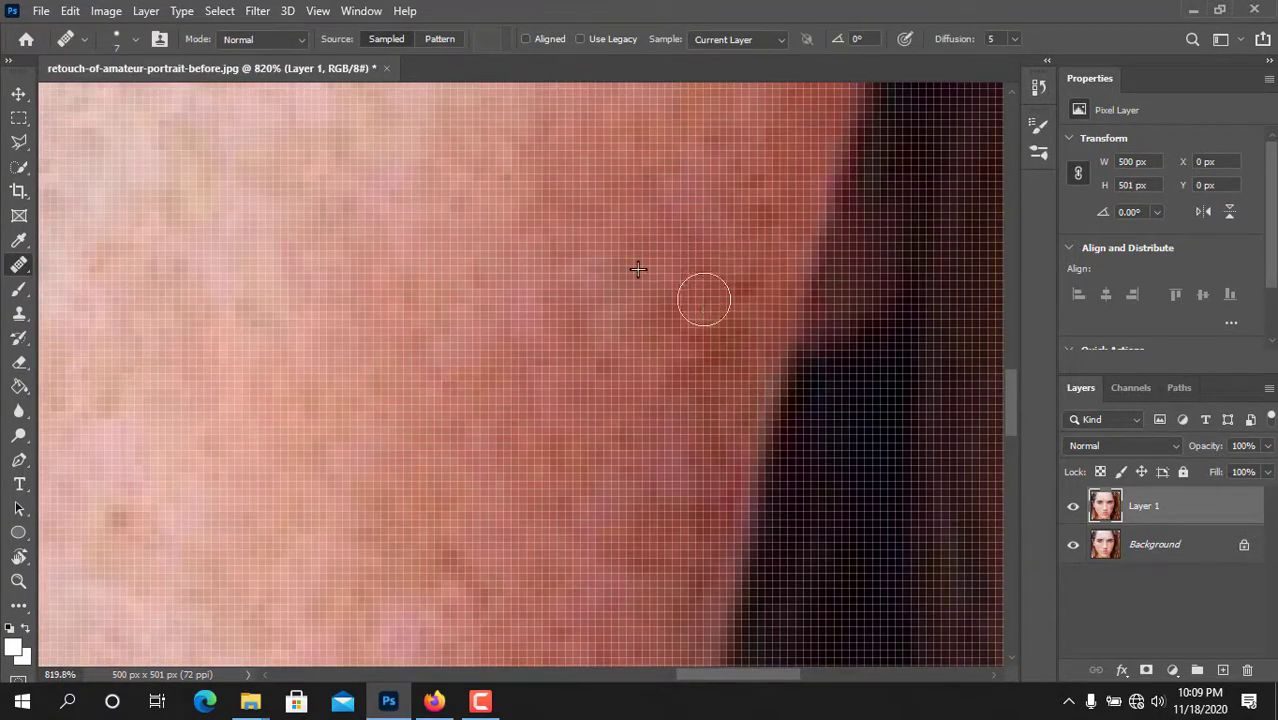
{"action": "left_click", "coordinate": [736, 294]}
{"action": "left_click", "coordinate": [758, 219]}
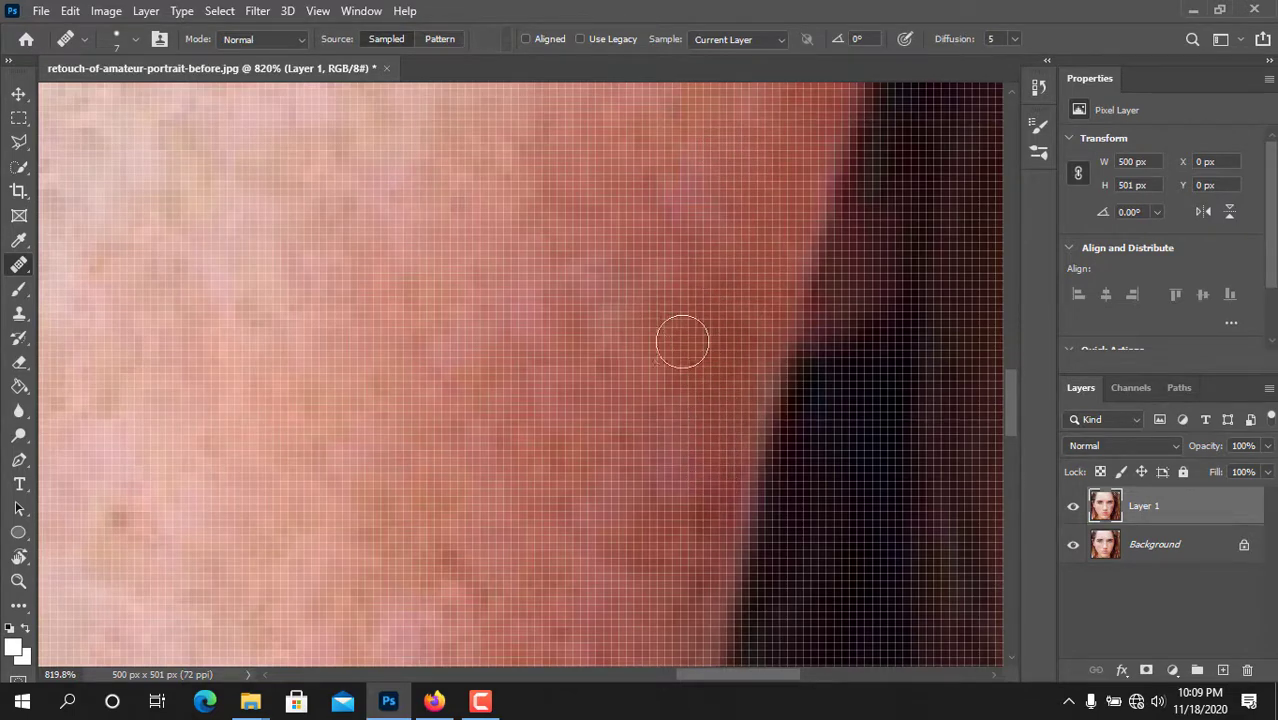
{"action": "scroll", "coordinate": [682, 341], "scroll_direction": "down", "scroll_amount": 6}
{"action": "scroll", "coordinate": [679, 382], "scroll_direction": "up", "scroll_amount": 5}
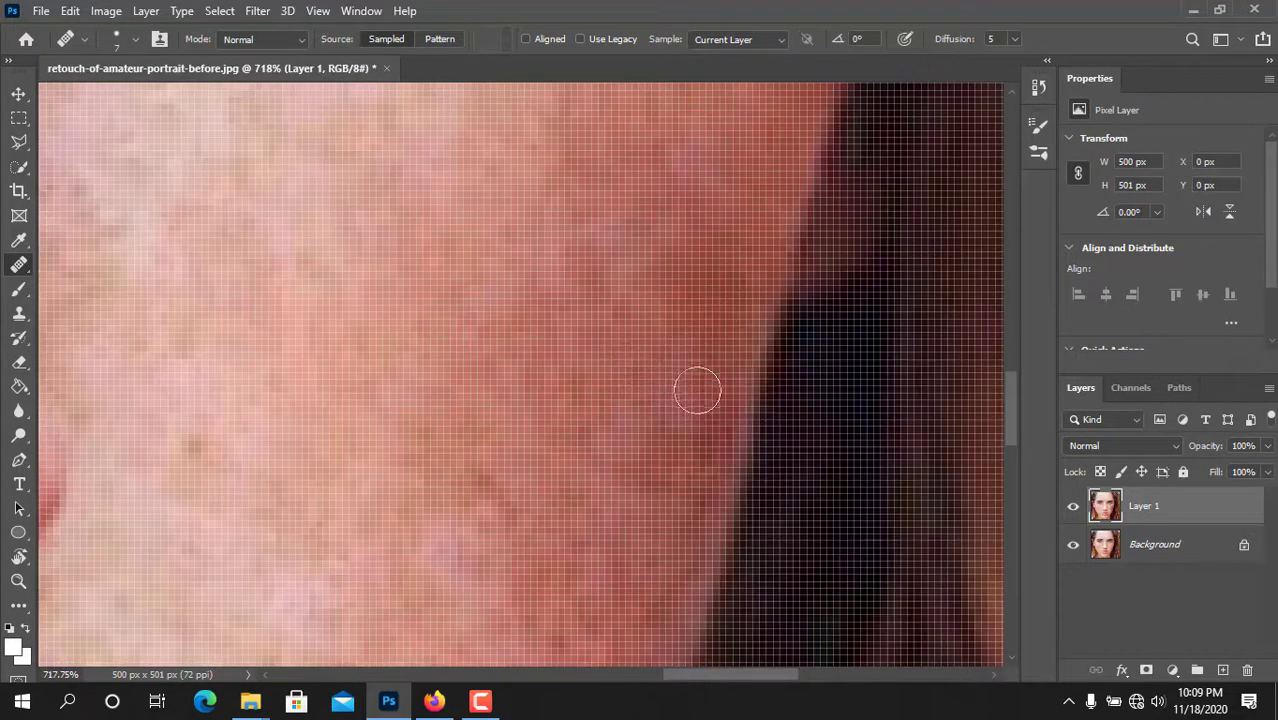
Step: Compare the full retouched portrait with the original by repeatedly toggling Layer 1, leaving it visible
{"action": "scroll", "coordinate": [610, 398], "scroll_direction": "down", "scroll_amount": 10}
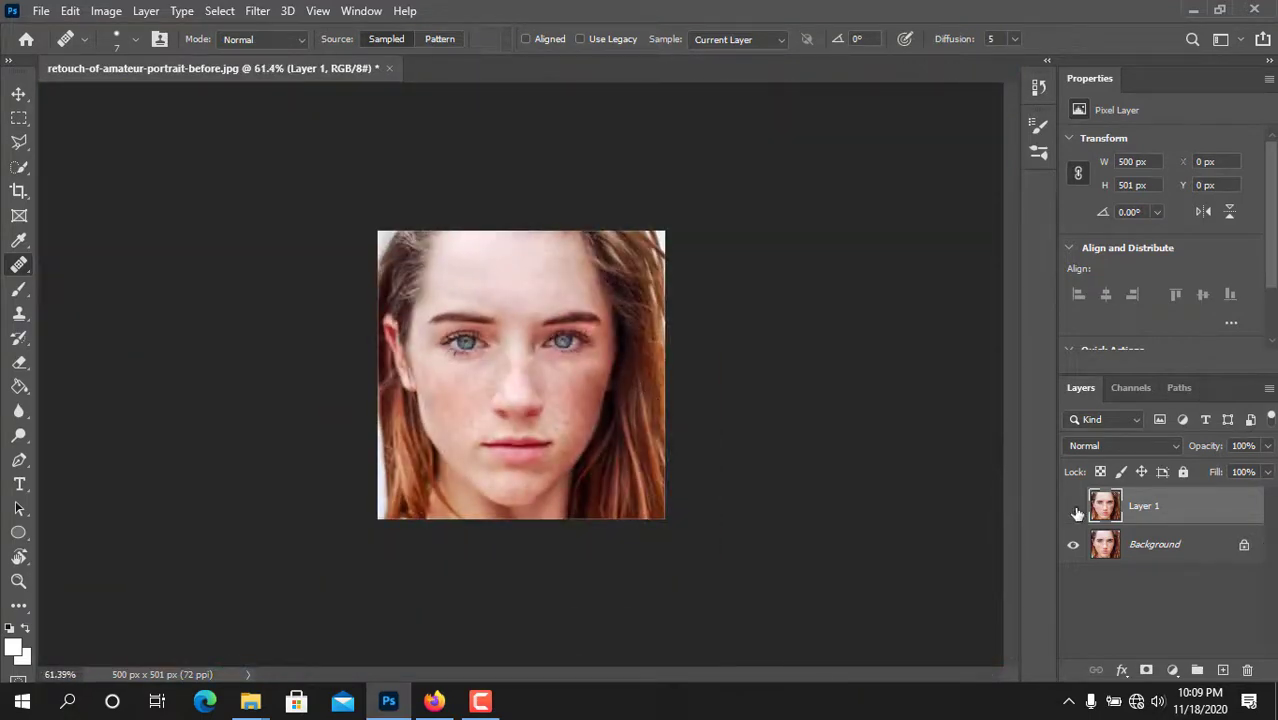
{"action": "left_click", "coordinate": [1077, 513]}
{"action": "scroll", "coordinate": [668, 437], "scroll_direction": "up", "scroll_amount": 6}
{"action": "scroll", "coordinate": [663, 434], "scroll_direction": "down", "scroll_amount": 3}
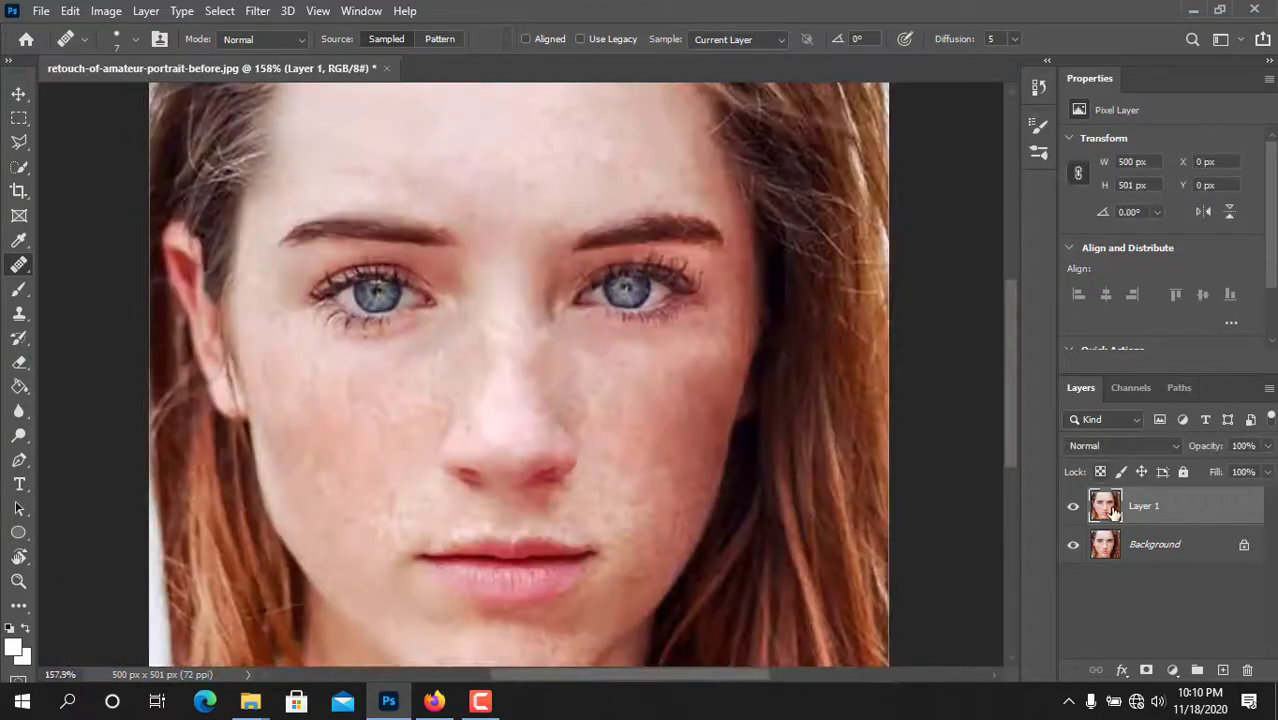
{"action": "left_click", "coordinate": [1073, 507]}
{"action": "left_click", "coordinate": [1071, 516]}
{"action": "left_click", "coordinate": [1071, 516]}
{"action": "left_click", "coordinate": [1071, 516]}
{"action": "left_click", "coordinate": [1071, 516]}
Step: Check the retouched mouth, chin and lower cheeks against the original by toggling Layer 1, and show the whole portrait
{"action": "scroll", "coordinate": [1072, 515], "scroll_direction": "down", "scroll_amount": 3}
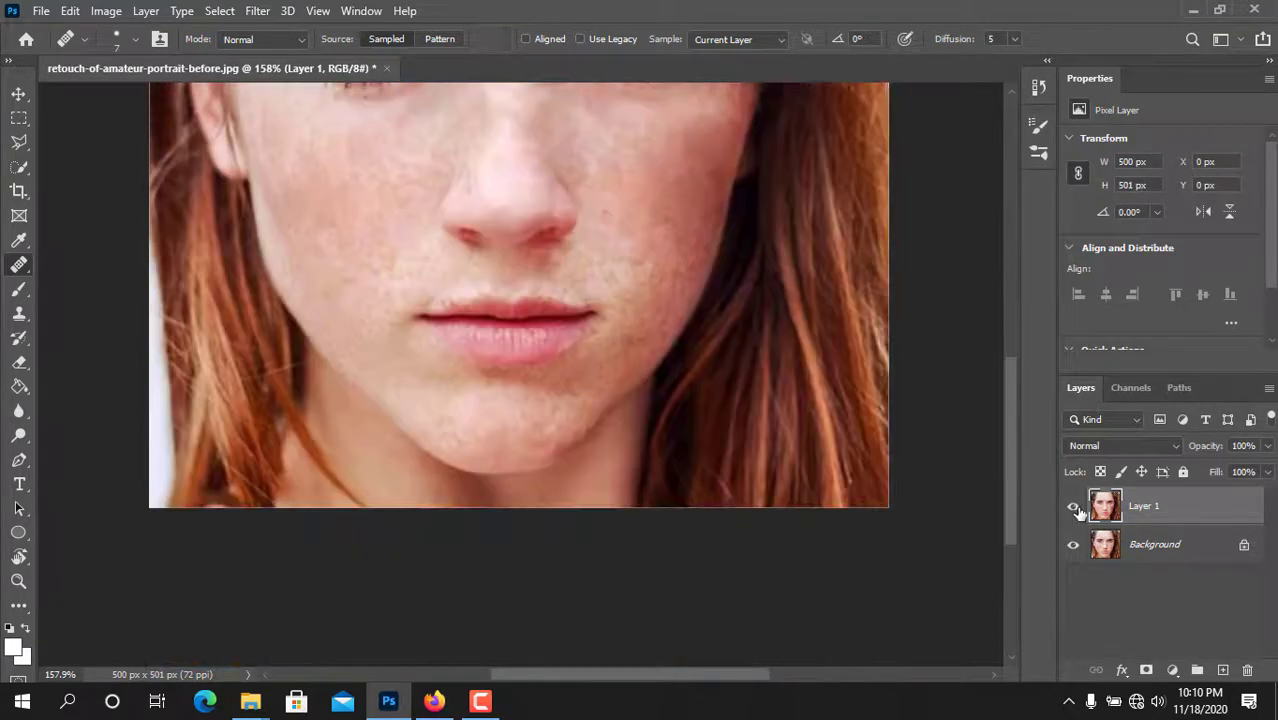
{"action": "left_click", "coordinate": [1073, 510]}
{"action": "left_click", "coordinate": [1073, 510]}
{"action": "left_click", "coordinate": [1073, 510]}
{"action": "left_click", "coordinate": [1073, 510]}
{"action": "scroll", "coordinate": [1079, 511], "scroll_direction": "up", "scroll_amount": 3}
{"action": "scroll", "coordinate": [1079, 510], "scroll_direction": "down", "scroll_amount": 2}
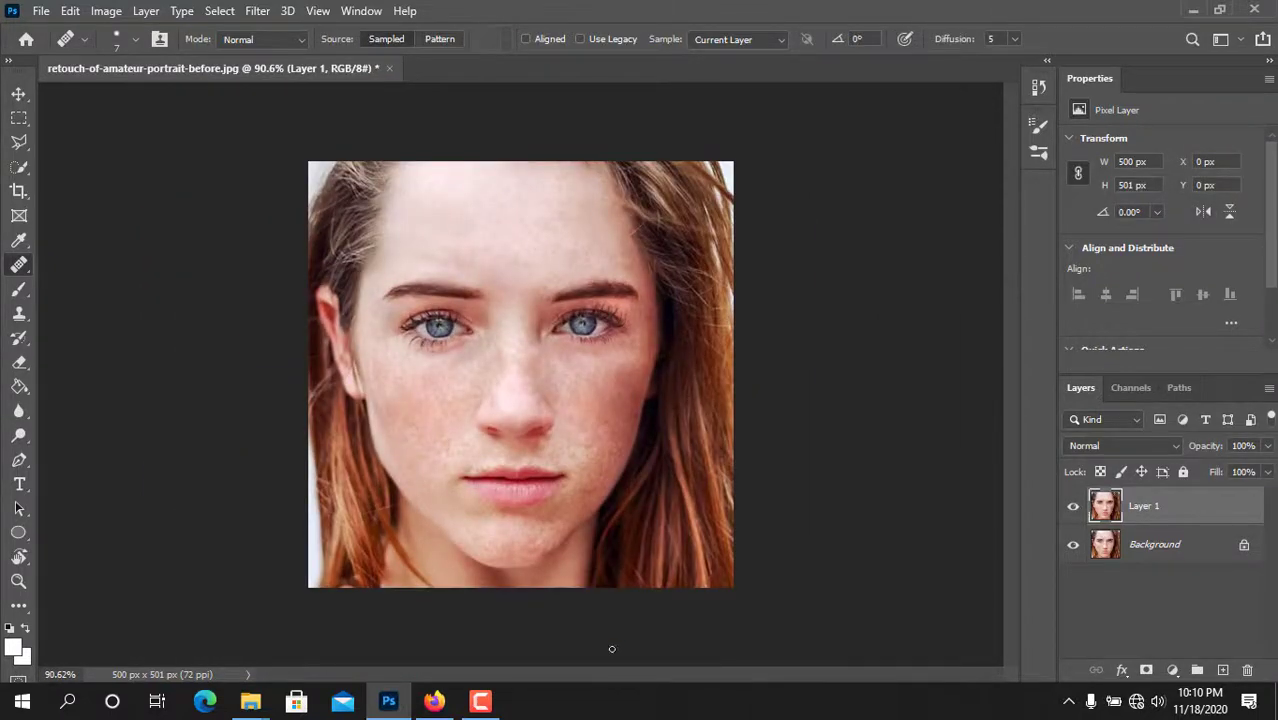